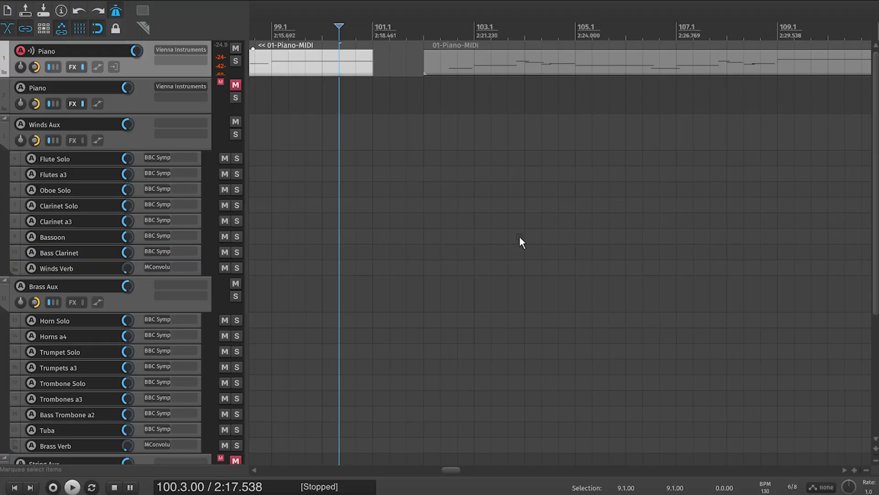
Open the Piano item starting at measure 83 in the MIDI editor and play it from its beginning.
scroll(519, 236, "left", 5)
scroll(519, 236, "left", 3)
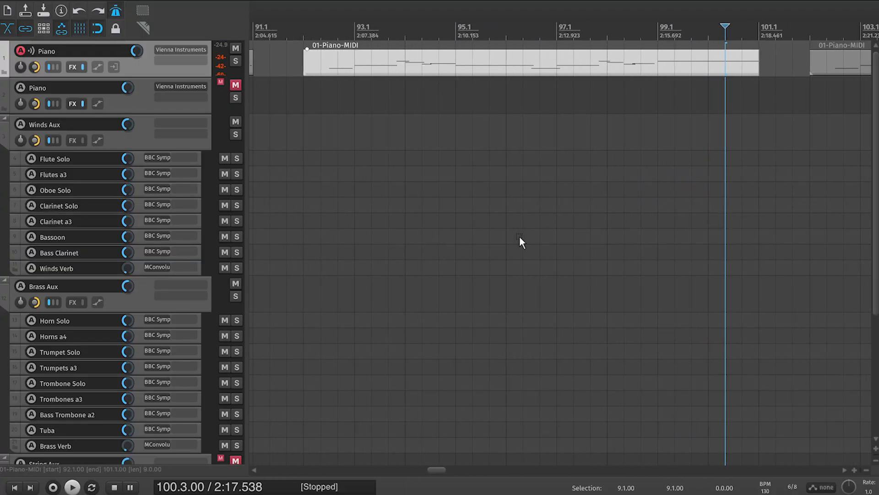
scroll(304, 97, "left", 10)
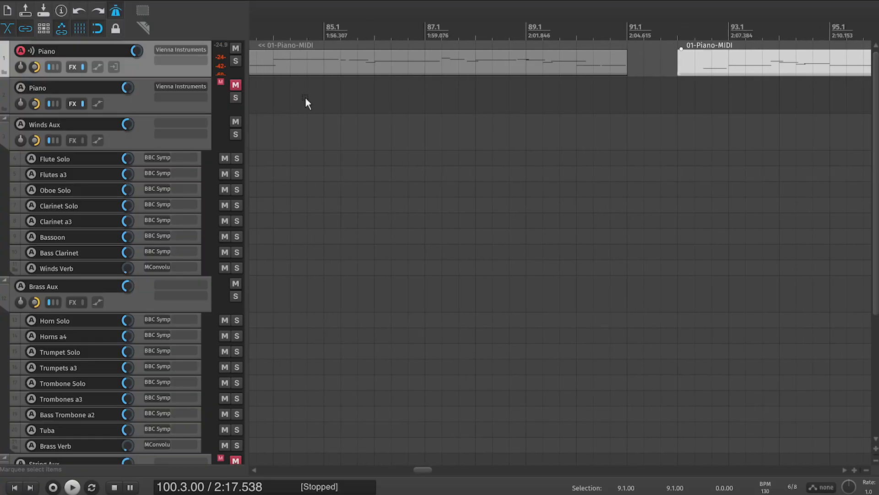
double_click(432, 61)
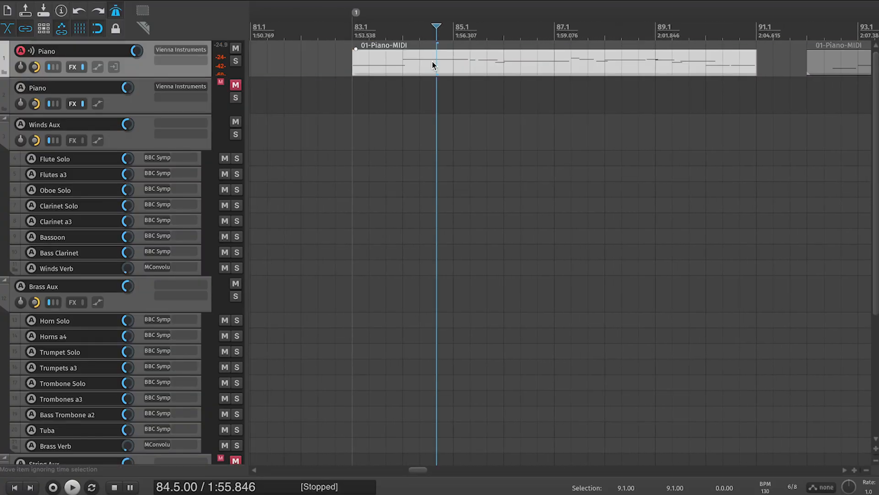
key("Home")
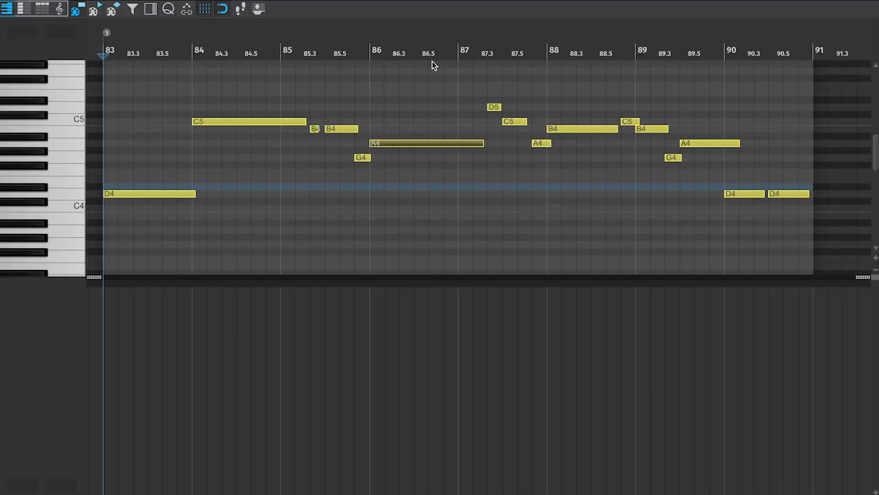
key("space")
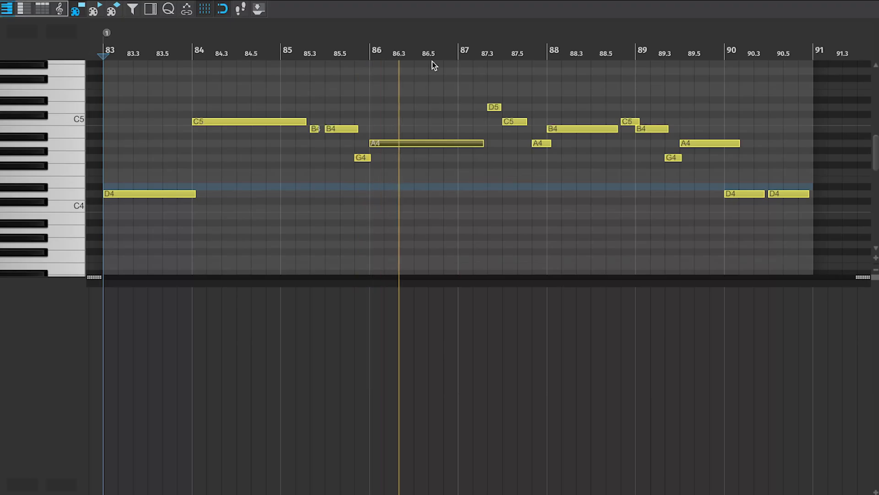
key("space")
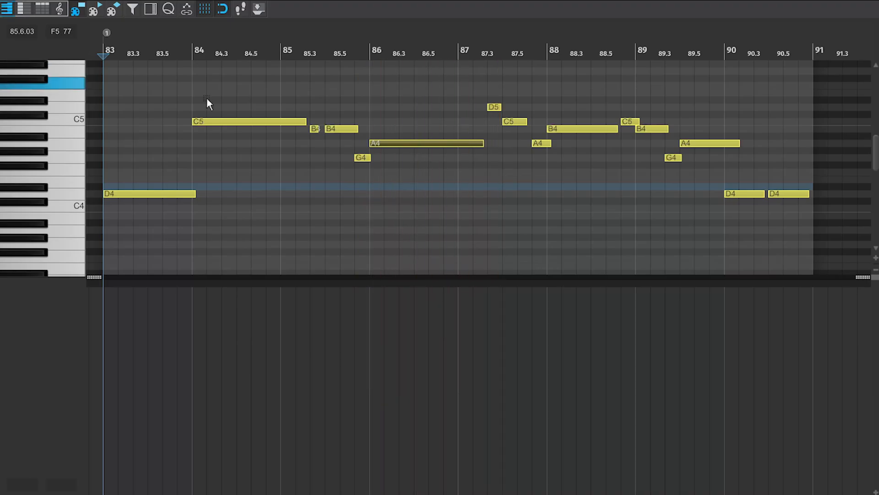
Highlight the melody's opening D4 and C5 notes.
left_click_drag(135, 88, 222, 234)
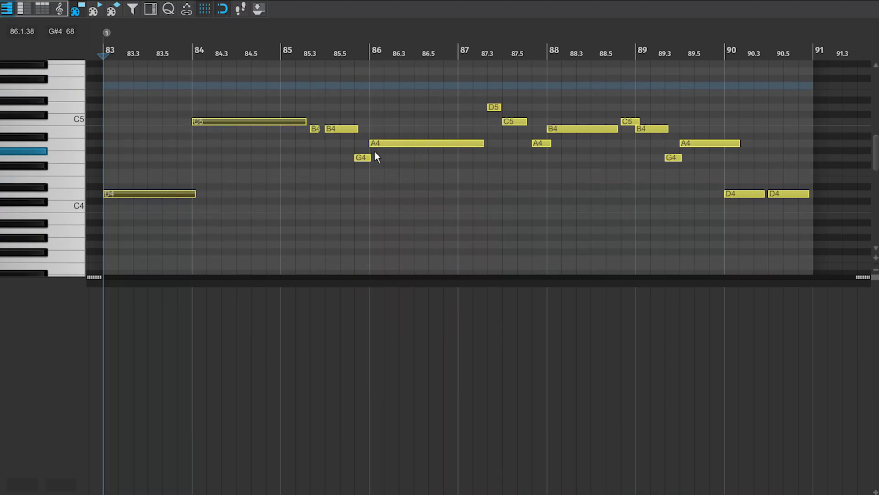
left_click(273, 188)
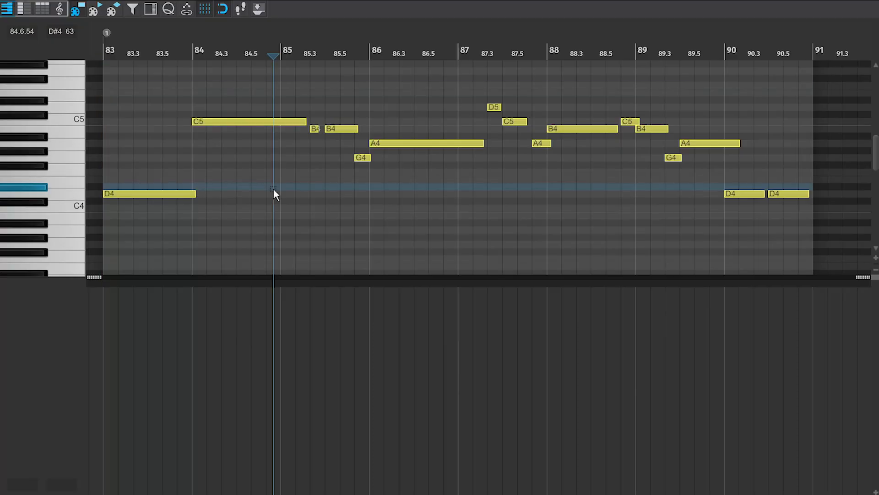
left_click_drag(234, 94, 144, 233)
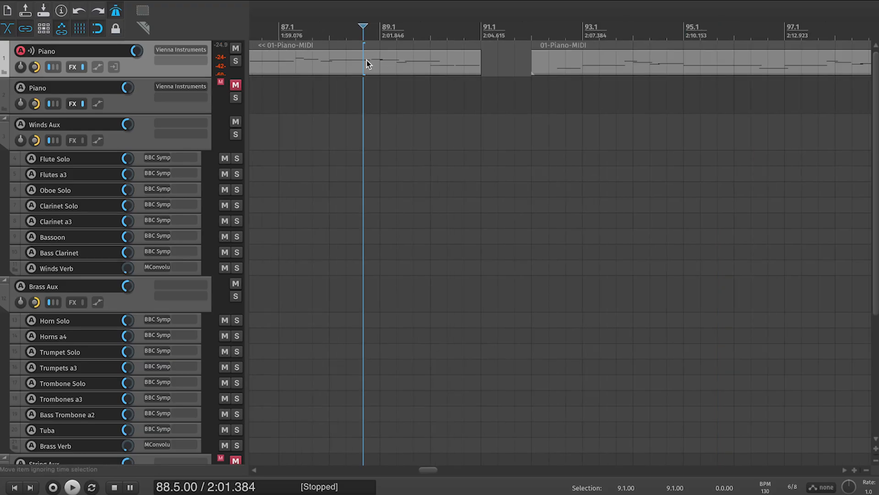
Open the measure 83 item in the MIDI editor and place the Virtual MIDI Keyboard below its notes.
double_click(366, 60)
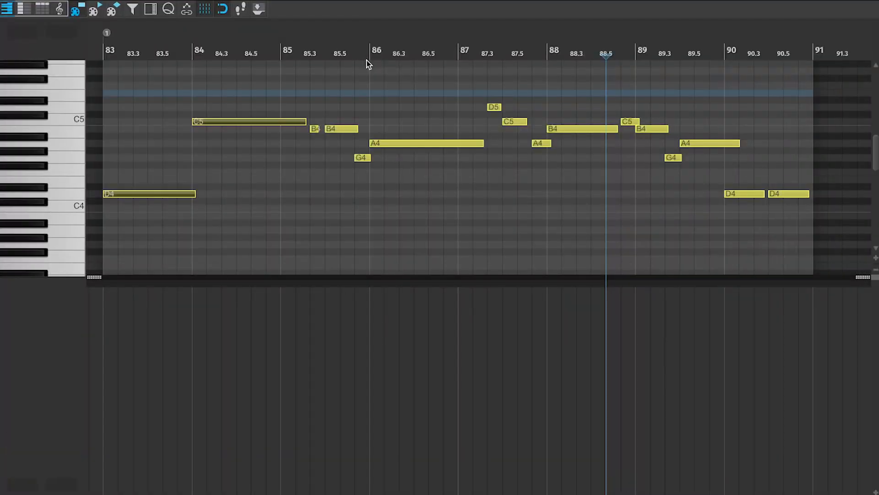
key("alt+b")
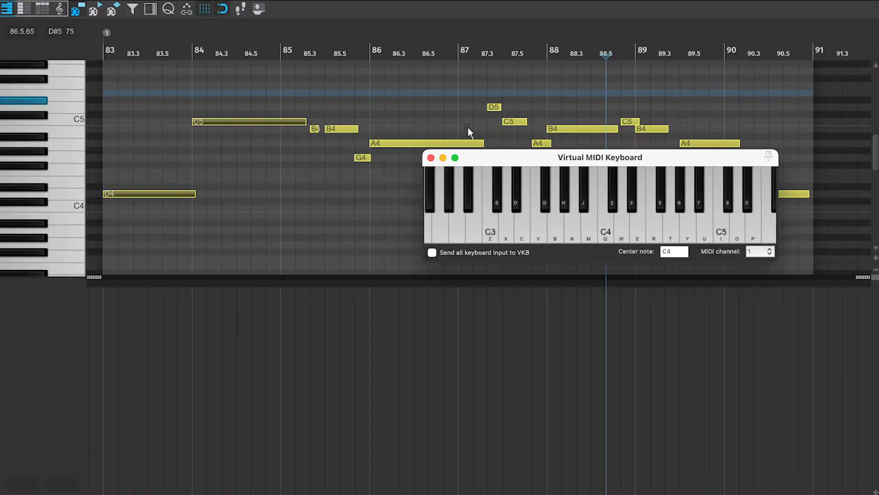
left_click_drag(505, 159, 437, 289)
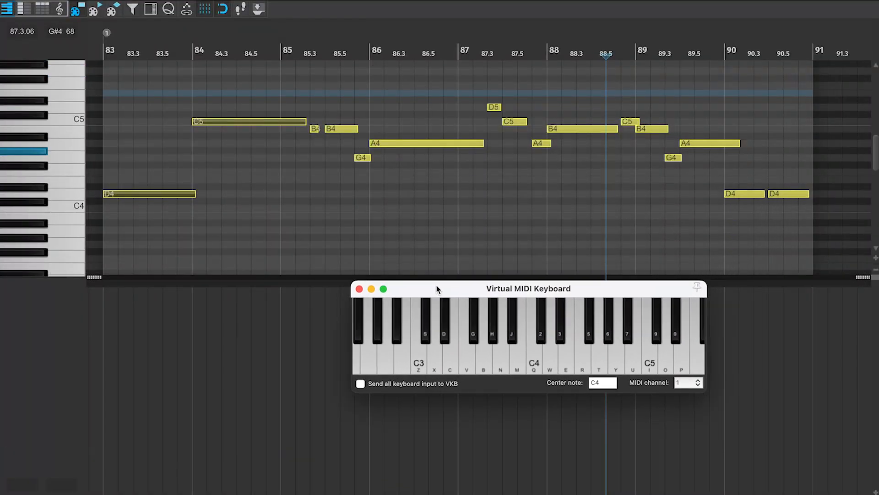
Audition the D4 to D5 range and the original melody, starting D4, C5, B4, A4, on the Virtual MIDI Keyboard.
key("w")
key("9")
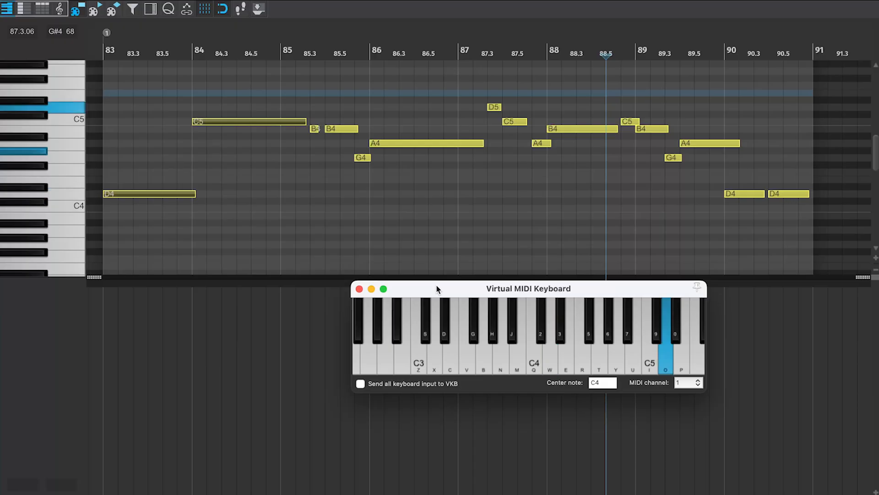
left_click(533, 342)
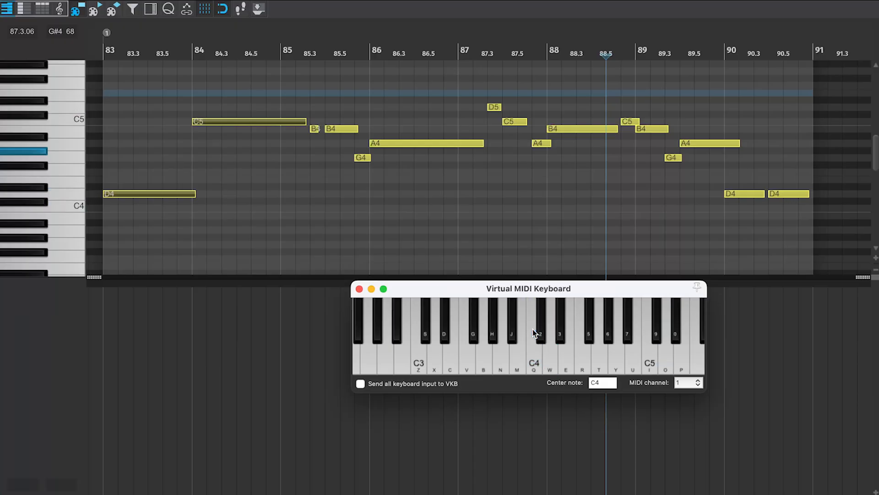
key("w")
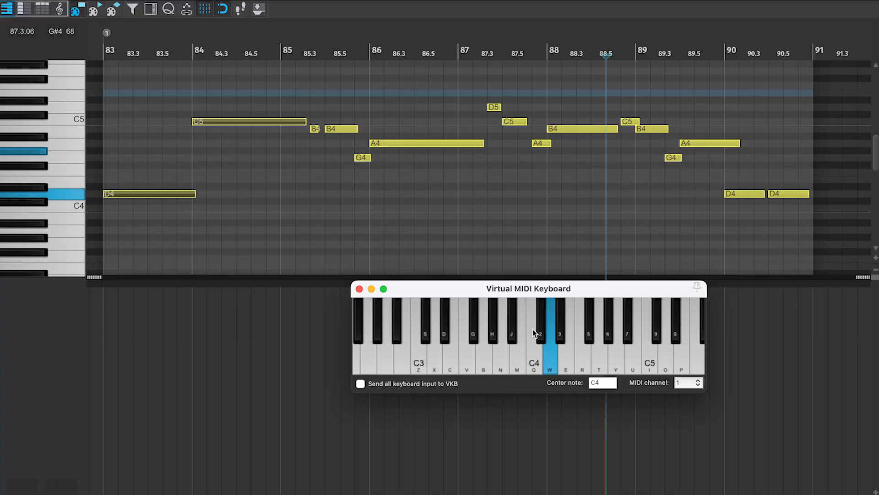
key("i")
key("u")
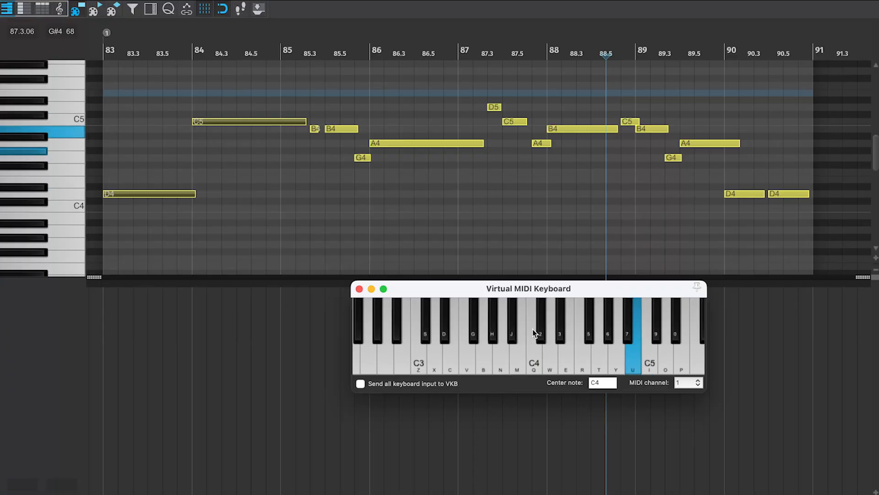
key("y")
key("o")
key("i")
key("y")
key("u")
key("i")
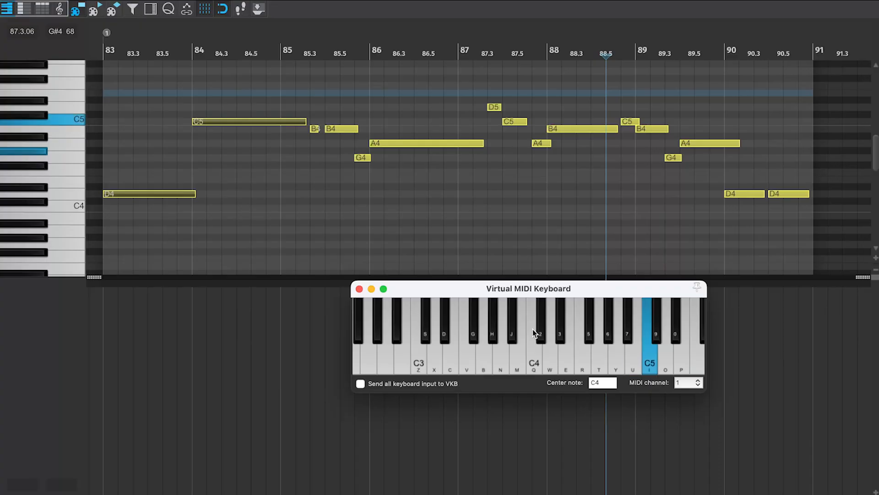
key("t")
key("y")
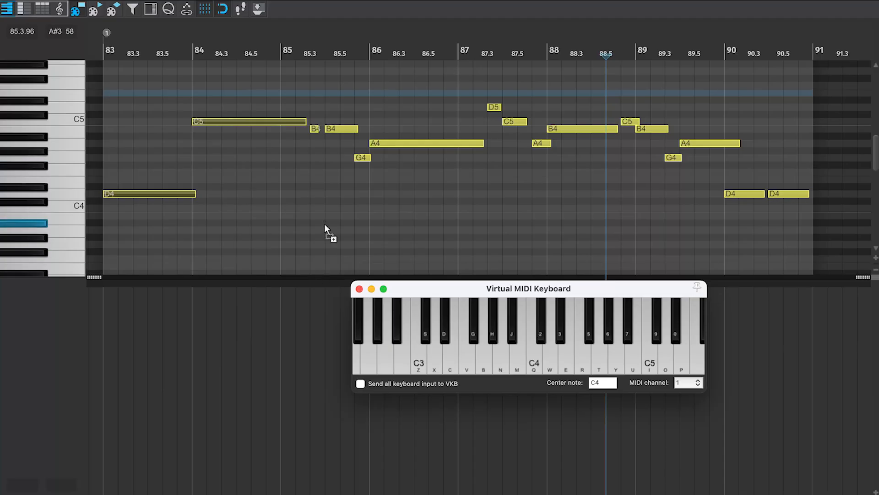
Close the Virtual MIDI Keyboard and return from the MIDI editor to the arrangement.
key("alt+b")
left_click(343, 230)
key("Escape")
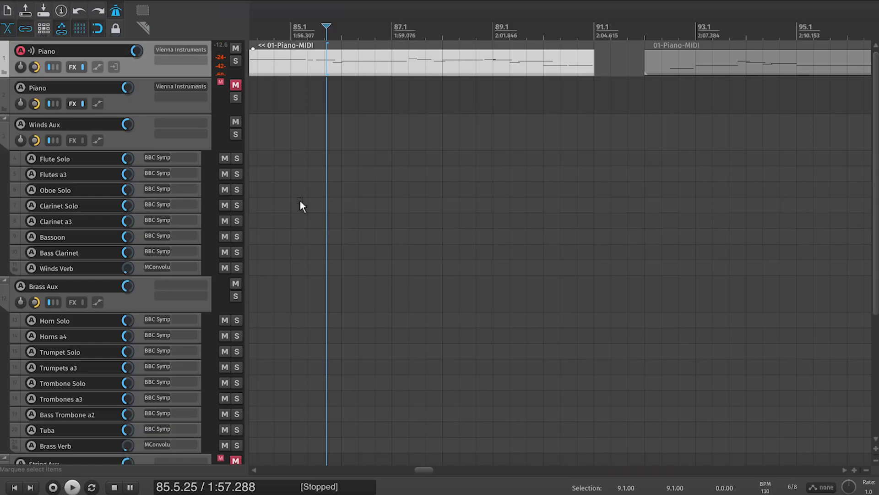
Copy the measure 83 Piano item to measure 117 on the same track and open the copy in the MIDI editor.
scroll(300, 200, "left", 1)
scroll(299, 199, "left", 4)
left_click(423, 69)
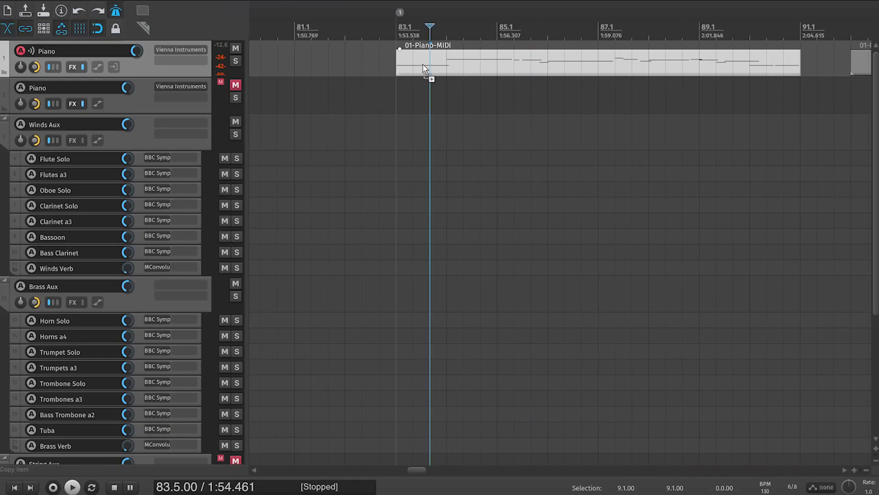
scroll(487, 64, "right", 20)
left_click(568, 68)
key("ctrl+v")
double_click(501, 67)
left_click(261, 178)
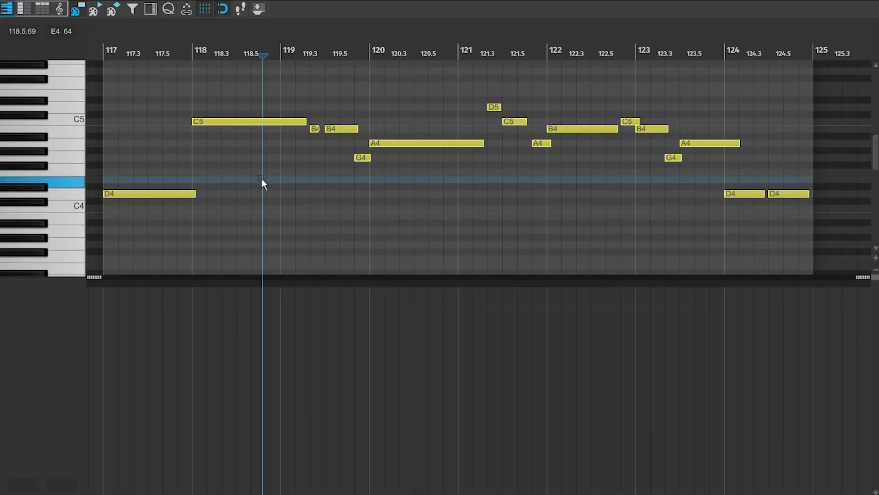
Shorten the opening D4 to about half a measure, extend the C5 back to start at 117.4, and play the change.
left_click_drag(195, 194, 144, 205)
left_click_drag(193, 121, 146, 150)
key("Home")
key("space")
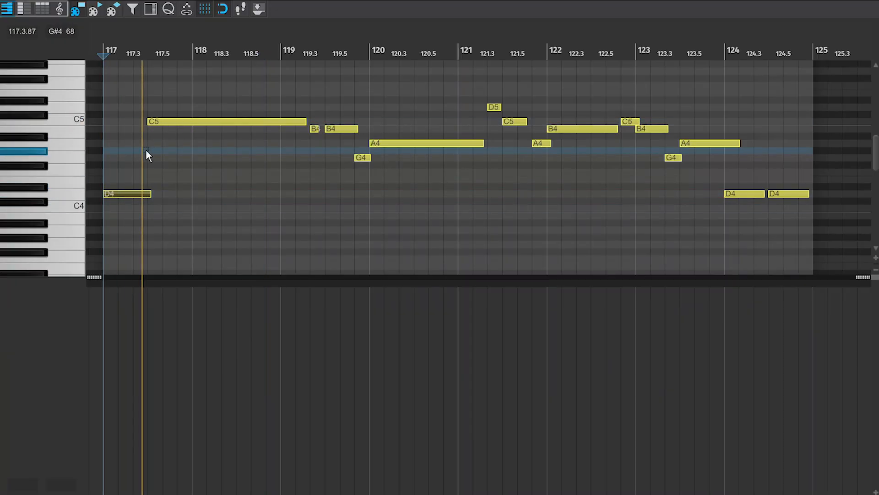
key("space")
Open the Virtual MIDI Keyboard below the notes and try melody variations using D4, C5, B4, A4 and G4.
key("alt+b")
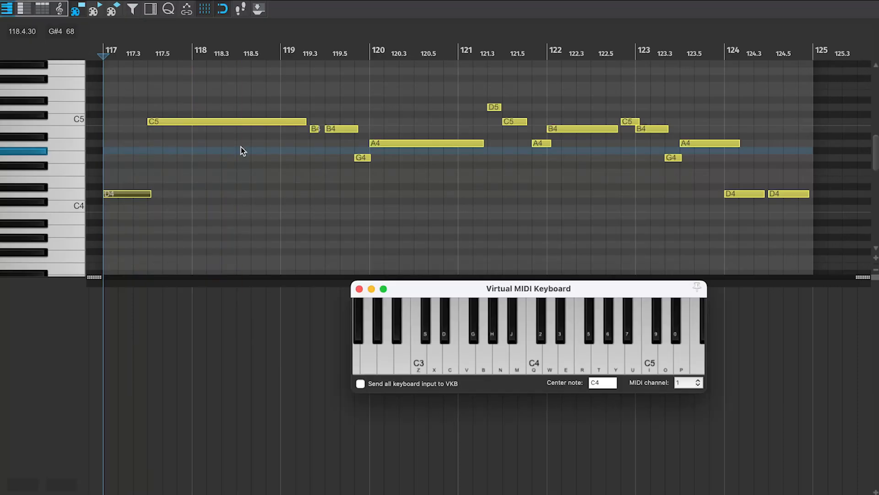
left_click_drag(435, 287, 387, 312)
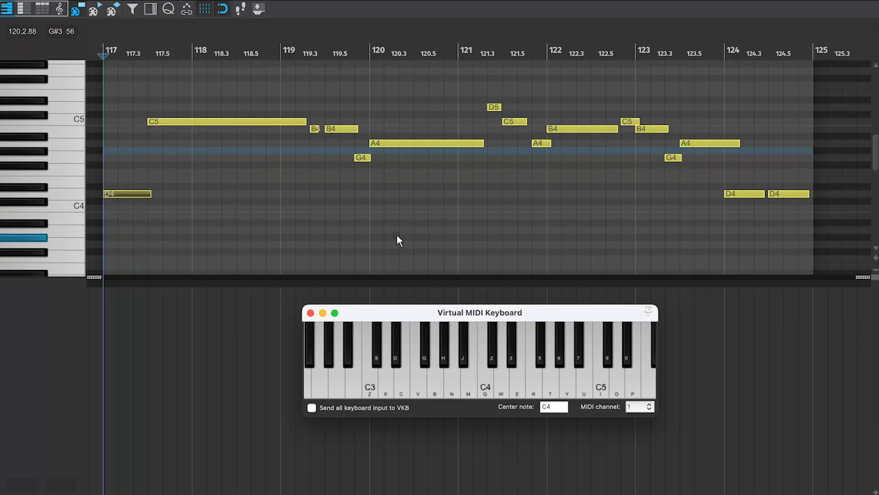
key("w")
key("i")
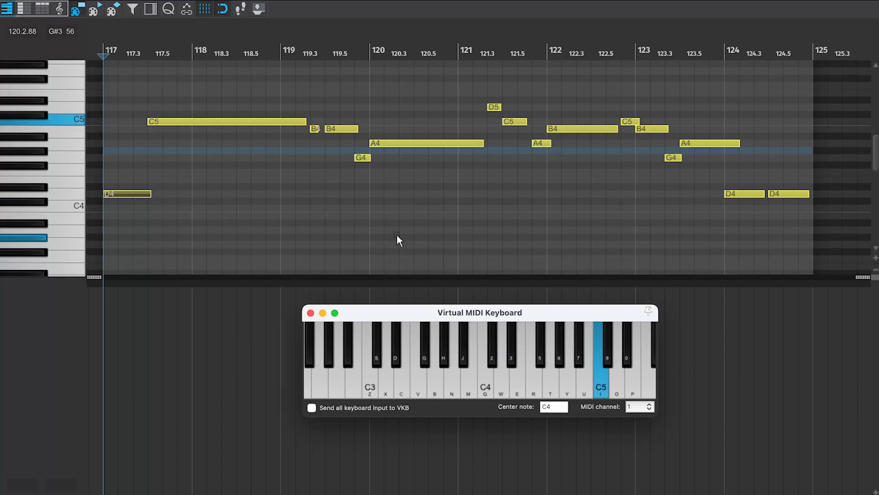
key("u")
key("t")
key("y")
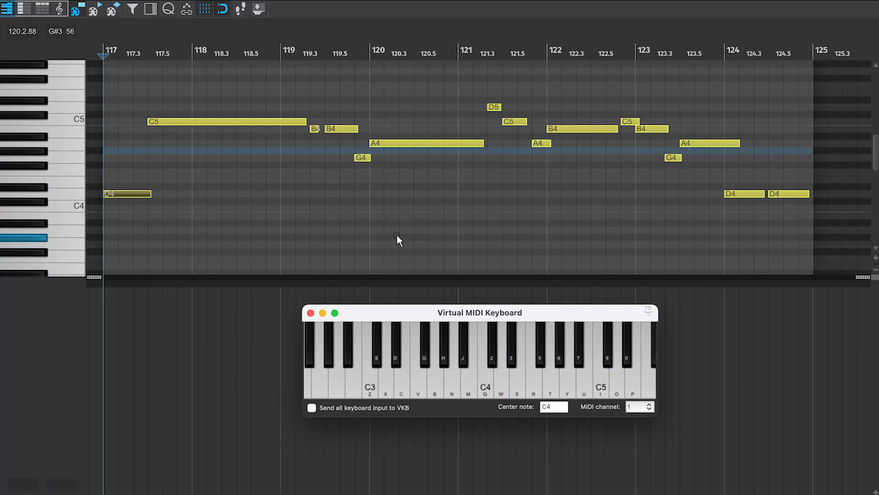
key("u")
key("t")
key("w")
key("i")
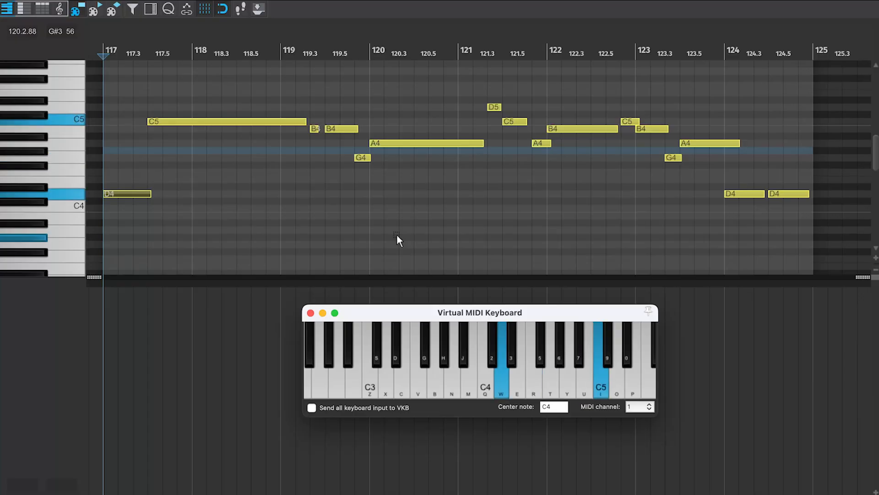
key("t")
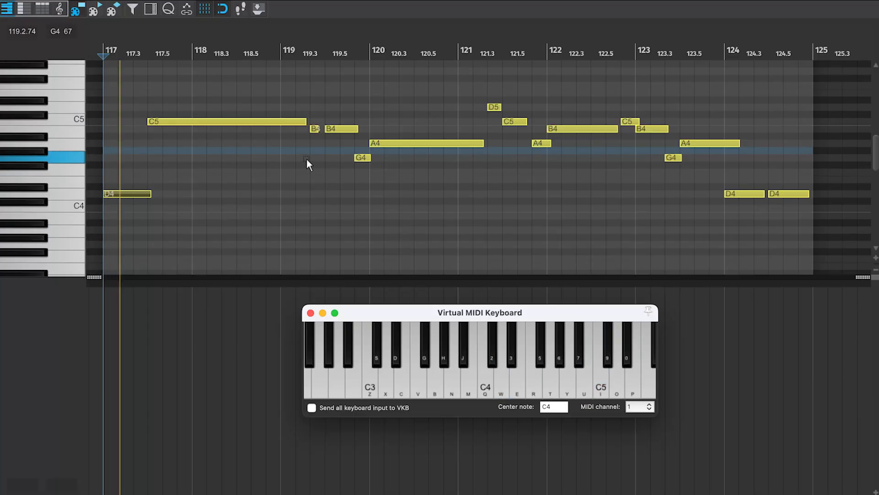
Shorten the long C5 to end at measure 119 and make a B4 follow it from 119.1.
left_click_drag(301, 126, 277, 131)
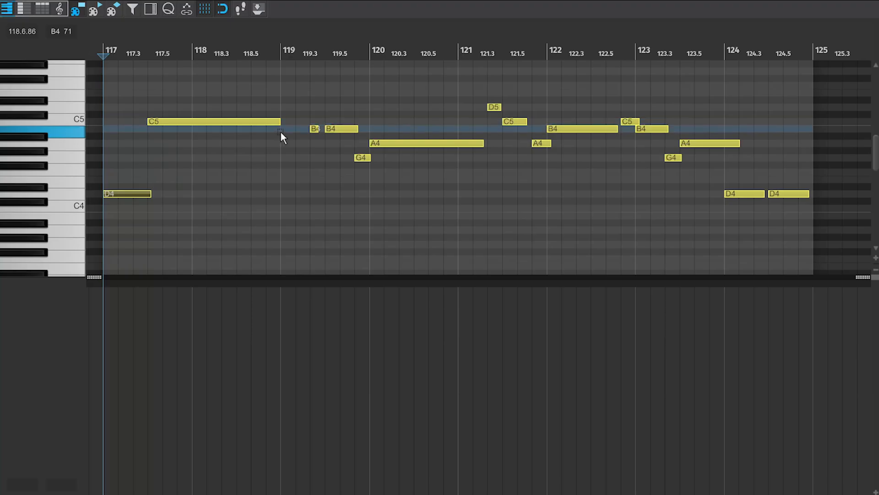
left_click_drag(335, 113, 301, 129)
Stretch the G4 from 119.4 to measure 121, delete the overlapping A4 at measure 120, and play the phrase.
left_click_drag(359, 158, 456, 171)
key("ctrl+z")
left_click(461, 143)
scroll(461, 144, "up", 2)
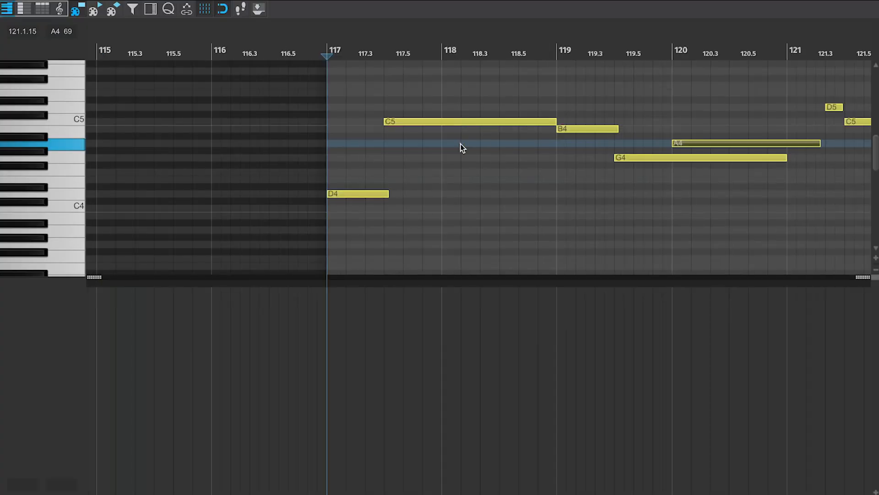
key("Delete")
key("space")
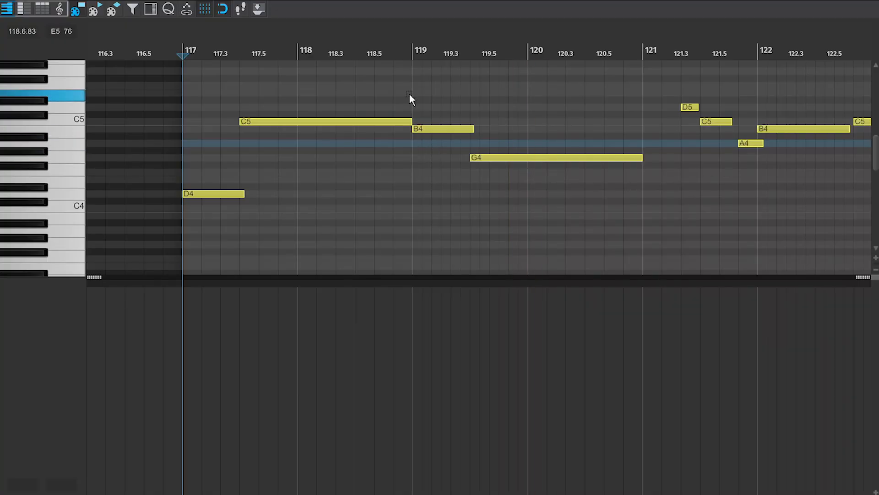
Shorten the C5 to end at 118.4 and move the B4 and G4 half a measure earlier.
left_click_drag(411, 121, 348, 136)
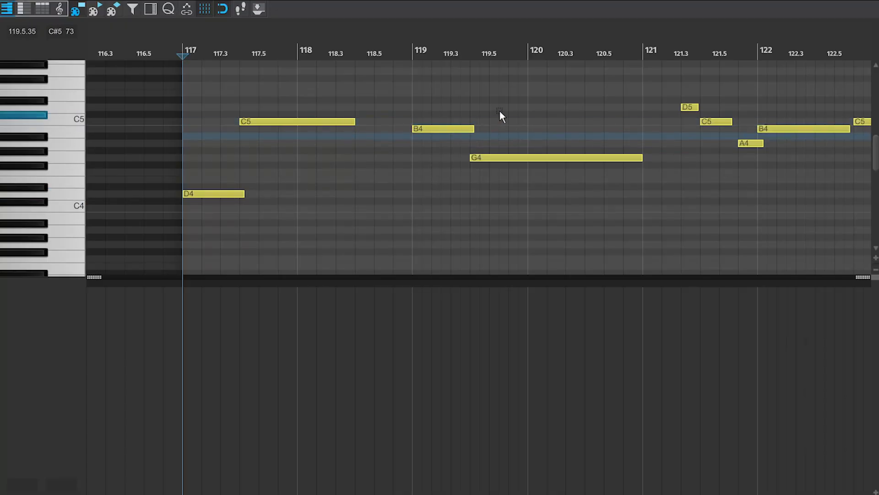
left_click_drag(499, 111, 427, 215)
left_click_drag(428, 128, 369, 130)
Shorten the G4 to end at measure 120 and play the revised phrase from measure 117.
left_click(429, 133)
left_click_drag(584, 158, 524, 175)
key("space")
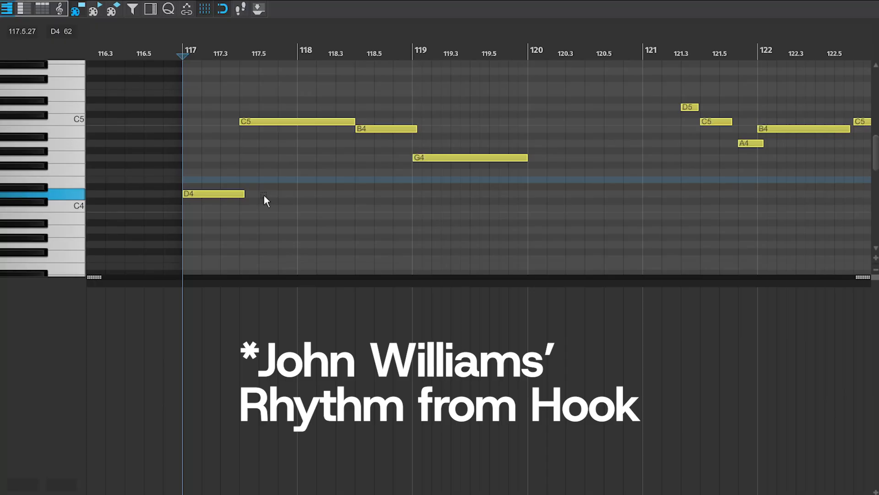
key("space")
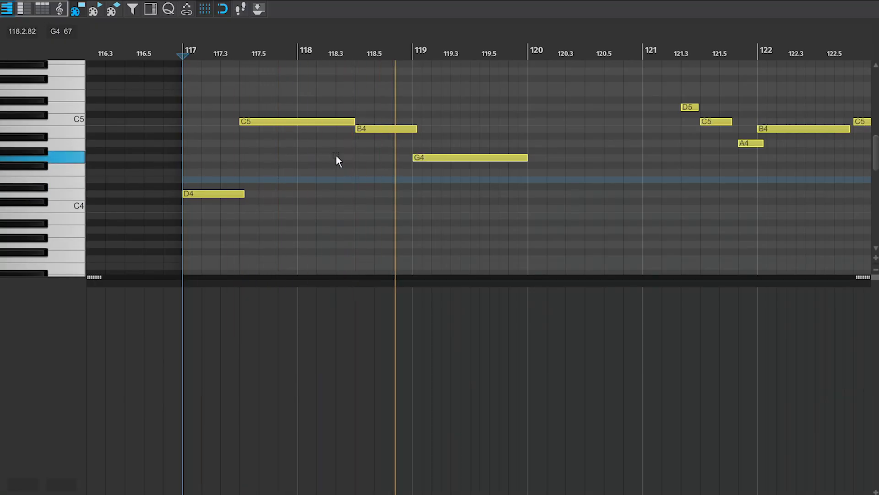
key("space")
key("space")
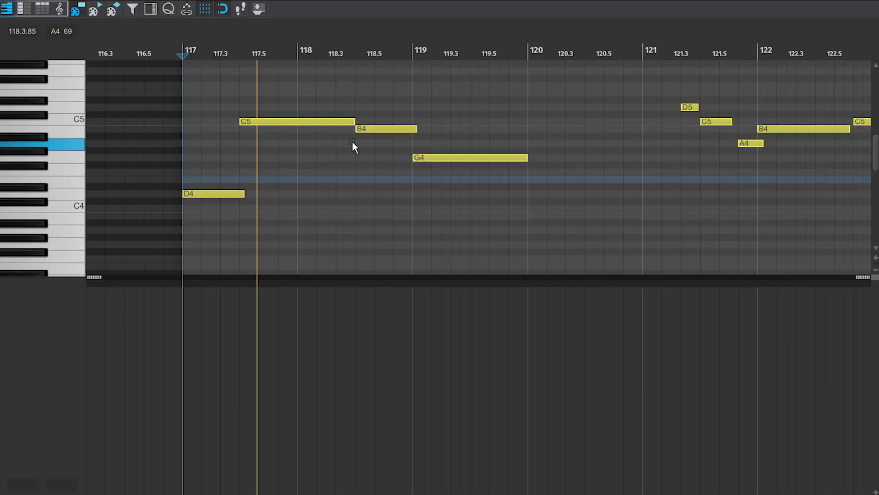
Shorten the opening D4 to end at 117.3, move the long C5 to start there, and play from measure 117.
left_click_drag(244, 194, 220, 194)
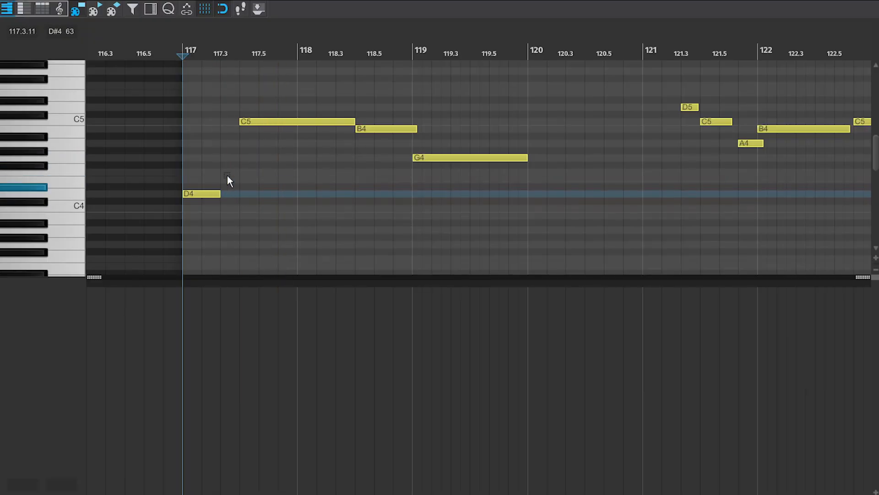
left_click_drag(251, 122, 230, 123)
key("space")
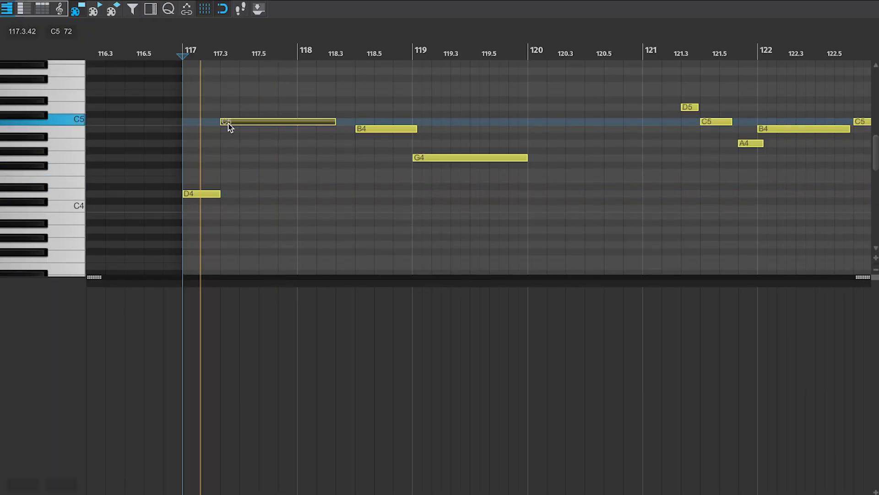
Shorten the C5 to end at measure 118 and move the following B4 down to G4, starting at measure 118.
key("space")
left_click_drag(328, 123, 288, 123)
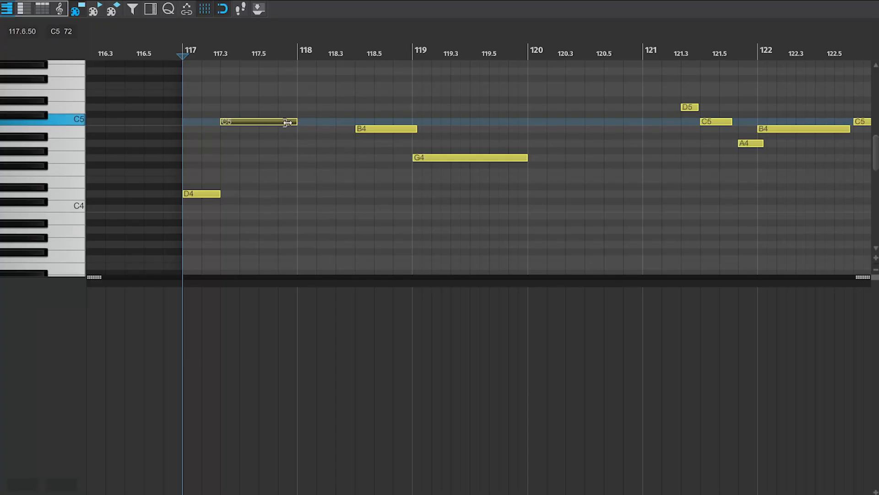
left_click(371, 129)
left_click_drag(369, 128, 312, 159)
Raise the G4 at measure 119 to D5 and move it to start at 118.3, shortening the G4 before it.
left_click_drag(426, 157, 370, 106)
key("space")
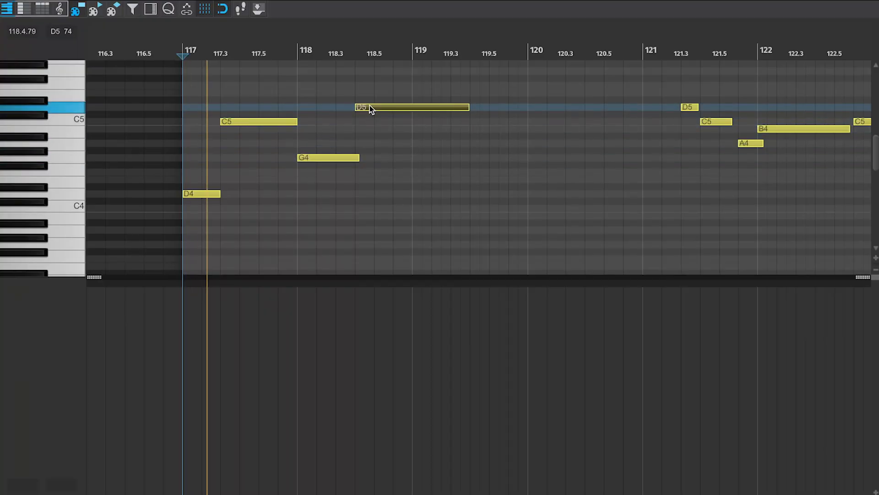
key("space")
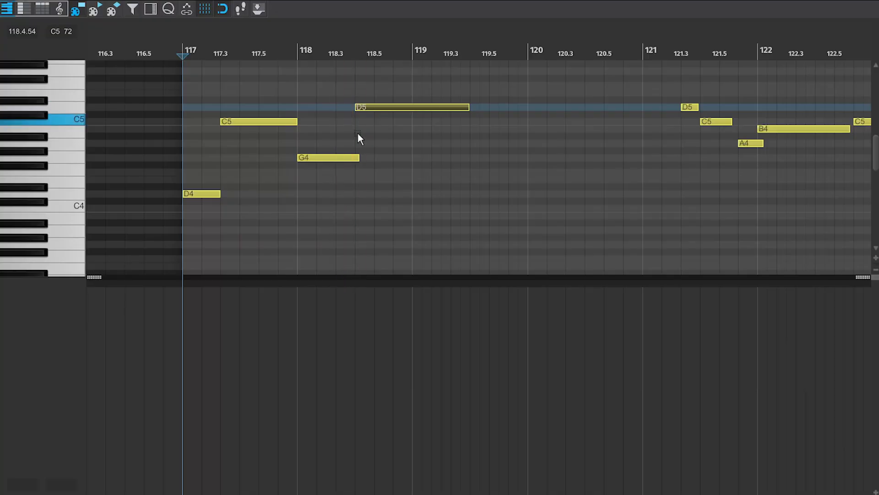
left_click_drag(358, 158, 338, 161)
left_click_drag(373, 109, 355, 111)
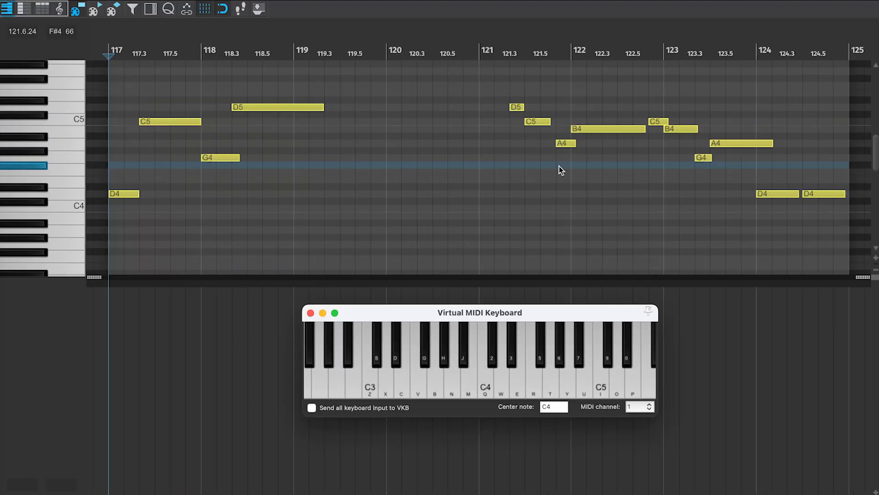
Try out leaps from D4 to C5 on the virtual MIDI keyboard, with G4 and F#4 as following notes.
key("w")
key("w")
key("i")
key("w")
key("i")
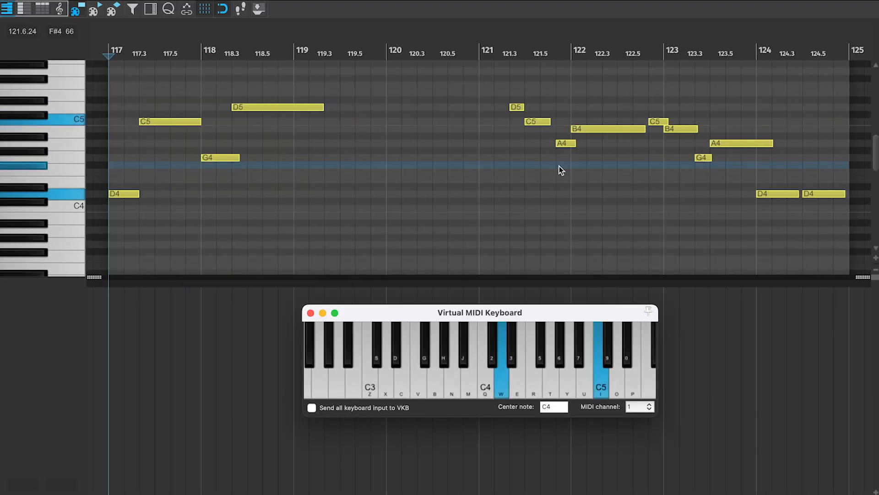
key("t")
key("i")
key("w")
key("i")
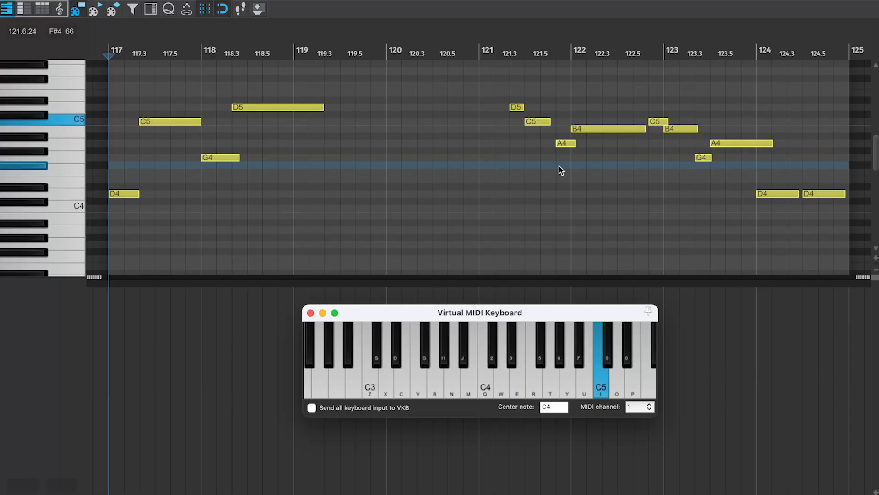
key("5")
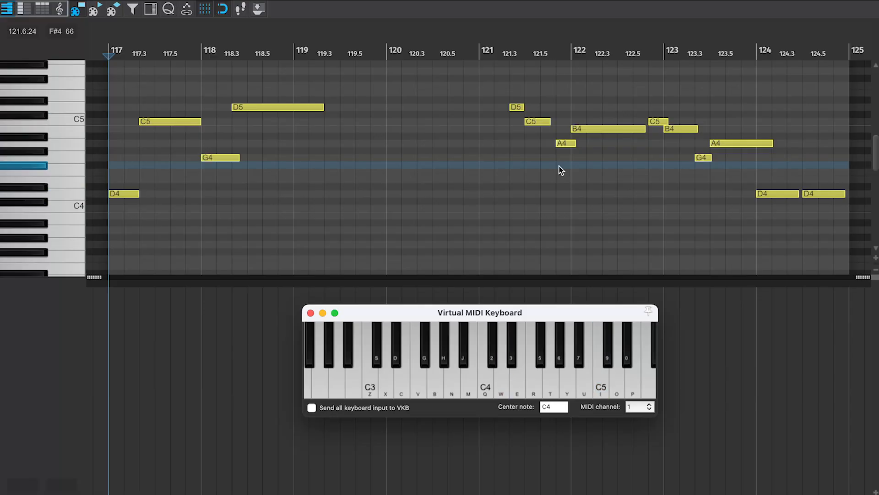
key("w")
key("i")
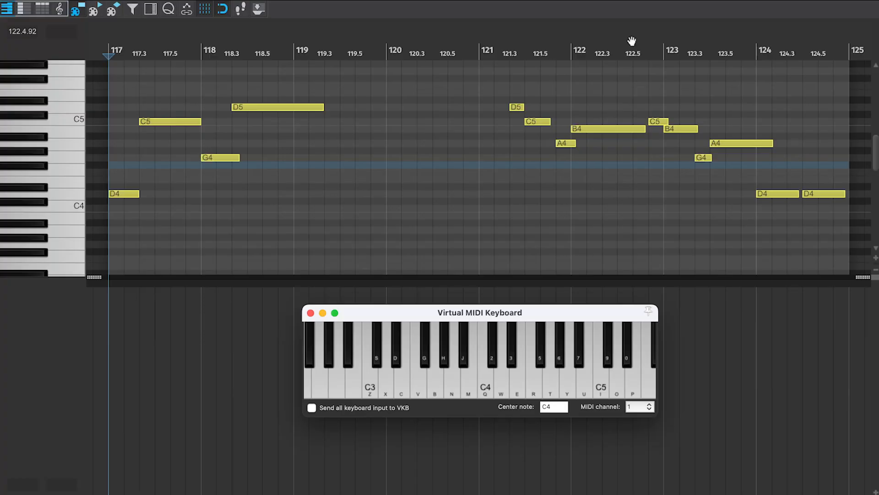
Try the D4–C5–G4 motif on the virtual MIDI keyboard, continuing it to the high E5 and D5.
key("w")
key("i")
key("t")
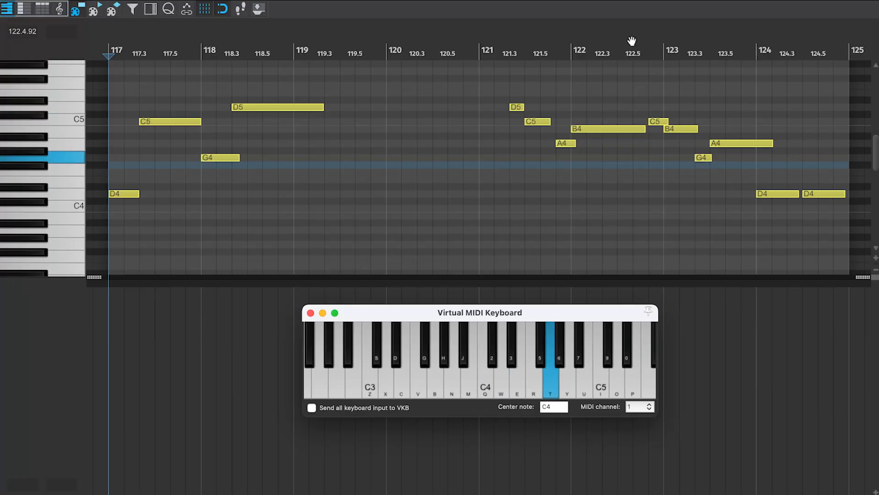
key("p")
key("o")
key("w")
key("i")
key("t")
key("o")
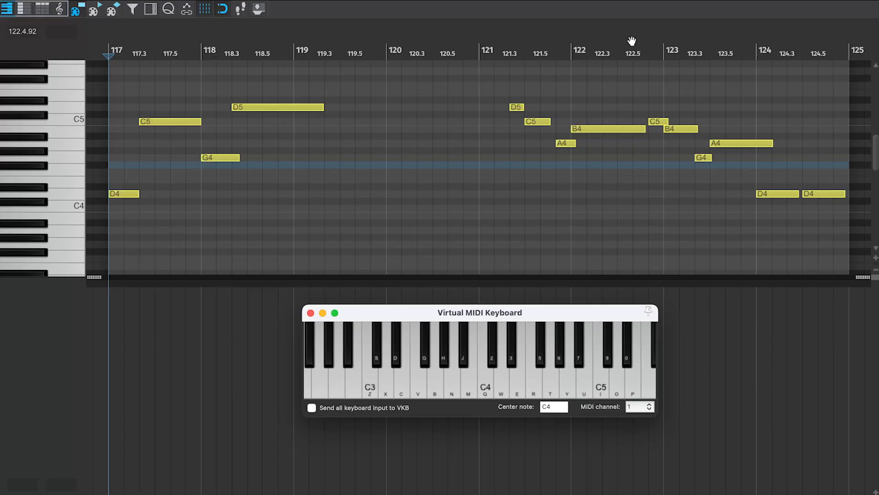
Try openings that rise from D4 through G4 to D5 or C5 on the virtual MIDI keyboard.
key("w")
key("t")
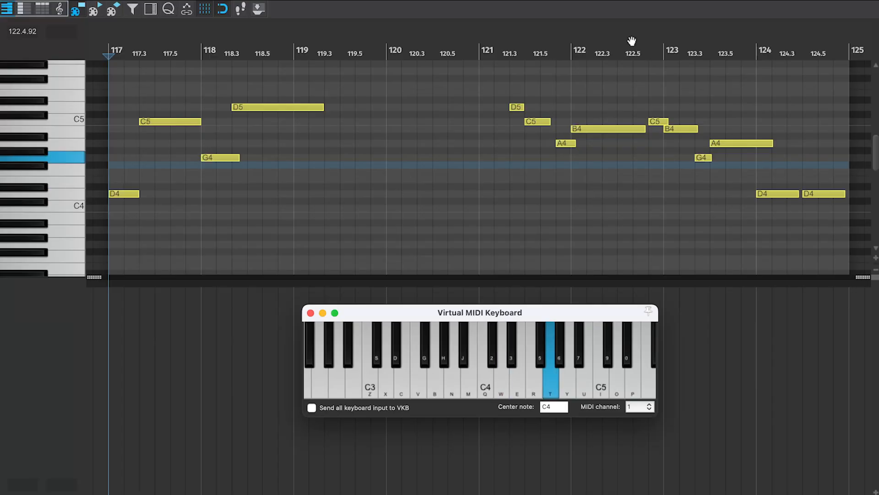
key("o")
key("w")
key("t")
key("i")
key("w")
key("t")
key("o")
key("w")
key("t")
key("5")
key("o")
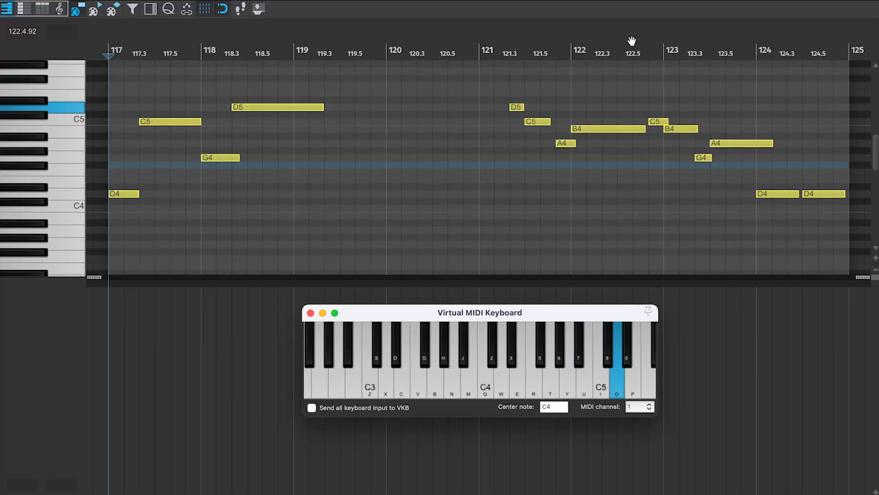
Try D4–G4–F#4 openings on the virtual MIDI keyboard, continuing them to A4 or B4.
key("w")
key("t")
key("5")
key("y")
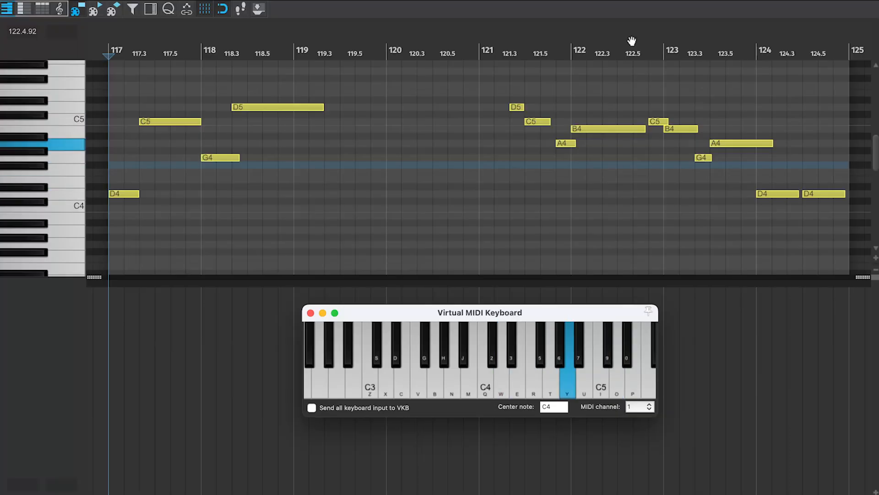
key("w")
key("t")
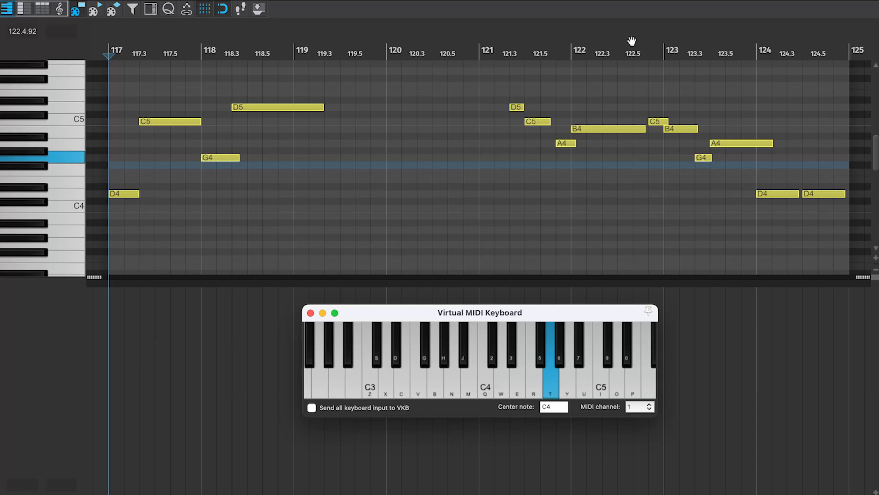
key("5")
key("u")
key("w")
key("t")
key("5")
key("y")
key("w")
key("t")
key("5")
key("y")
key("t")
key("w")
key("t")
key("5")
key("y")
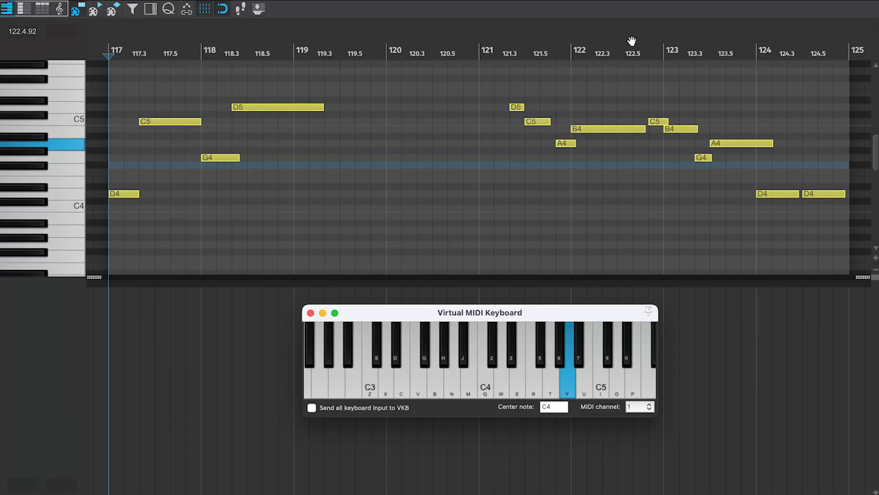
key("u")
key("y")
key("t")
Try a D4–G4–A4 motif on the virtual MIDI keyboard, extending it up to C5 and D5 and back to G4.
key("w")
key("t")
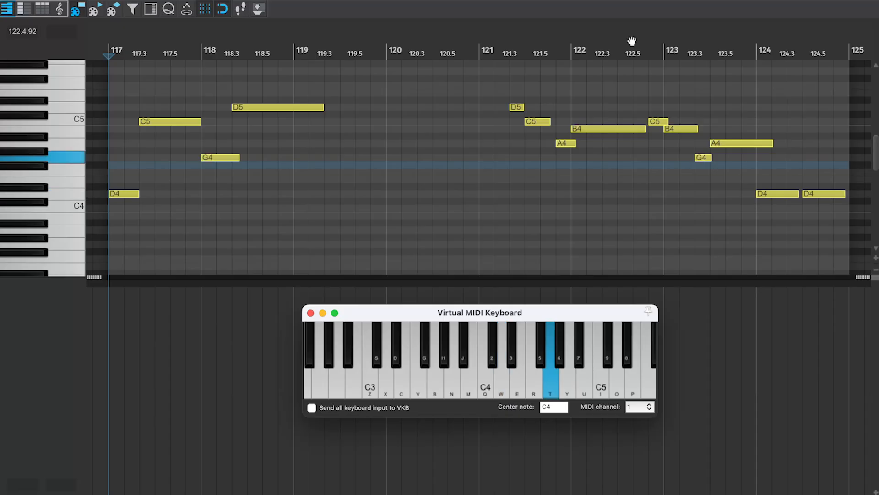
key("y")
key("i")
key("w")
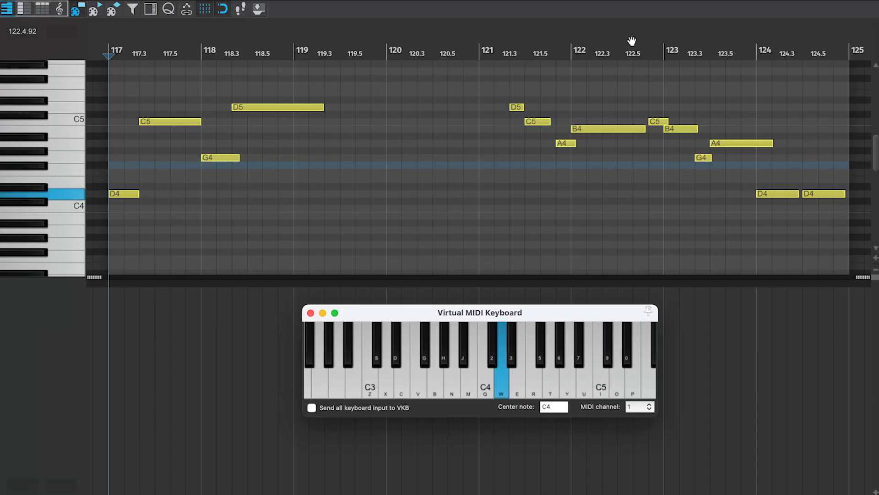
key("t")
key("y")
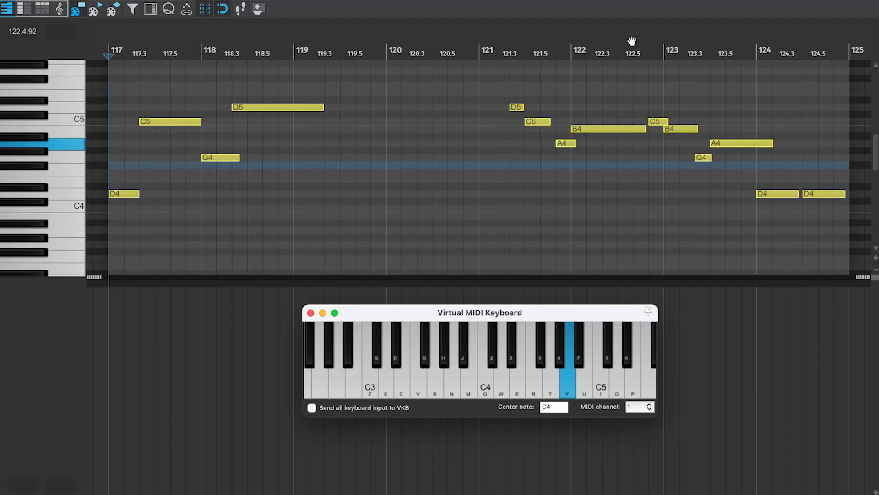
key("w")
key("t")
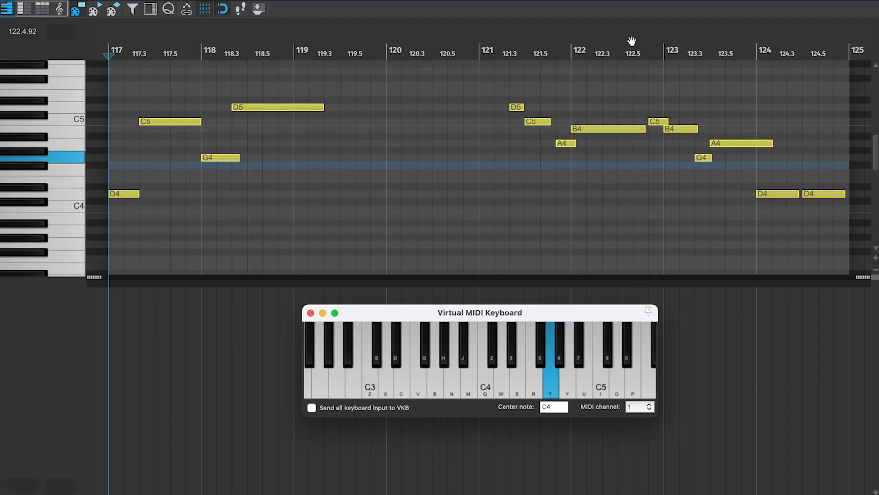
key("y")
key("i")
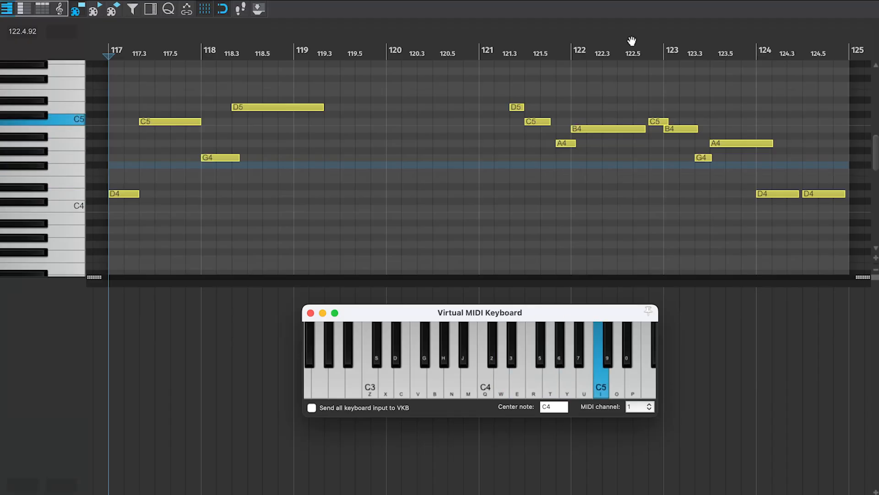
key("o")
key("t")
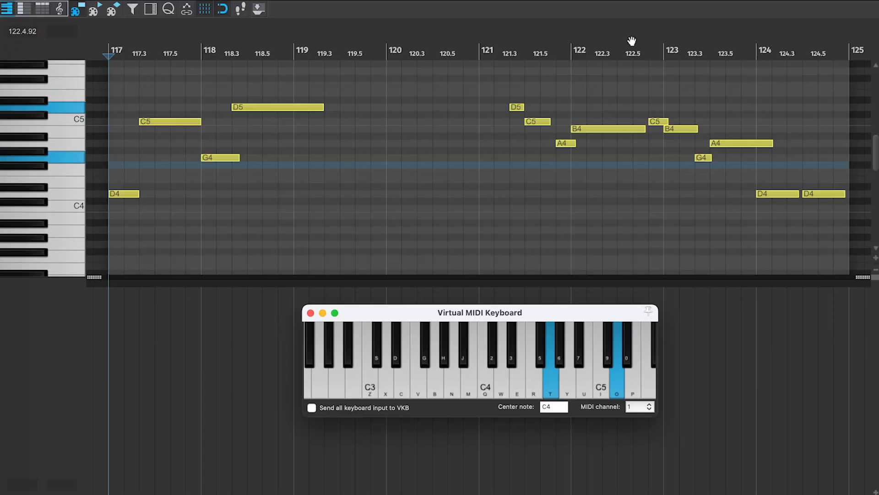
key("r")
key("o")
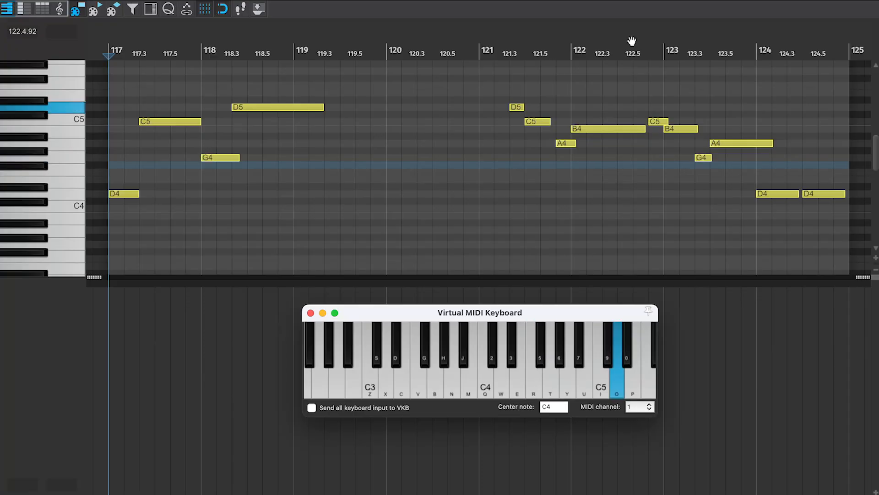
key("t")
Play D4–G4–A4 twice on the virtual MIDI keyboard, ending the second time with C5 and D5 alternating with G4 and A4.
key("w")
key("t")
key("y")
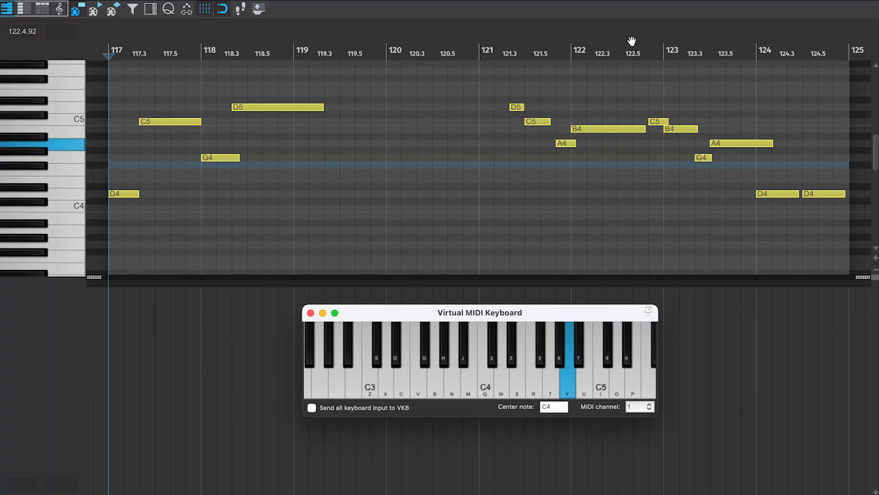
key("w")
key("t")
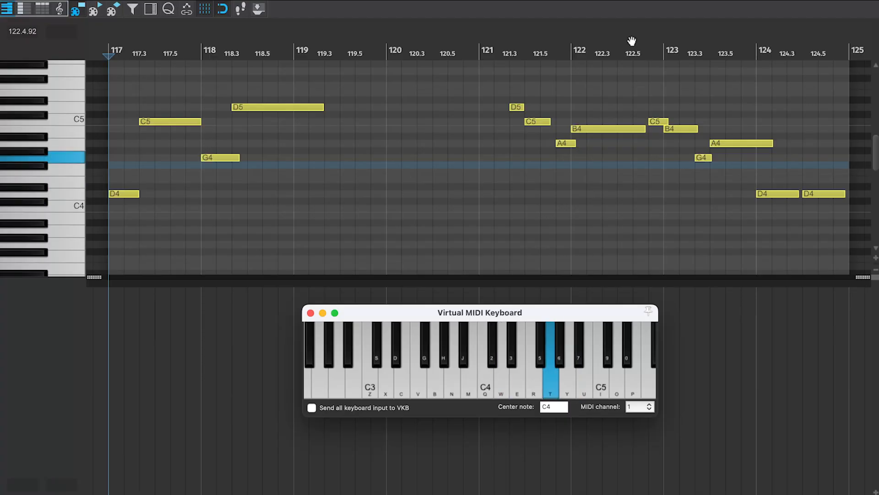
key("y")
key("i")
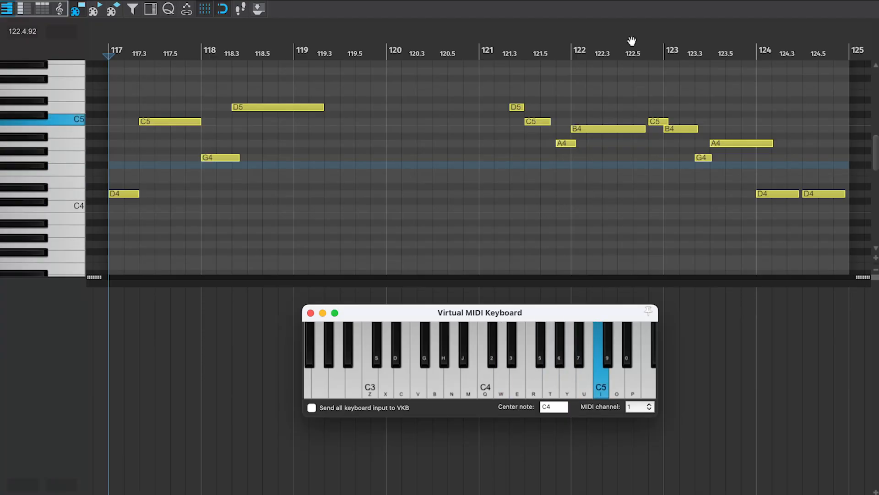
key("o")
key("t")
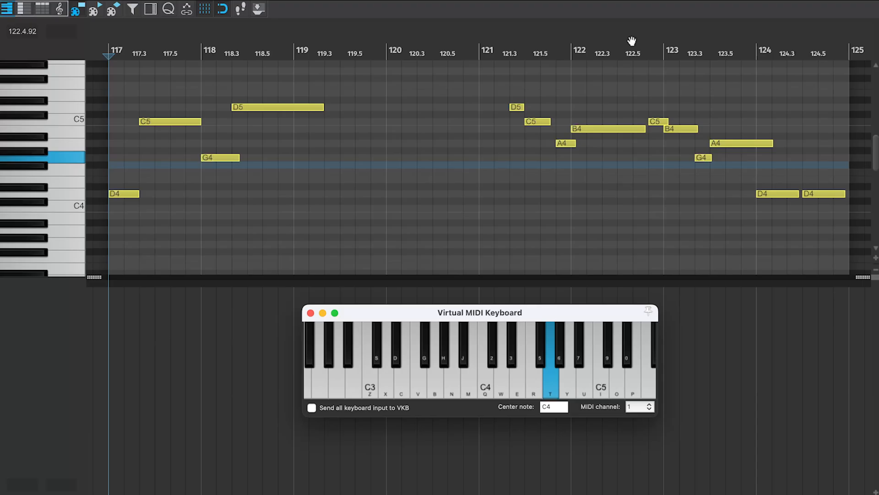
key("i")
key("o")
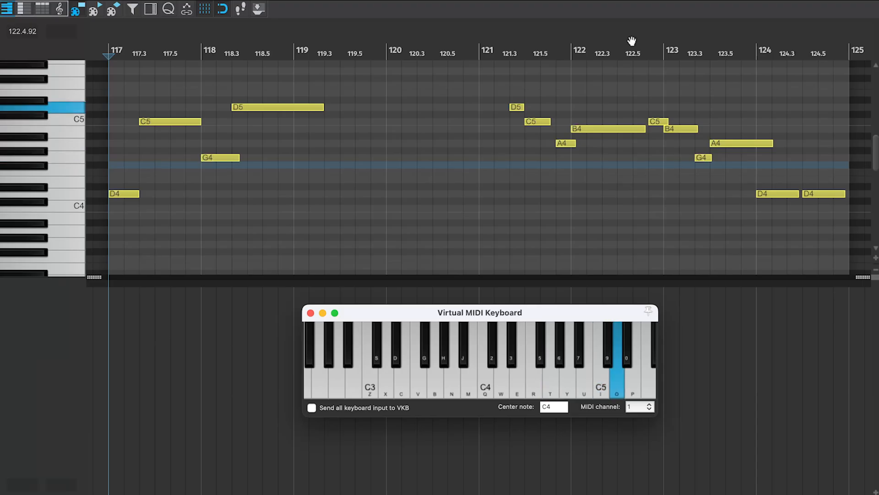
key("t")
key("o")
key("y")
key("o")
key("t")
Play D4–G4–A4 on the virtual MIDI keyboard, answered by D4–G4–F#4–A4–C5–D5 and alternating G4 and D5.
key("w")
key("t")
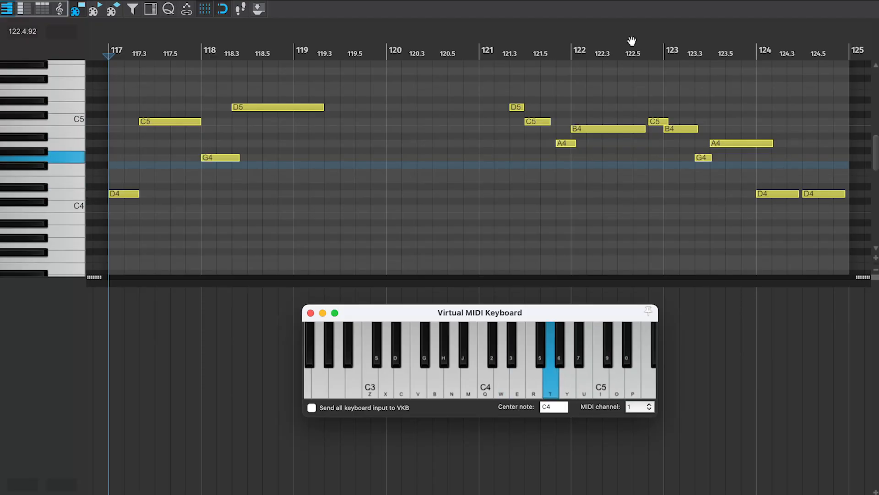
key("y")
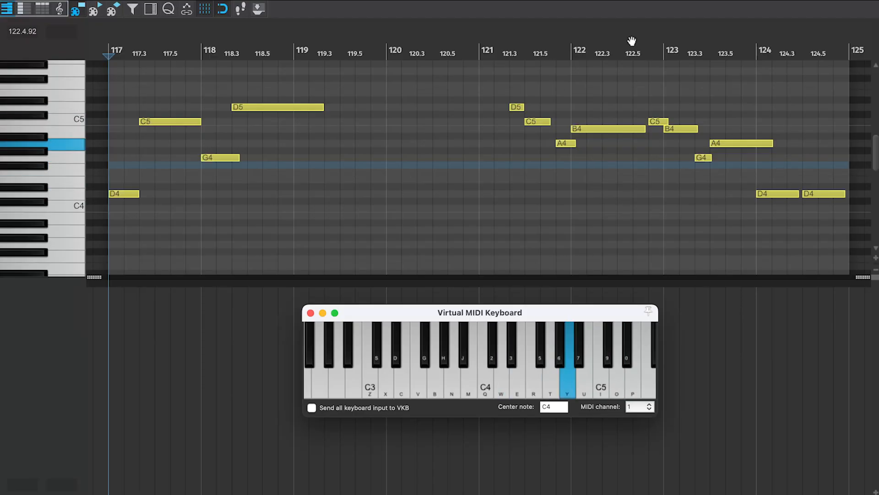
key("w")
key("t")
key("5")
key("y")
key("i")
key("o")
key("t")
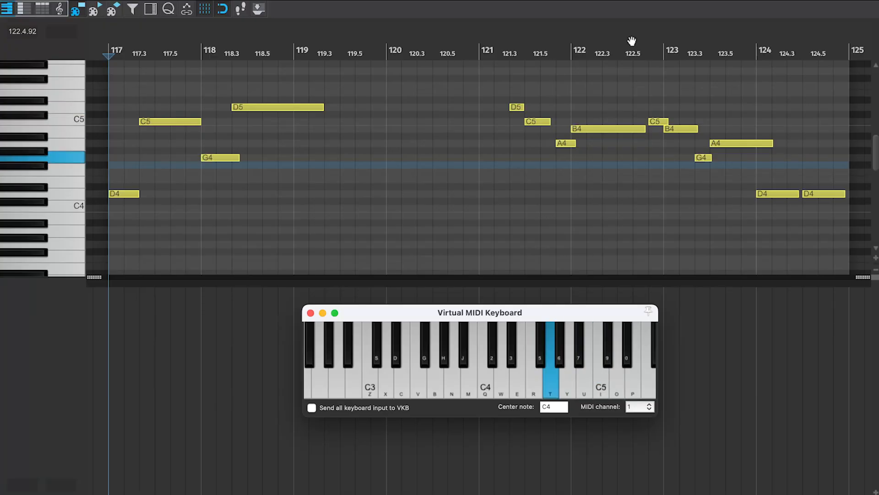
key("o")
key("t")
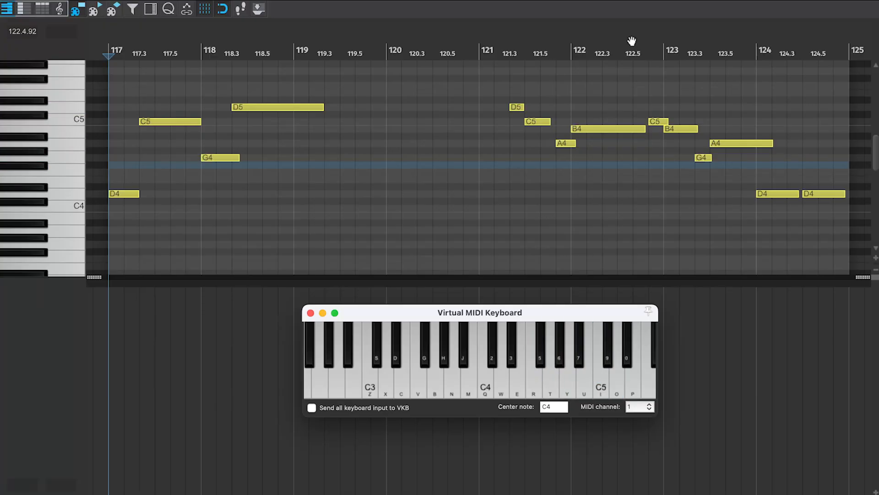
Lower the C5 at 117.3 to A4.
left_click(369, 119)
left_click_drag(149, 122, 146, 144)
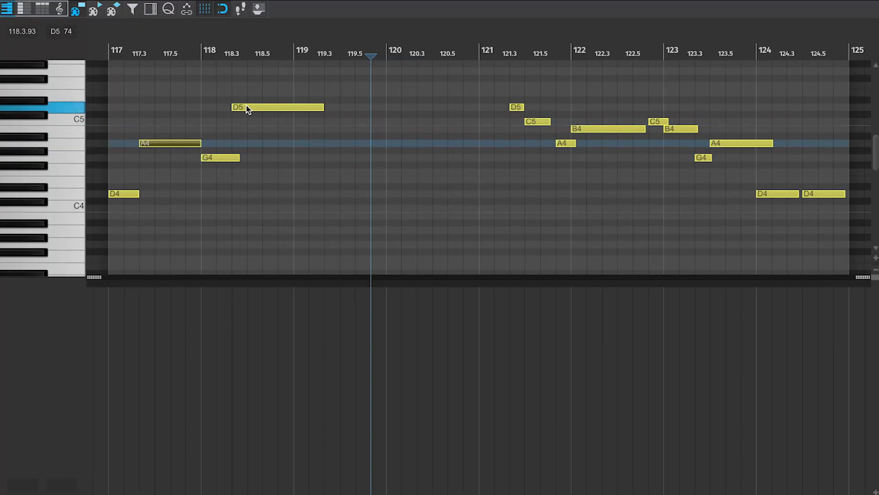
Try D4–A4 and D4–G4 leaps on the virtual MIDI keyboard.
key("alt+b")
key("w")
key("y")
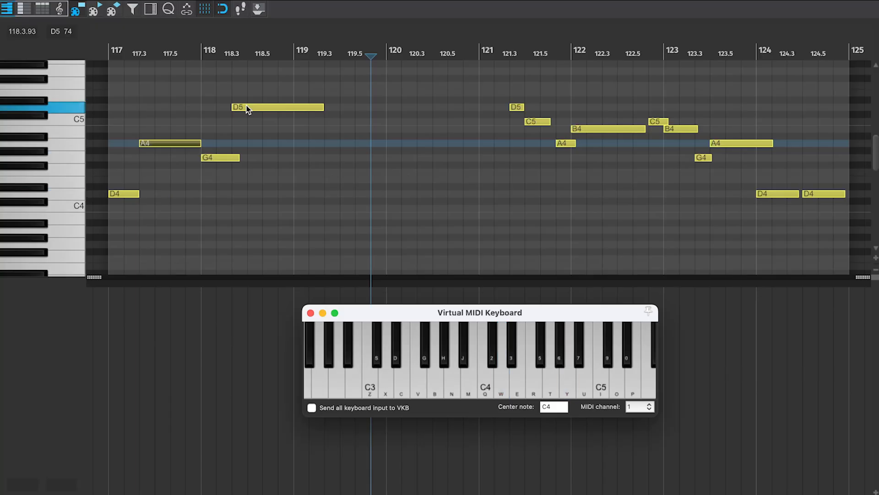
key("w")
key("t")
key("6")
key("alt+b")
Lower the D5 at 118.3 to A4, the G4 at 118 to F#4 and the A4 at 117.3 to G4, and play the result.
left_click_drag(247, 107, 229, 166)
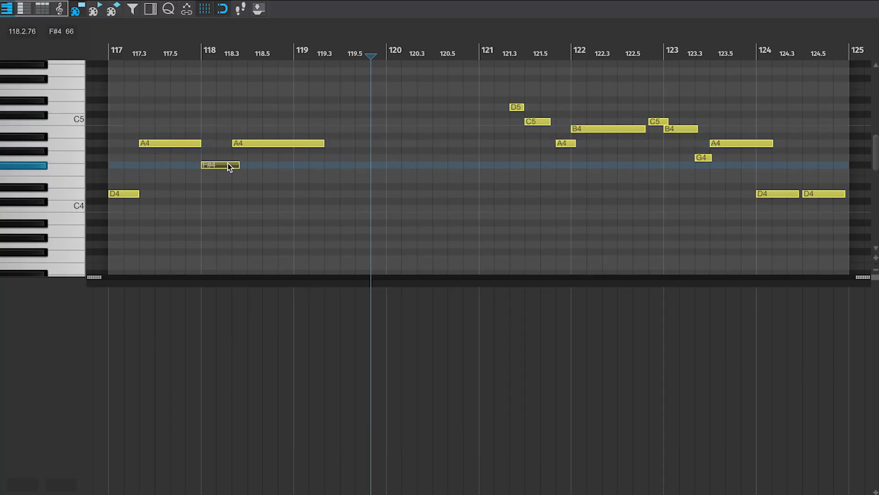
left_click_drag(180, 143, 181, 159)
key("space")
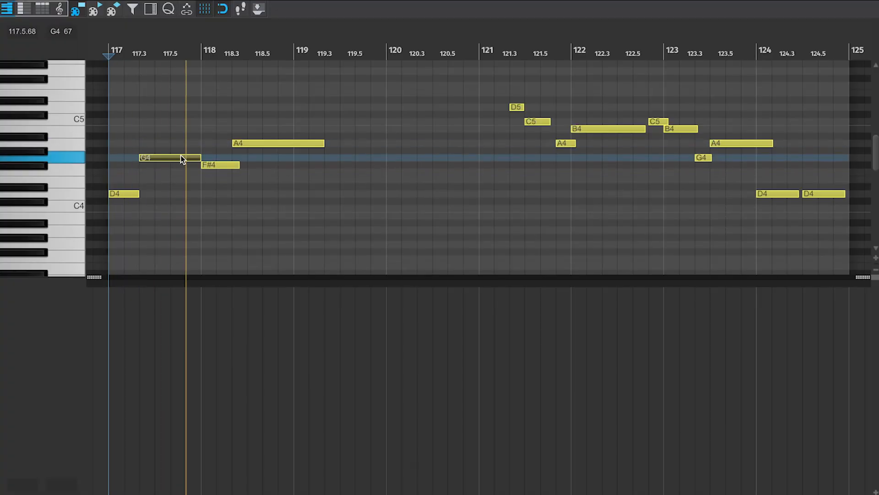
key("space")
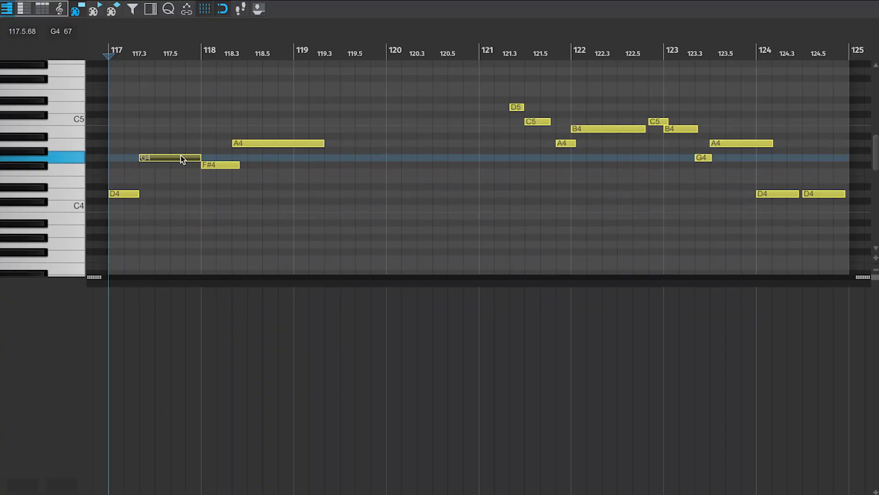
key("space")
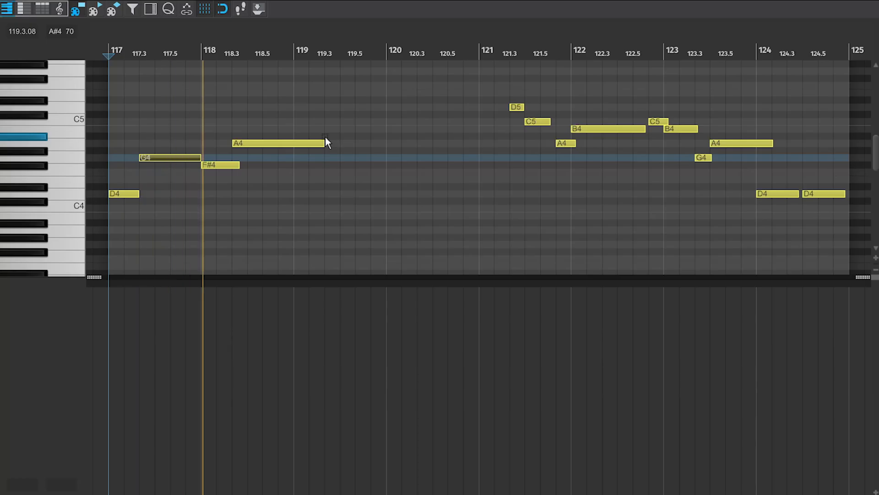
key("space")
Replace the old notes from bar 121 onward with a copy of the four-note D4–G4–F#4–A4 motif starting at bar 120, and audition it.
left_click_drag(451, 72, 835, 252)
key("Delete")
left_click_drag(398, 126, 397, 191)
left_click(363, 164)
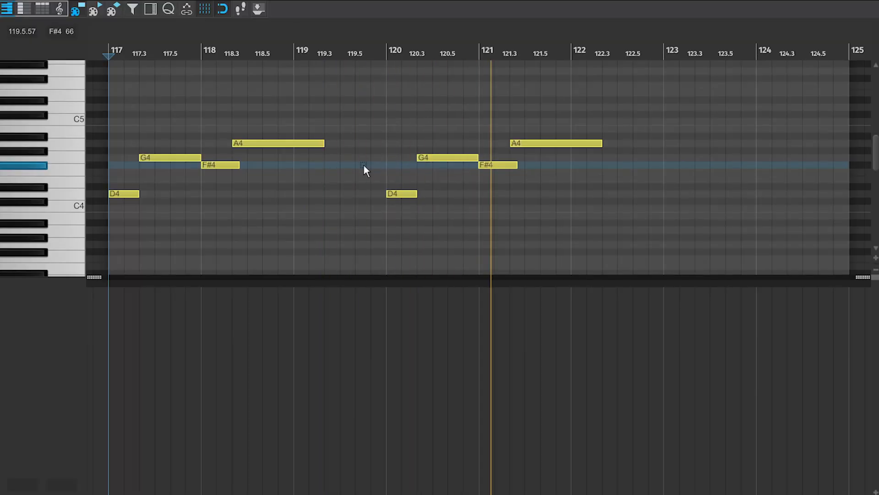
key("space")
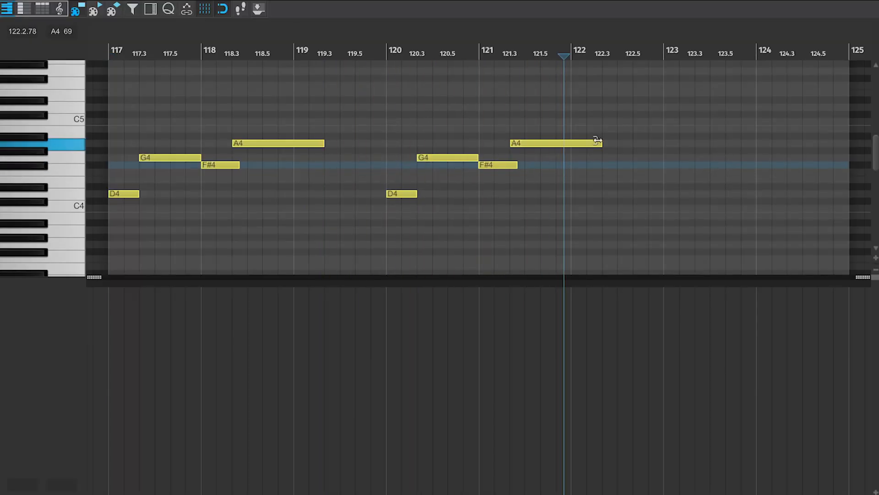
Shorten the second motif's A4 to about bar 122 and add a C5 there, followed by D5–G4 pairs in bars 123 and 124.
left_click_drag(598, 141, 769, 157)
left_click_drag(713, 157, 697, 157)
left_click_drag(726, 107, 703, 111)
left_click_drag(749, 179, 753, 113)
left_click_drag(635, 122, 663, 126)
Lengthen the A4 at 118.3 to bar 120 and play the phrase from its start.
left_click_drag(324, 143, 386, 150)
key("Home")
key("space")
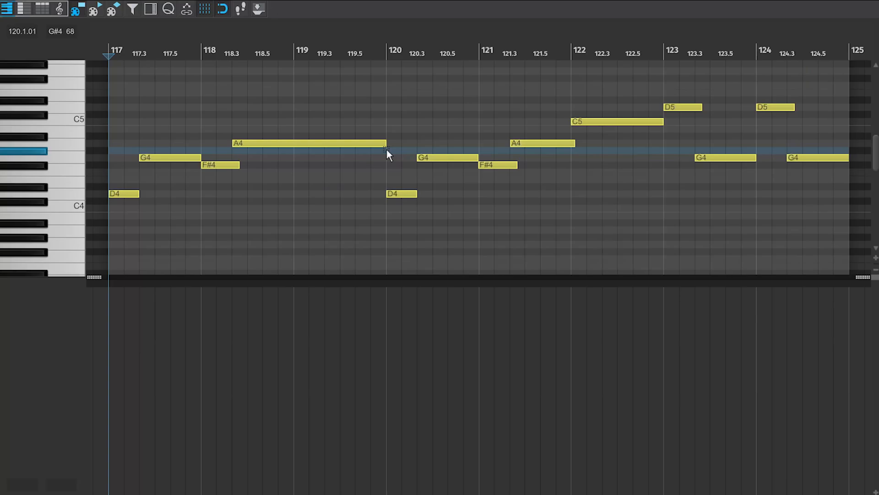
Play D4–A4 and D4–G4–A4 on the virtual MIDI keyboard, followed by E4–G4 and D4–G4–F#4–A4.
key("alt+b")
key("w")
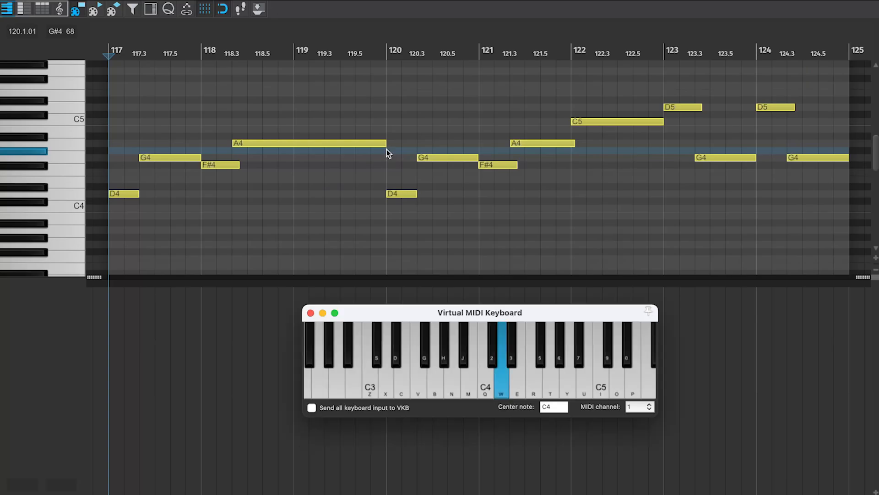
key("y")
key("w")
key("t")
key("y")
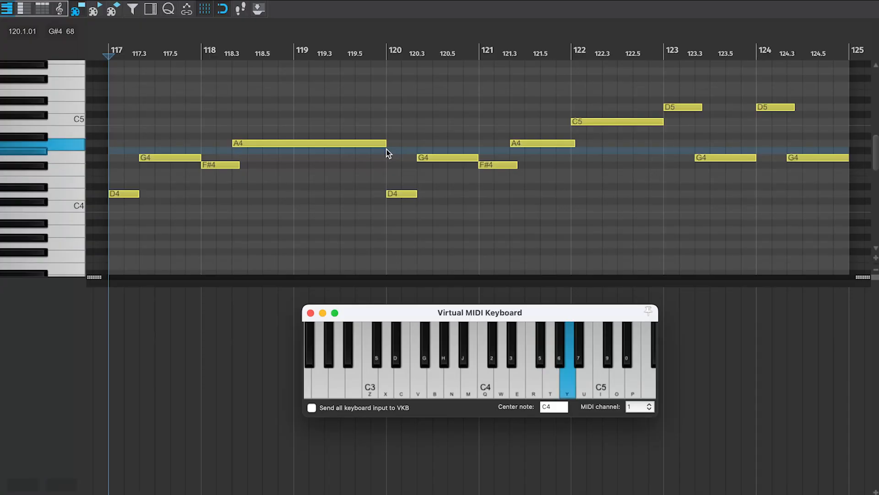
key("e")
key("t")
key("w")
key("t")
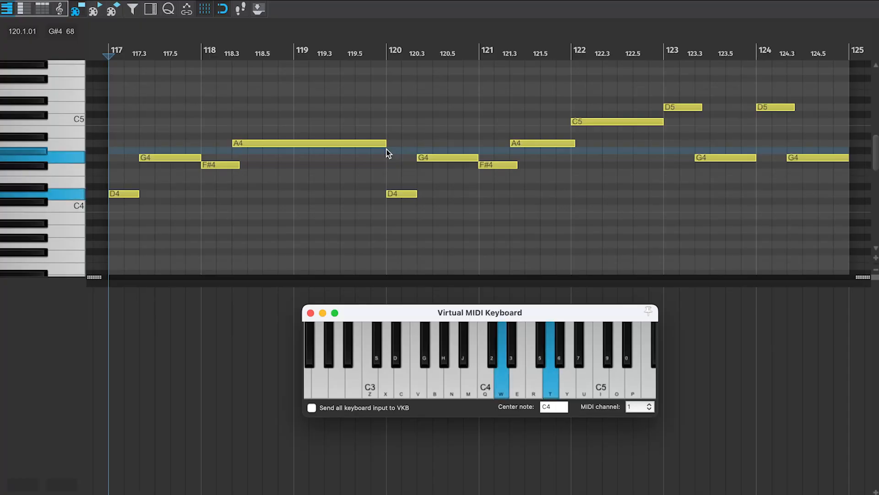
key("5")
key("y")
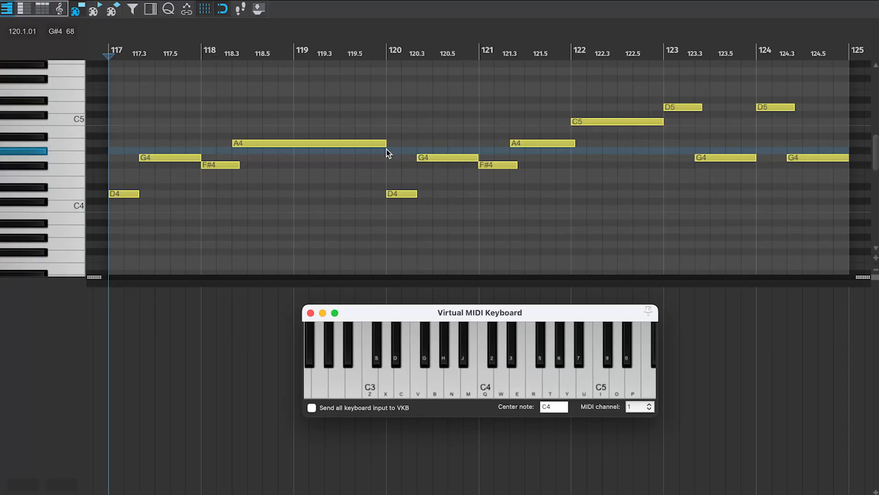
Try a higher answer on the virtual MIDI keyboard with A4–C5, F#4–A4 and G4–D5, returning to D4–G4.
key("y")
key("i")
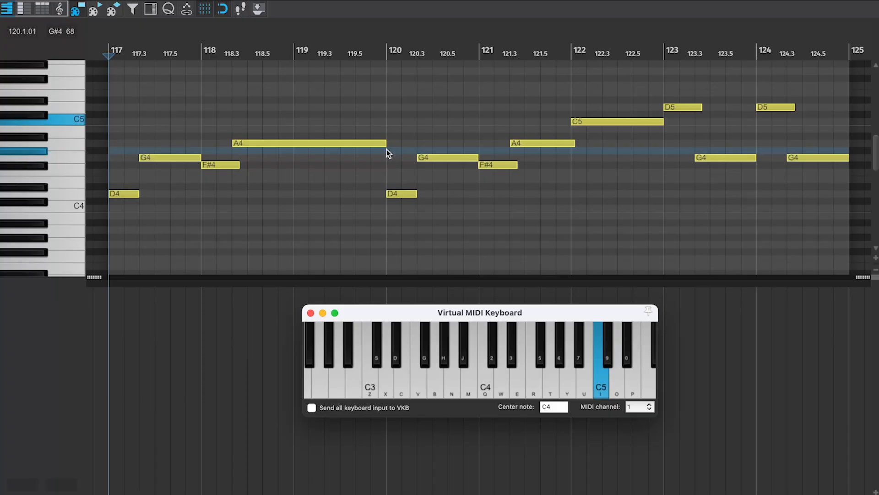
key("5")
key("y")
key("t")
key("o")
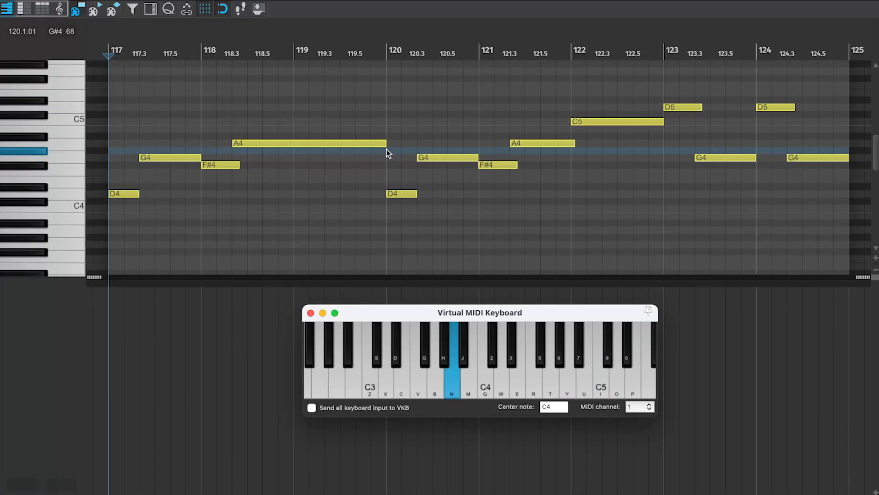
key("w")
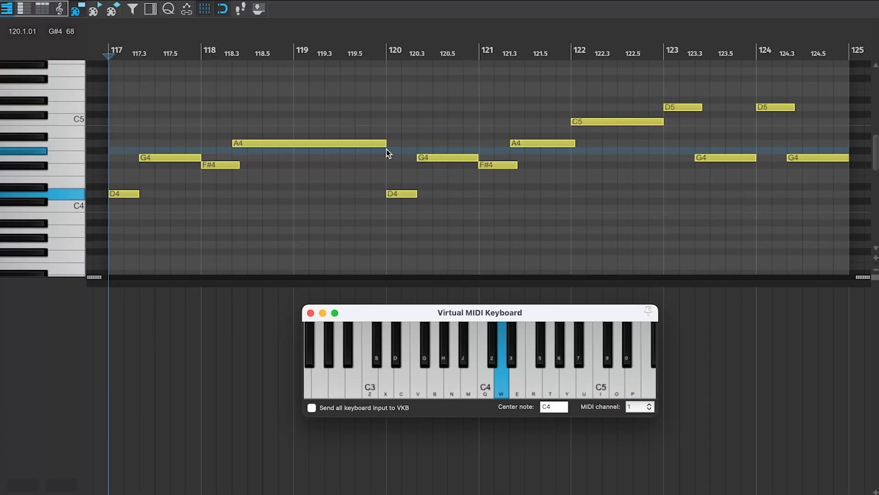
key("t")
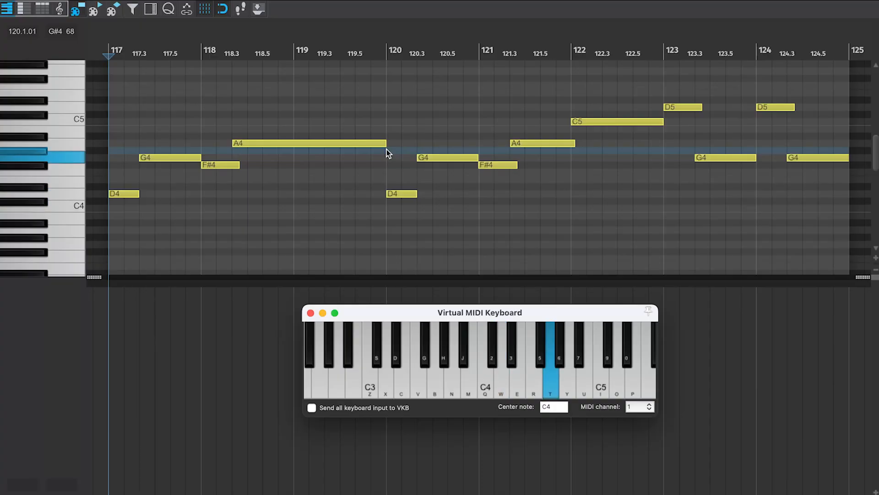
Try lower pickups from G3 and A3 on the virtual MIDI keyboard, playing A3–D4–A4 and A3–D4–C#4–A4.
key("b")
key("n")
key("w")
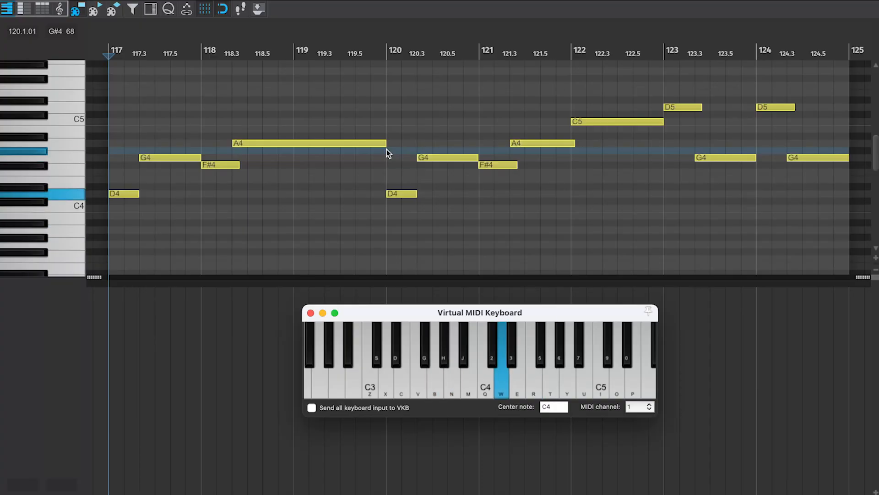
key("y")
key("n")
key("w")
key("2")
key("y")
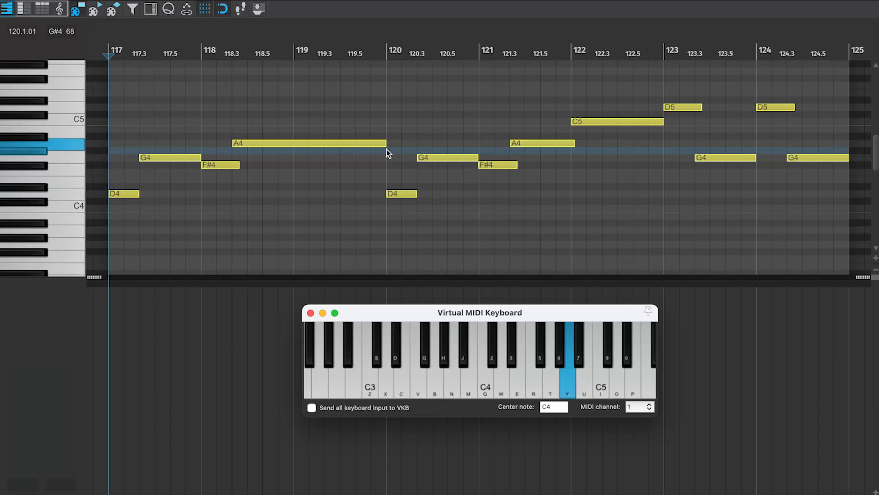
Play A3–D4–D4–F#4 on the virtual MIDI keyboard, followed by A3–D4 with a repeated F#4 and an E4.
key("n")
key("w")
key("w")
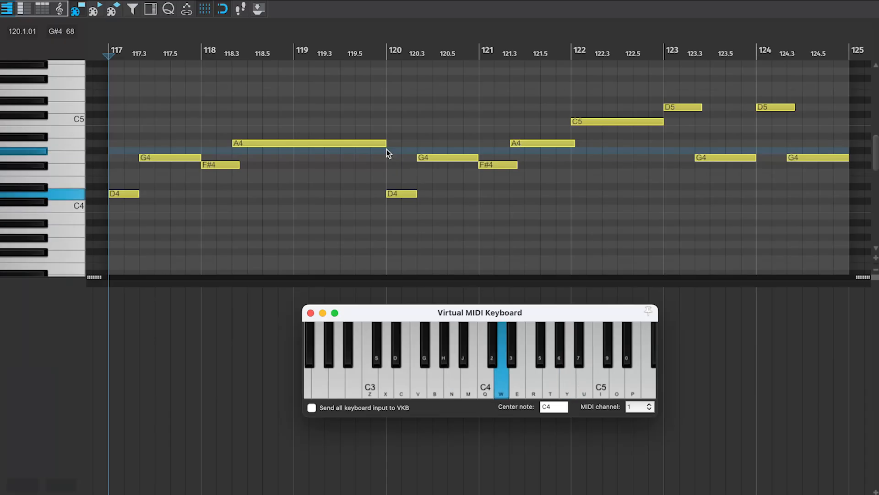
key("5")
key("n")
key("w")
key("5")
key("5")
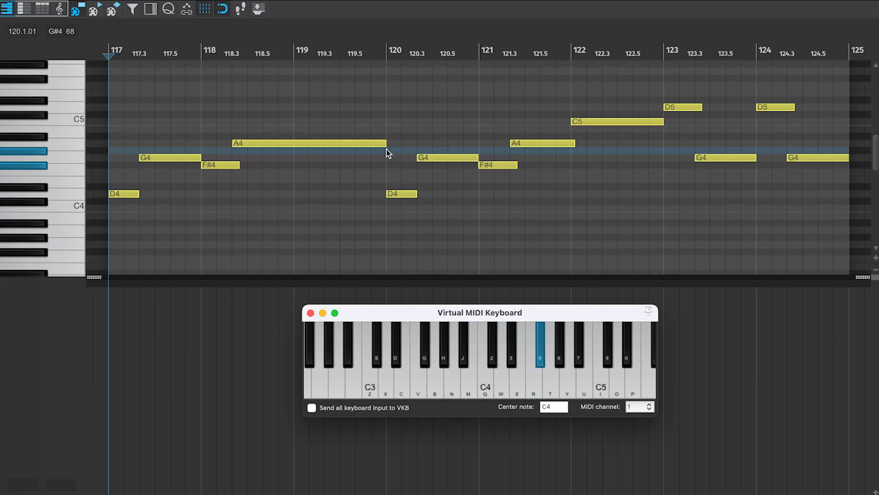
key("e")
Restart the A3–D4 pickup on the virtual MIDI keyboard and extend it upward through F#4, G4 and A4.
key("n")
key("w")
key("n")
key("w")
key("5")
key("t")
key("y")
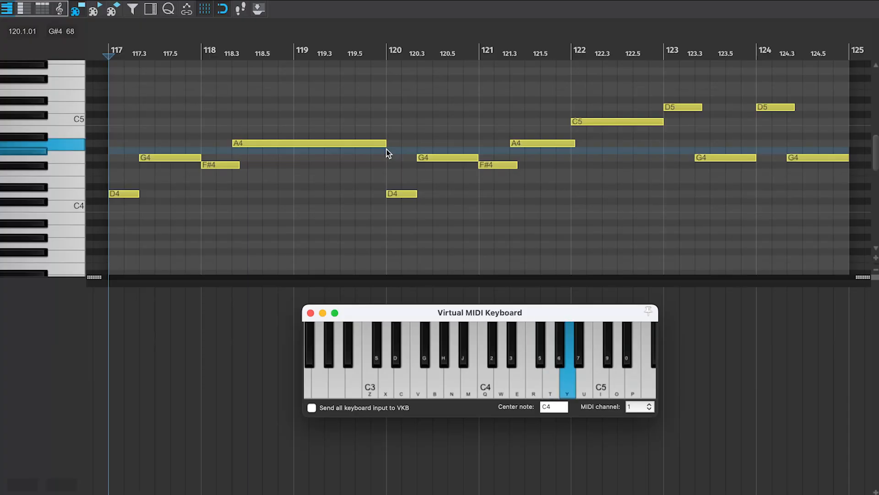
Rehearse A3–D4–F#4–G4–F#4–D4 on the virtual MIDI keyboard, answered by A3–D4–D4–F#4–G4–A4.
key("n")
key("w")
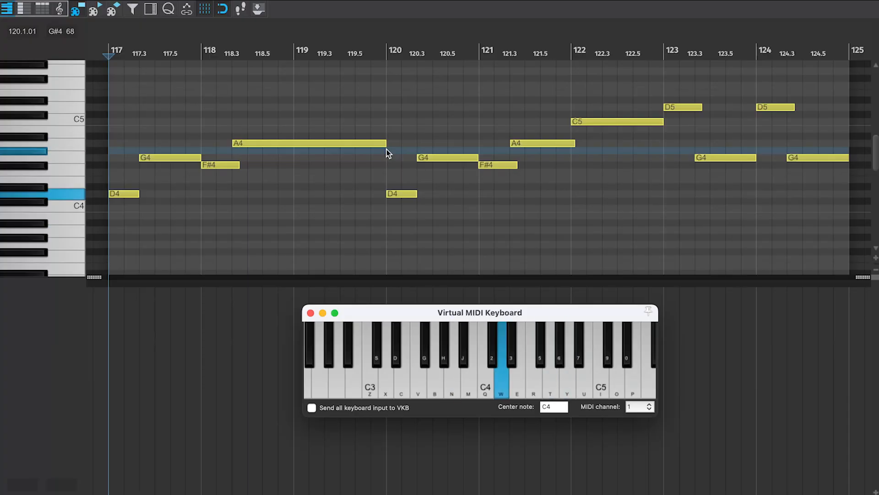
key("5")
key("t")
key("5")
key("w")
key("n")
key("w")
key("w")
key("5")
key("t")
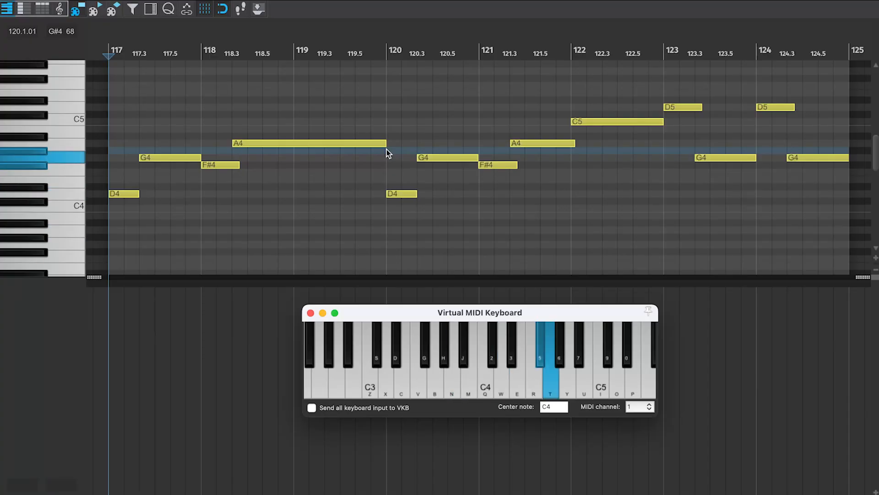
key("y")
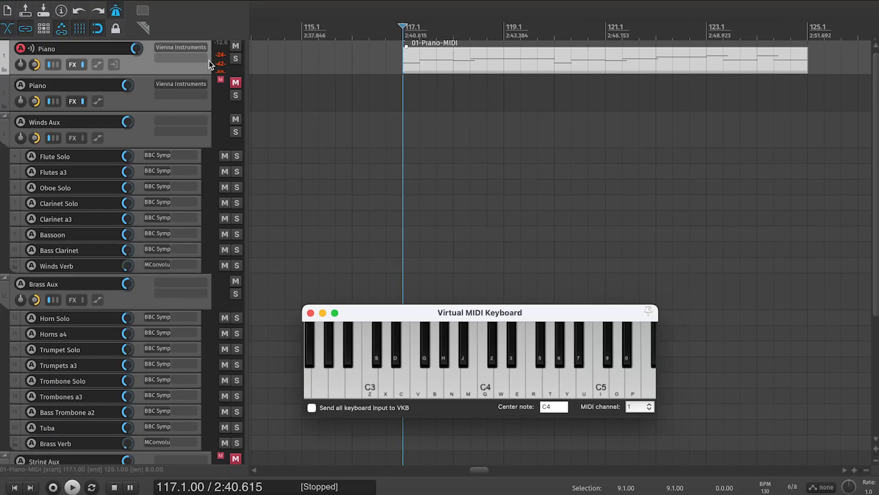
Start recording on the armed Piano track at bar 127 and play A3–D4–D4–F#4–G4–F#4–D4 on the virtual MIDI keyboard.
left_click(345, 28)
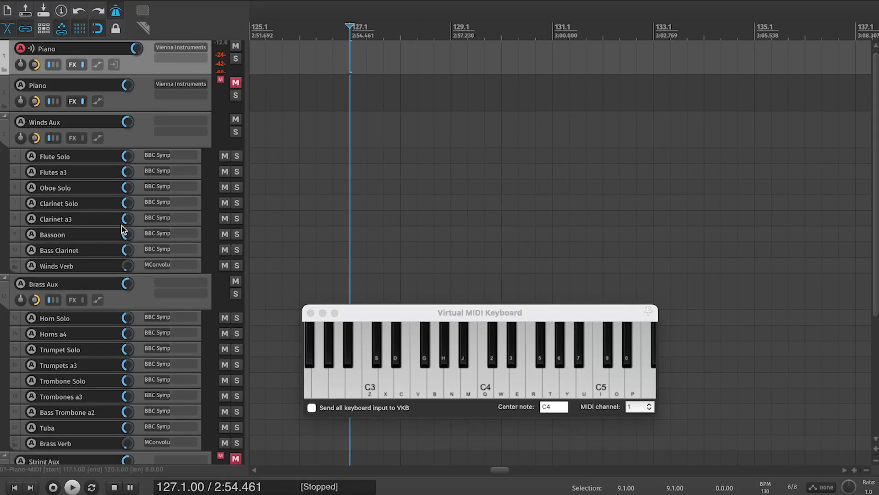
left_click(53, 487)
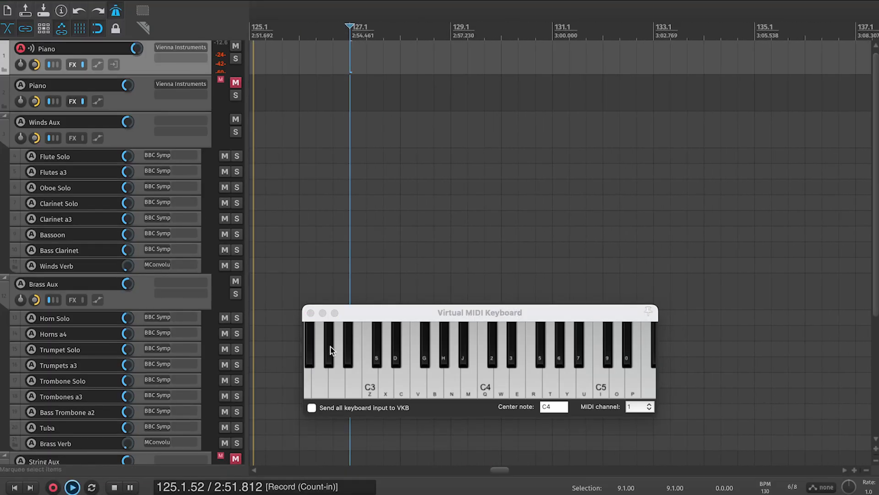
left_click(390, 313)
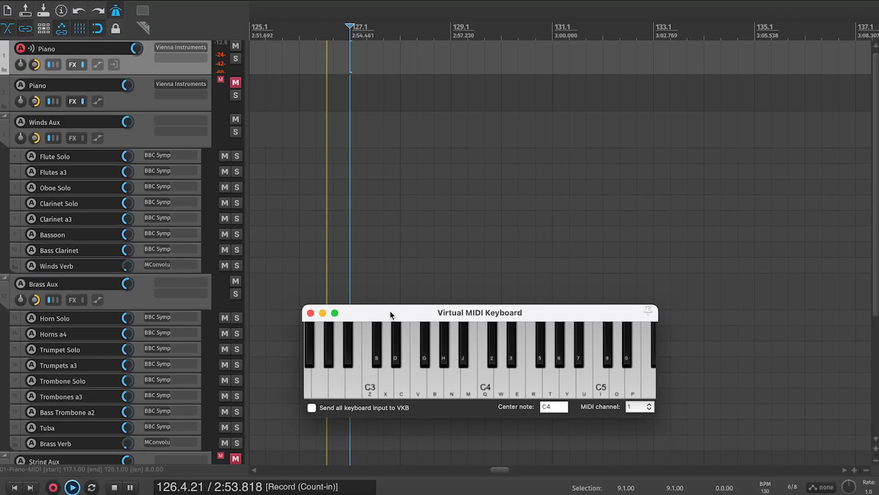
key("n")
key("w")
key("w")
key("5")
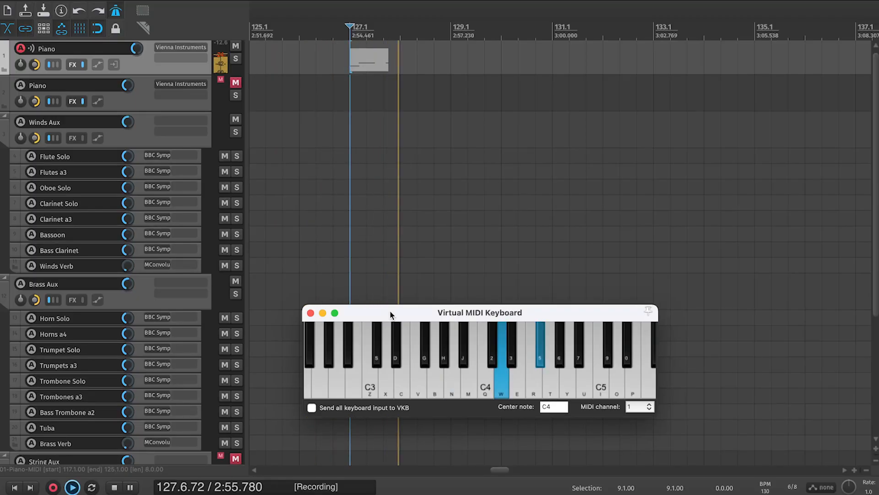
key("t")
key("w")
Complete the take with A3–D4–D4–F#4–G4–F#4–A4, stop at about bar 133 and keep the recording.
key("n")
key("w")
key("w")
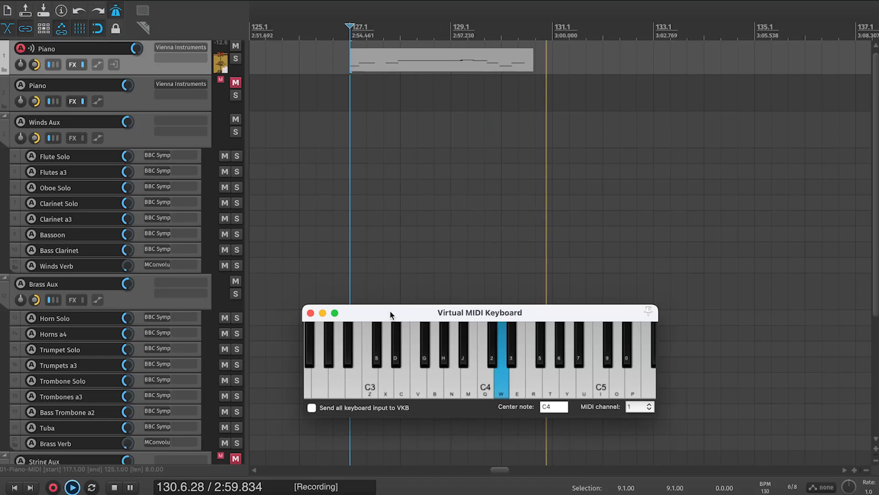
key("5")
key("t")
key("5")
key("y")
key("space")
key("Return")
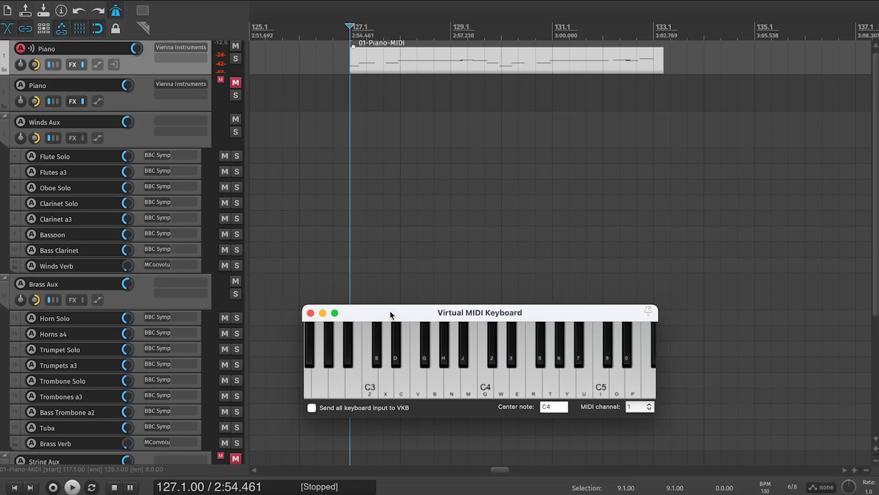
Open the new take in the MIDI editor and shift all its notes slightly later, aligning the second long F#4 with bar 131.
double_click(464, 59)
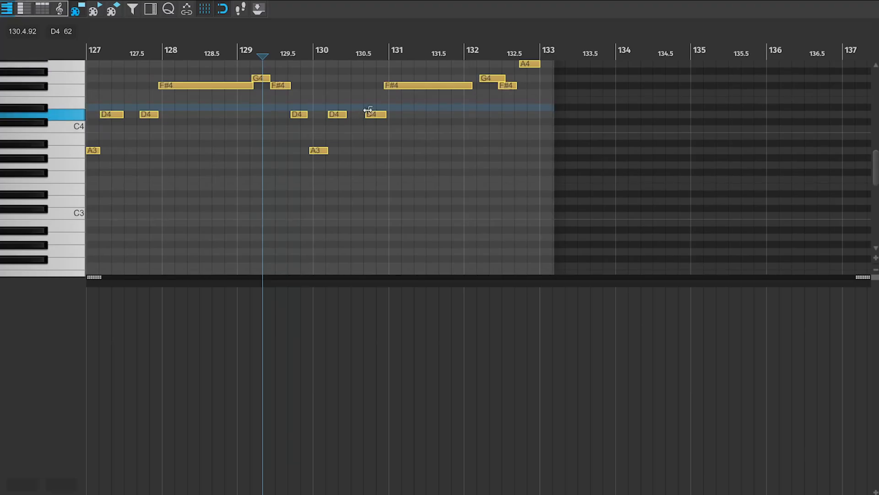
left_click_drag(404, 86, 412, 86)
key("shift+q")
key("space")
key("space")
key("ctrl+z")
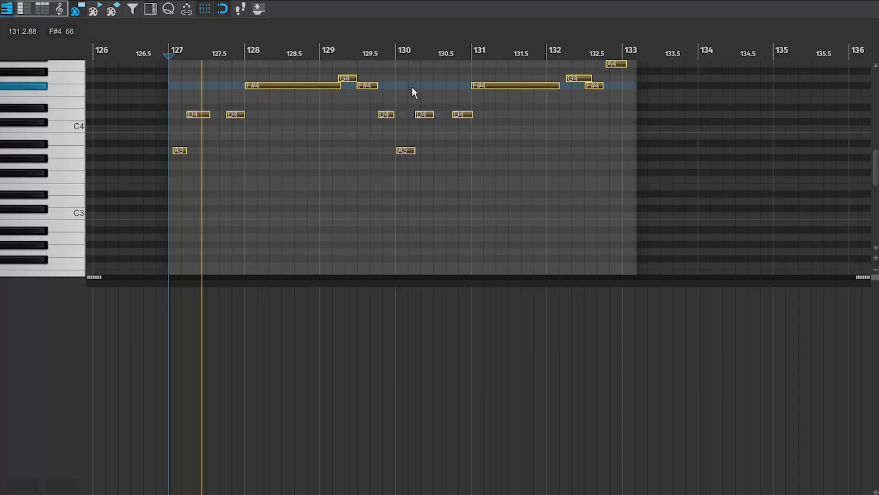
Move the take's opening A3 back to start exactly at bar 127.
scroll(411, 86, "up", 4)
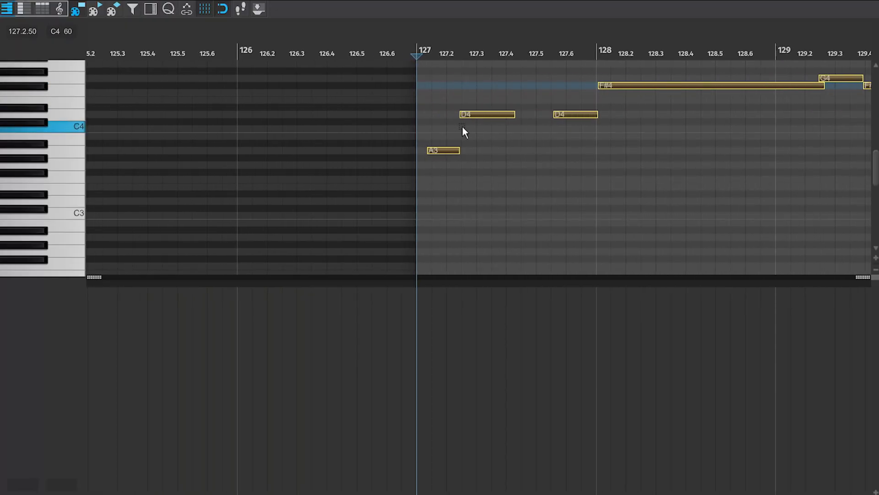
left_click(461, 129)
left_click_drag(435, 151, 424, 152)
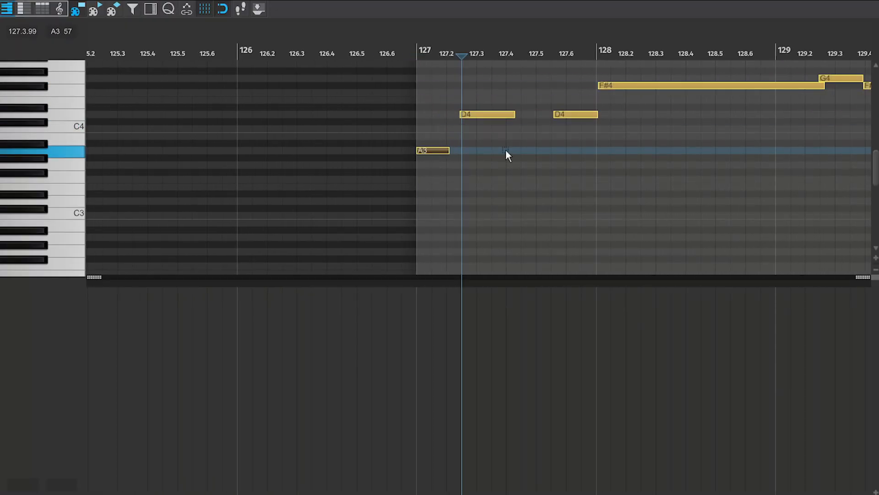
scroll(506, 151, "right", 6)
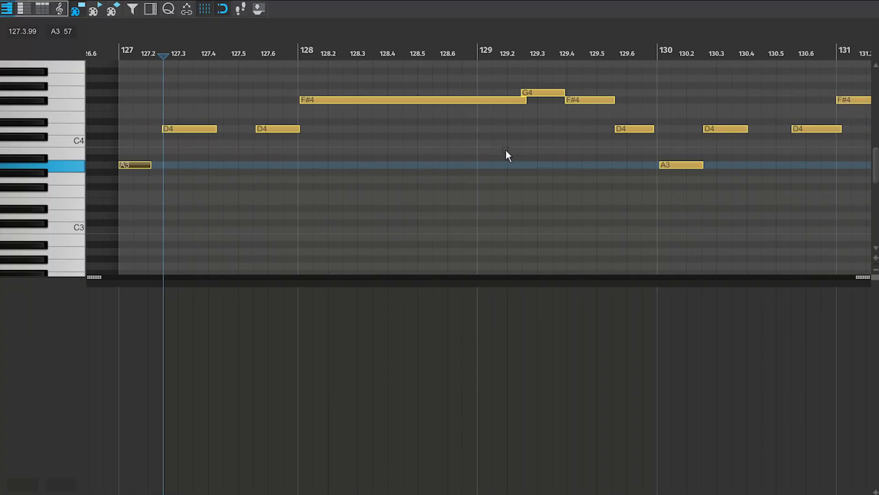
Delete the recorded 6/8 take at bar 127 from the Piano track and set the project time signature to 4/4.
scroll(506, 151, "right", 5)
scroll(507, 155, "right", 2)
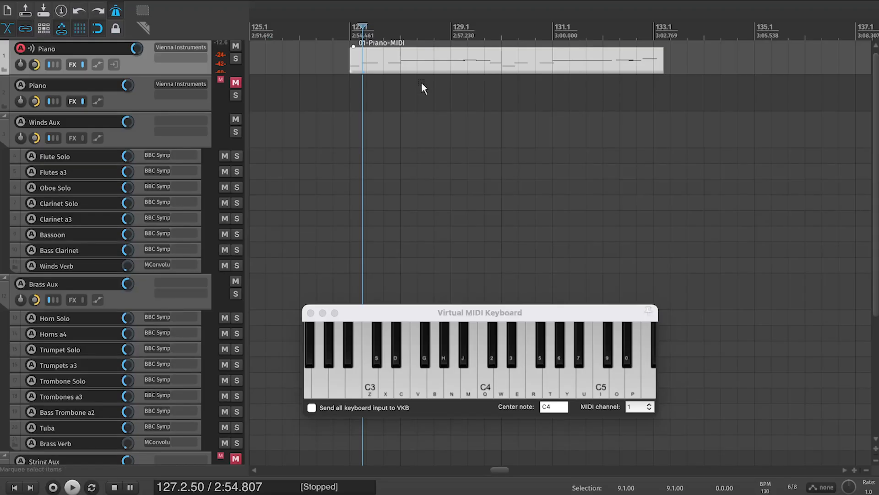
left_click(414, 70)
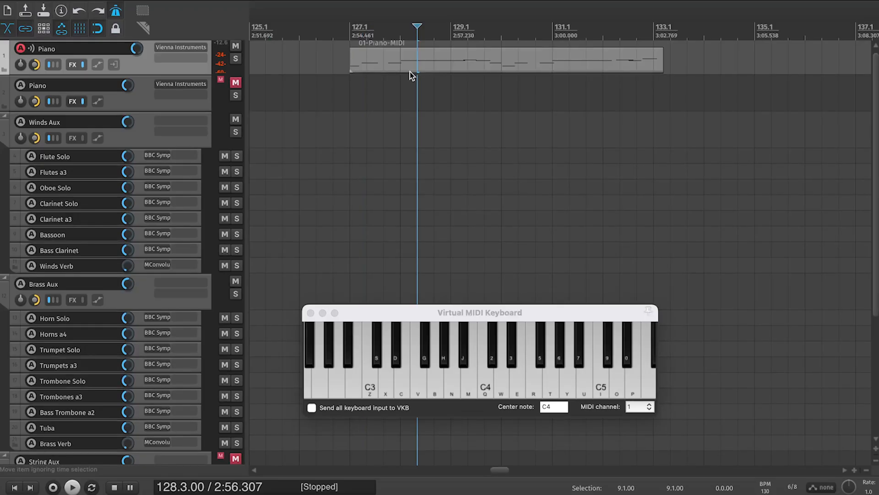
left_click(392, 57)
key("Delete")
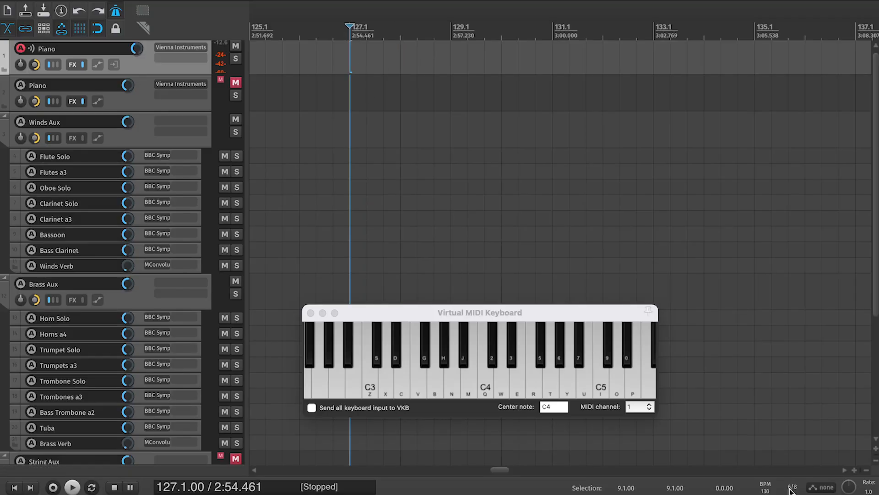
type("4/")
key("Return")
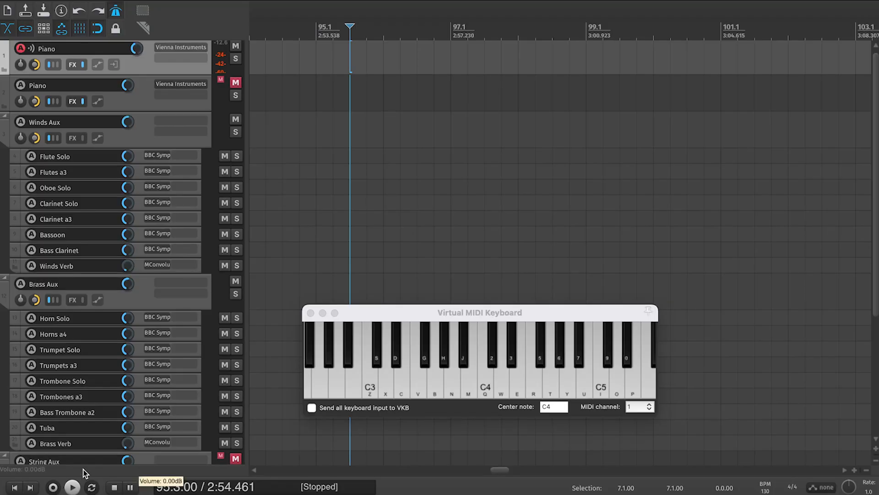
Start recording on the armed Piano track from bar 95 and try out the opening A3–D4 figure on the virtual MIDI keyboard.
left_click(448, 320)
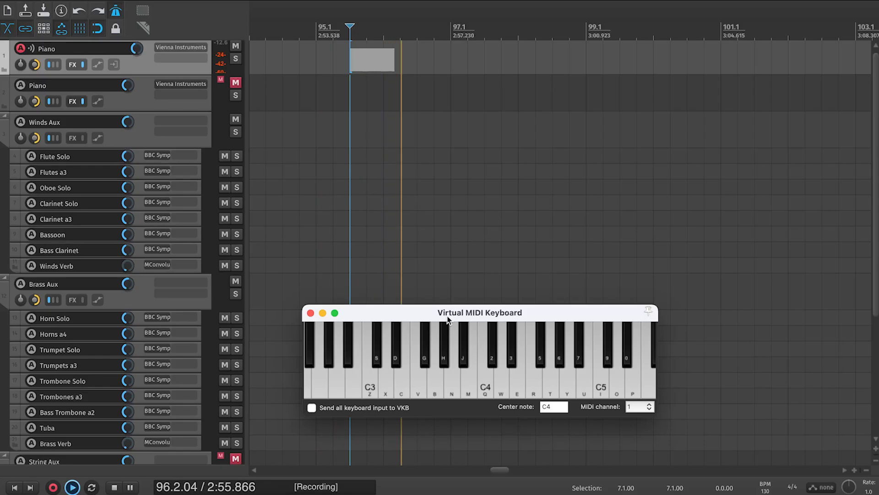
key("n")
key("w")
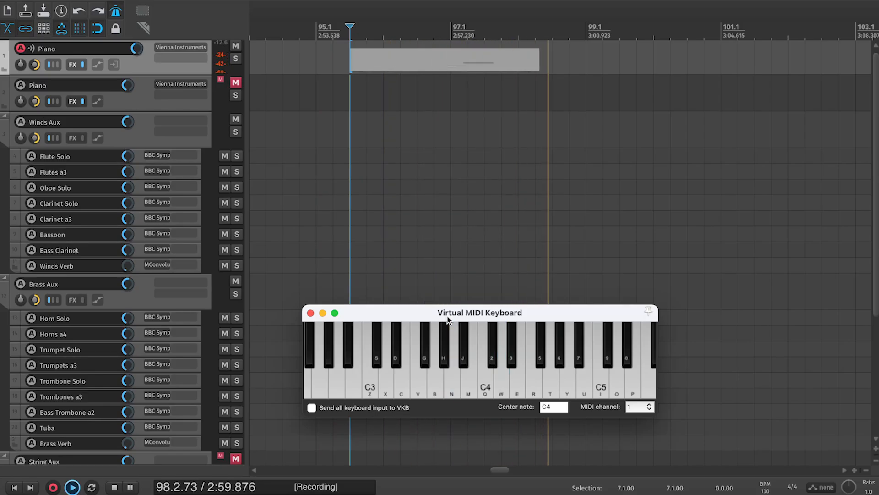
key("n")
key("w")
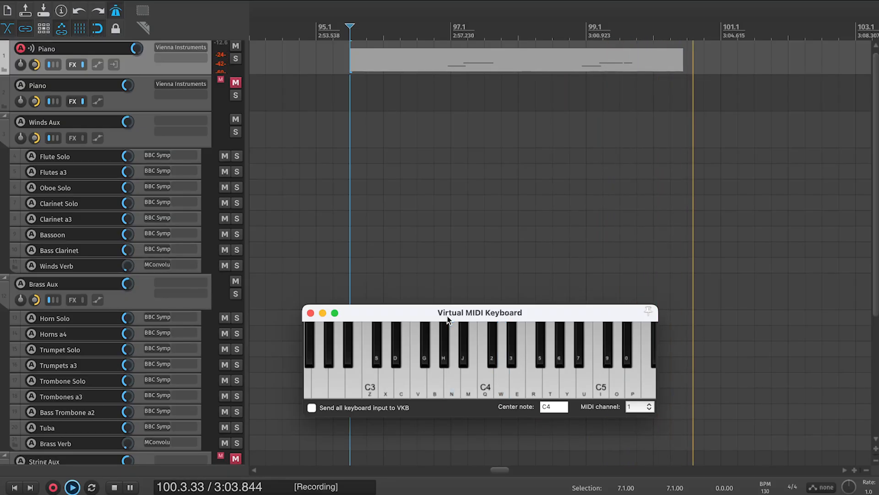
key("n")
key("w")
key("n")
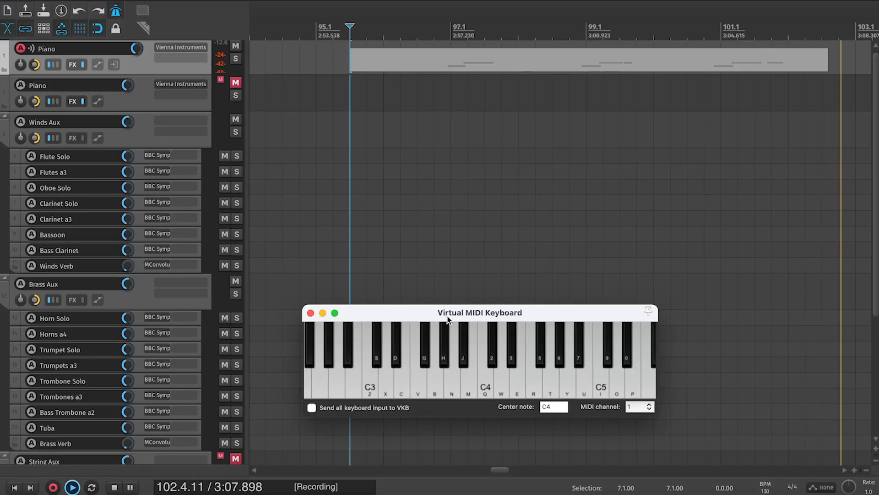
key("5")
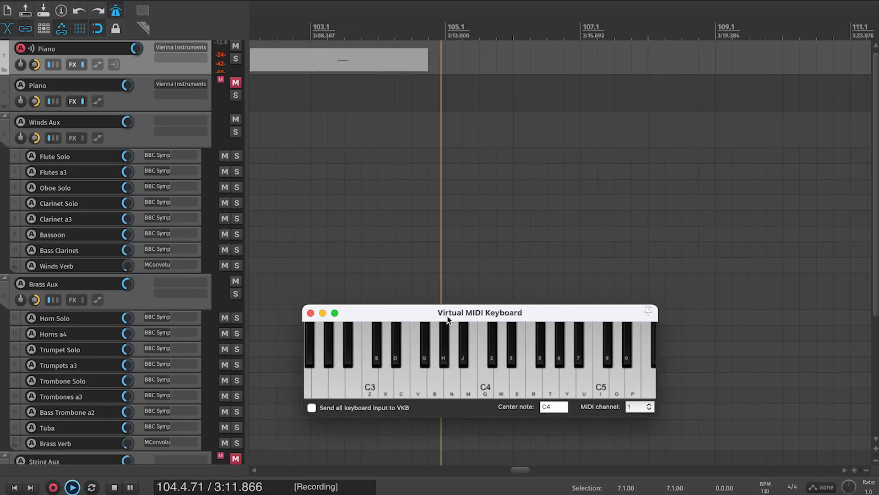
Play A3–D4–D4–F#4–G4–F#4–D4 and A3–D4–D4–F#4–G4–F#4–A4 from about bar 106, then stop at about bar 112 and keep the recording.
key("n")
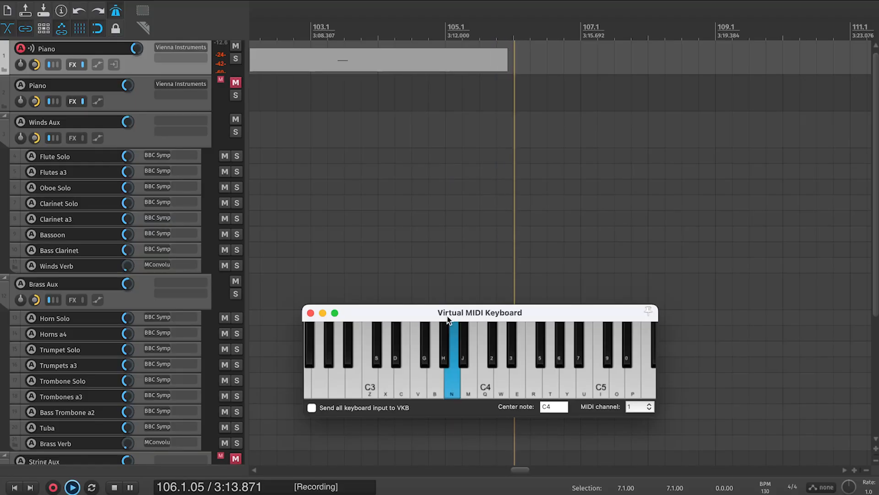
key("w")
key("5")
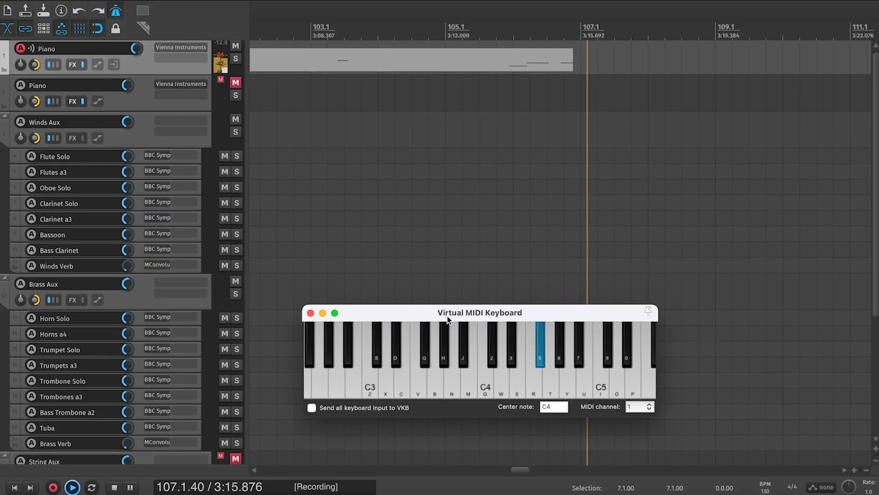
key("t")
key("n")
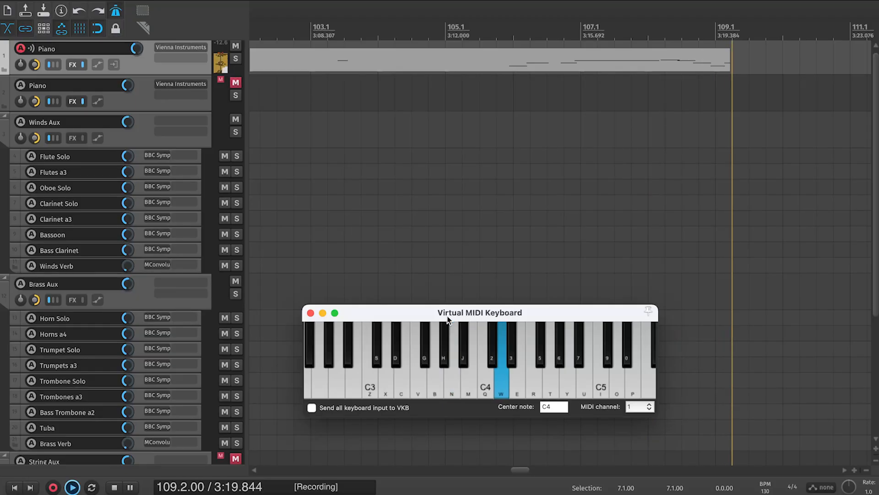
key("5")
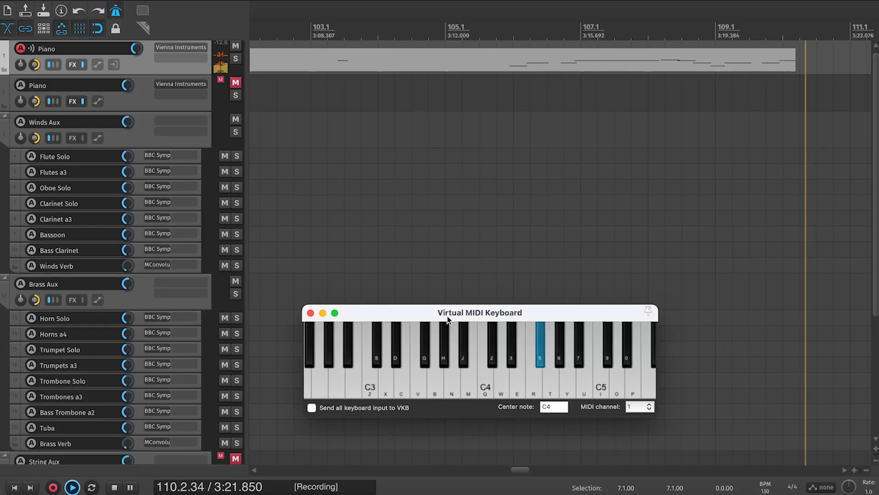
key("t")
key("5")
key("y")
key("space")
key("Return")
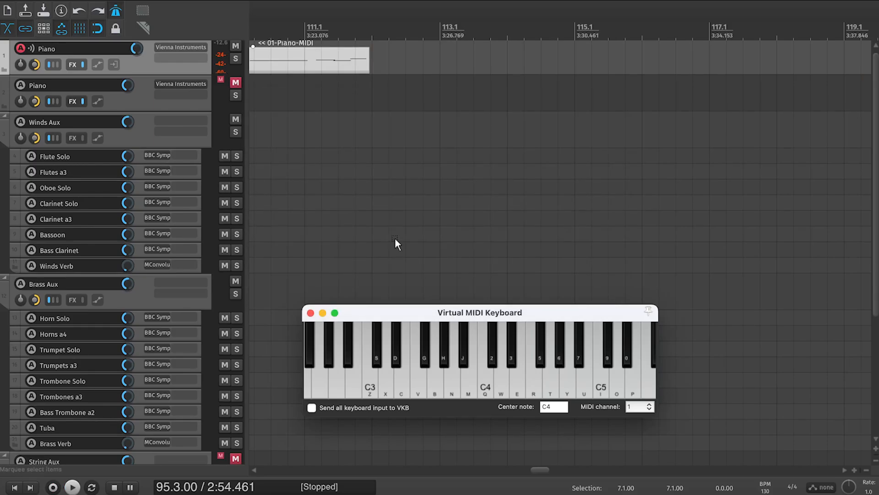
Split the new piano take at bar 105 and delete the part before it containing the false starts.
scroll(394, 237, "left", 10)
double_click(429, 60)
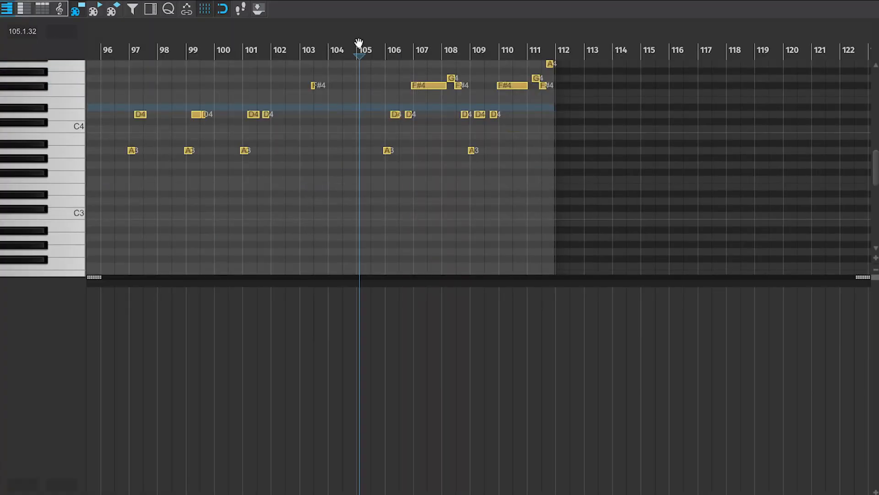
key("Escape")
left_click(317, 34)
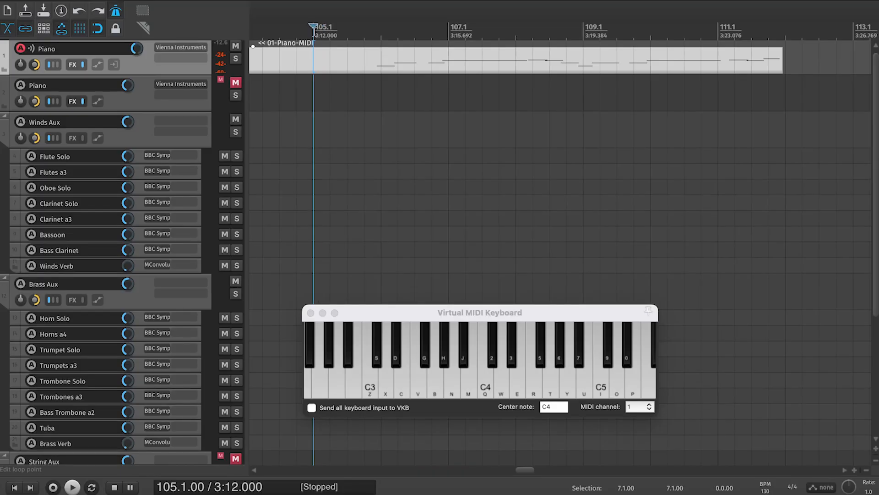
key("s")
left_click(296, 55)
key("super+z")
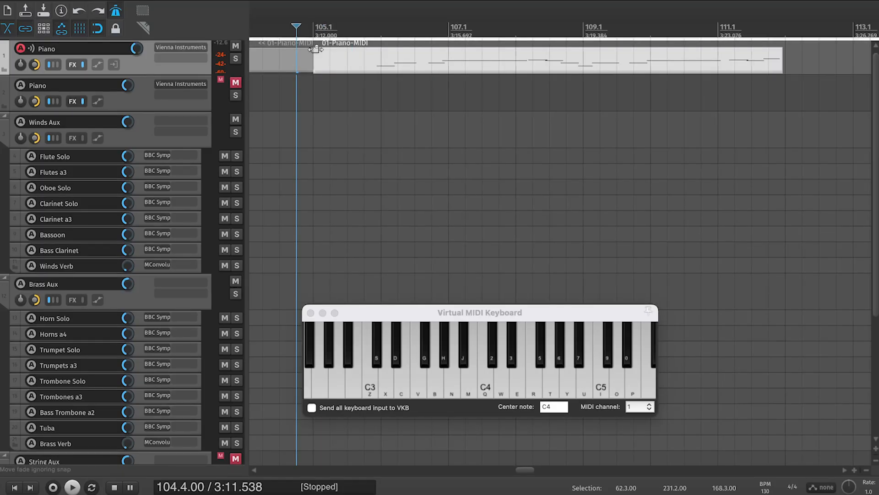
left_click(323, 33)
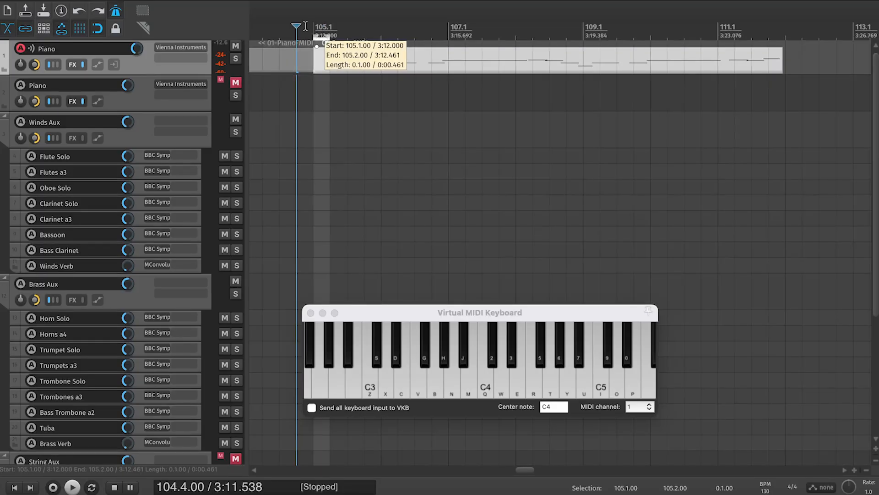
left_click(296, 57)
key("Delete")
Quantize the trimmed take's notes to the grid in the MIDI editor and play the theme from just before bar 106.
left_click(337, 51)
double_click(337, 50)
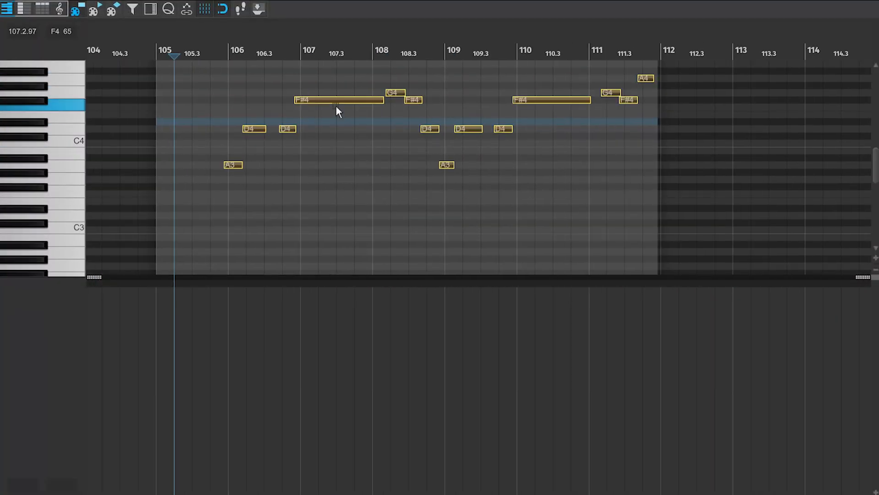
key("q")
left_click(226, 48)
key("space")
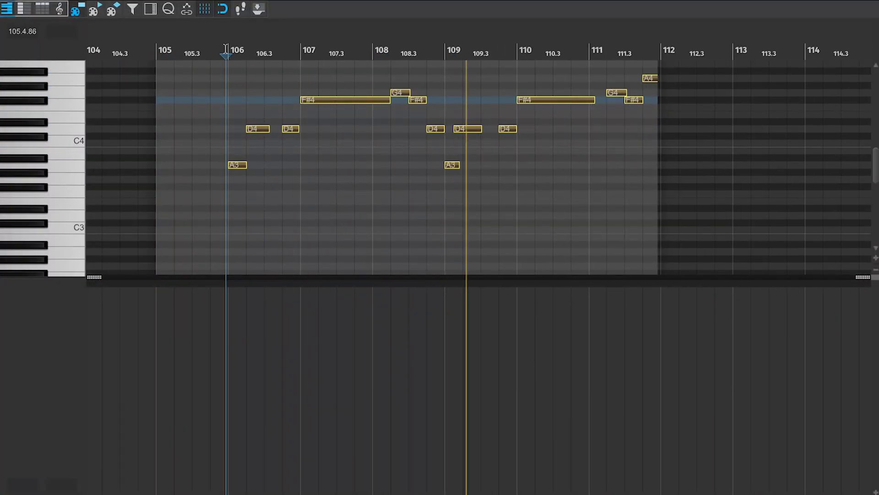
key("space")
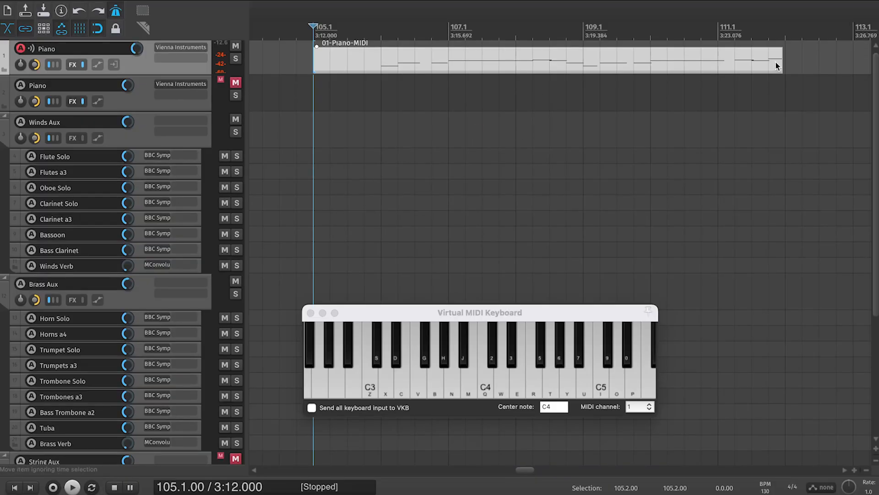
Return to the start of the trimmed take and set the project time signature back to 6/8.
left_click(787, 61)
scroll(353, 72, "left", 5)
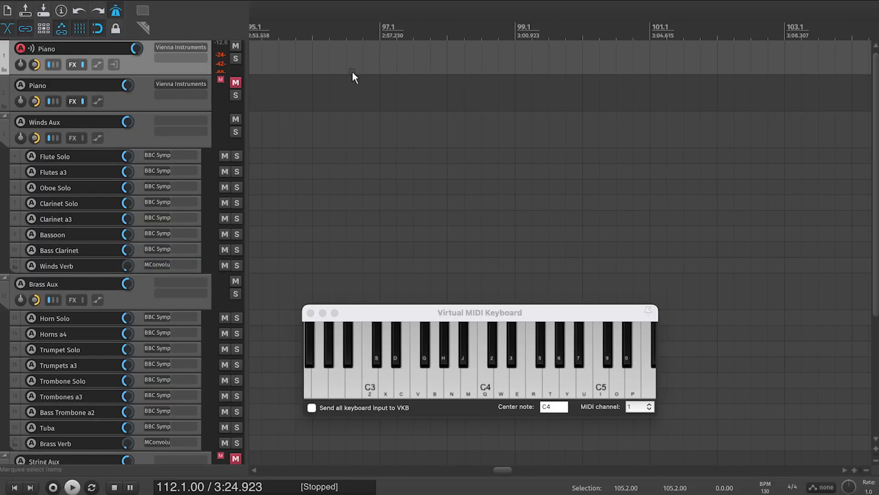
scroll(353, 71, "right", 8)
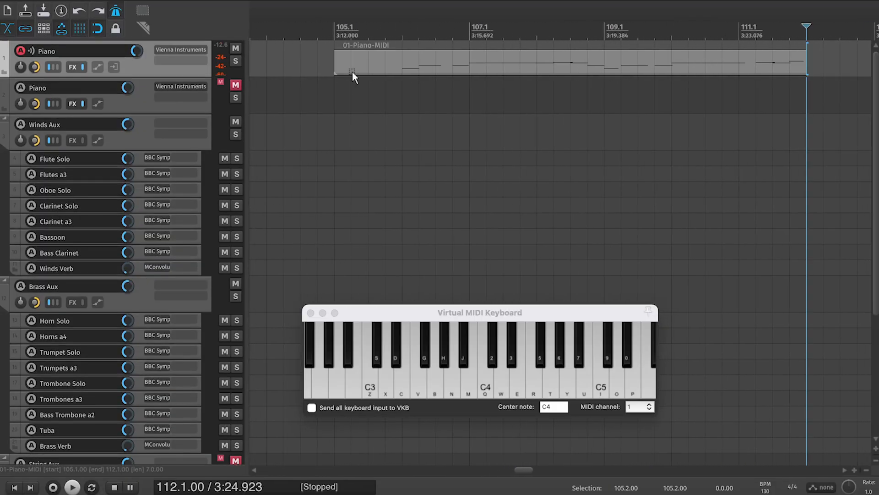
left_click(339, 75)
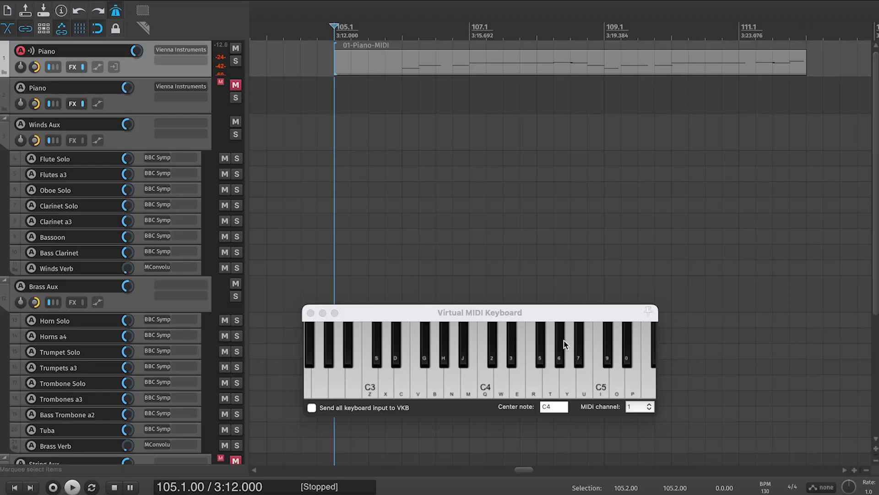
double_click(764, 490)
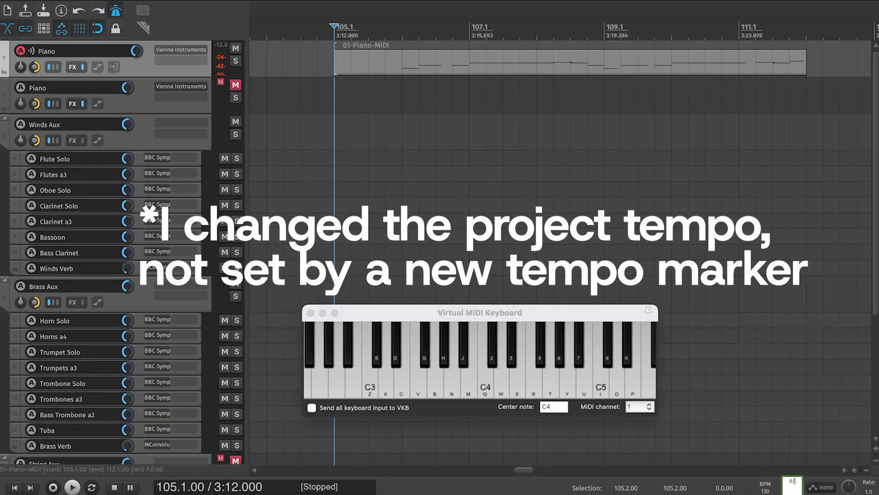
type("6/8")
key("Return")
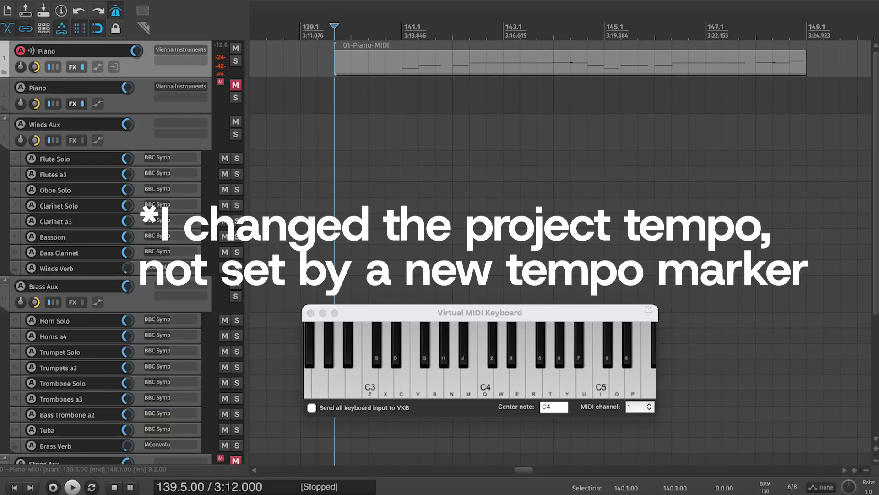
Split the piano take at bar 141, delete its empty lead-in and place the edit cursor at bar 141.
left_click(384, 71)
left_click(401, 20)
key("s")
left_click(384, 55)
key("Delete")
left_click(403, 33)
Insert a tempo/time signature marker at bar 141 with a tempo of 160 BPM and a 4/4 time signature.
left_click(163, 0)
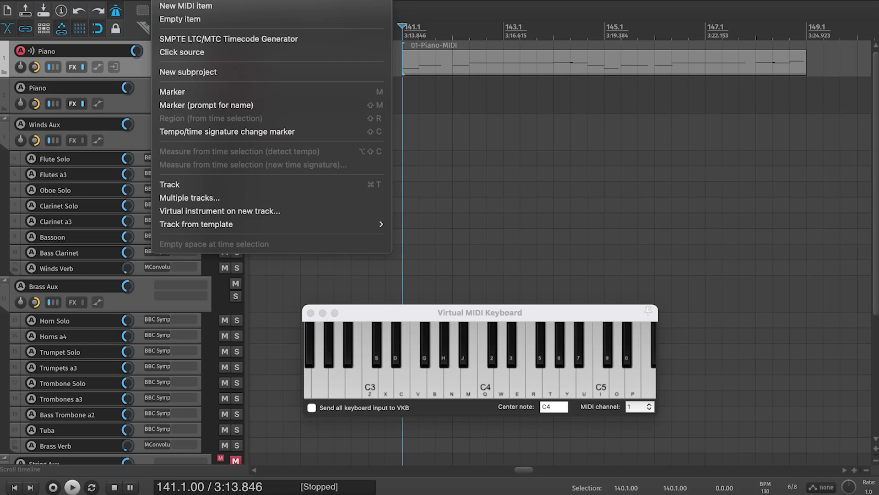
left_click(241, 132)
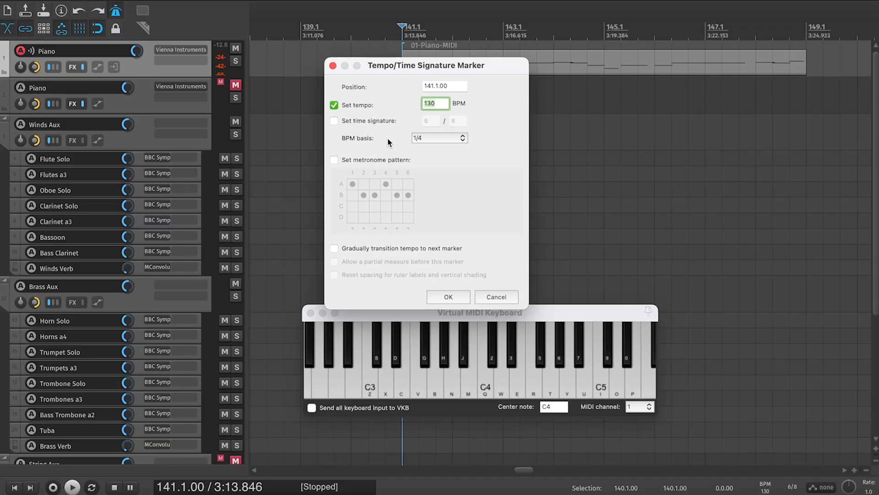
left_click(388, 123)
left_click(429, 122)
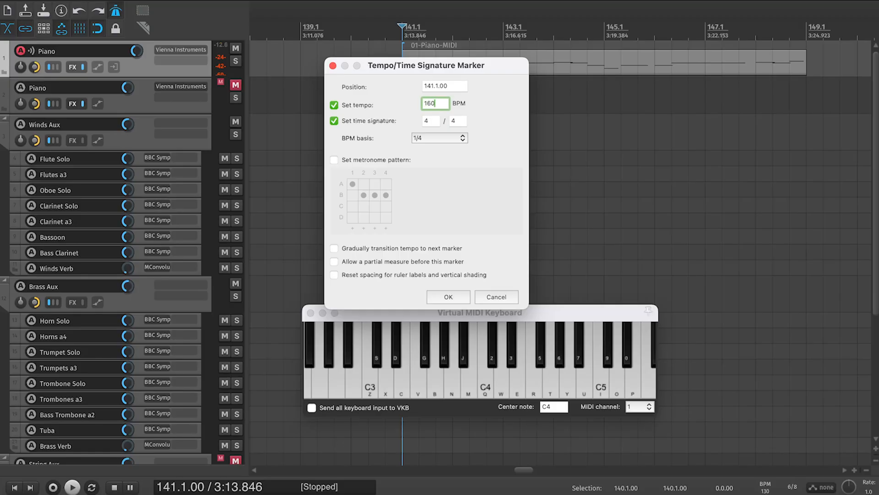
left_click(449, 296)
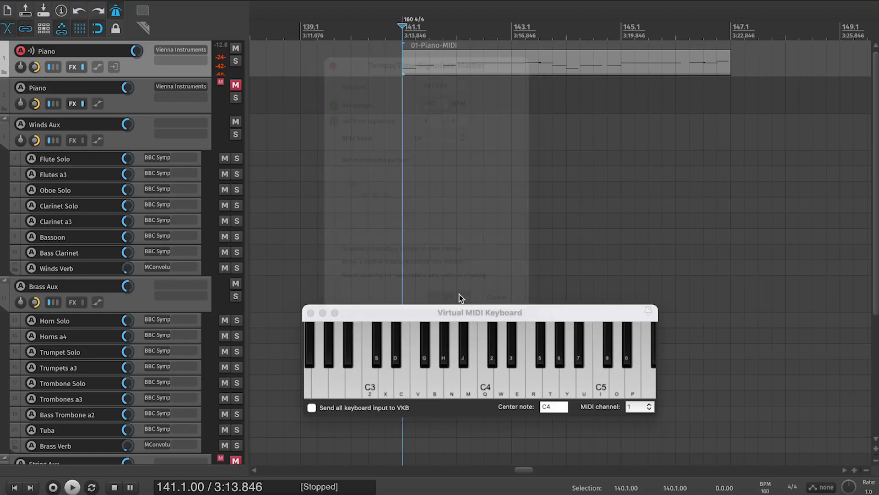
Play back the theme from bar 141 at the new tempo and review its notes in the MIDI editor.
key("space")
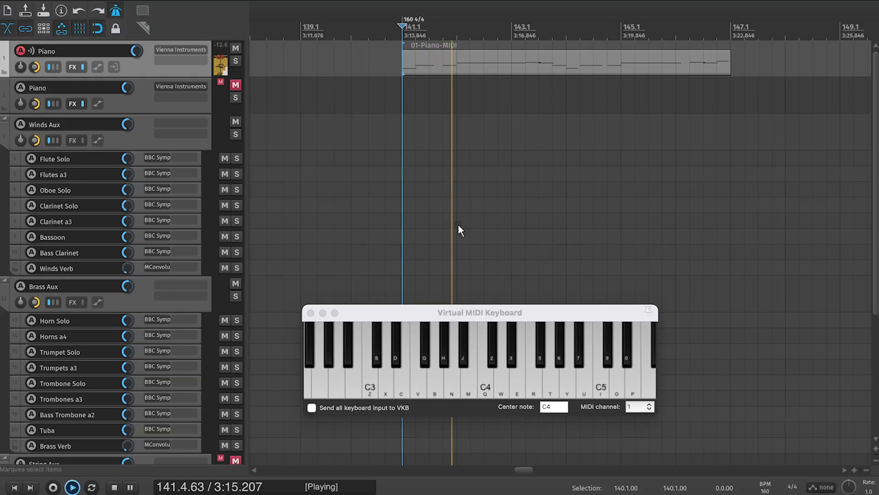
key("alt+b")
double_click(455, 74)
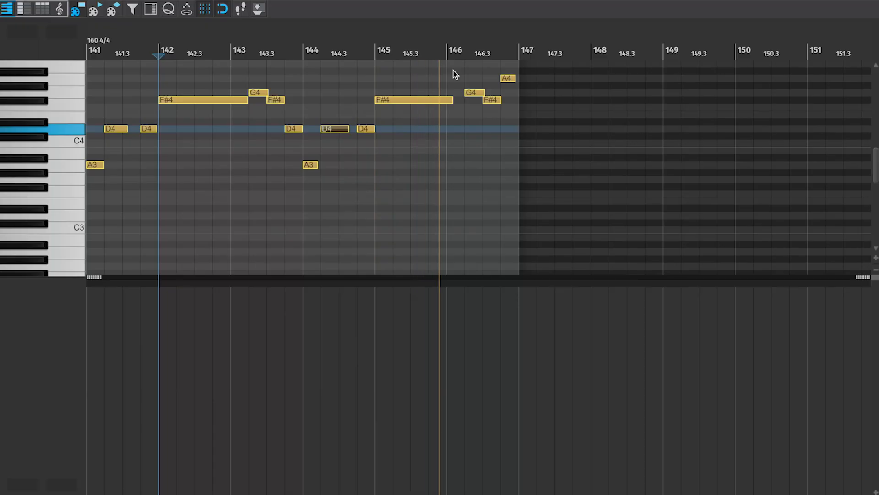
key("Escape")
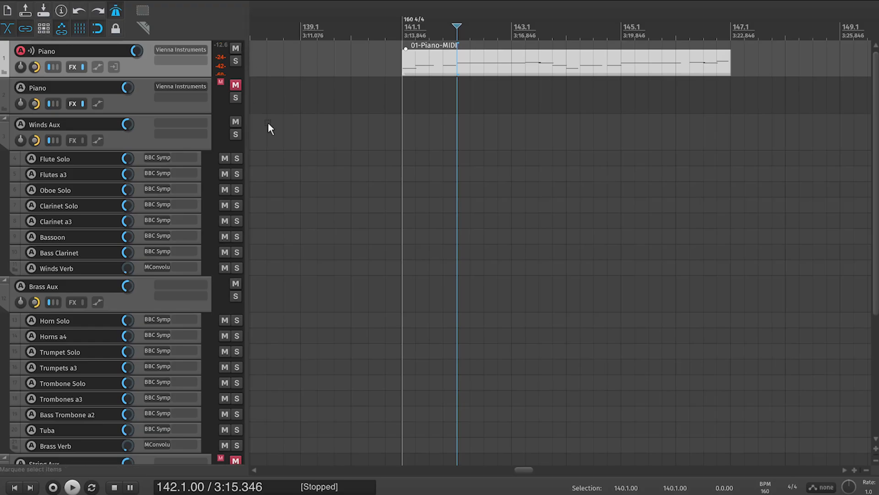
Paste a copy of the piano theme onto the Violins 1 track, starting at bar 141.
scroll(303, 177, "down", 5)
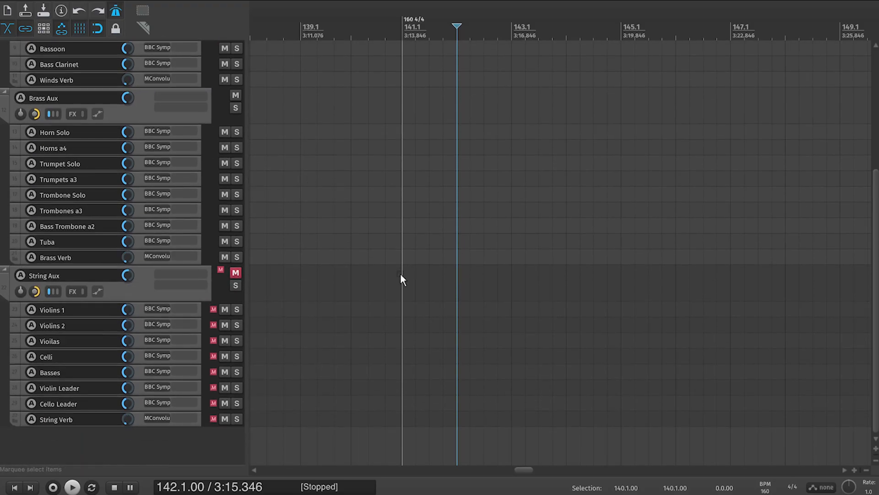
left_click(405, 310)
key("ctrl+v")
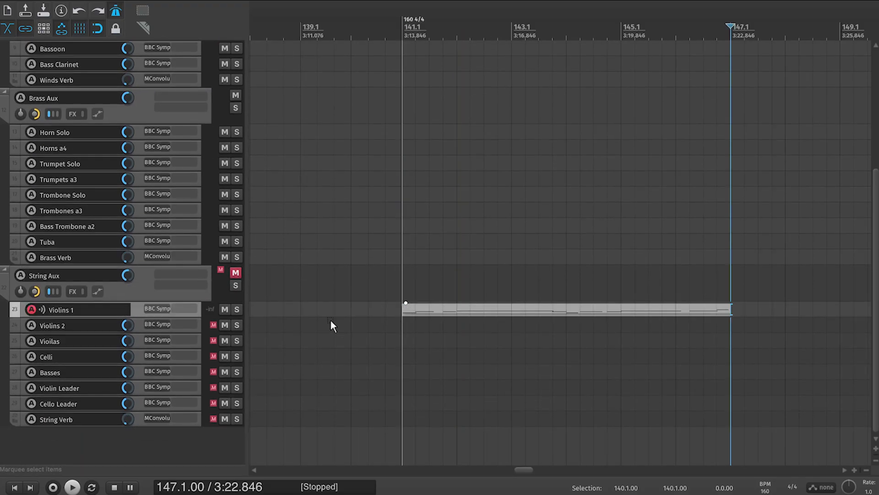
Unmute the String Aux, solo Violins 1 and play its copied phrase from bar 141.
left_click(235, 273)
left_click(237, 309)
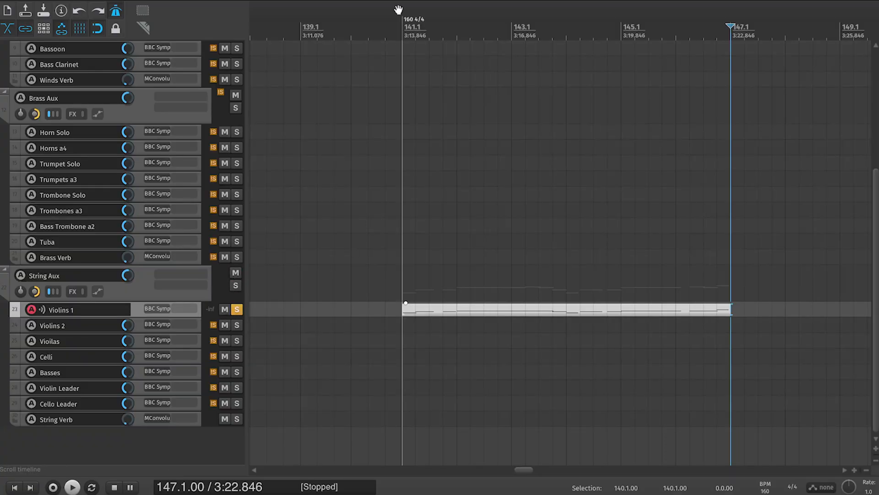
left_click(402, 29)
key("space")
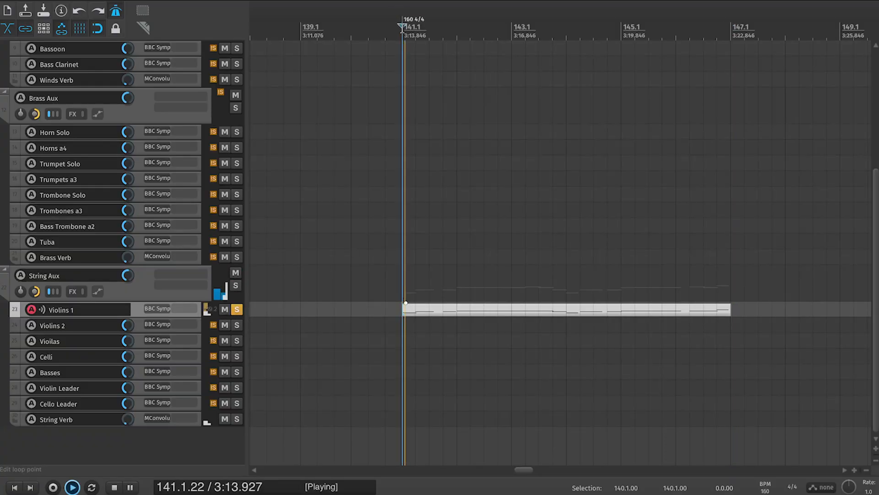
Open the Violins 1 item in the MIDI editor and lengthen the D4 at 141.2 to just before beat 141.4.
double_click(470, 305)
scroll(293, 174, "left", 3)
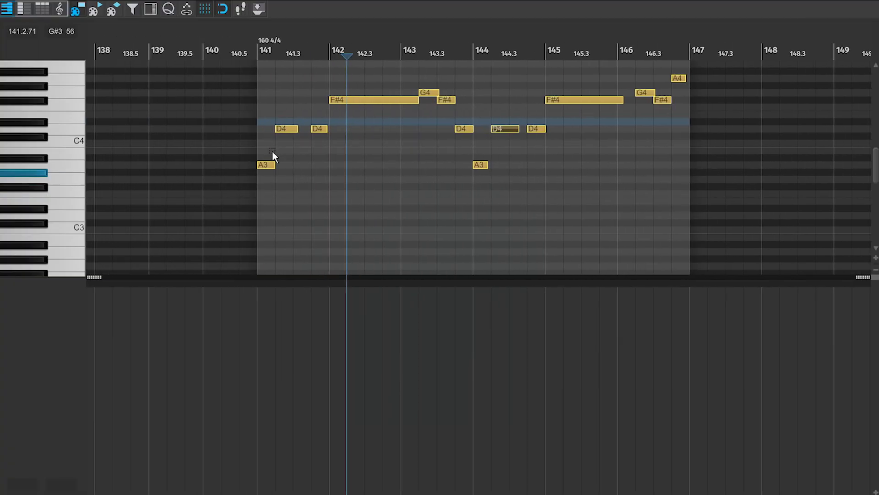
scroll(275, 156, "up", 3)
scroll(273, 151, "up", 3)
scroll(272, 151, "right", 2)
left_click_drag(302, 130, 308, 132)
left_click(320, 143)
Lengthen the remaining short-ended violin notes through bar 146, slightly overlapping the long F#4 notes with the following G4 for a legato line.
scroll(460, 126, "right", 5)
scroll(510, 136, "right", 4)
left_click_drag(442, 100, 429, 124)
left_click(583, 164)
left_click_drag(585, 121, 604, 123)
scroll(604, 127, "right", 4)
left_click_drag(408, 129, 500, 144)
scroll(418, 131, "right", 4)
scroll(418, 130, "up", 1)
Play back the edited Violins 1 phrase from bar 141 in the MIDI editor.
key("Home")
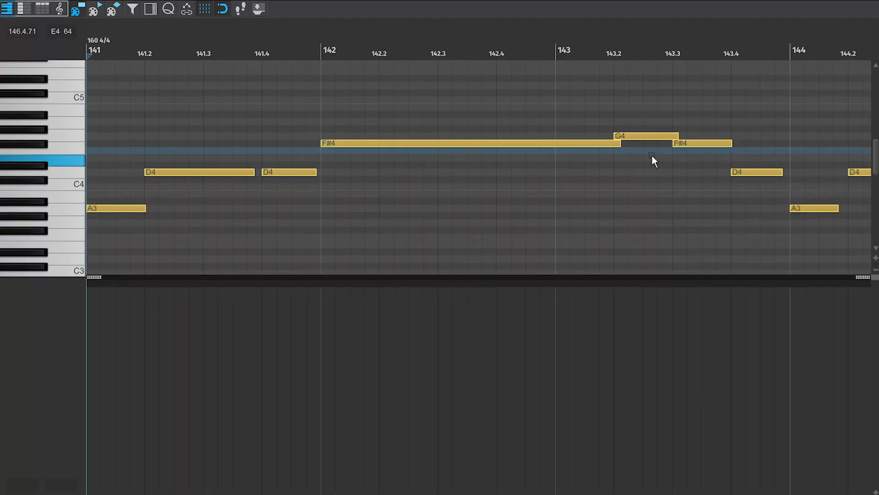
scroll(652, 156, "down", 2)
scroll(652, 156, "down", 2)
scroll(652, 155, "right", 5)
scroll(652, 156, "down", 1)
key("space")
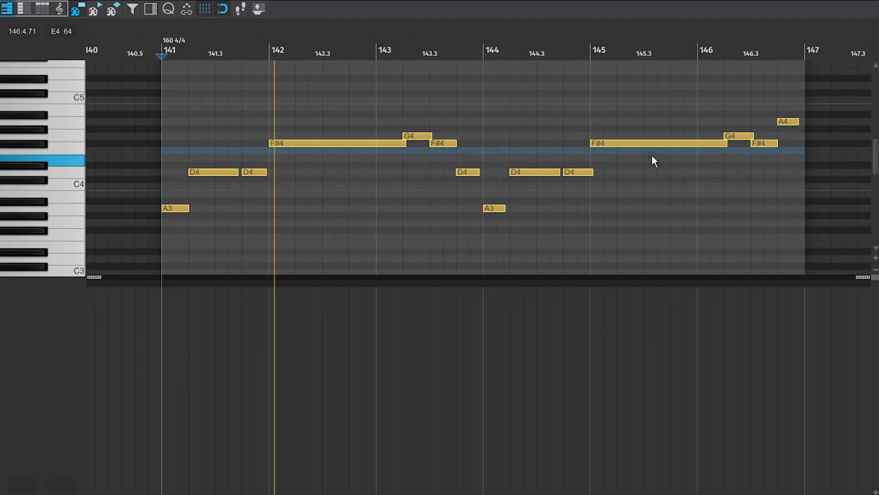
key("space")
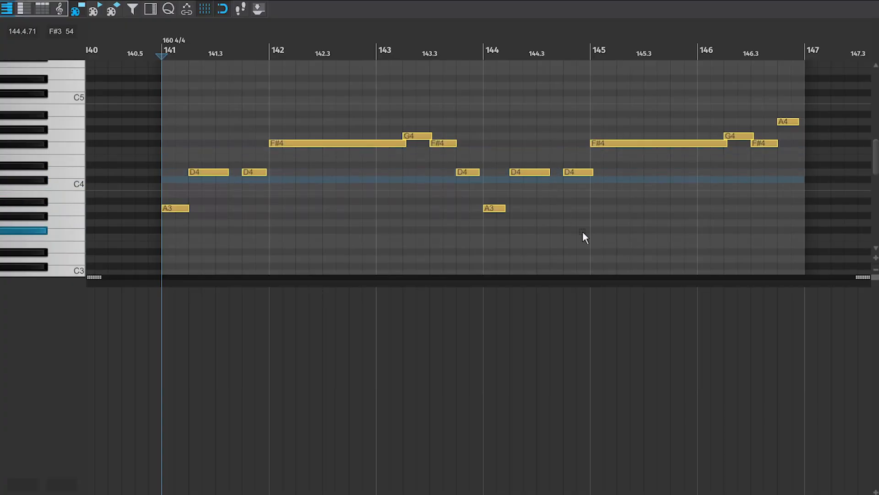
key("space")
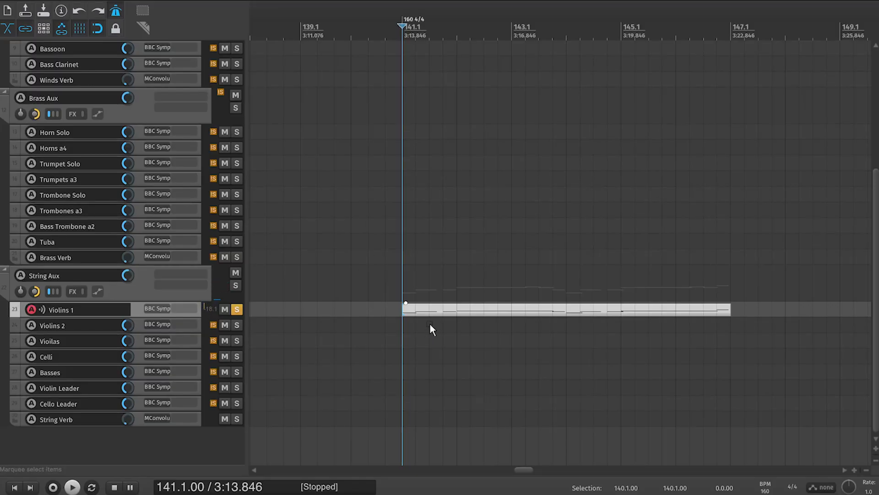
Unsolo Violins 1 and mute the String Aux again.
left_click(237, 309)
left_click(236, 273)
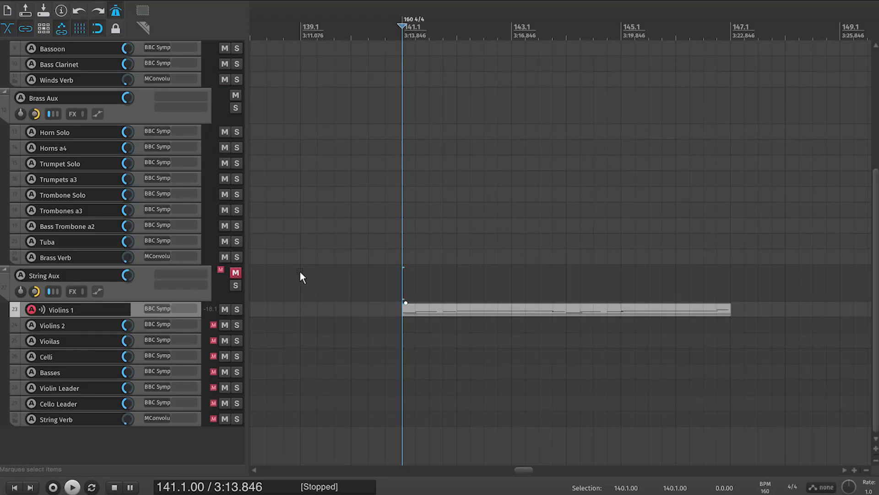
Copy the piano theme item on the first Piano track to bar 148.
scroll(299, 270, "up", 5)
scroll(470, 74, "right", 3)
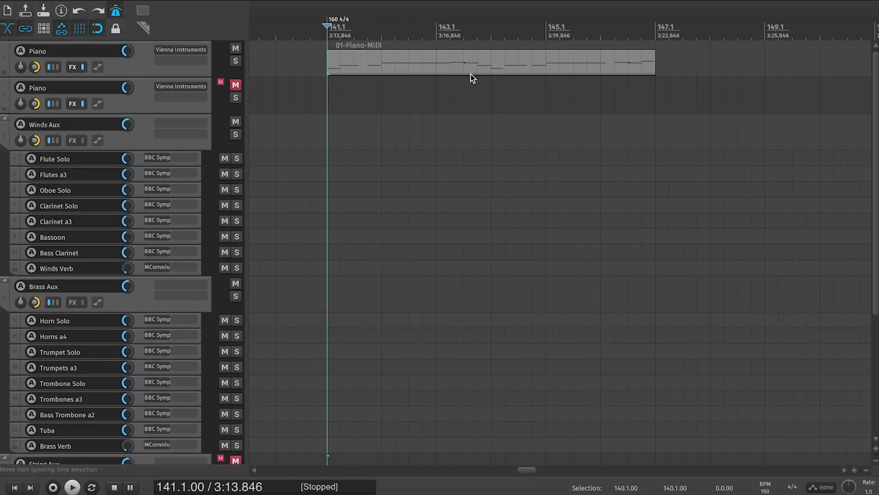
left_click_drag(388, 73, 716, 65)
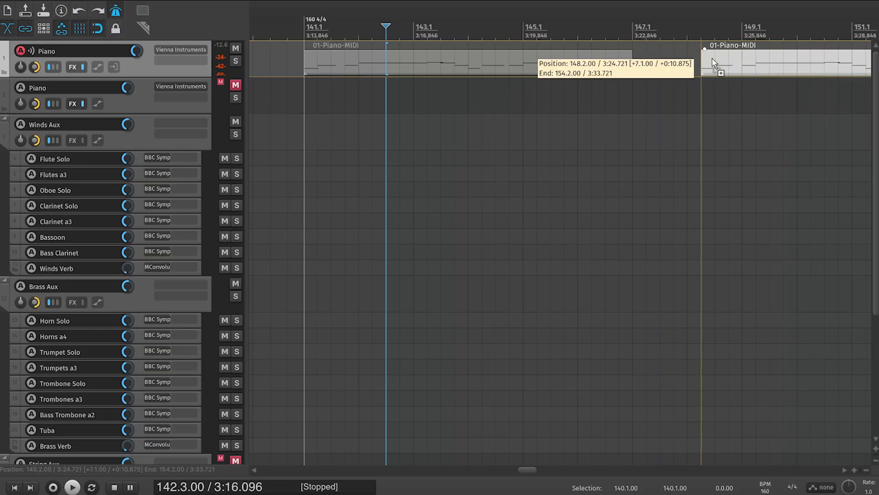
Open the copied piano item in the MIDI editor and play it back from bar 148.
double_click(716, 65)
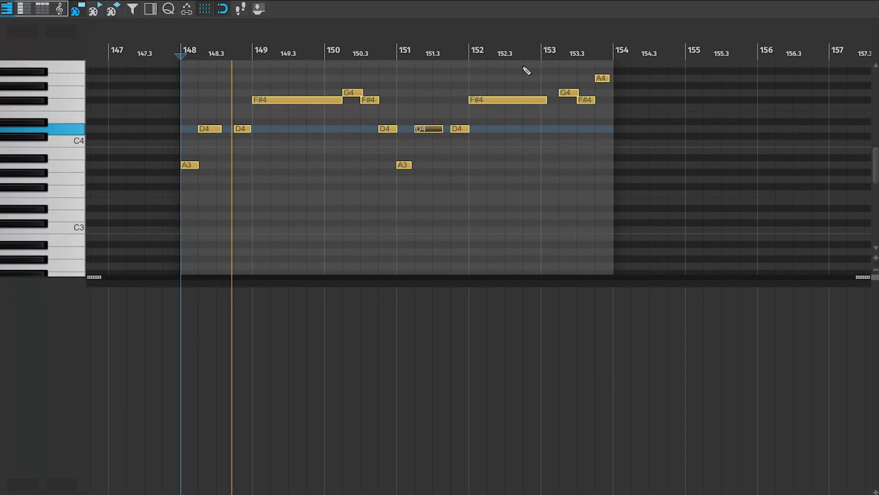
scroll(523, 67, "down", 2)
scroll(523, 67, "up", 5)
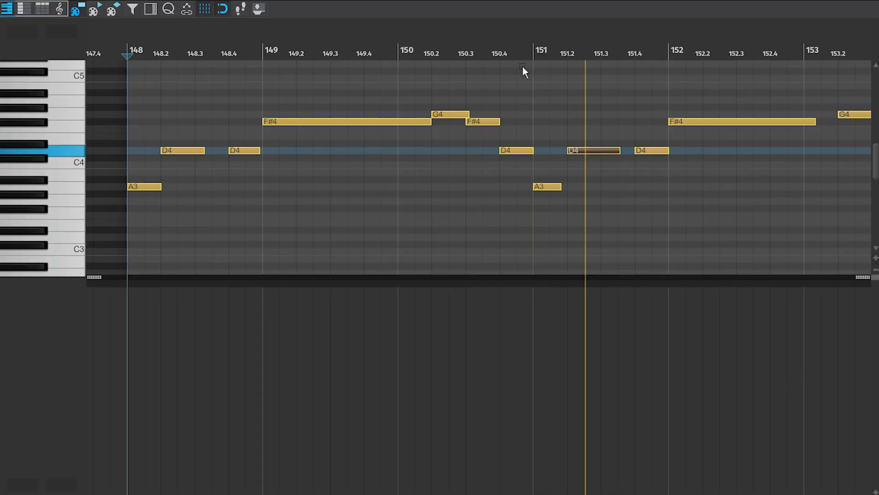
key("space")
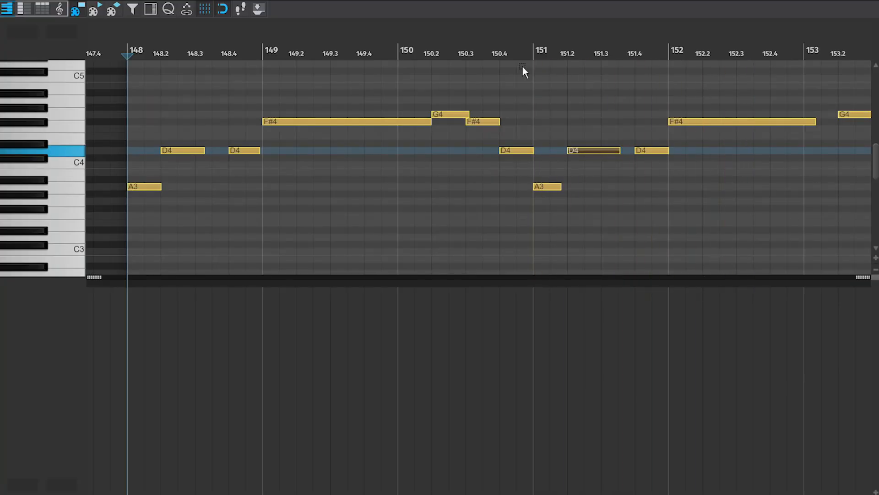
left_click_drag(450, 91, 449, 157)
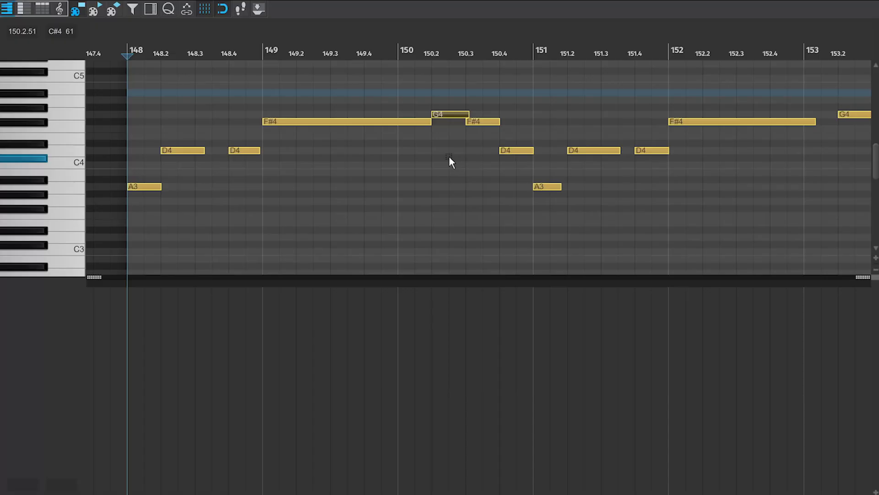
Open the virtual MIDI keyboard and try out variations of the melody using A3, D4, E4, F#4, G4 and A4.
key("alt+b")
left_click_drag(508, 309, 511, 345)
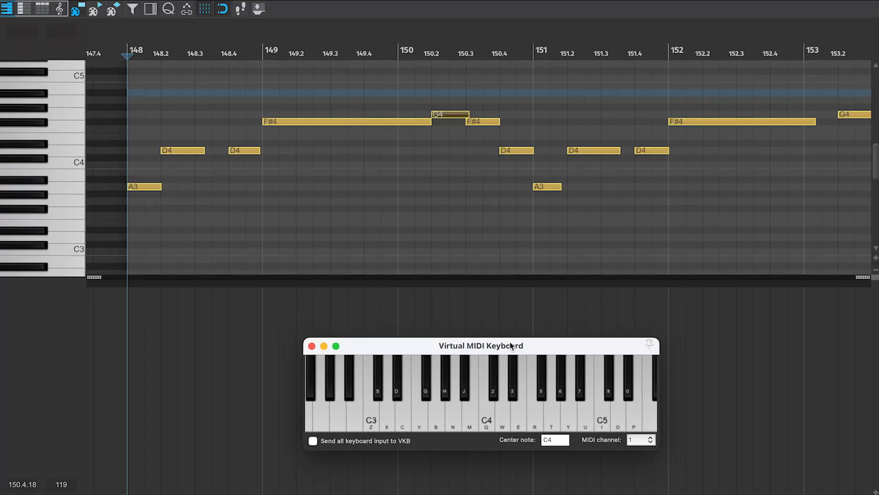
key("n")
key("n")
key("w")
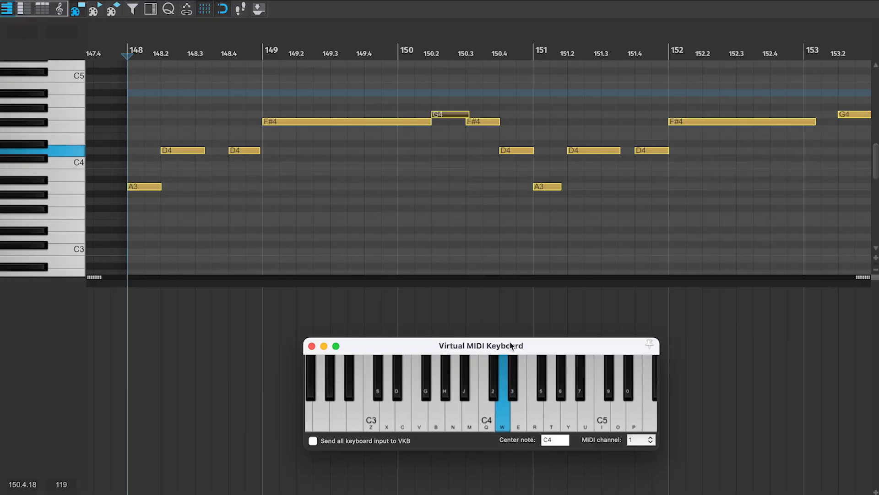
key("n")
key("w")
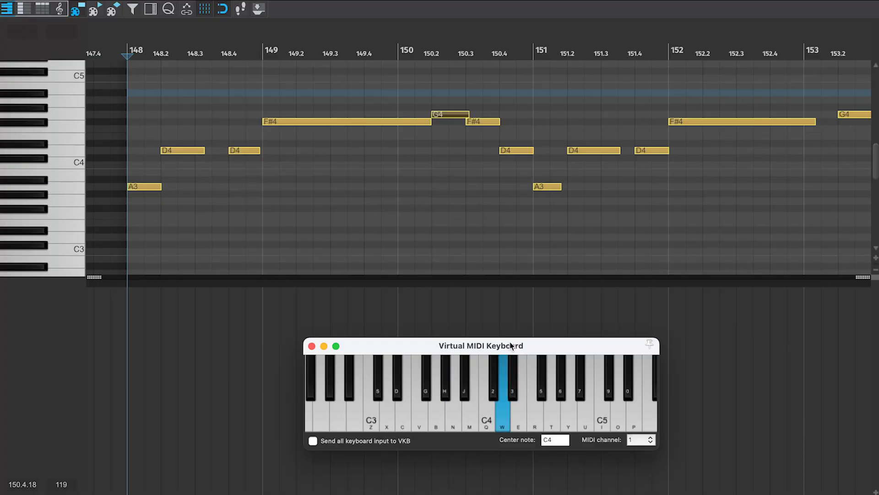
key("5")
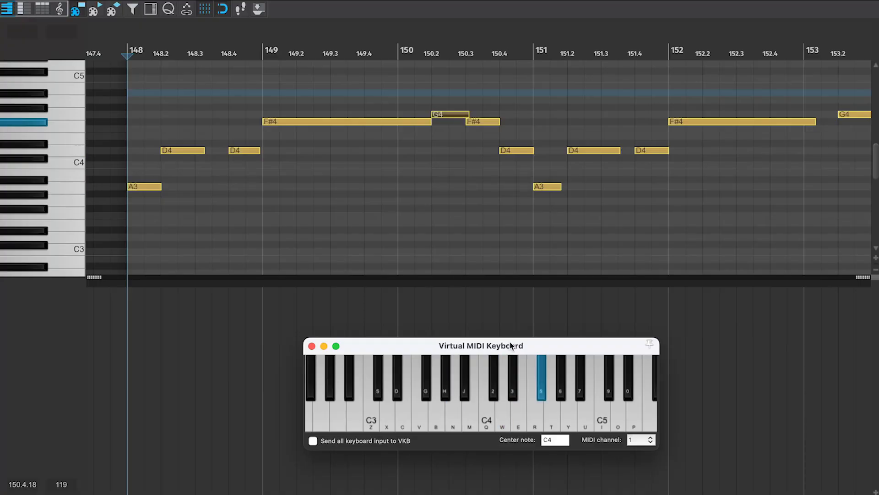
key("t")
key("w")
key("t")
key("5")
key("n")
key("w")
key("n")
key("w")
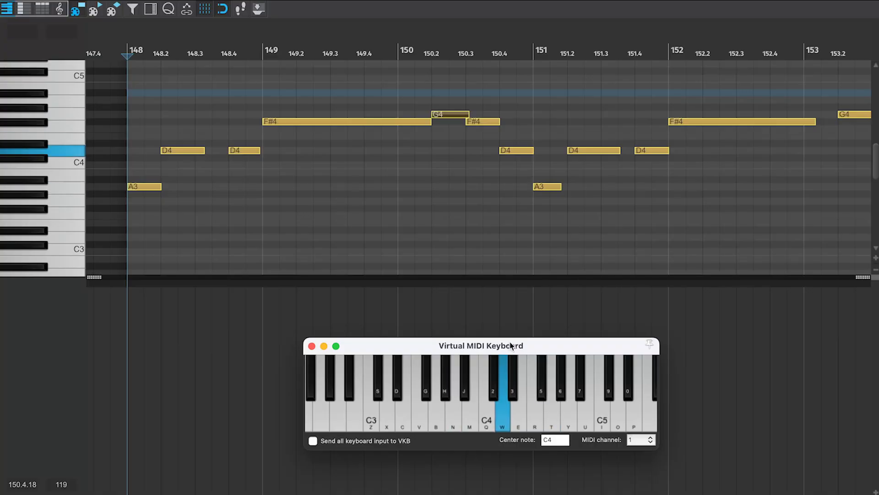
key("5")
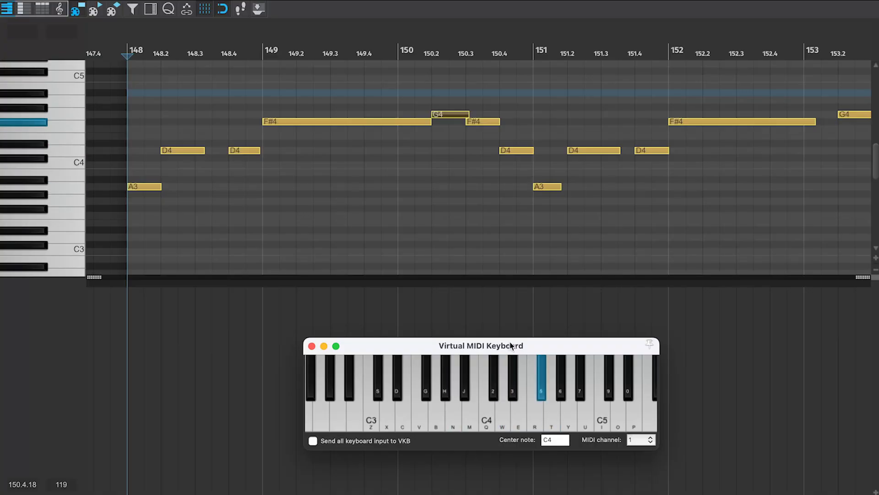
key("t")
key("e")
key("n")
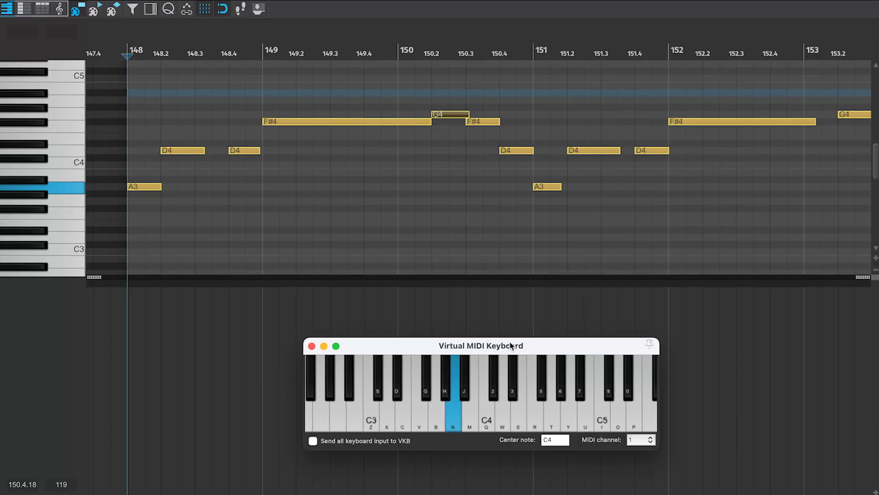
key("t")
key("e")
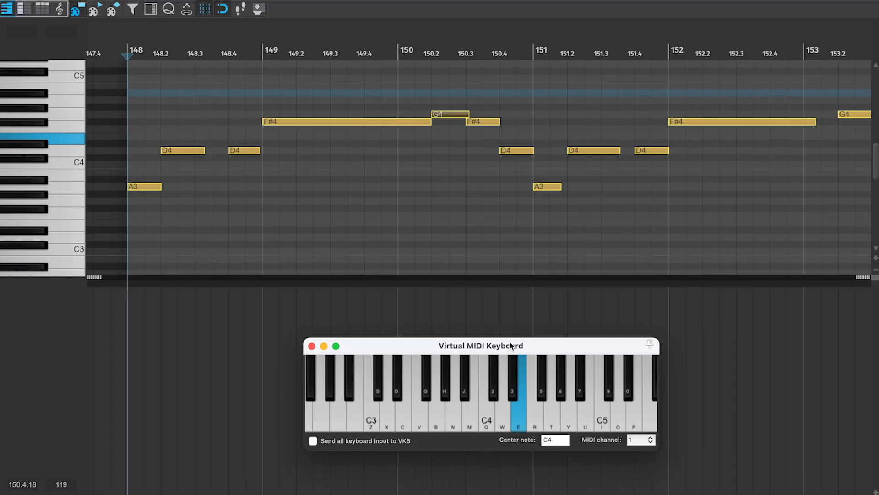
key("w")
key("t")
key("n")
key("w")
key("5")
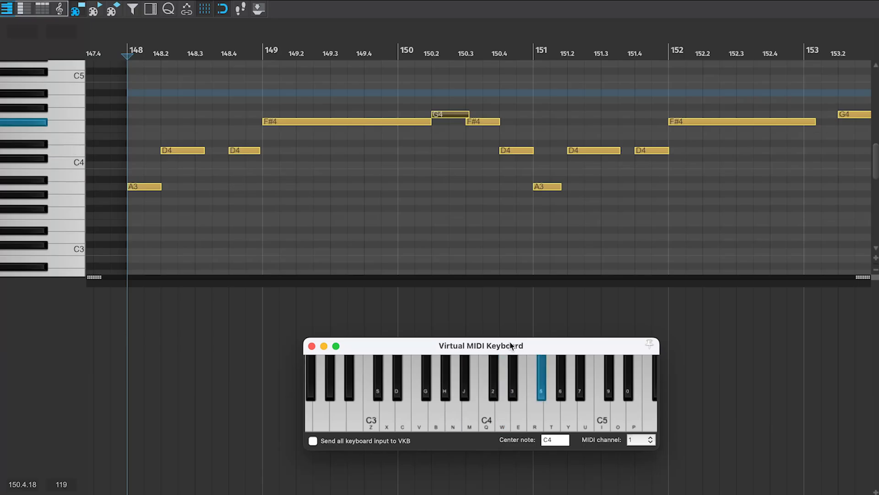
key("t")
key("w")
key("n")
key("w")
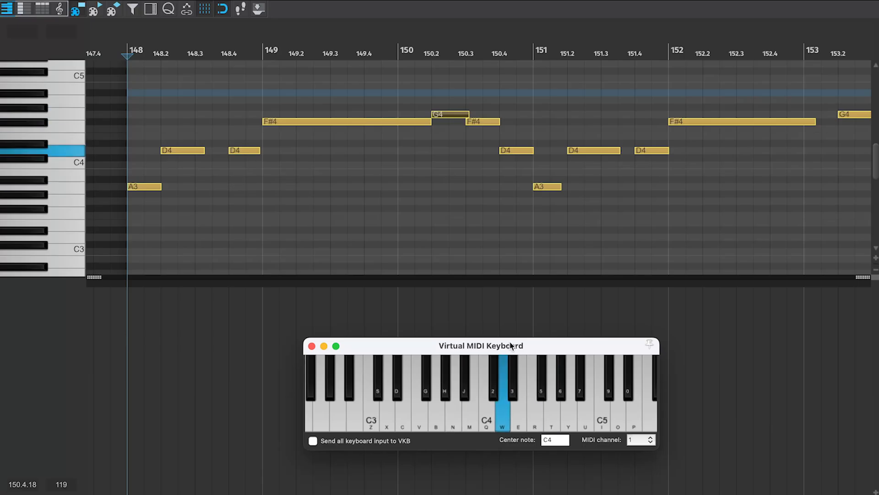
key("5")
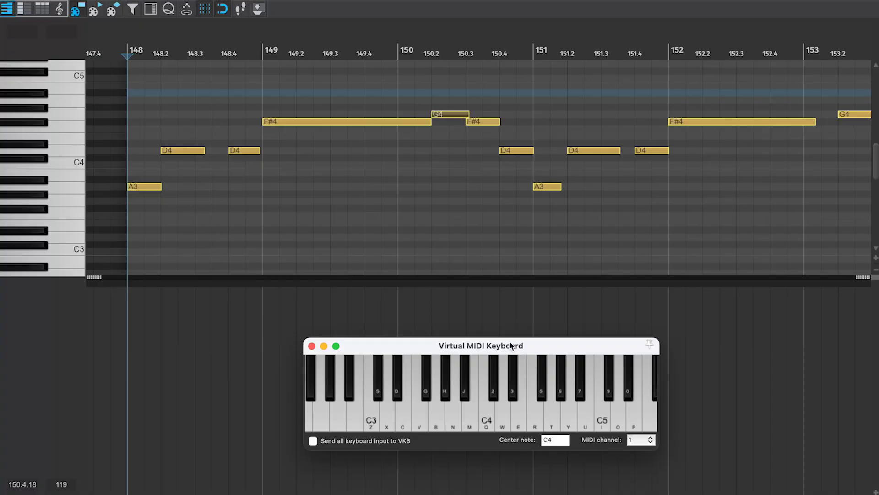
key("n")
key("w")
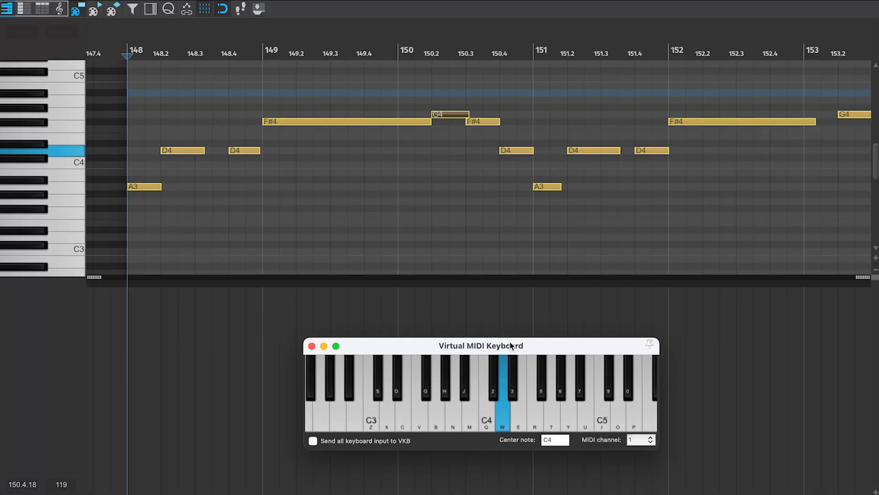
key("5")
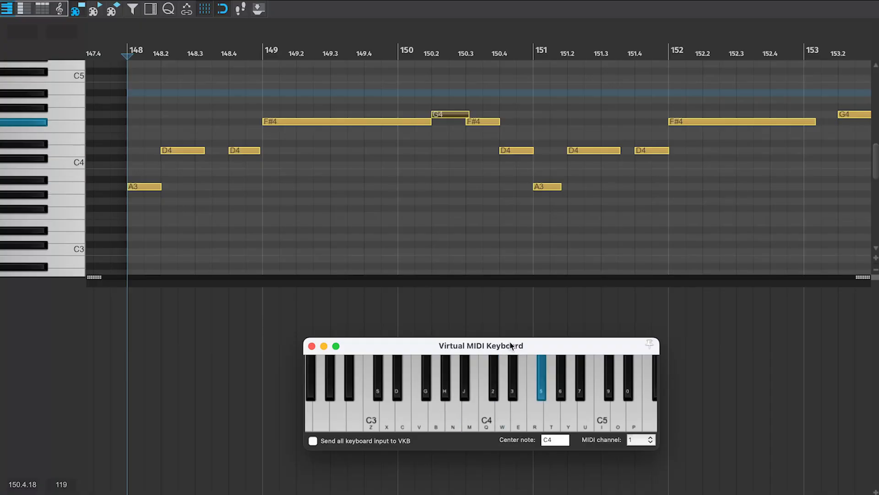
key("n")
key("w")
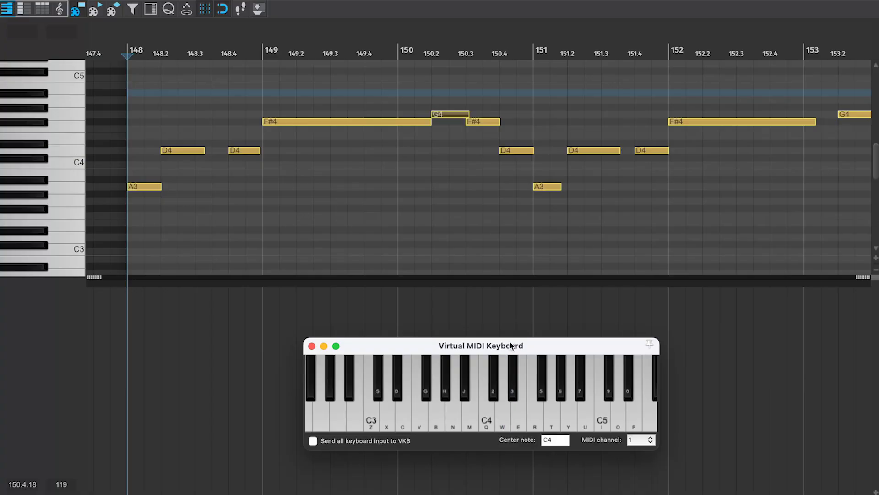
key("n")
key("w")
key("5")
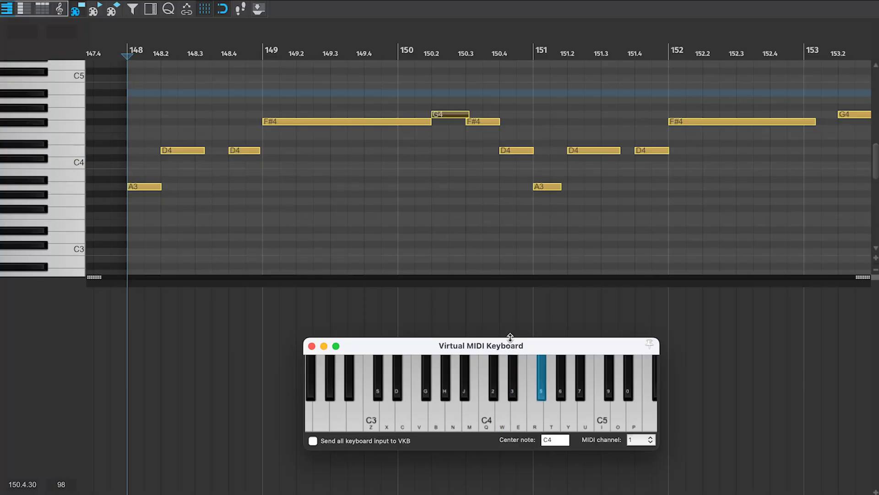
key("w")
key("n")
key("w")
key("w")
key("5")
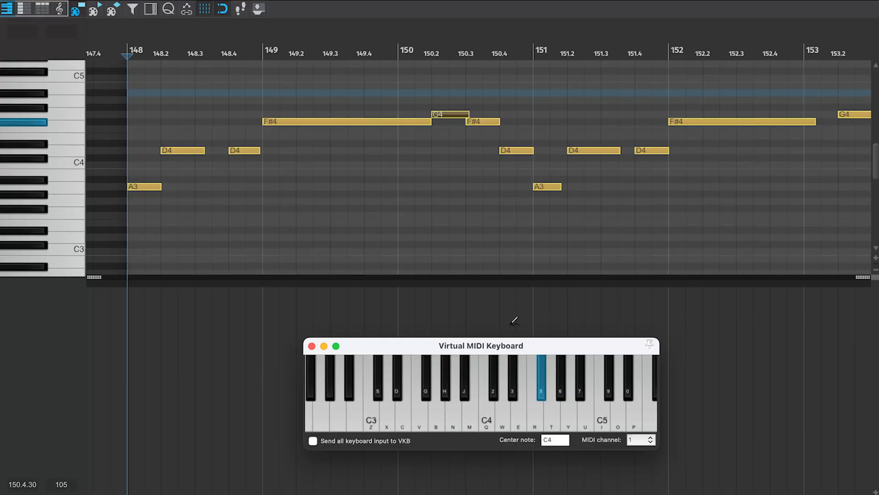
key("t")
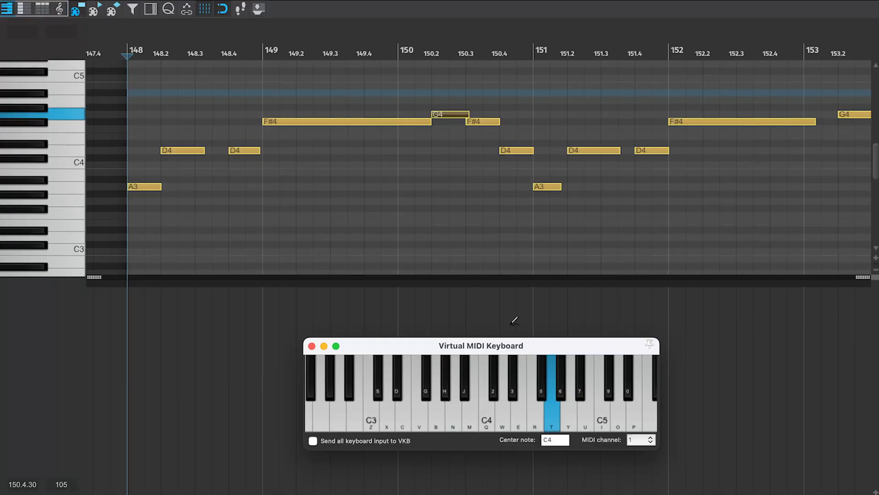
key("y")
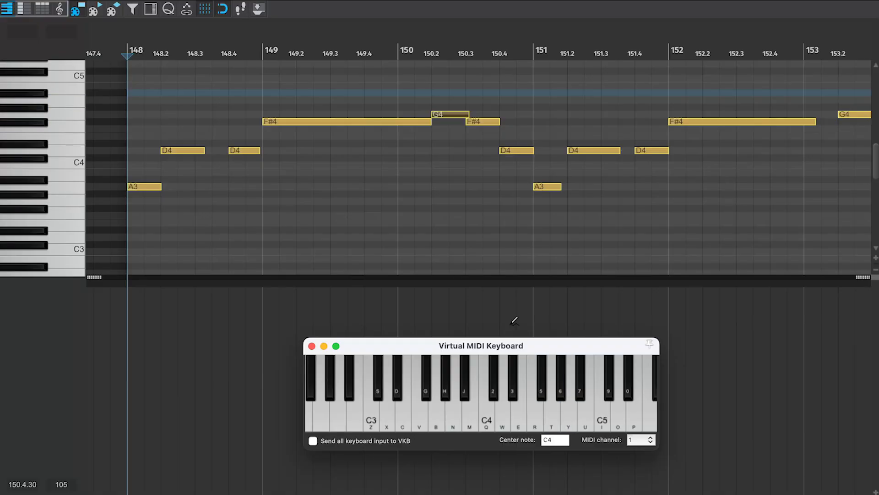
Delete the G4 and short F#4 in bar 150 and extend the long F#4 from bar 149 to about beat 150.4.
left_click(475, 236)
mouse_move(495, 100)
left_mouse_down()
mouse_move(449, 137)
mouse_move(432, 122)
mouse_move(510, 124)
left_mouse_up()
key("Delete")
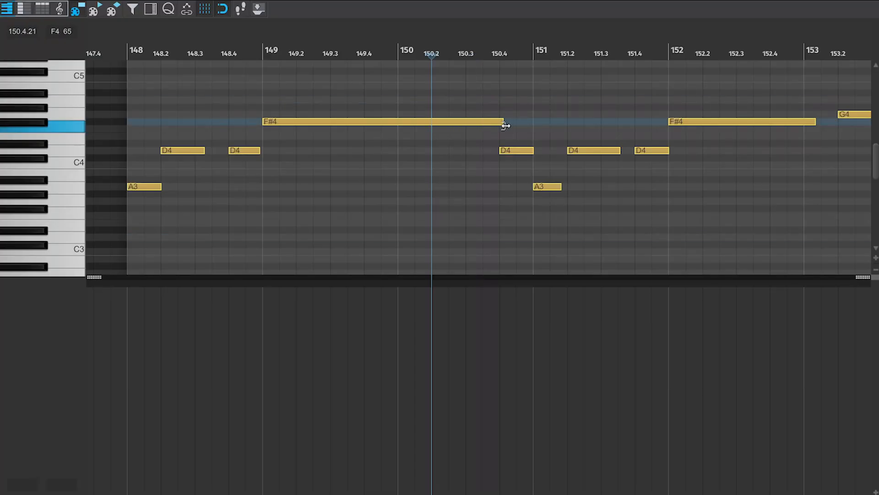
Open the virtual MIDI keyboard and try out endings for bars 152–153 using G3, A3, D4, F#4, G4 and A4.
scroll(566, 158, "right", 6)
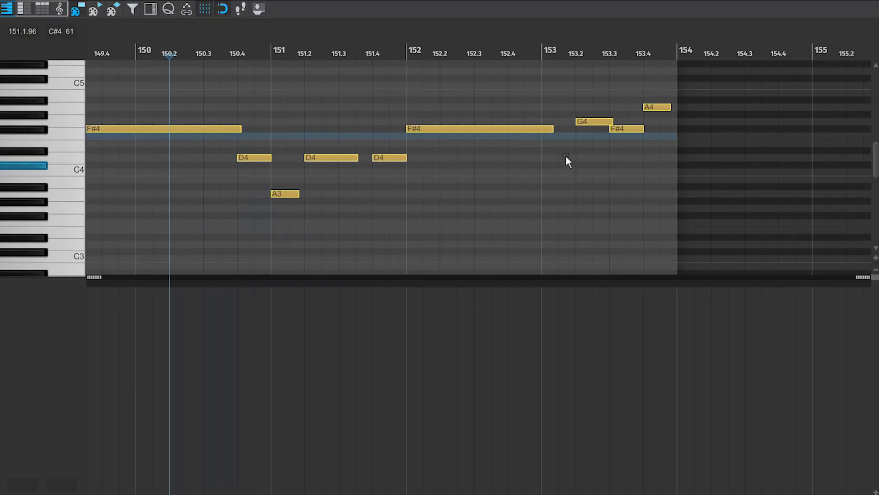
scroll(566, 160, "right", 1)
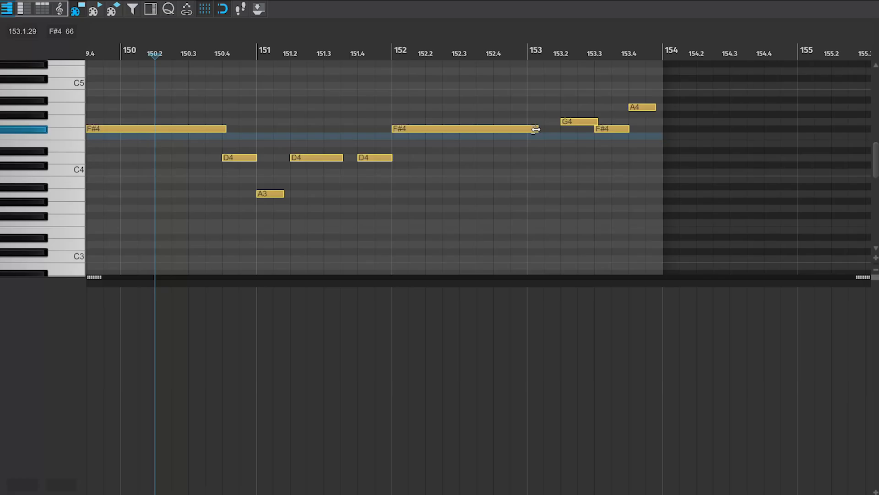
key("alt+b")
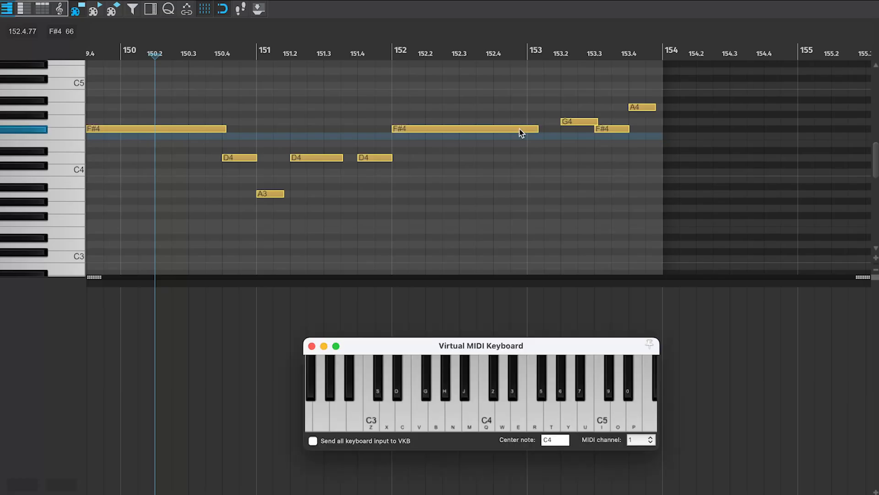
key("b")
key("n")
key("w")
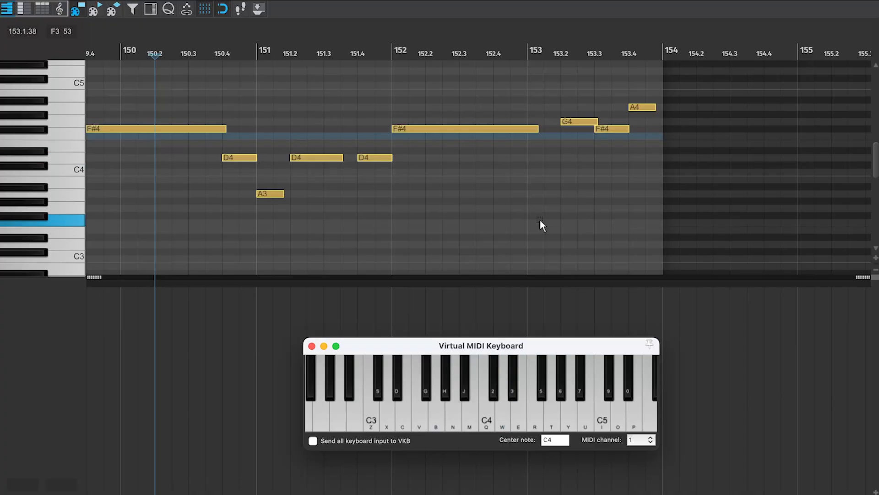
key("n")
key("w")
key("5")
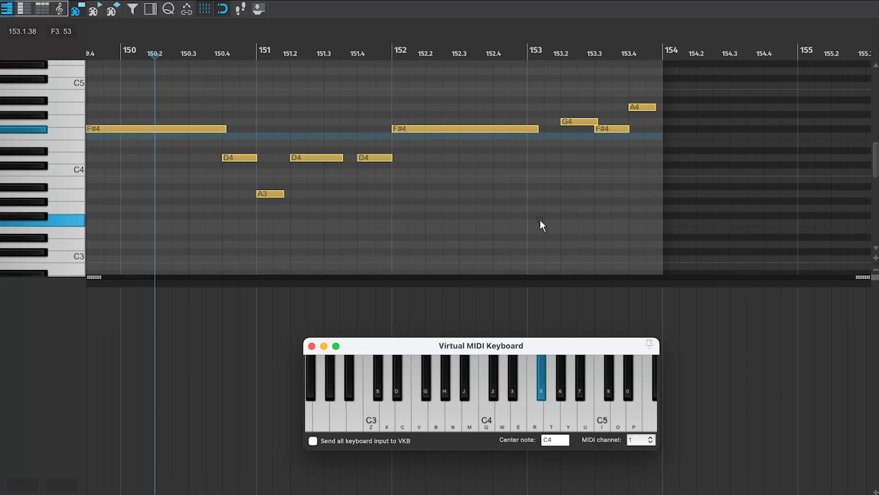
key("w")
key("n")
key("w")
key("w")
key("t")
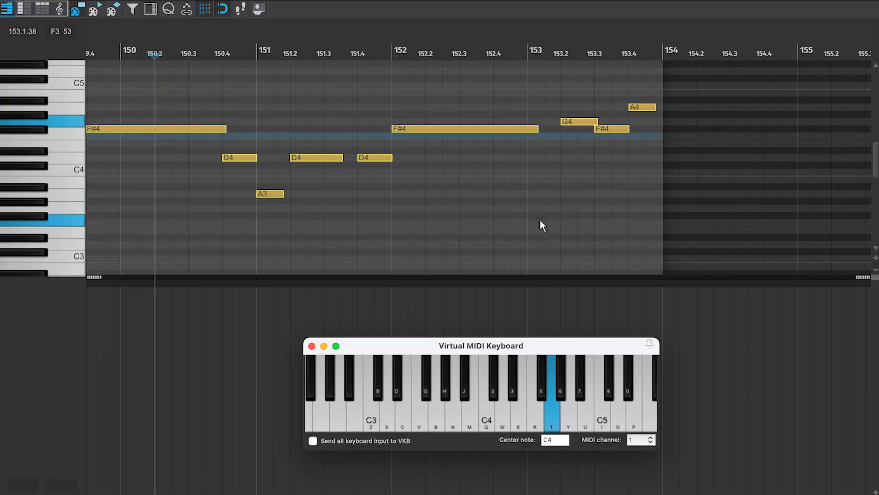
key("y")
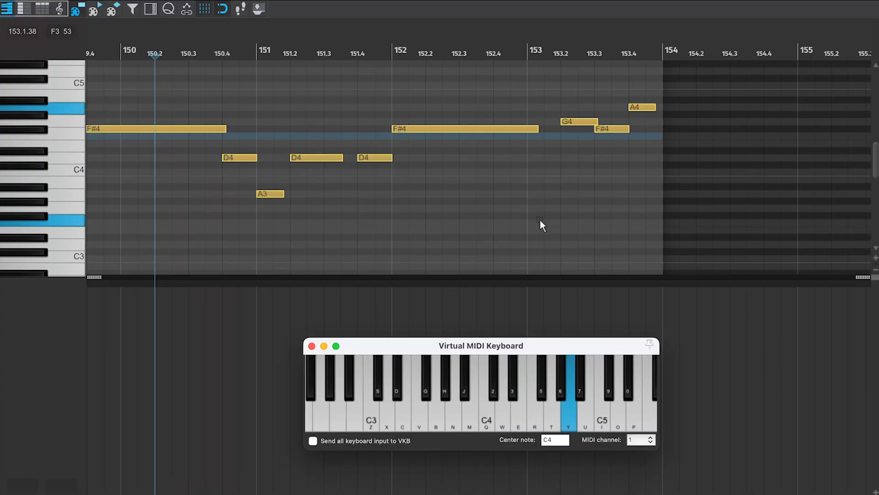
Raise the long F#4 at bar 152 to G4, delete the short G4 and F#4 in bar 153, and extend the long note to about 153.4.
left_click_drag(512, 128, 512, 123)
left_click_drag(609, 114, 569, 173)
key("Delete")
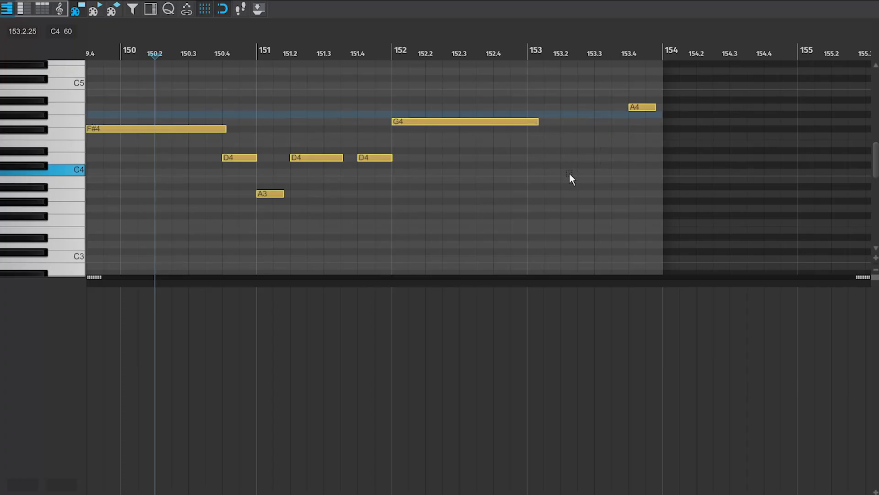
left_click_drag(536, 120, 643, 144)
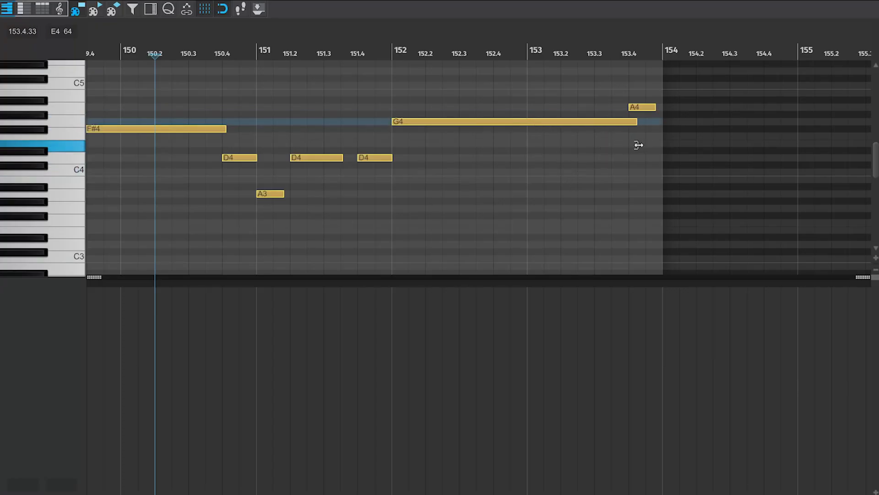
key("space")
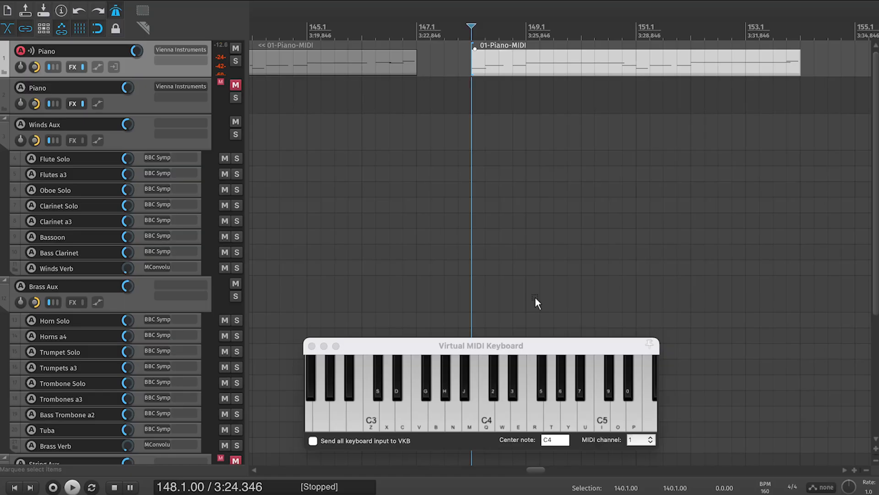
Paste a copy of the edited piano item onto the Violins 1 track at bar 148 and unmute String Aux.
scroll(537, 300, "down", 5)
scroll(536, 300, "right", 1)
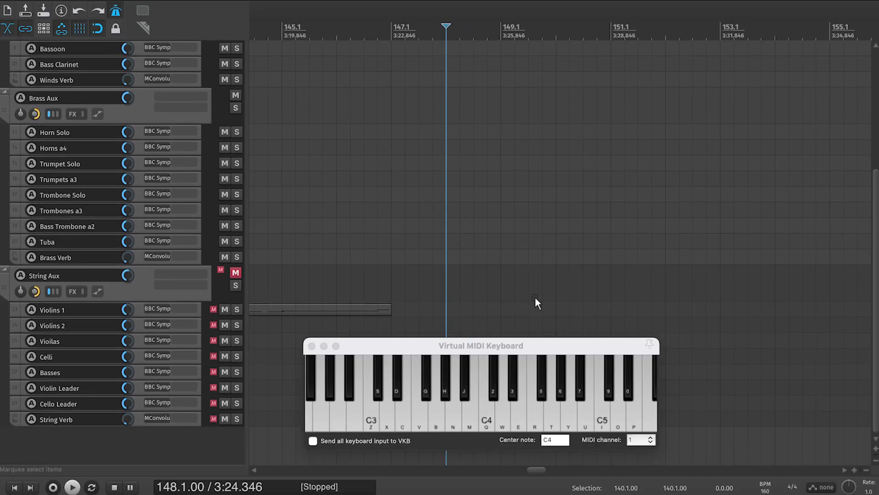
left_click(449, 307)
key("ctrl+v")
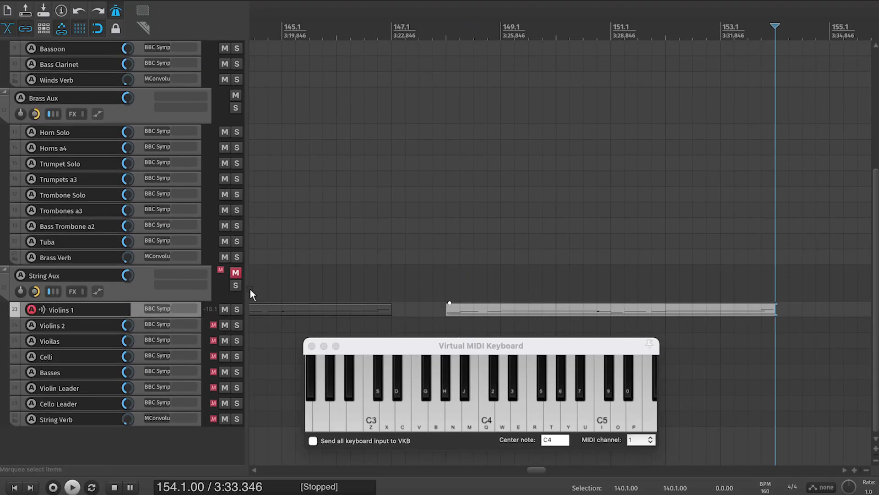
left_click(236, 272)
Open the pasted Violins 1 item in the MIDI editor and play it back from bar 148.
double_click(466, 307)
key("space")
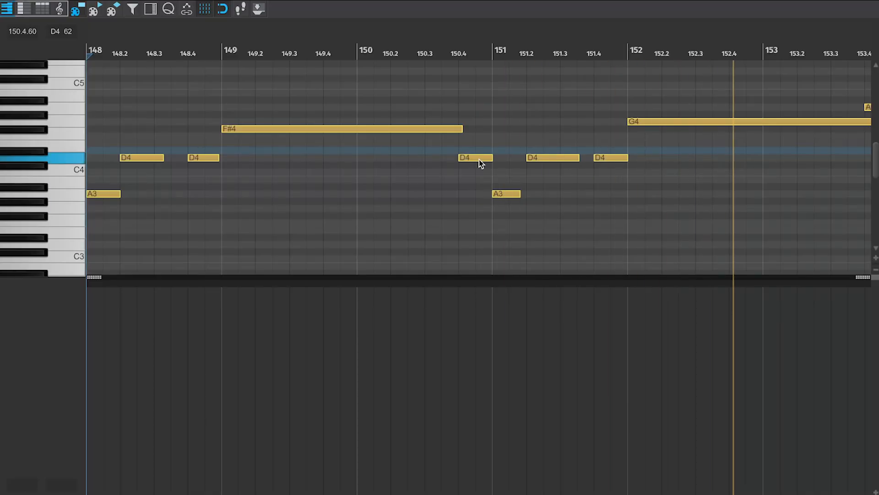
scroll(479, 160, "right", 2)
key("space")
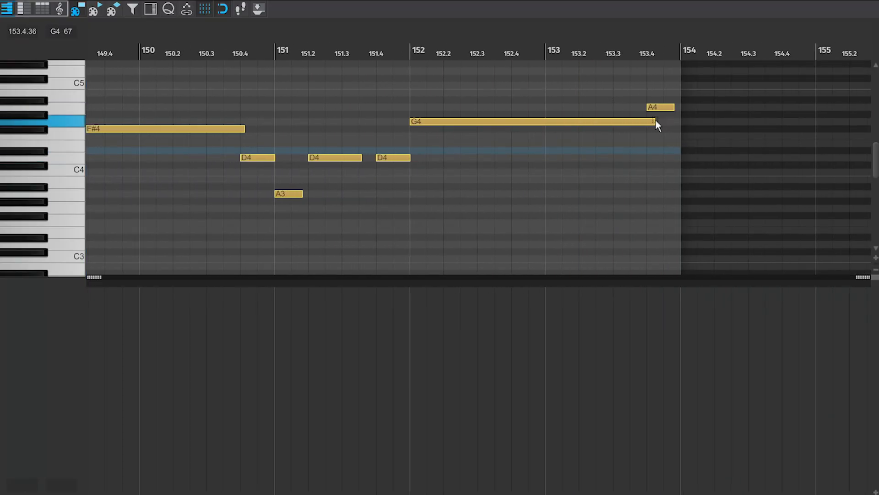
Shorten the G4 at bar 152 to about beat 152.3, add an F#4 from 152.3 to about 153.4, and play back the phrase.
left_click_drag(655, 121, 549, 128)
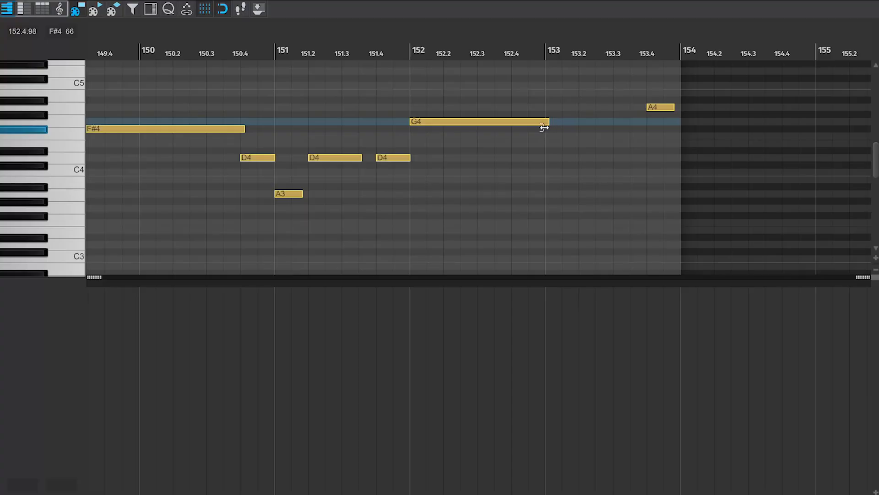
left_click(412, 53)
key("space")
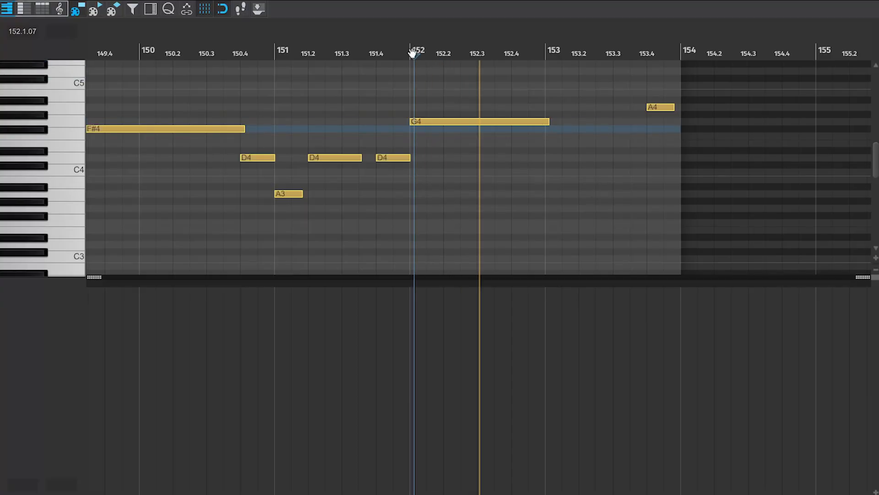
key("space")
left_click_drag(455, 122, 525, 129)
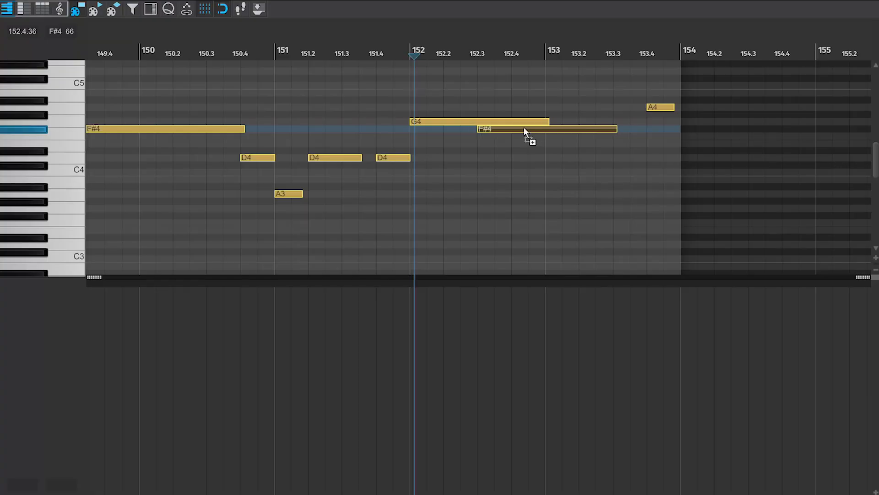
left_click_drag(614, 126, 654, 128)
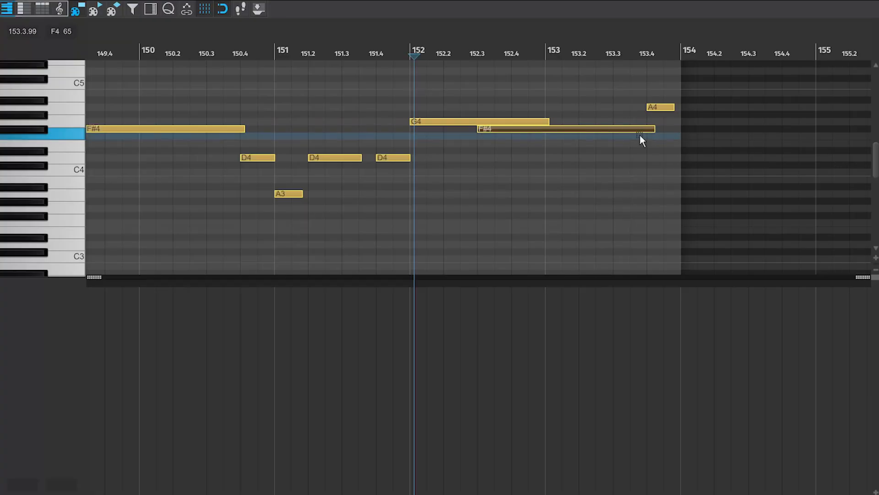
left_click_drag(551, 123, 486, 141)
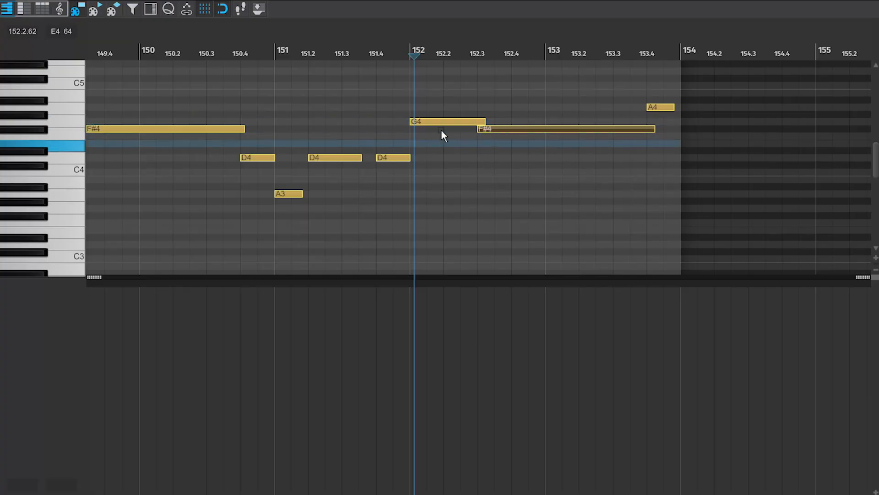
left_click(275, 47)
key("space")
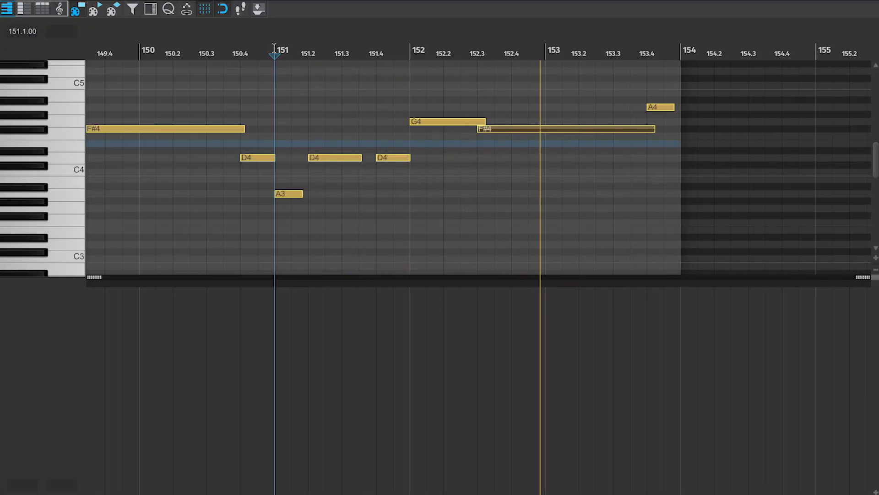
key("space")
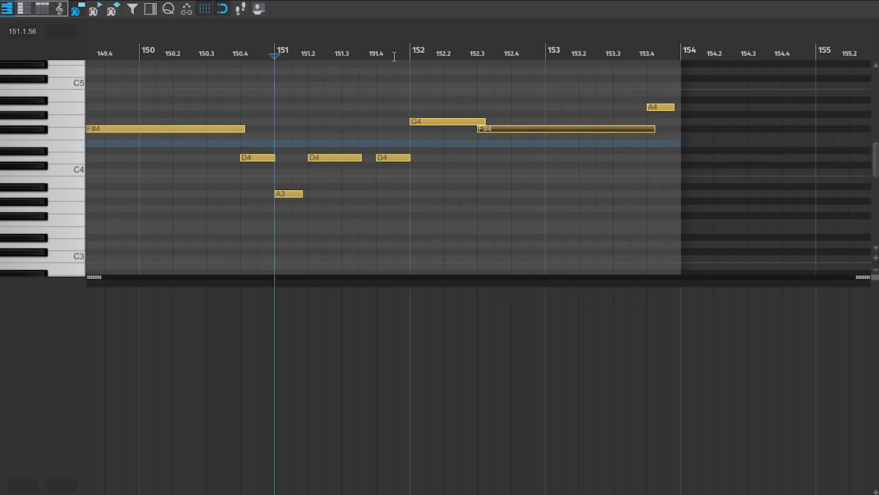
Change the A4 at beat 153.4 to E4, stretch it from 153.3 to bar 154, and end the preceding F#4 at about 153.3.
left_click_drag(668, 108, 668, 146)
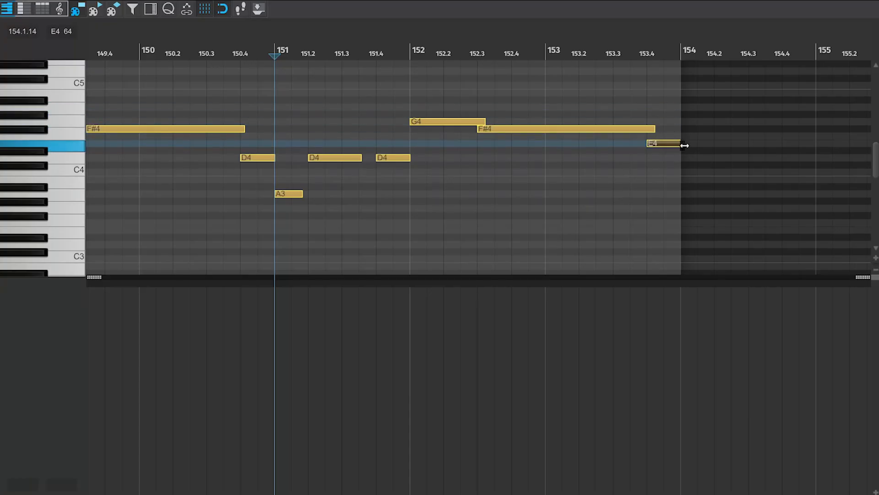
key("space")
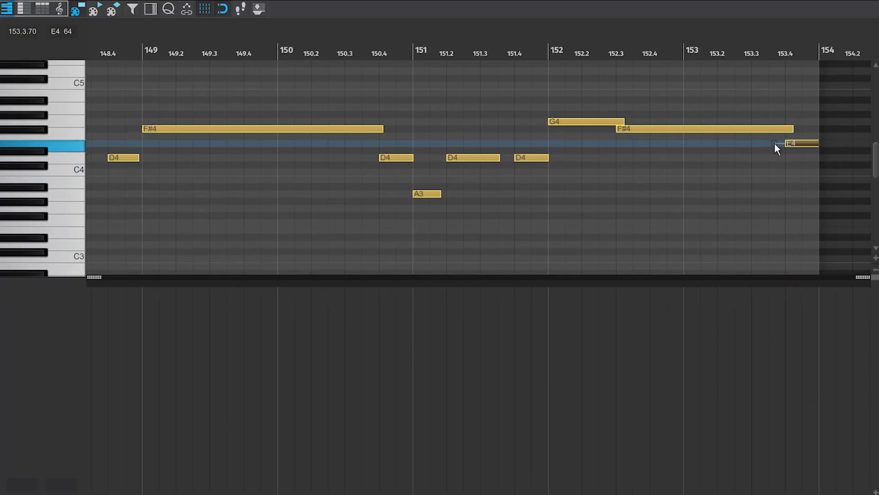
left_click_drag(784, 144, 750, 155)
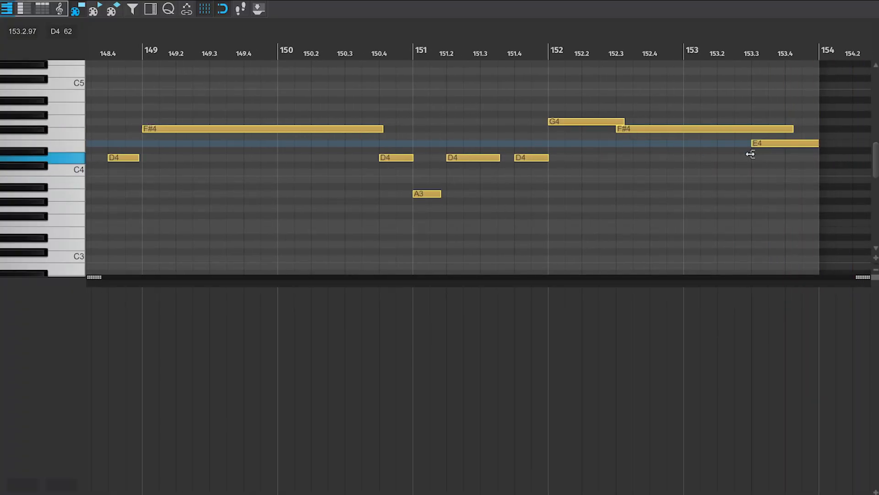
left_click_drag(794, 129, 751, 141)
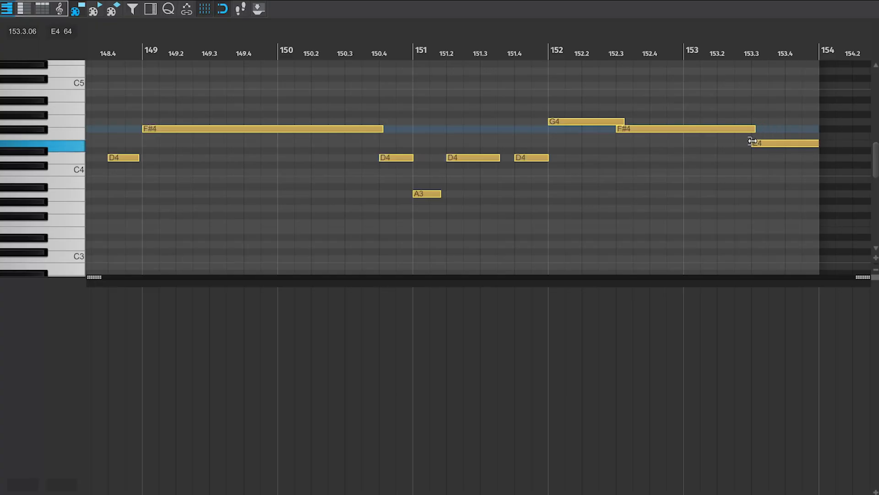
key("space")
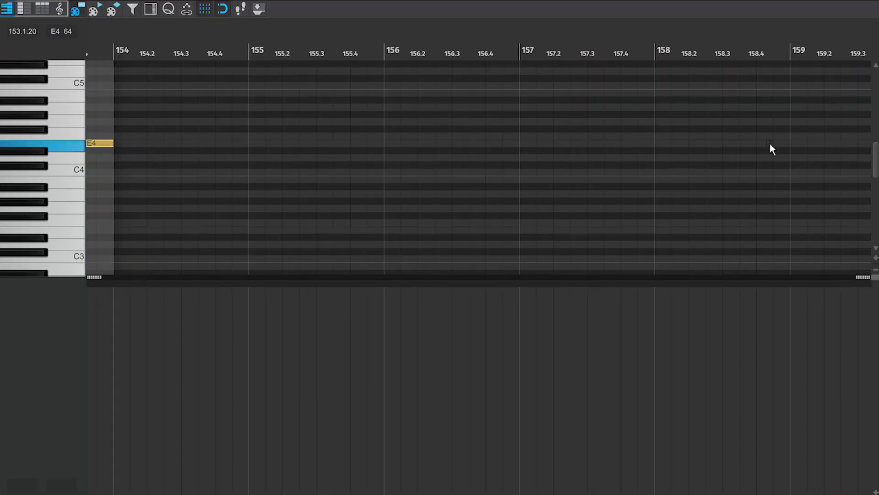
Try starting the D4 in bar 150 at beat 150.3 with the long F#4 ending there, and play back from bar 148.
scroll(769, 142, "left", 10)
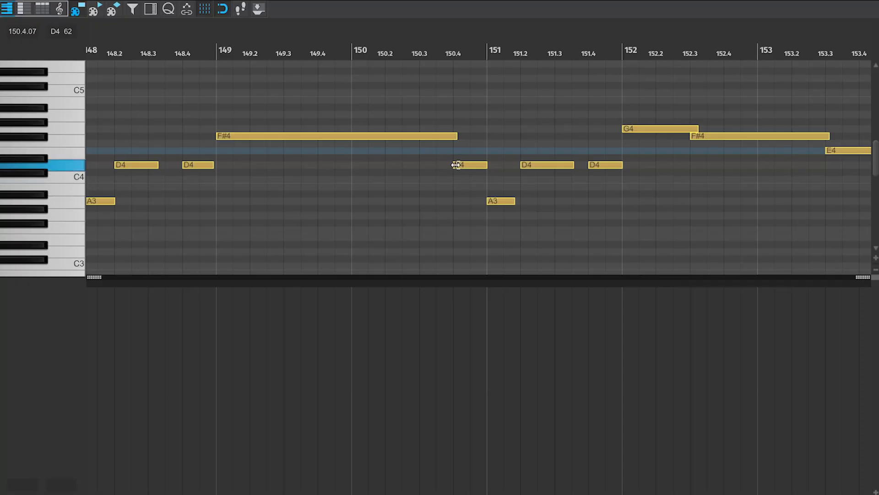
left_click_drag(456, 165, 419, 165)
left_click_drag(458, 136, 421, 146)
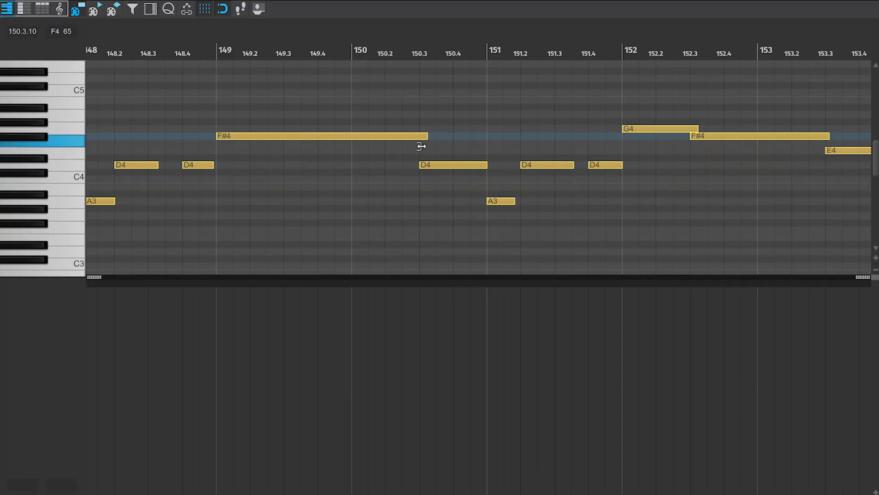
key("space")
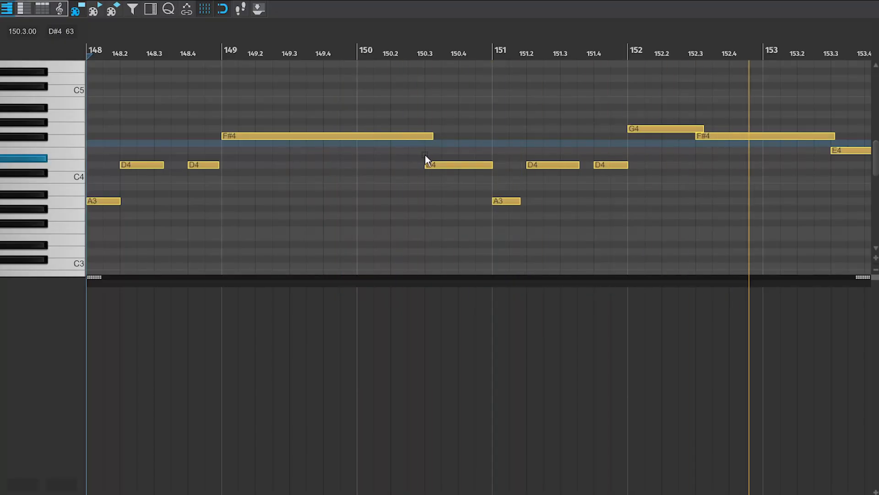
key("space")
key("space")
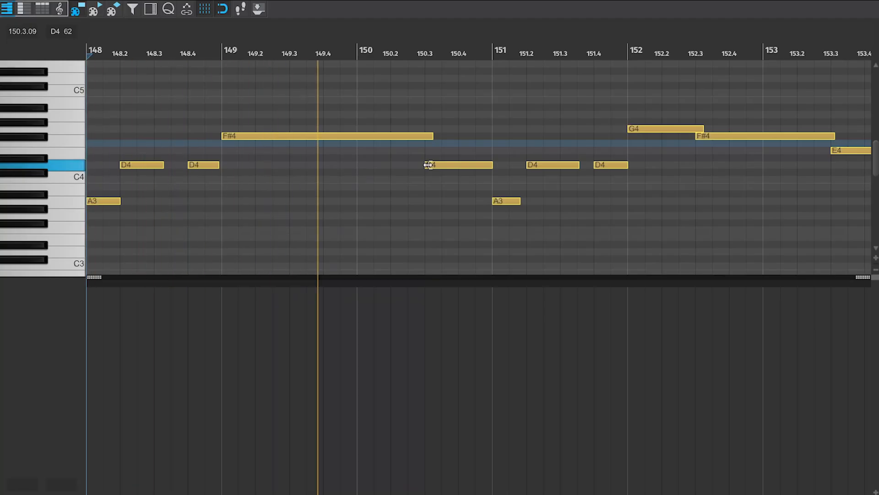
key("space")
Start the D4 in bar 150 at beat 150.2, play it back, and shorten the long F#4 to about beat 150.2.
left_click_drag(428, 165, 394, 173)
key("space")
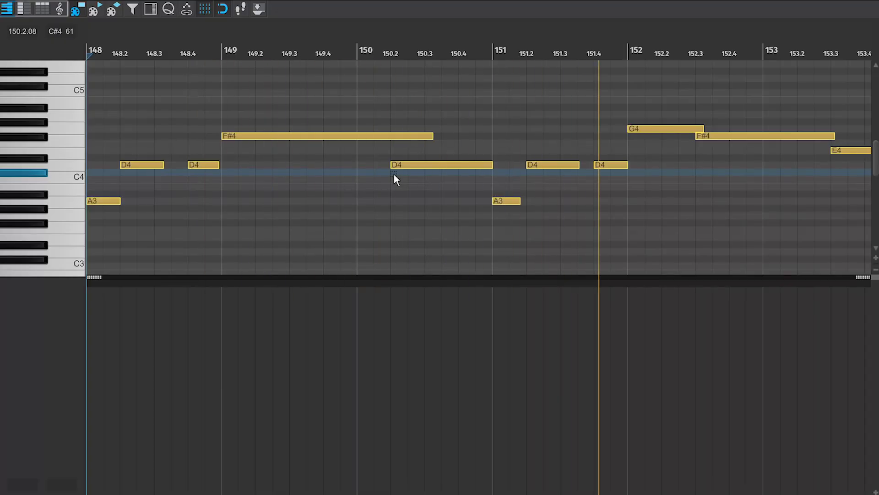
key("space")
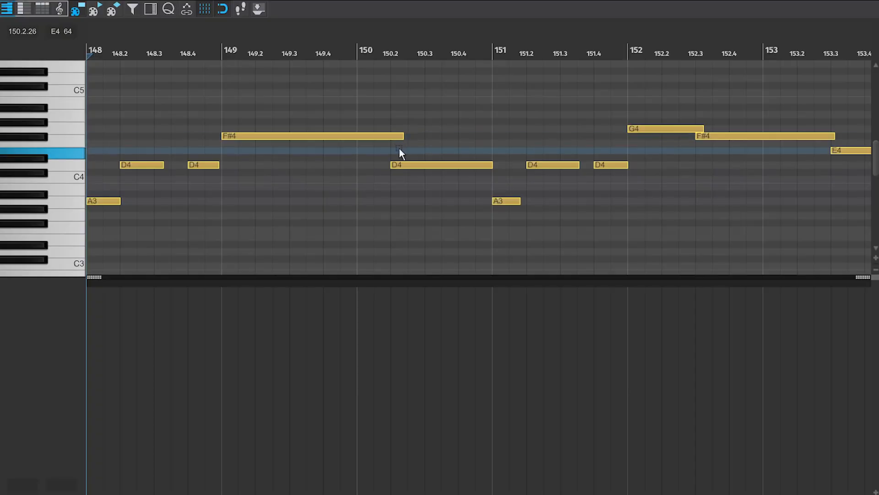
Try starting the last E4 at beat 153.2 with the preceding F#4 shortened to match, play it back, and undo the change.
scroll(399, 147, "right", 5)
left_click_drag(444, 142, 411, 152)
left_click_drag(450, 128, 412, 130)
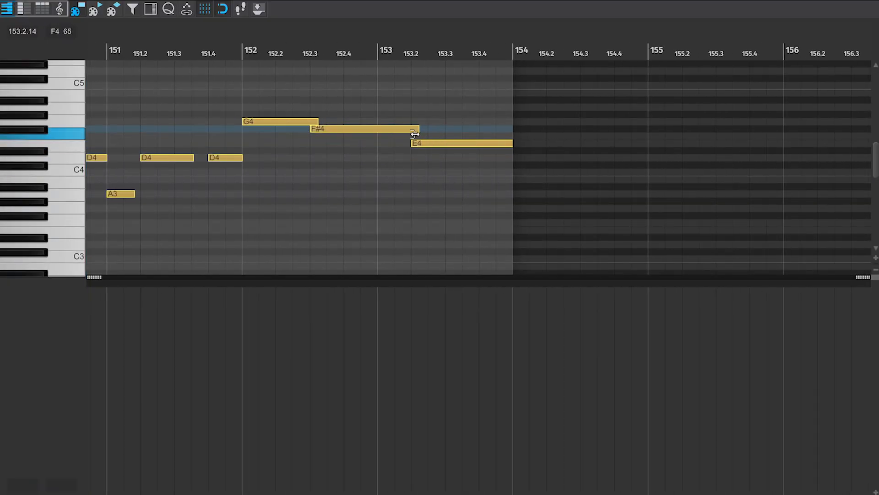
key("space")
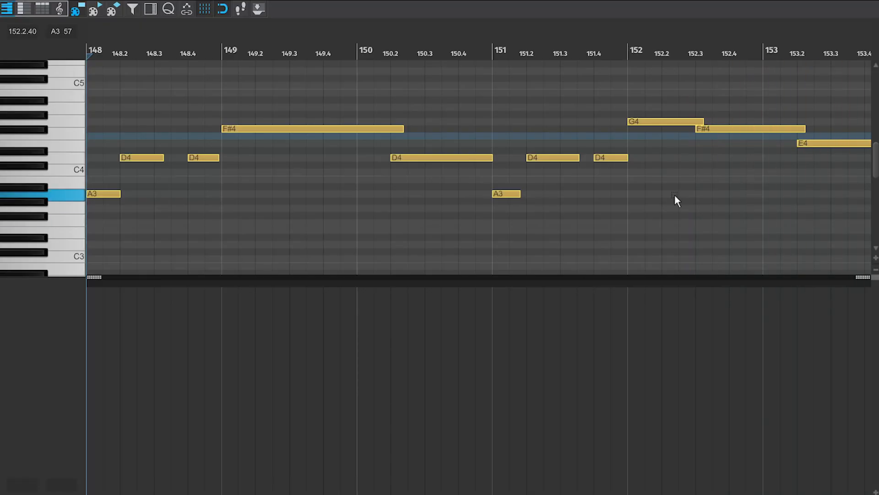
key("ctrl+z")
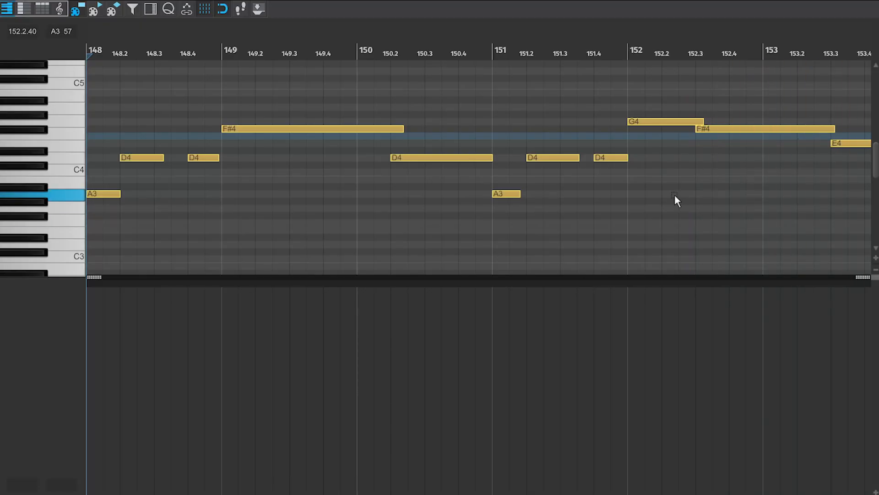
Play back the variation from bar 148, clear the solo on Violins 1, and mute String Aux.
key("space")
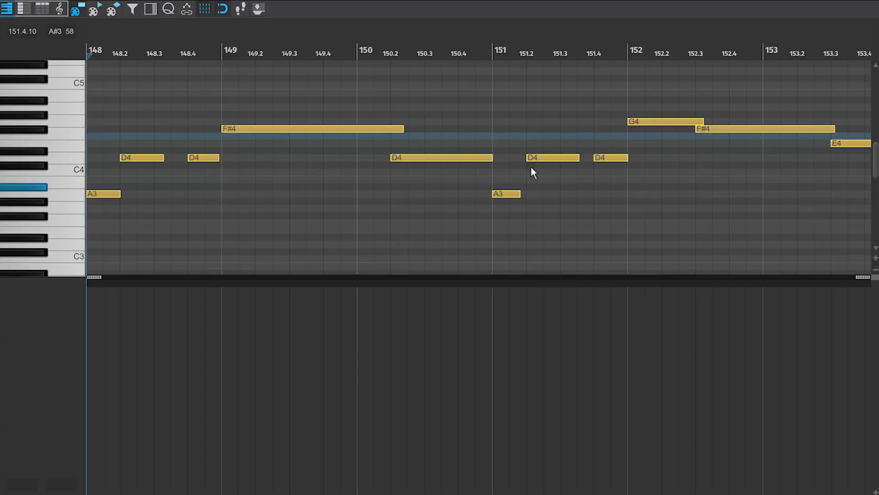
key("Escape")
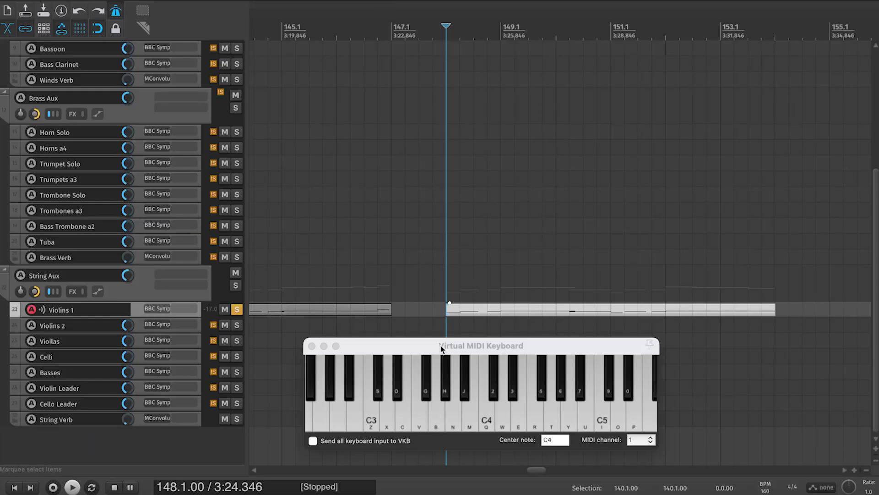
left_click(476, 315)
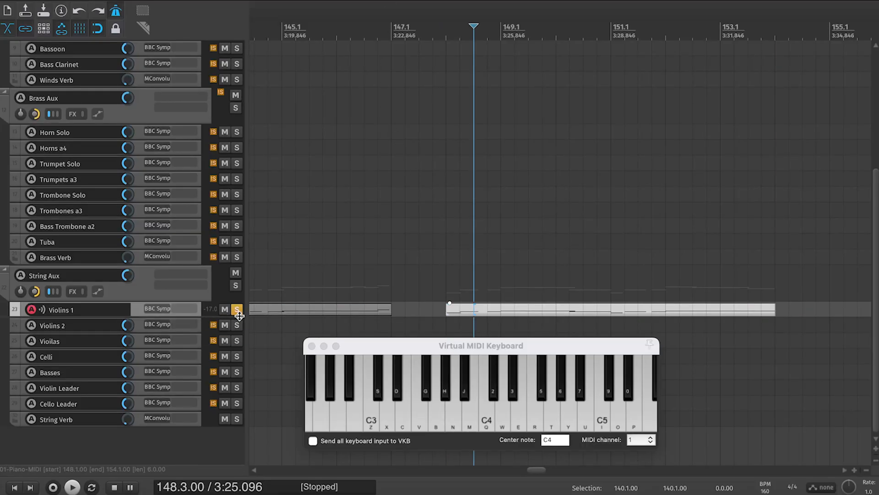
left_click(236, 273)
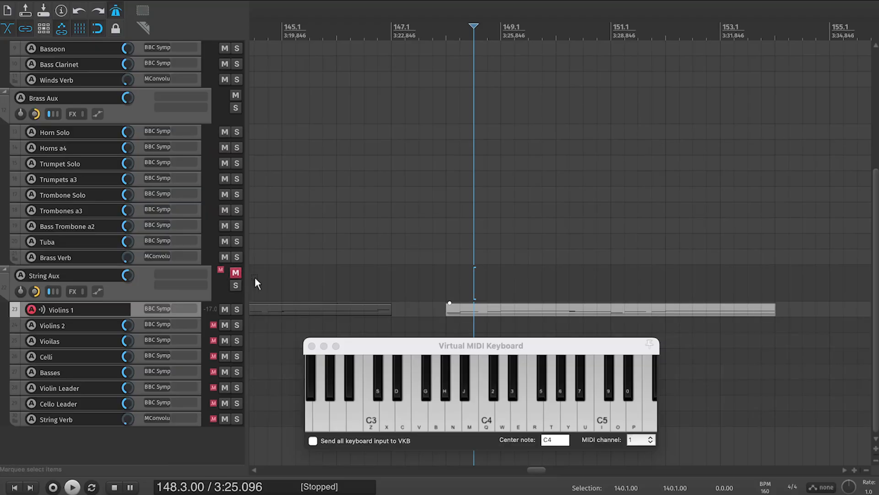
Duplicate the Piano variation item at bar 148 so the copy starts at bar 155.
scroll(334, 272, "up", 5)
scroll(334, 272, "left", 3)
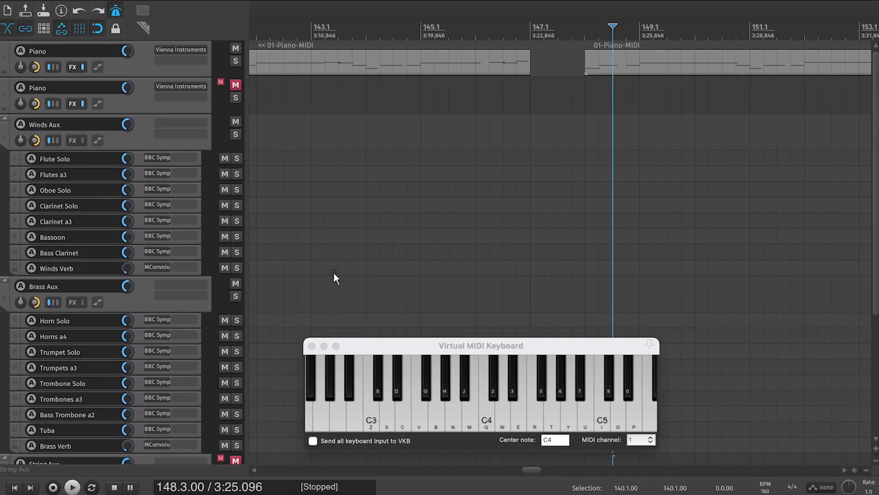
left_click(678, 66)
key("super+x")
left_click(608, 30)
key("super+v")
scroll(609, 37, "left", 4)
left_click(554, 30)
key("super+v")
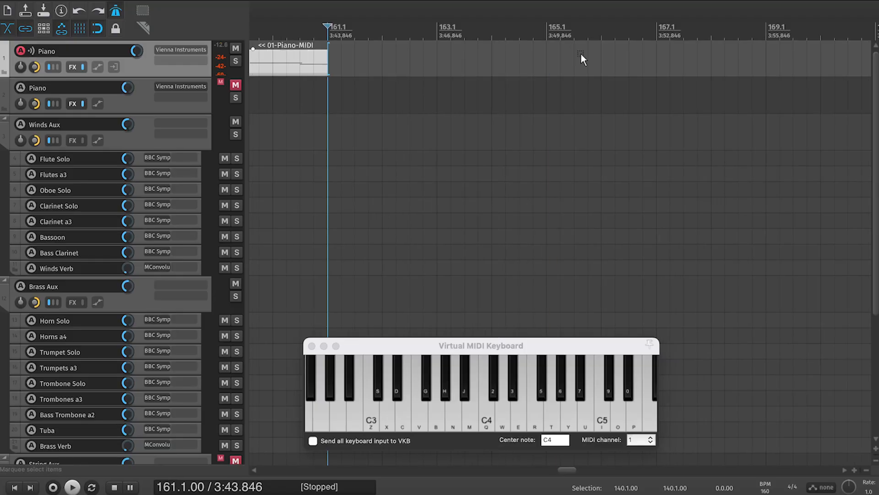
In the bar 155 copy, shorten the first D4, move the second to beat 155.3, start the F#4 at 155.4, and play it back.
scroll(509, 64, "left", 8)
double_click(447, 66)
left_click_drag(308, 158, 294, 160)
left_click_drag(380, 119, 347, 161)
left_click_drag(346, 158, 311, 158)
left_click(375, 183)
key("space")
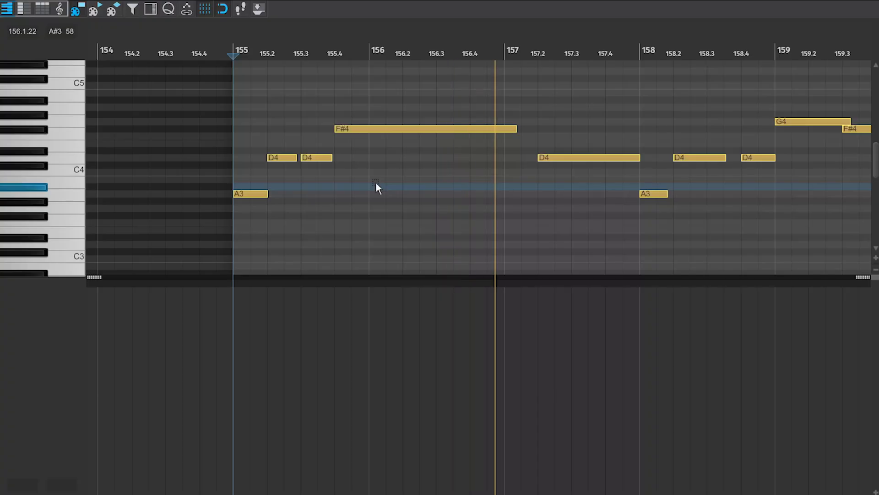
Extend the long F#4 to beat 157.3, start the following D4 at 157.3, and play back from bar 155.
left_click_drag(517, 128, 544, 129)
key("space")
key("space")
key("space")
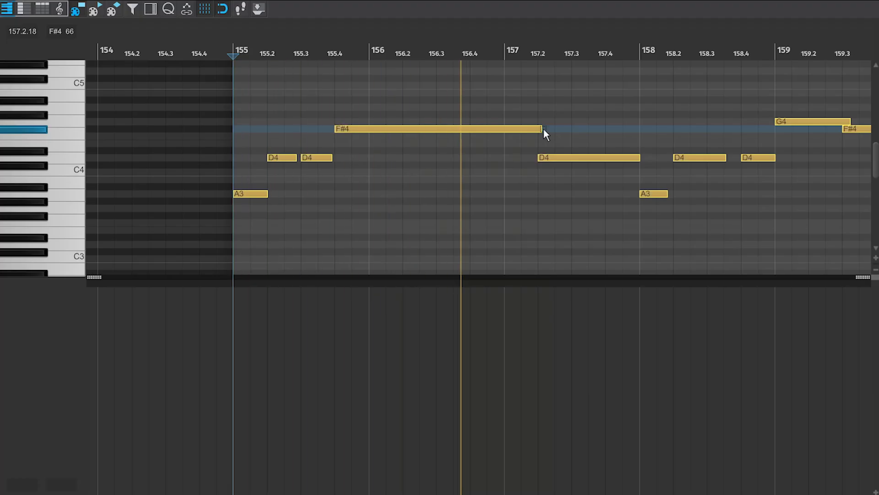
key("space")
left_click_drag(540, 158, 572, 158)
left_click_drag(542, 130, 574, 132)
key("space")
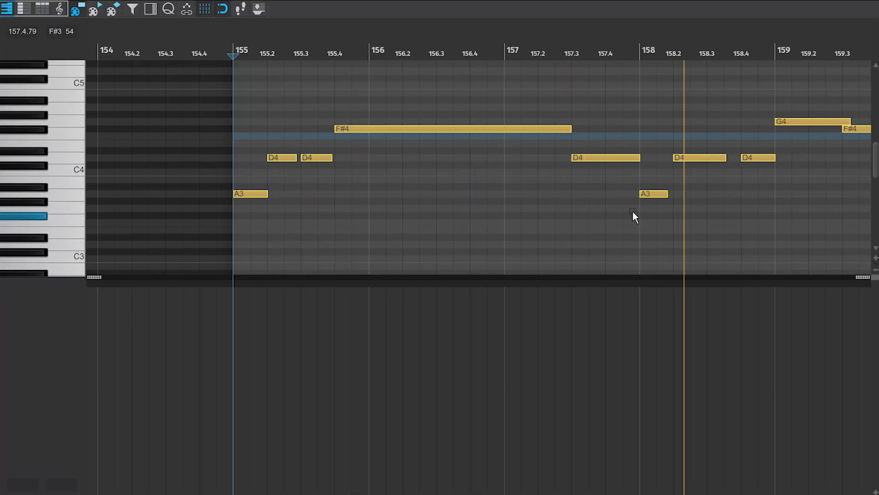
In bar 158, shorten the first D4, move the second to beat 158.3, start the G4 at 158.4, and play it back.
scroll(633, 211, "right", 4)
key("space")
left_click_drag(566, 165, 548, 165)
left_click_drag(600, 166, 563, 165)
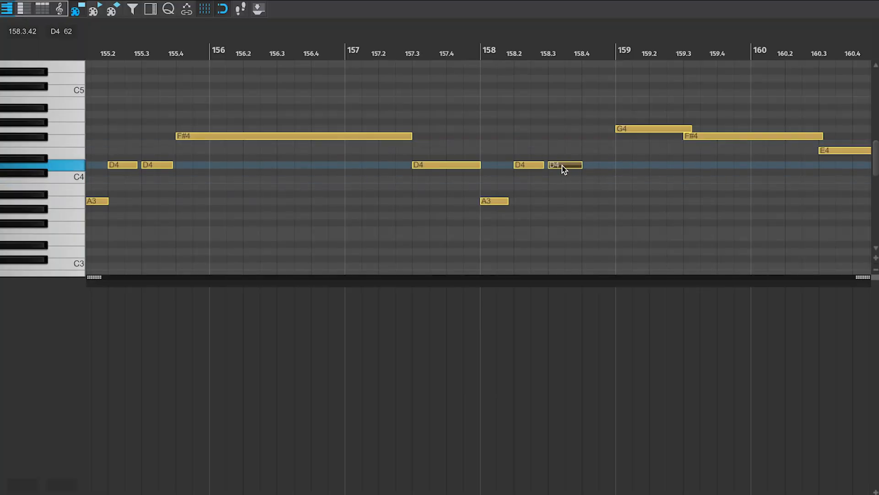
scroll(583, 148, "left", 1)
key("space")
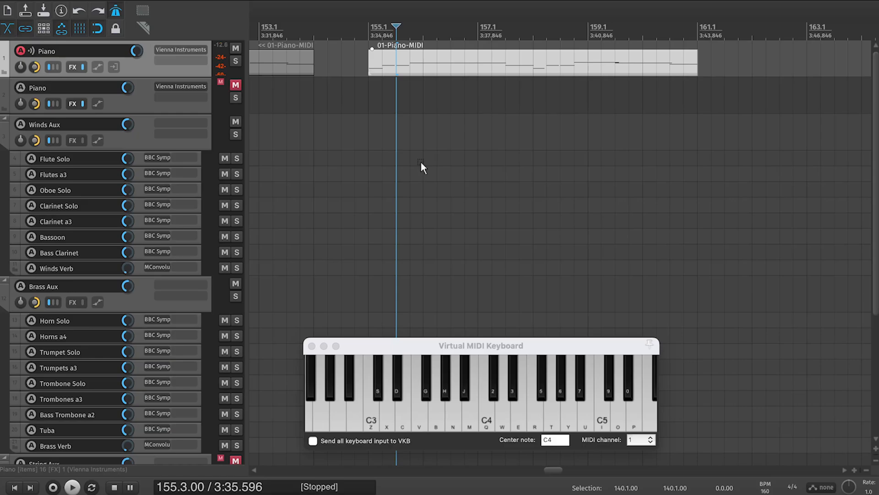
Play back the revised Piano variation and copy its item to Violins 1 at bar 155.
double_click(410, 63)
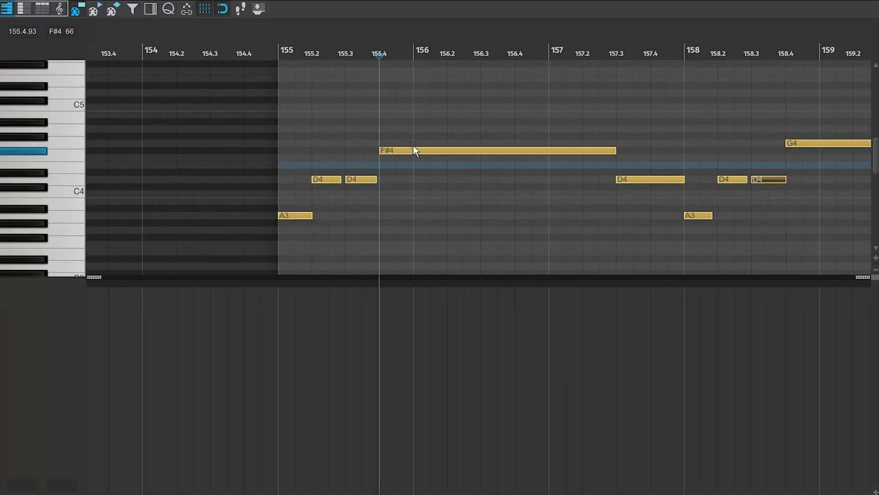
left_click(413, 150)
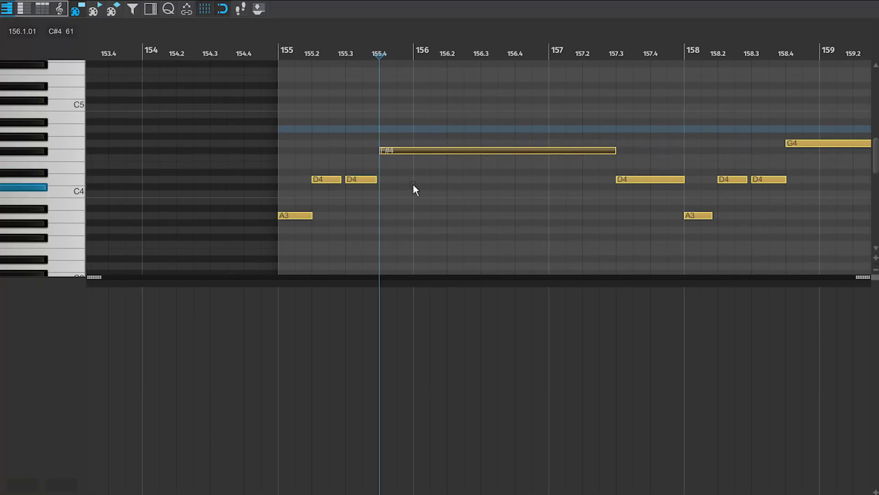
key("Home")
key("space")
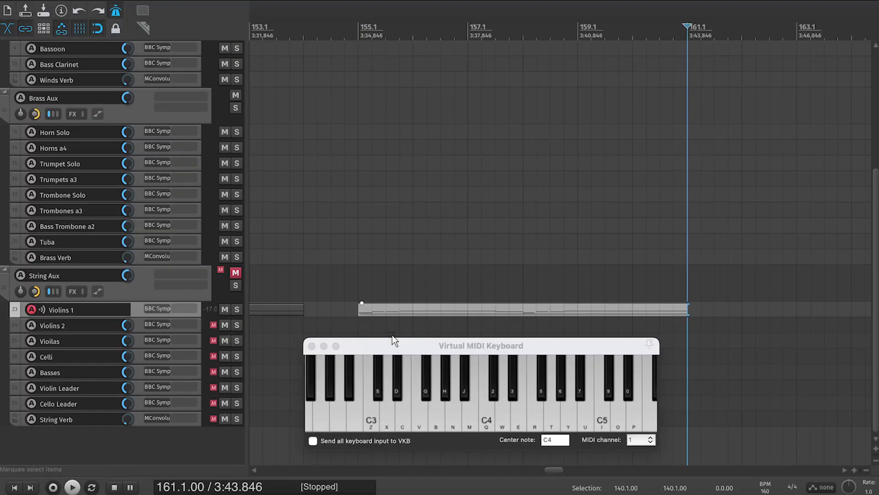
Unmute String Aux, solo Violins 1, and play back its copied variation from bar 155.
double_click(374, 307)
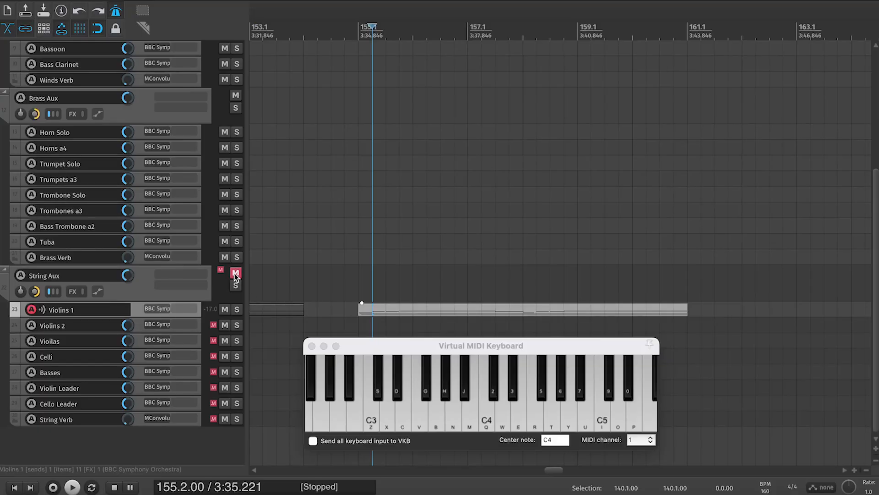
left_click(236, 310)
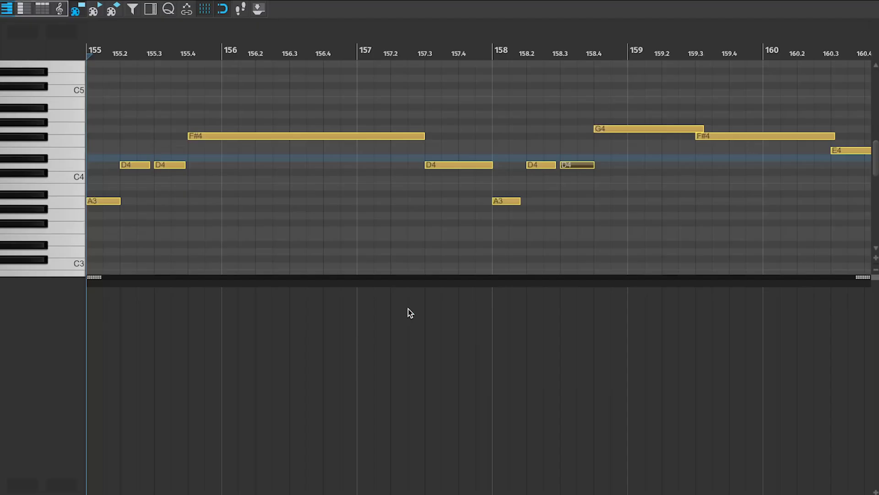
key("space")
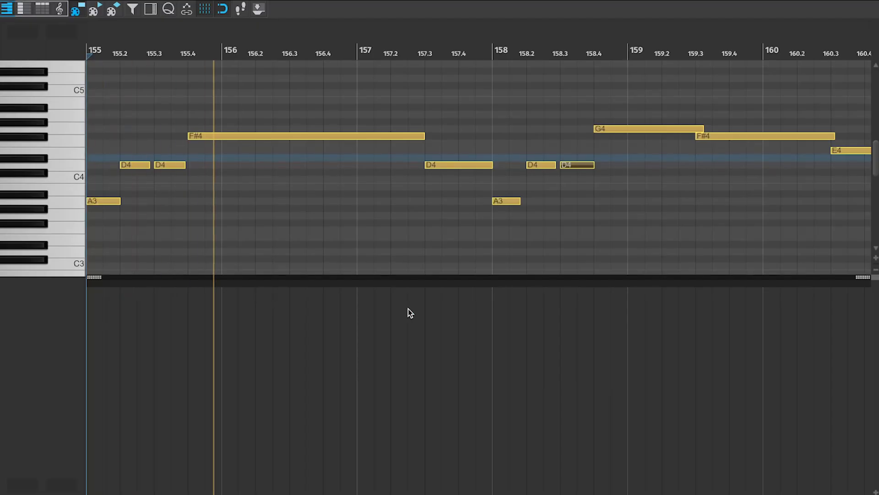
key("space")
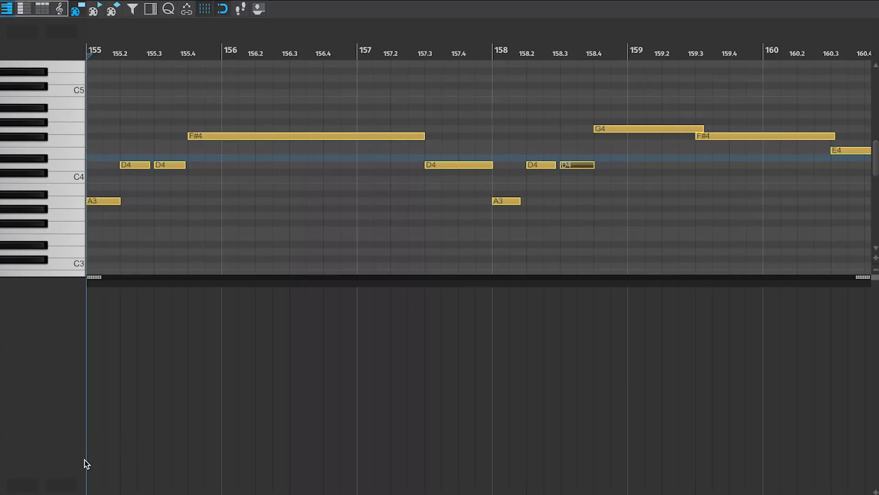
Draw an expression curve rising from bar 155, peaking near bar 156 and easing down to about beat 157.3, and play it back.
mouse_move(90, 458)
left_mouse_down()
mouse_move(227, 344)
mouse_move(320, 332)
mouse_move(408, 343)
left_mouse_up()
key("space")
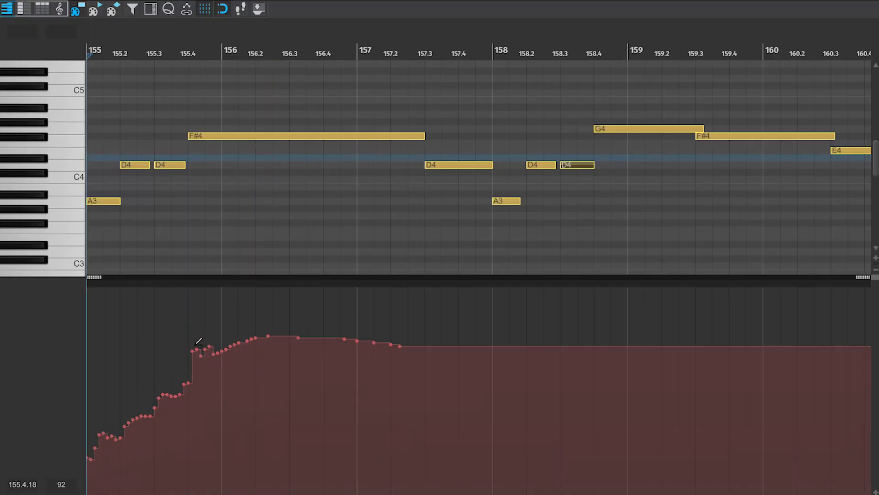
left_click_drag(211, 316, 324, 333)
key("space")
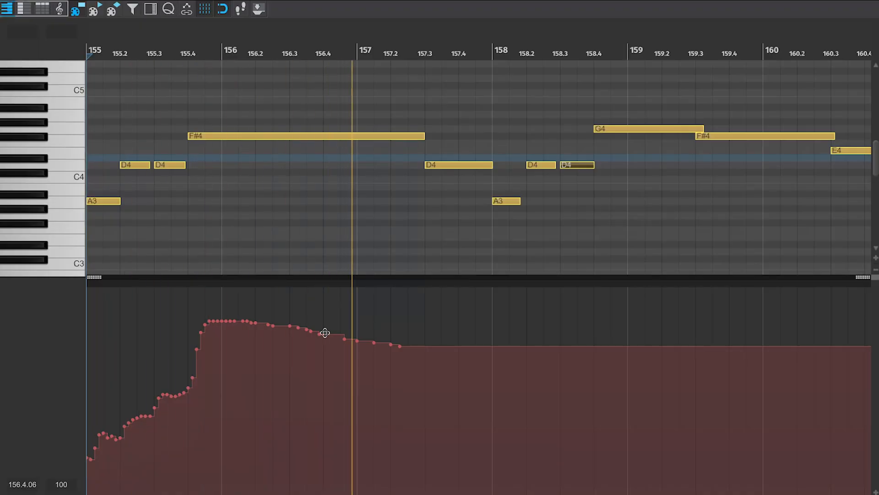
key("space")
Draw a 01 Mod Wheel MSB curve rising from bar 155 and easing off by about beat 156.4, and play it back.
left_click(29, 483)
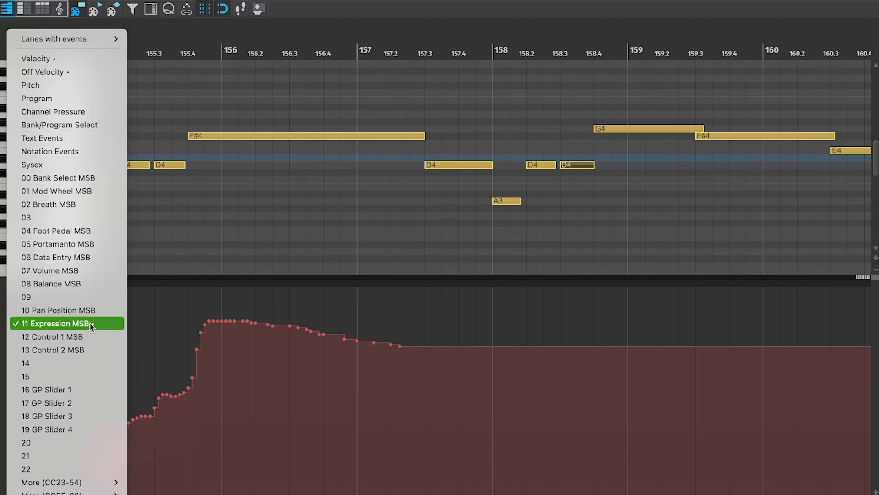
left_click(74, 194)
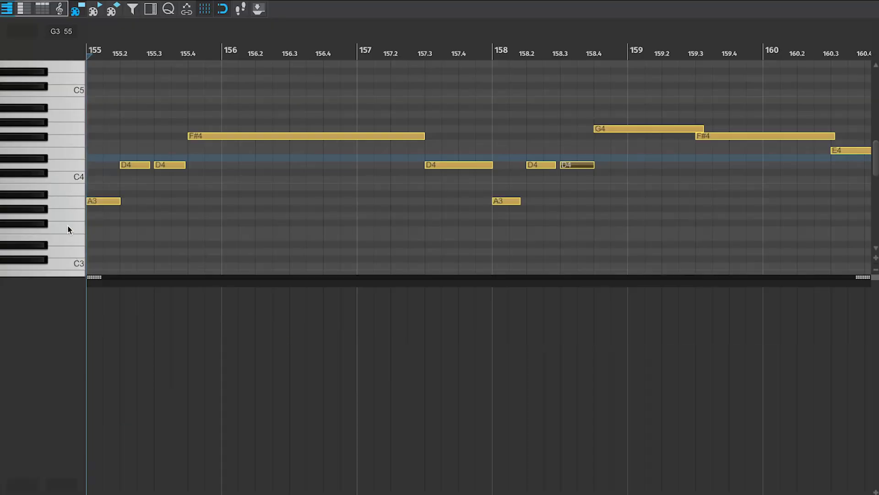
mouse_move(90, 425)
left_mouse_down()
mouse_move(112, 431)
mouse_move(225, 320)
mouse_move(333, 342)
left_mouse_up()
key("space")
key("space")
Raise the mod wheel curve across bar 155 to peak just before bar 156, and play it back.
mouse_move(203, 319)
left_mouse_down()
mouse_move(136, 351)
mouse_move(209, 324)
left_mouse_up()
key("space")
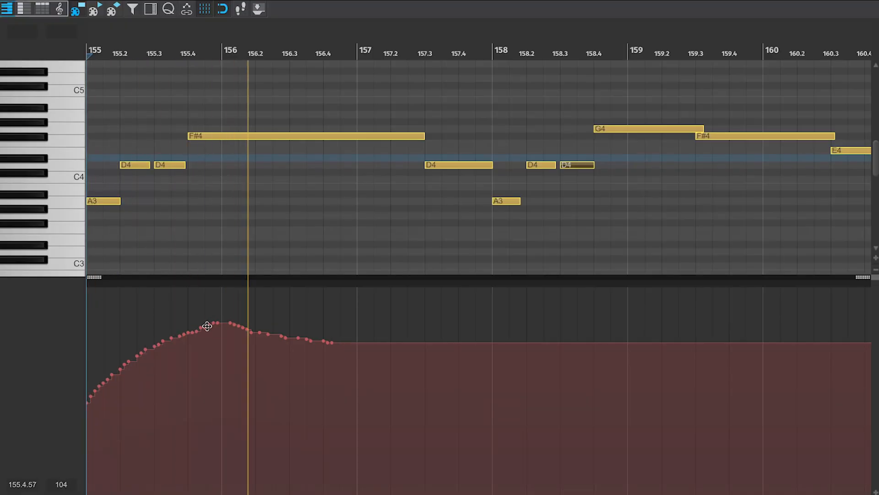
left_click_drag(189, 325, 150, 327)
key("space")
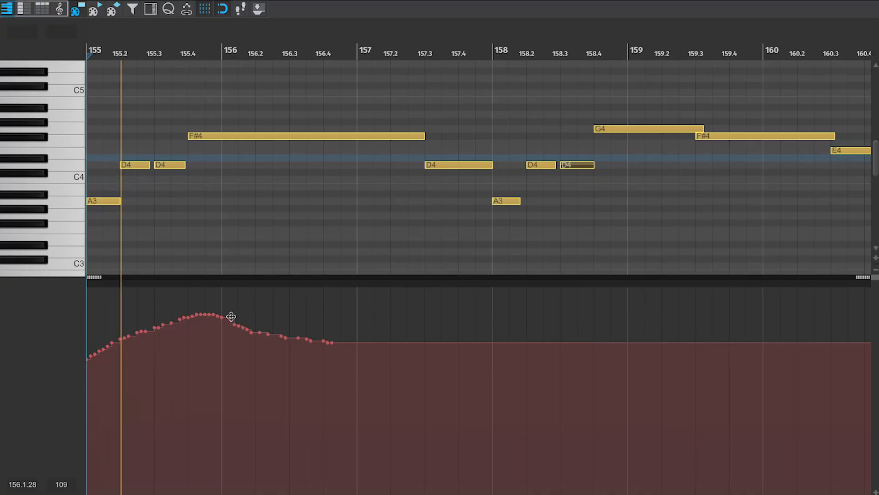
key("space")
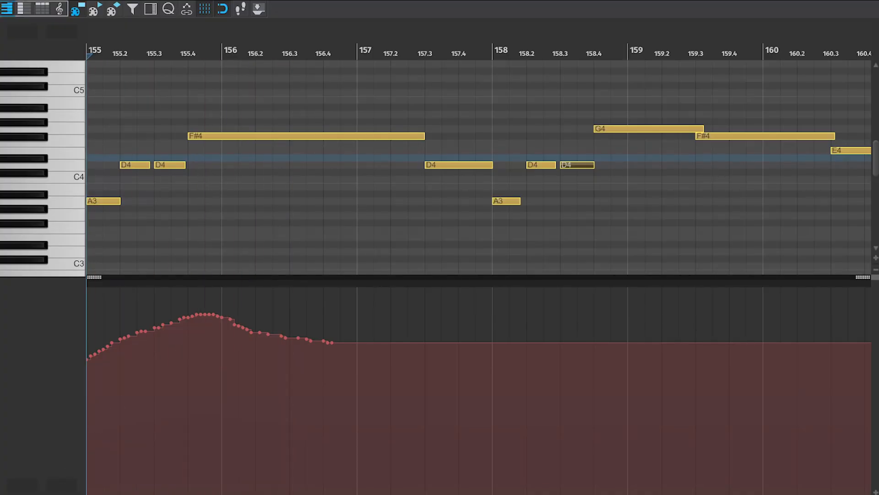
Raise the 11 Expression MSB curve between about beats 155.3 and 155.4, and play back the Violins 1 variation.
left_click(50, 492)
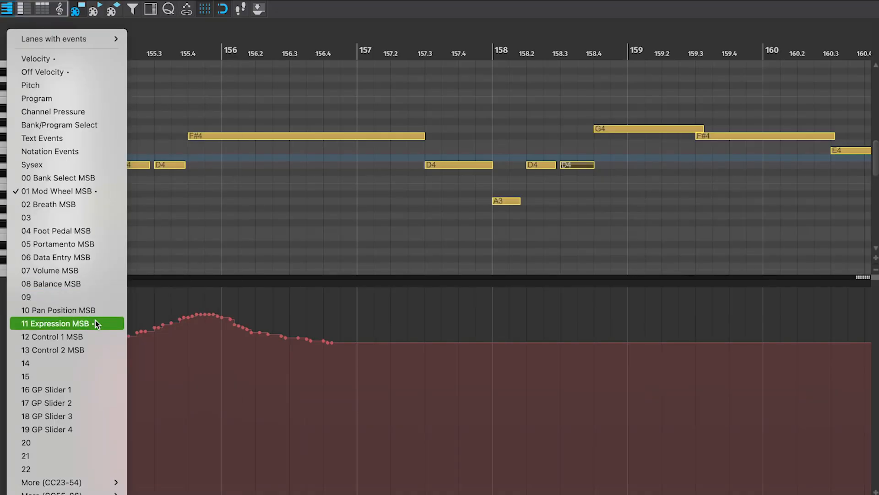
left_click(95, 322)
left_click_drag(165, 359, 192, 343)
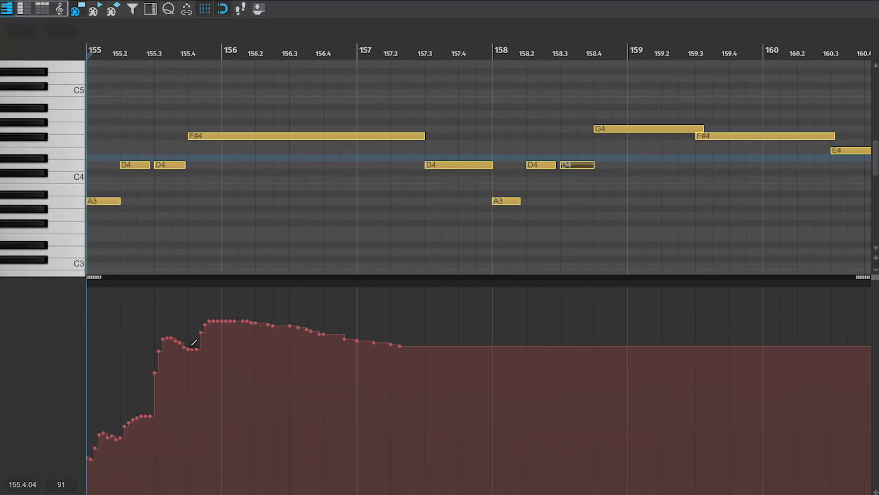
key("space")
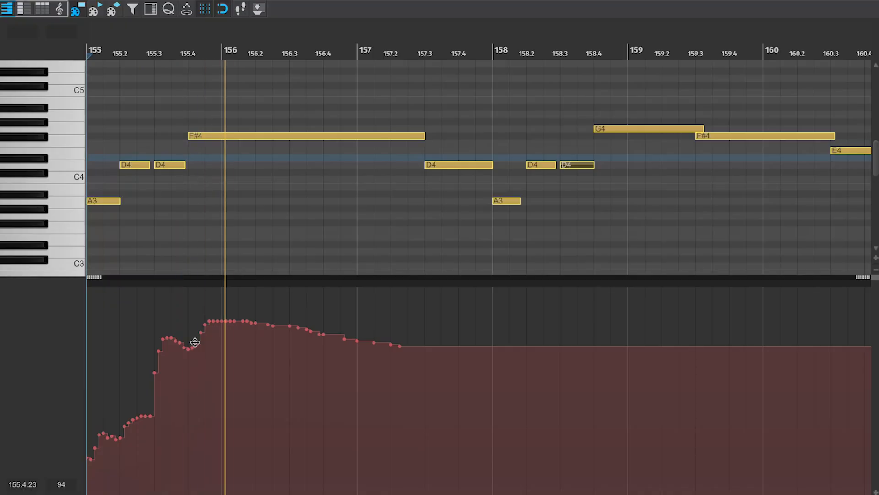
key("space")
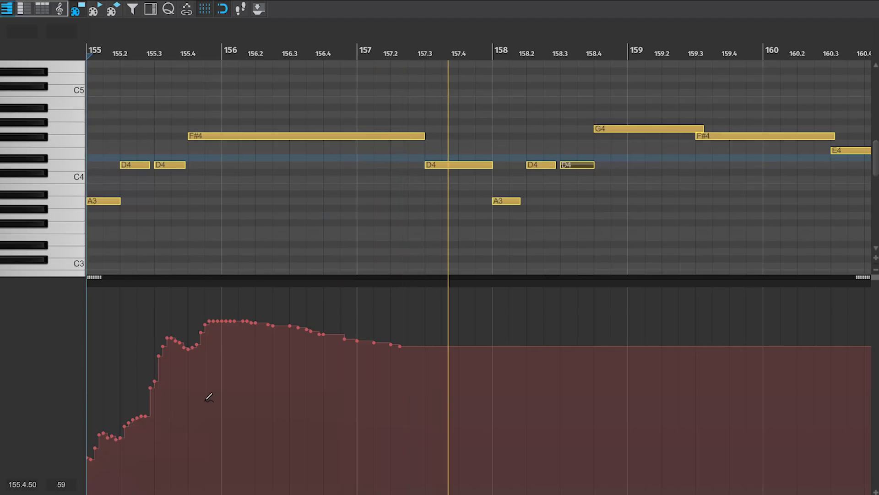
key("space")
mouse_move(217, 138)
left_mouse_down()
mouse_move(221, 146)
mouse_move(216, 138)
left_mouse_up()
key("space")
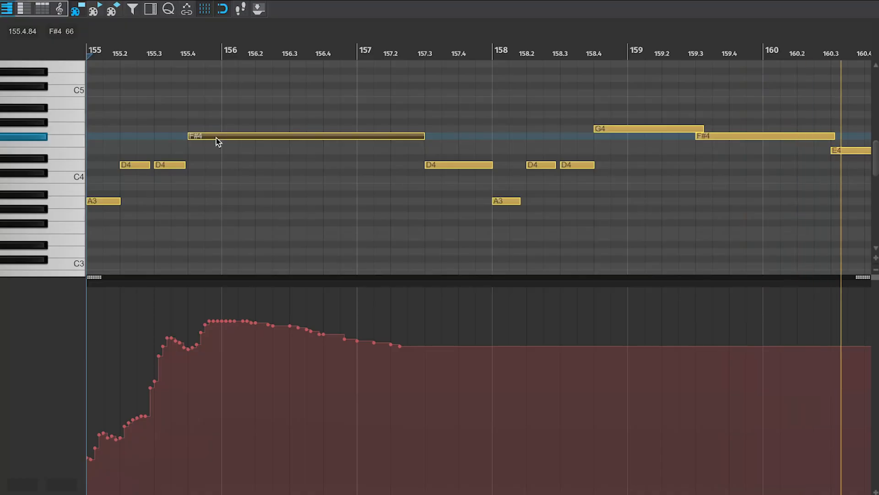
key("space")
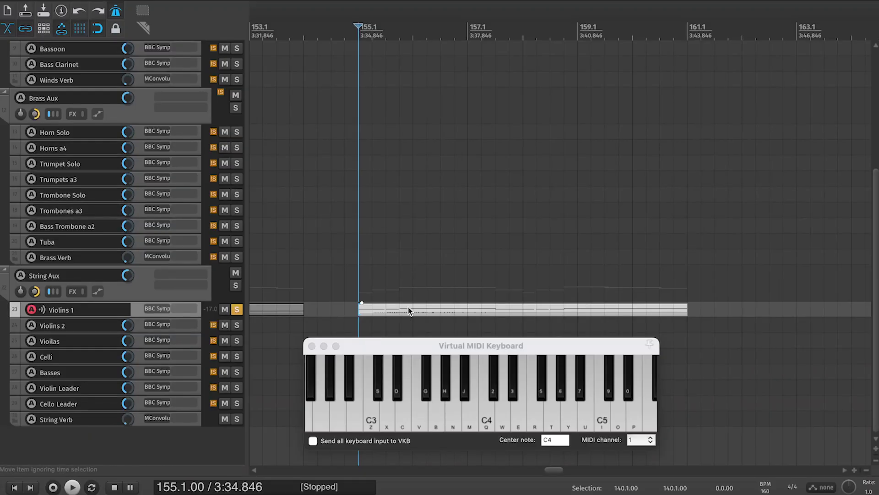
Clear the solo on Violins 1 and mute String Aux.
left_click(409, 311)
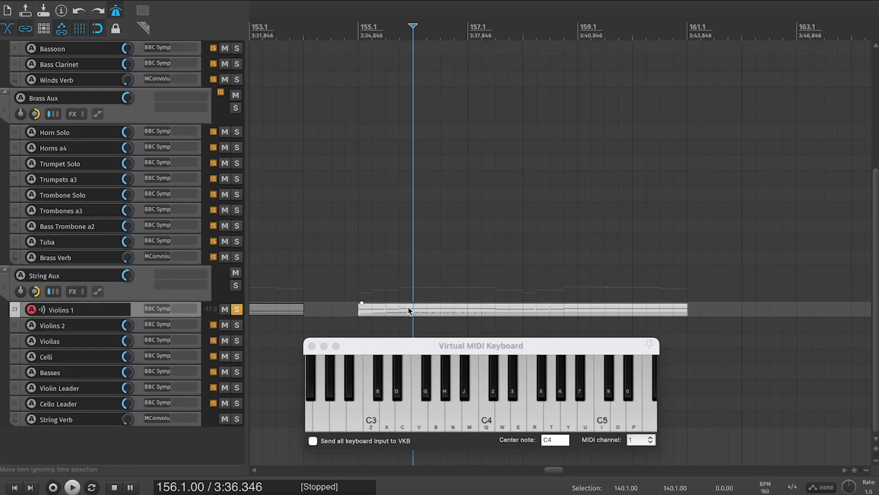
left_click(236, 309)
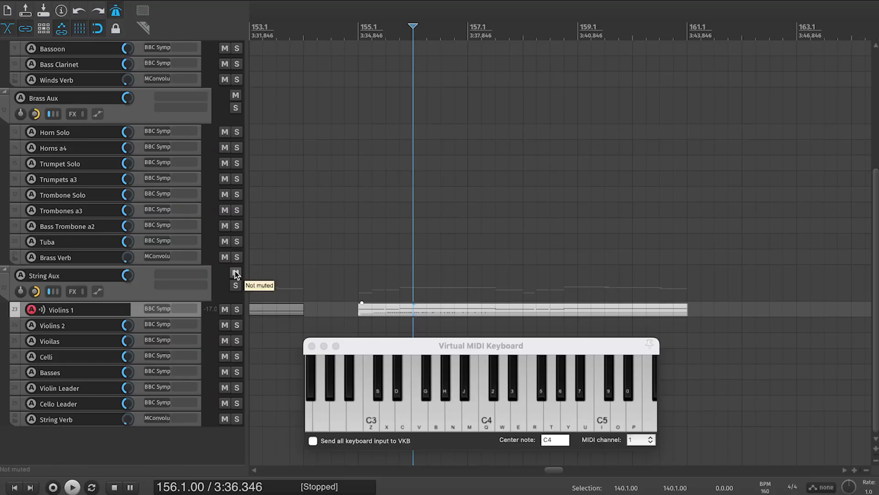
left_click(236, 273)
Open the Piano variation at bar 155 and play it back.
scroll(375, 213, "up", 5)
scroll(375, 213, "left", 3)
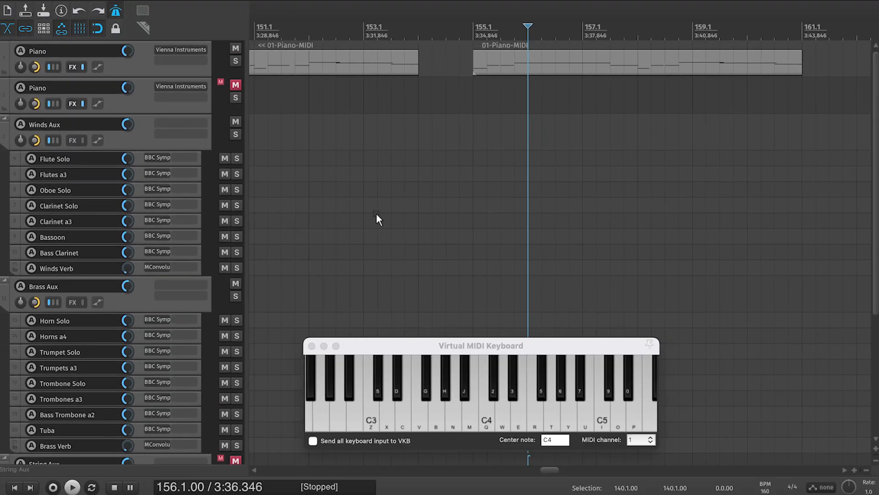
double_click(494, 74)
key("space")
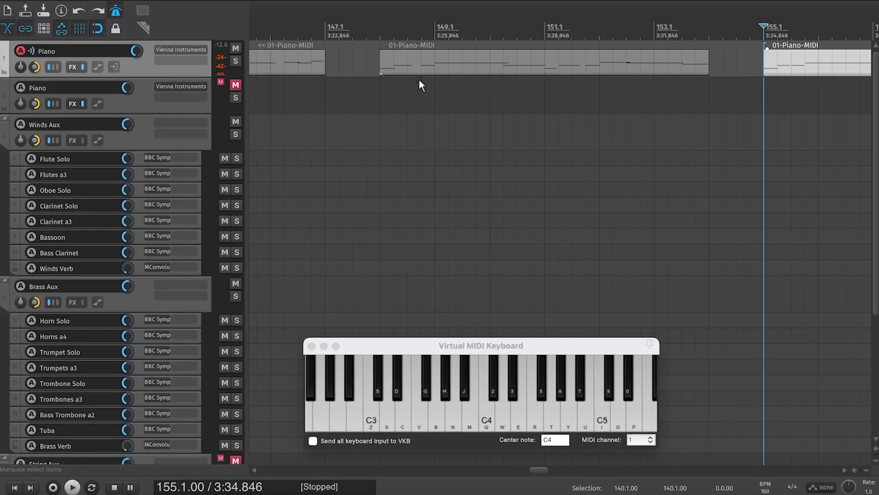
Unmute and record-arm the second Piano track, and loop the theme variation from 155.1.00 to 161.1.00.
scroll(418, 79, "left", 10)
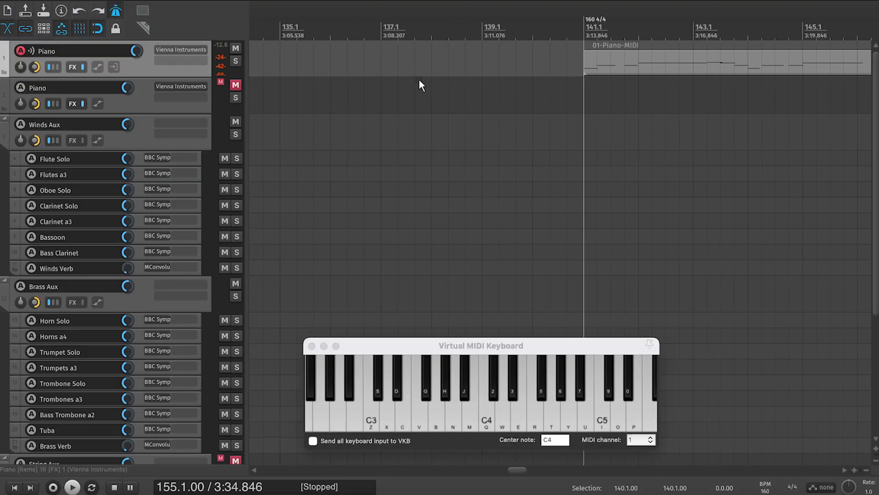
scroll(419, 80, "up", 1)
scroll(419, 80, "right", 10)
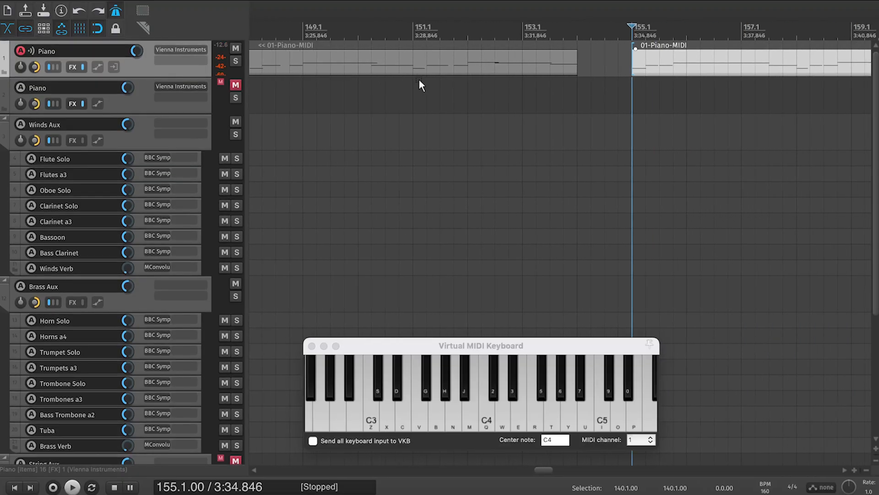
scroll(419, 79, "left", 10)
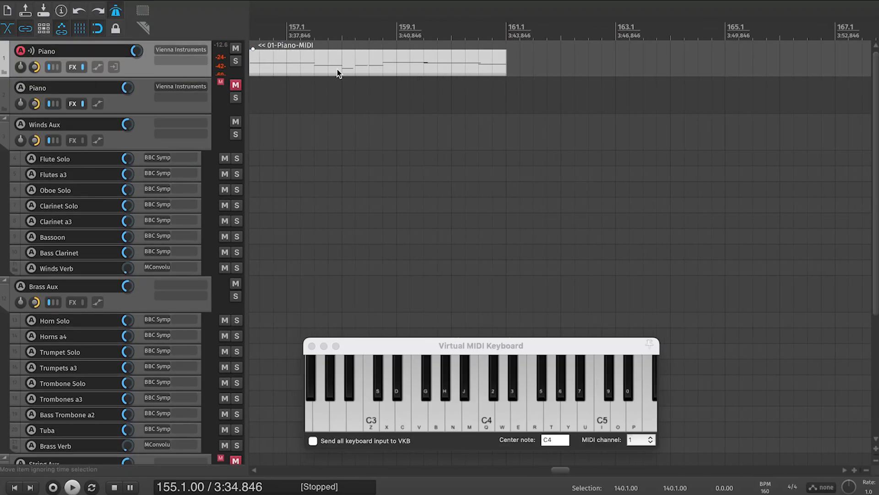
left_click(147, 102)
left_click_drag(337, 35, 666, 36)
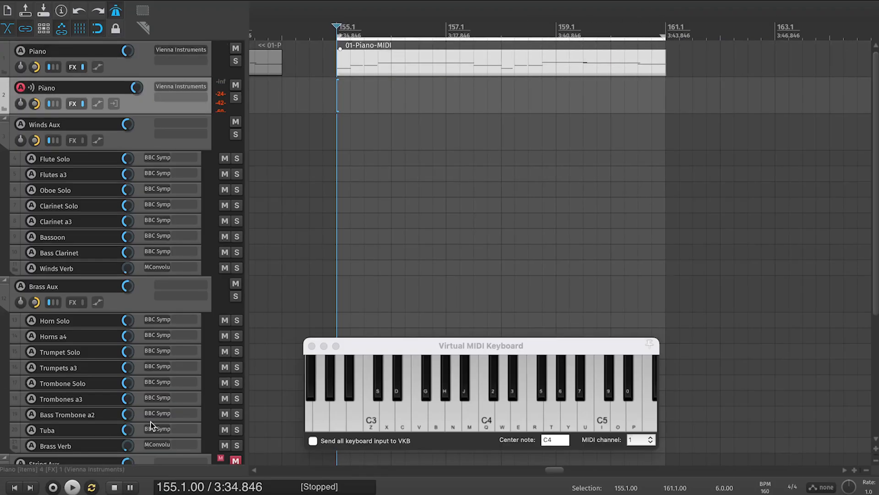
Play the looped variation and try D4 and A3 over it on the virtual MIDI keyboard.
left_click(385, 341)
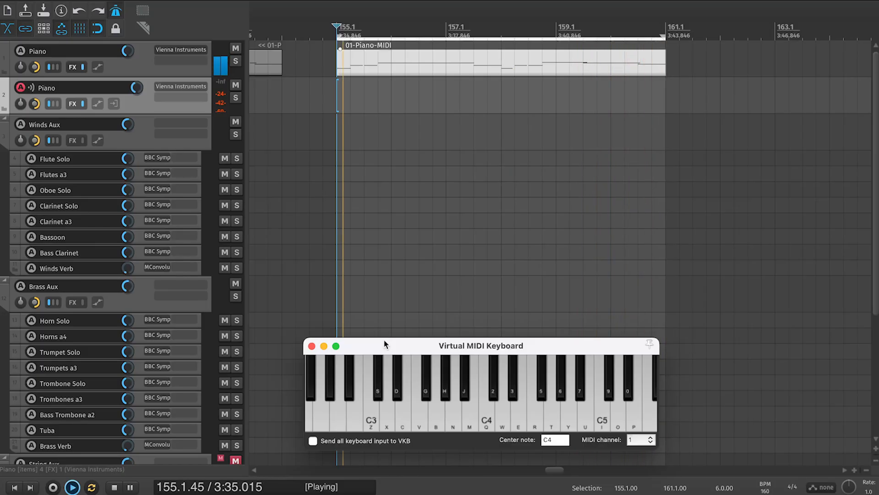
key("w")
key("n")
key("w")
key("w")
key("n")
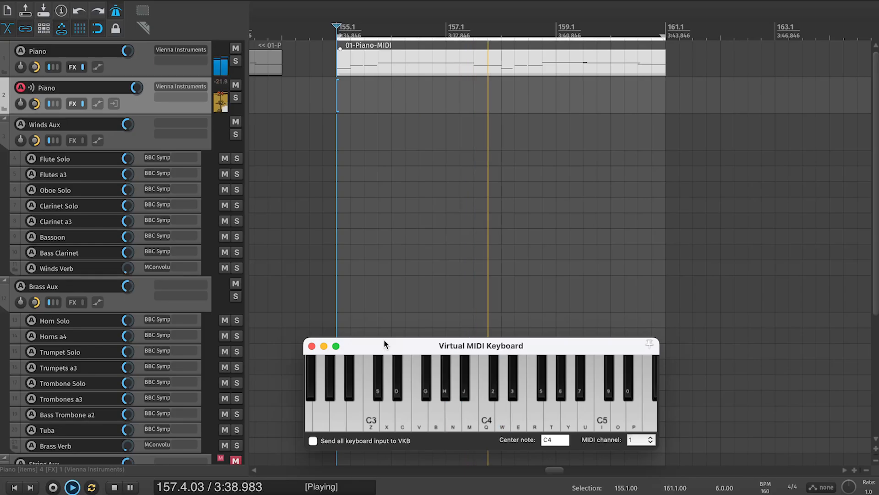
left_click(454, 403)
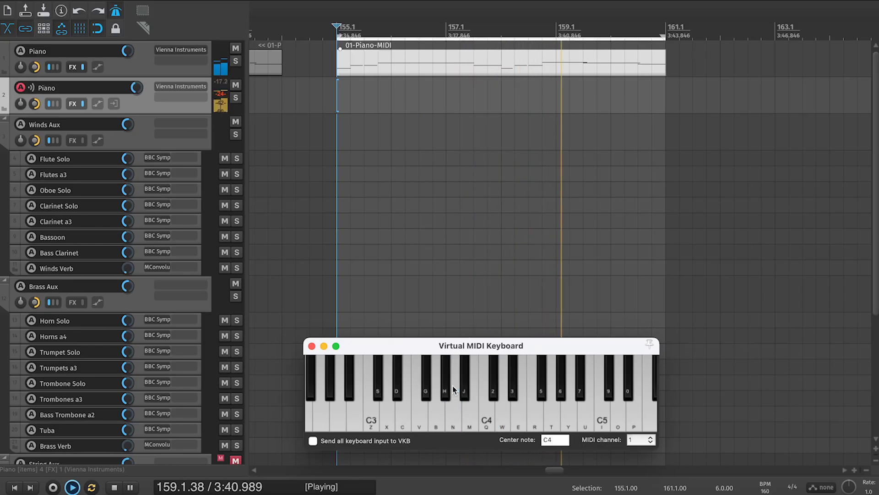
Shift the virtual keyboard's centre note to C5 and play D5 and A4 over the loop.
key("Right")
key("w")
key("n")
key("w")
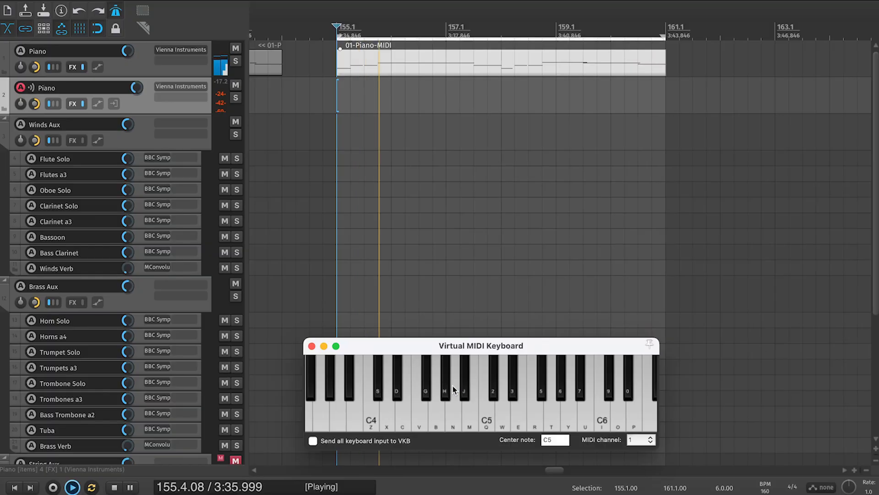
key("w")
key("w")
key("w")
key("w")
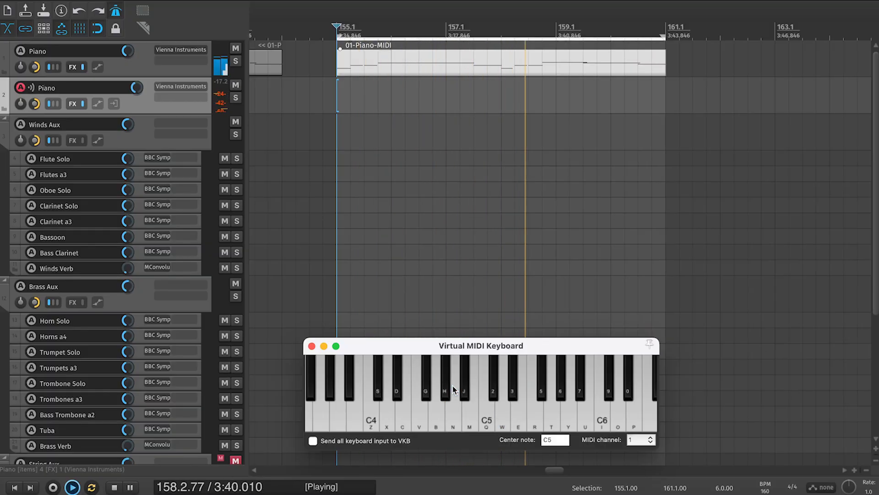
Audition D5 and A4 and the higher D6 and A5 against the loop, then stop playback.
key("w")
key("n")
key("w")
key("w")
key("w")
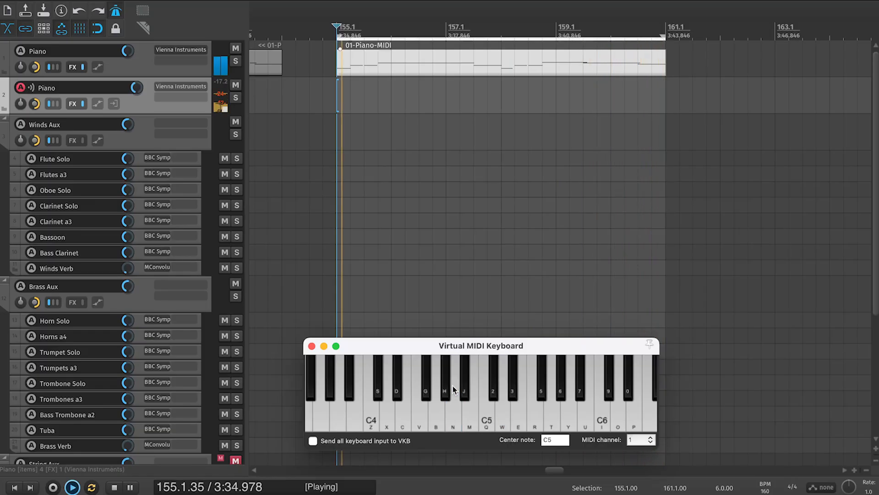
key("o")
key("y")
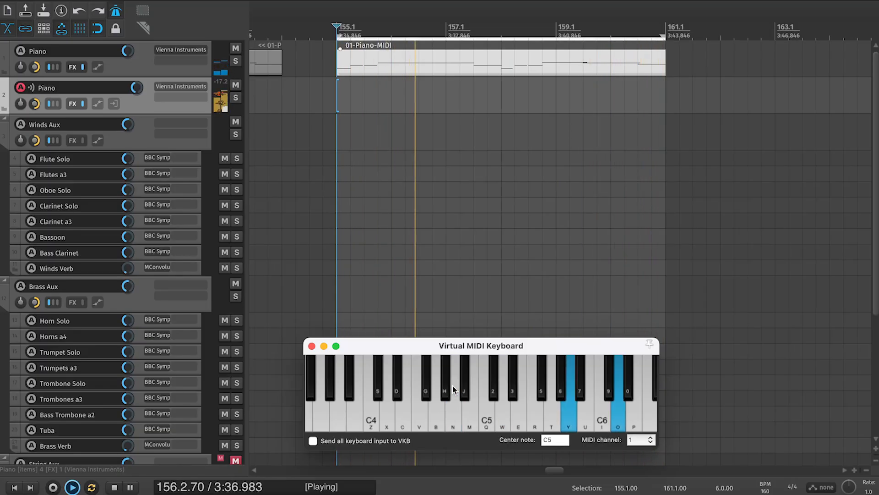
key("space")
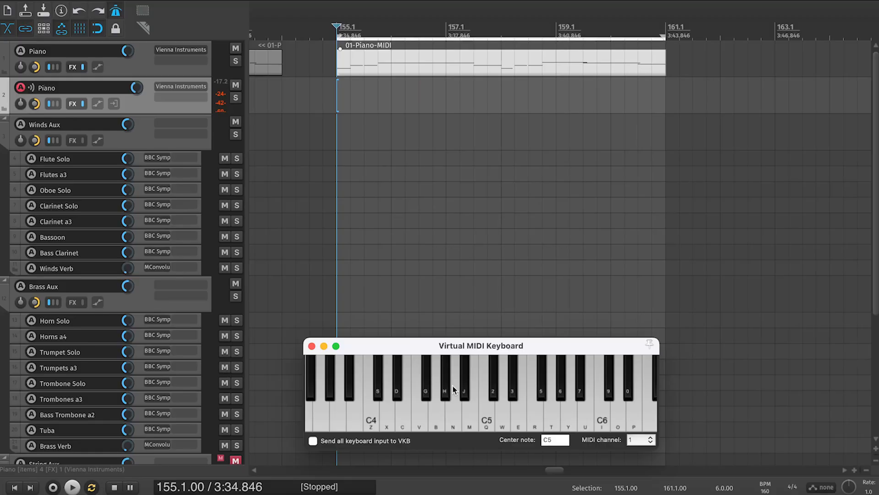
With playback stopped, try short accompaniment figures from D5 using A4, G4, F#4 and E4.
key("w")
key("n")
key("b")
key("w")
key("n")
key("c")
key("n")
key("w")
key("n")
key("g")
Audition repeating figures from D5 down to A4, G4 and F#4 over the looped variation.
key("space")
key("w")
key("g")
key("space")
key("space")
key("w")
key("space")
key("space")
key("w")
key("n")
key("w")
key("n")
key("space")
key("space")
key("w")
key("g")
key("w")
key("n")
key("w")
key("n")
key("w")
key("b")
key("w")
key("b")
key("w")
key("n")
key("w")
key("w")
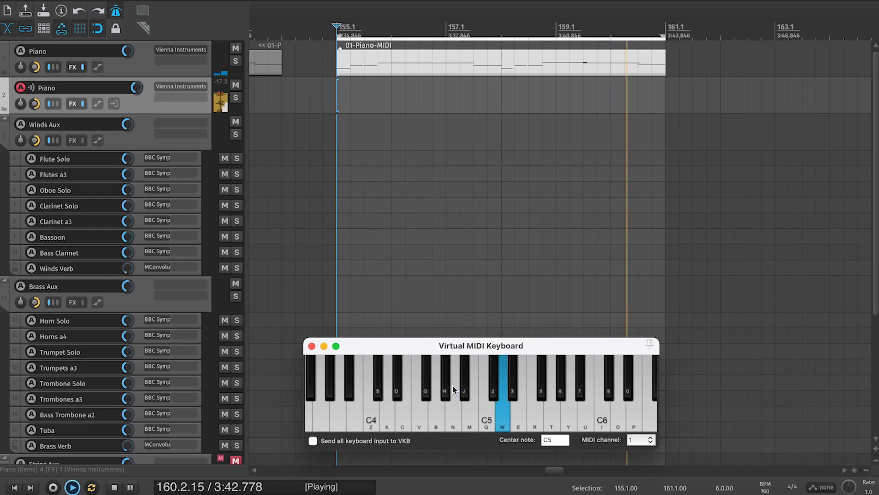
Try descending figures from D5 through A4, G4 and F#4 down to D4.
key("w")
key("b")
key("w")
key("n")
key("b")
key("g")
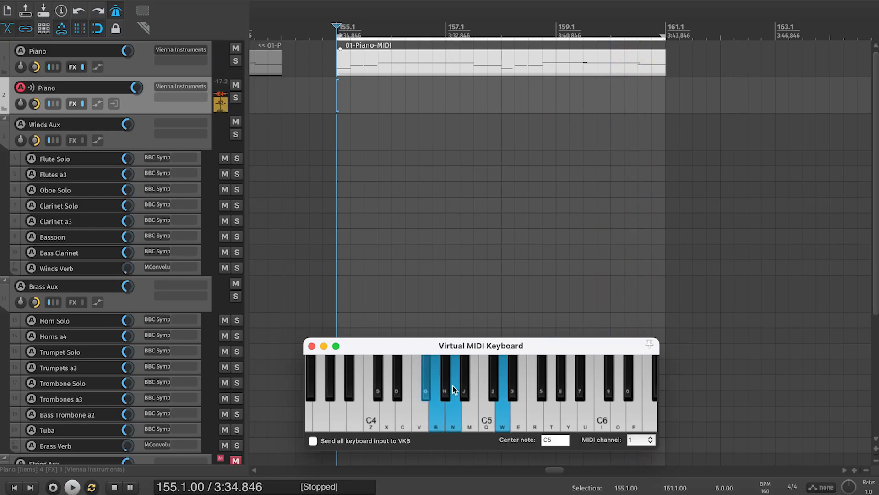
key("w")
key("n")
key("g")
key("x")
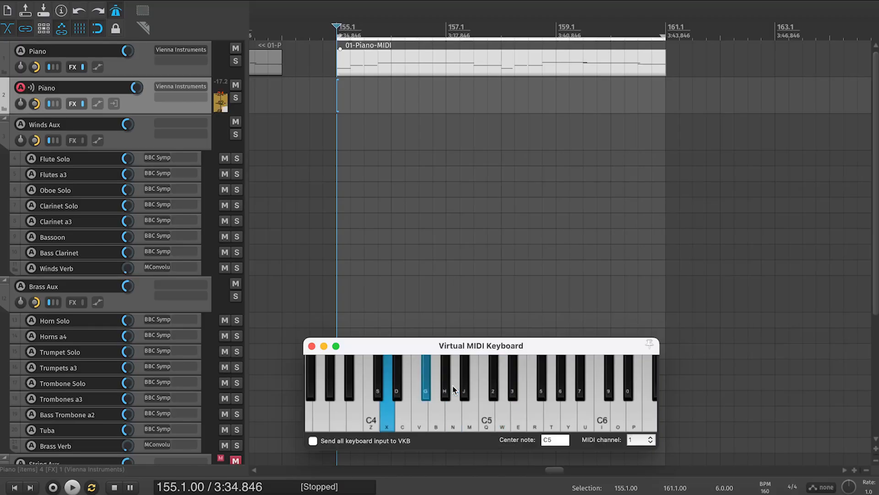
key("w")
key("b")
key("n")
key("b")
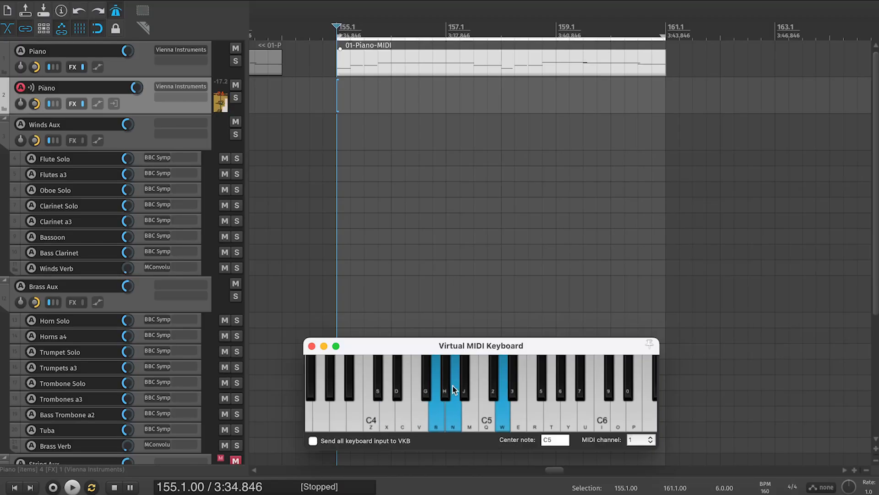
Play the repeating D5, G4, A4, F#4 accompaniment pattern over the looped variation, then stop playback.
key("space")
key("w")
key("b")
key("n")
key("g")
key("w")
key("g")
key("w")
key("b")
key("n")
key("g")
key("w")
key("b")
key("n")
key("g")
key("w")
key("b")
key("n")
key("g")
key("w")
key("b")
key("n")
key("g")
key("w")
key("n")
key("g")
key("w")
key("n")
key("g")
key("w")
key("n")
key("g")
key("space")
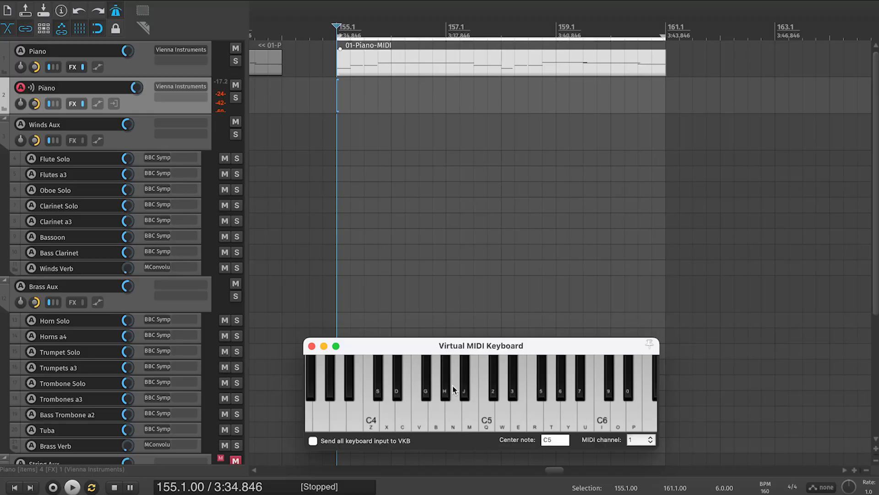
Try a wider accompaniment figure from A5 and D5 using A4 and D4.
key("y")
key("w")
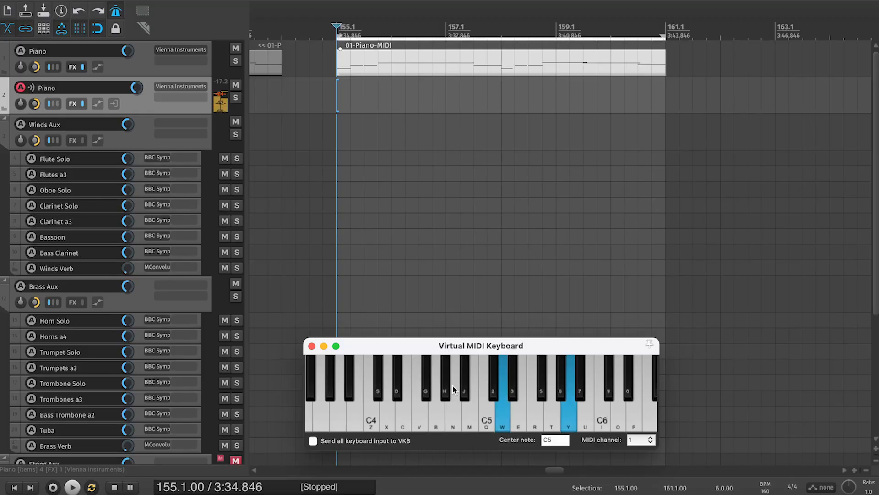
key("w")
key("x")
key("n")
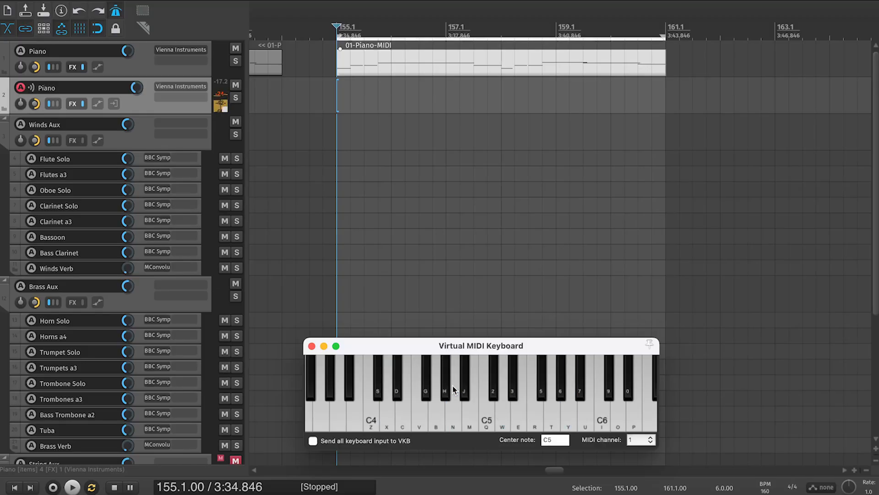
Play the descending A5, D5, A4, D4 pattern repeatedly over the looped variation.
key("space")
key("y")
key("w")
key("n")
key("x")
key("y")
key("w")
key("n")
key("x")
key("y")
key("w")
key("x")
key("y")
key("w")
key("n")
key("x")
key("y")
key("w")
Try close-interval accompaniment figures around D5 using C5, C#5, E5 and F#5.
key("w")
key("q")
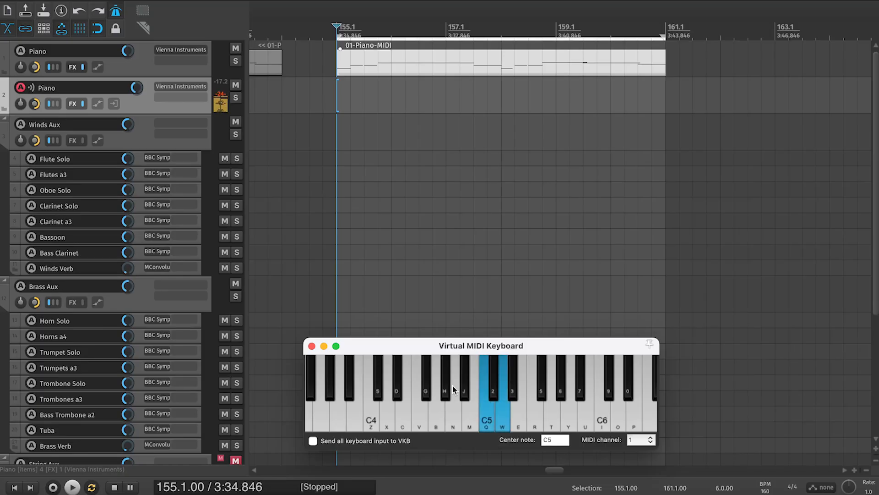
key("w")
key("2")
key("e")
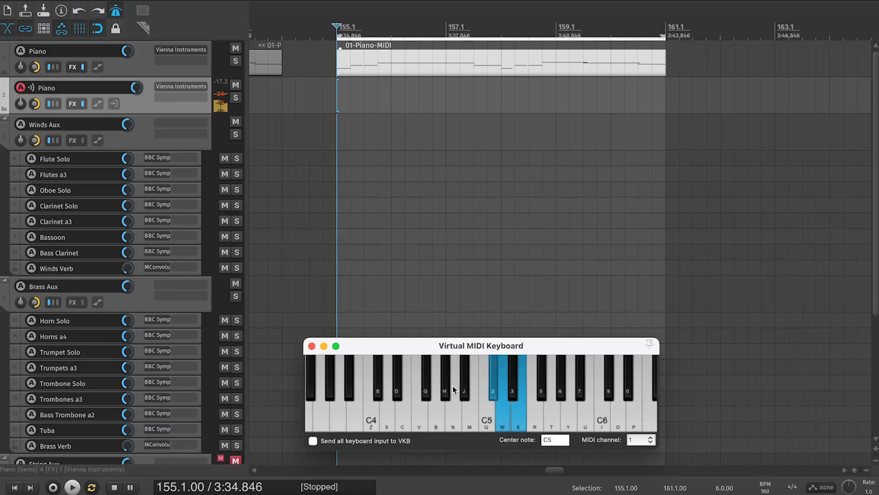
key("w")
key("e")
key("2")
key("5")
key("e")
key("w")
key("w")
key("2")
key("e")
key("5")
Work out a repeating accompaniment figure from D5, A4, D5 and E5, trying F#5 as a variation.
key("w")
key("n")
key("w")
key("e")
key("w")
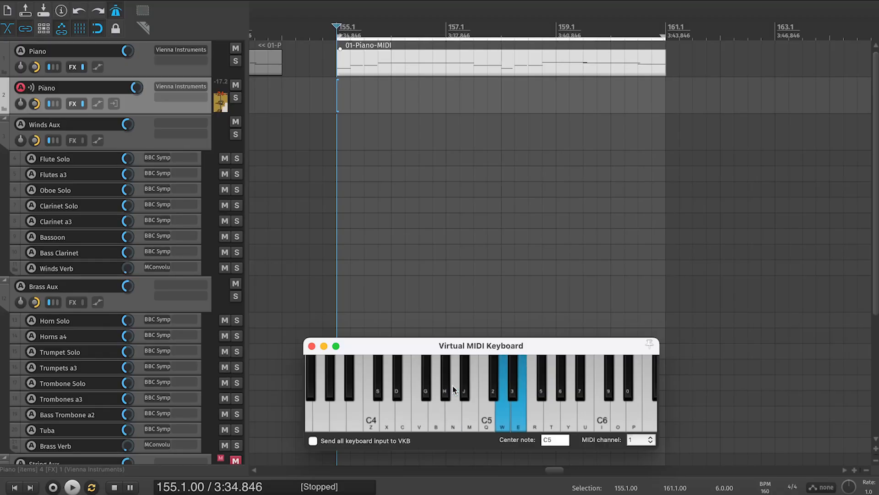
key("w")
key("n")
key("w")
key("5")
key("e")
key("w")
key("n")
key("w")
key("e")
key("w")
key("n")
key("w")
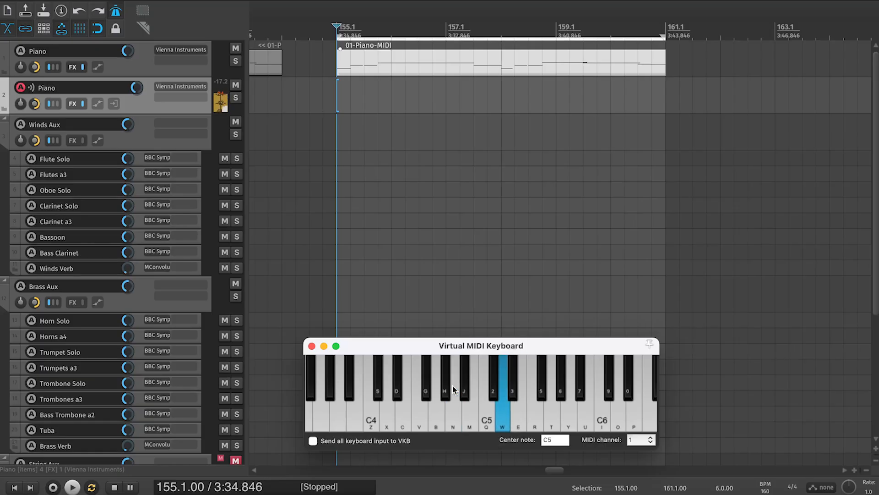
key("e")
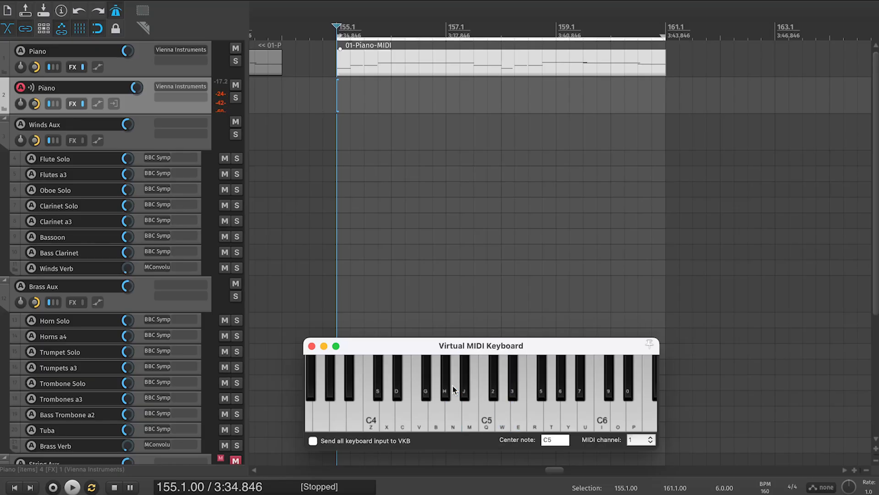
key("w")
key("n")
key("w")
key("e")
key("n")
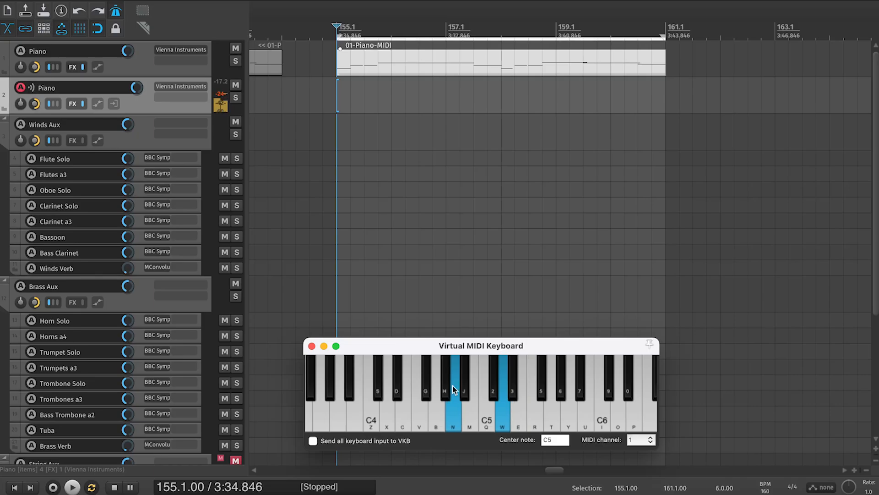
key("w")
Play the repeating D5, A4, D5, E5 pattern over the looped variation, then stop playback.
key("space")
key("n")
key("w")
key("e")
key("w")
key("n")
key("w")
key("e")
key("w")
key("n")
key("w")
key("e")
key("w")
key("n")
key("w")
key("e")
key("w")
key("n")
key("w")
key("e")
key("w")
key("n")
key("w")
key("e")
key("space")
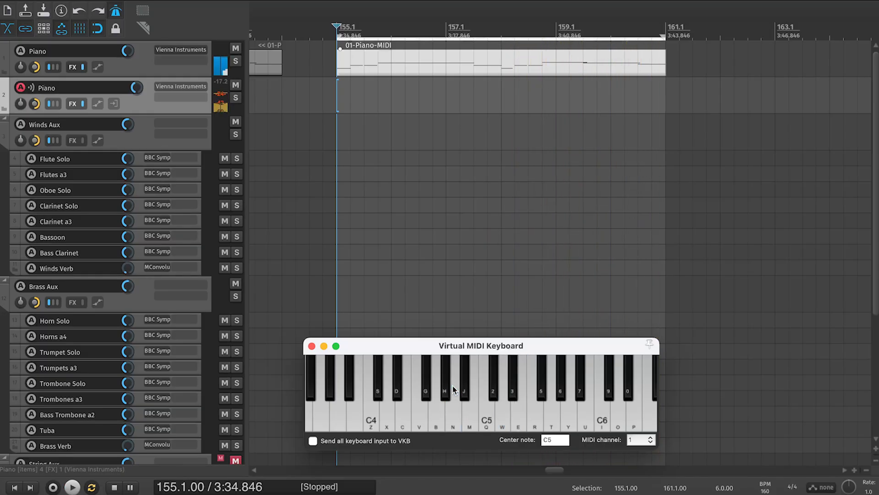
Clear the time selection, record the repeating D5, A4, D5, E5 pattern on the second Piano track from bar 155, and save the take.
left_click(365, 27)
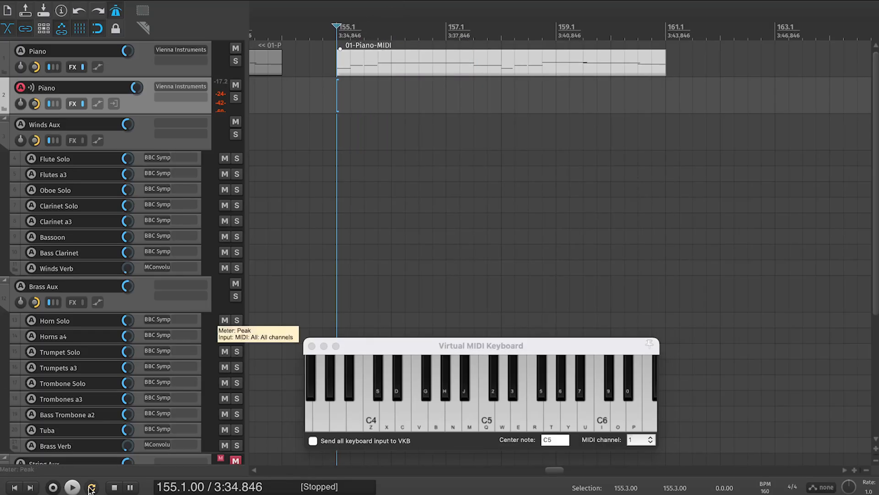
left_click(438, 349)
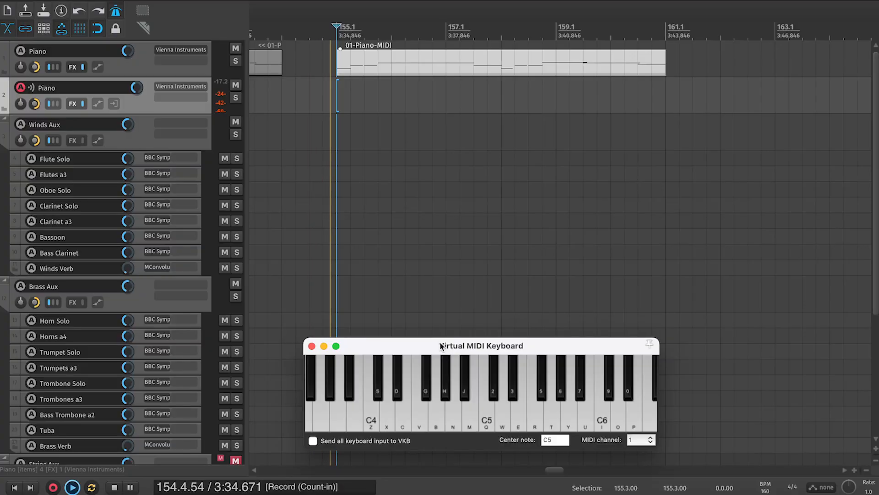
key("w")
key("n")
key("w")
key("e")
key("w")
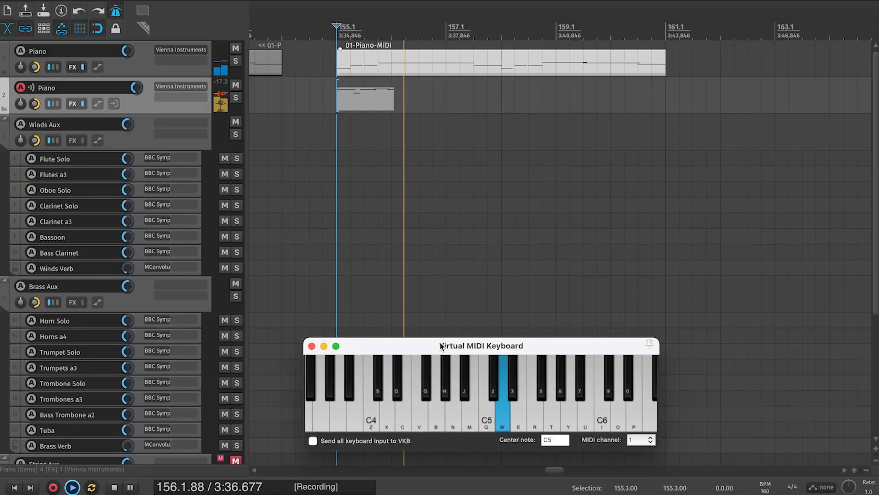
key("n")
key("w")
key("e")
key("w")
key("n")
key("w")
key("e")
key("w")
key("n")
key("w")
key("e")
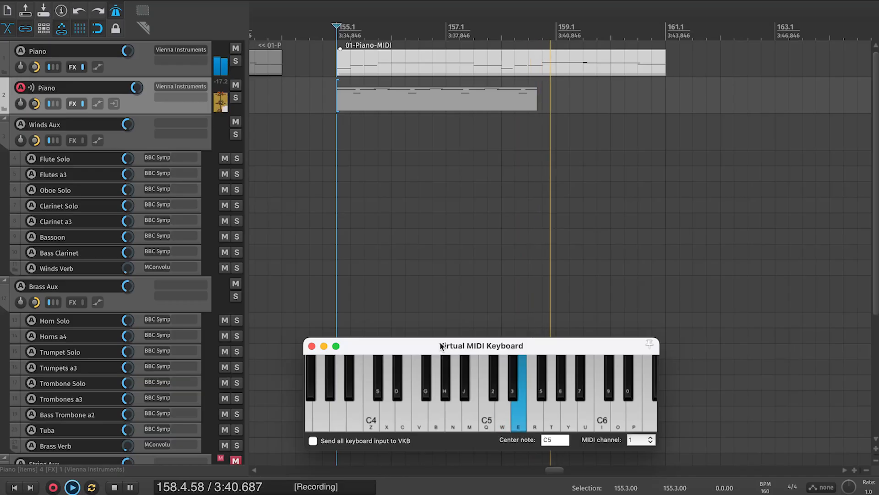
key("w")
key("n")
key("w")
key("e")
key("w")
key("n")
key("w")
key("e")
key("space")
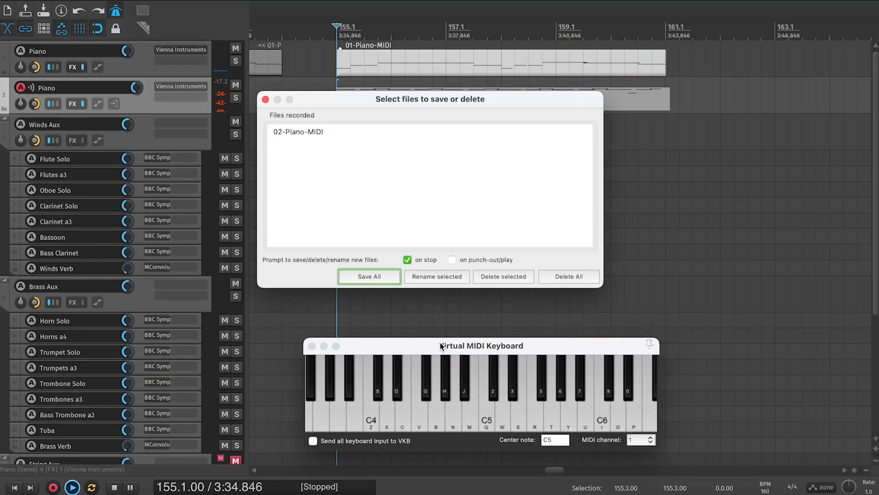
key("Return")
key("h")
key("w")
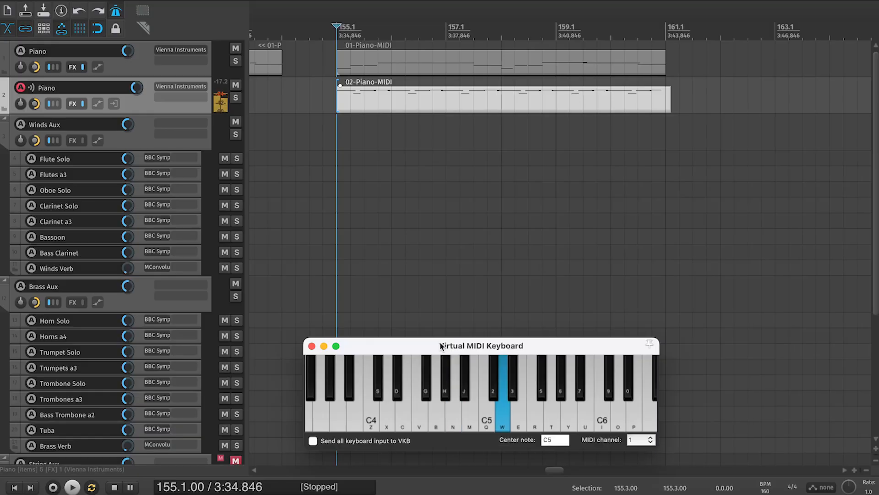
key("n")
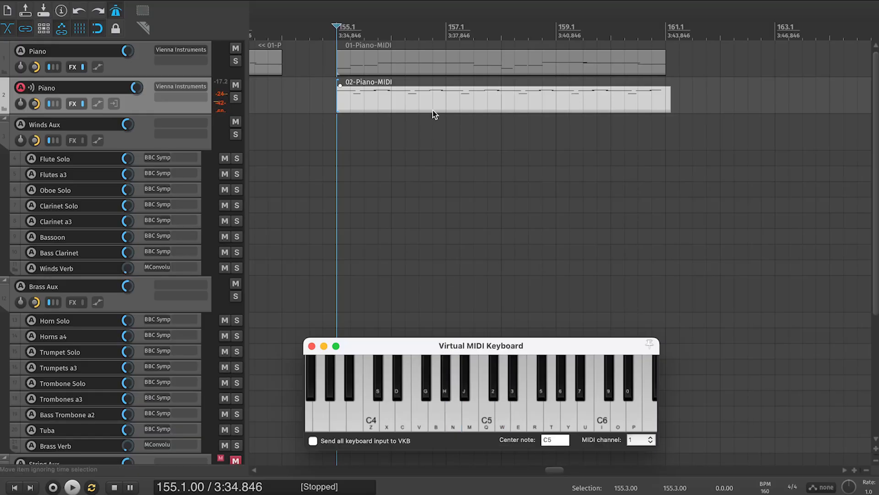
Open the 02-Piano-MIDI take, shift all its notes slightly later, quantize them, and play from the beginning.
double_click(433, 97)
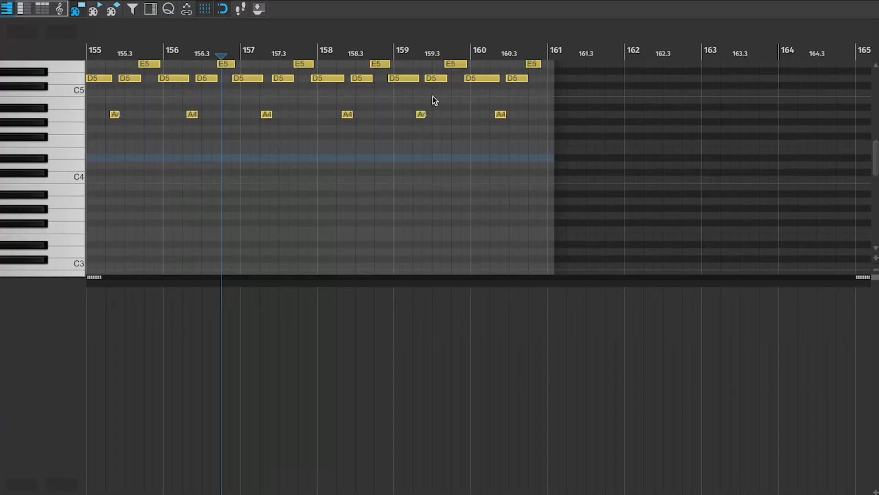
key("ctrl+a")
left_click_drag(486, 80, 493, 81)
key("q")
key("Home")
key("space")
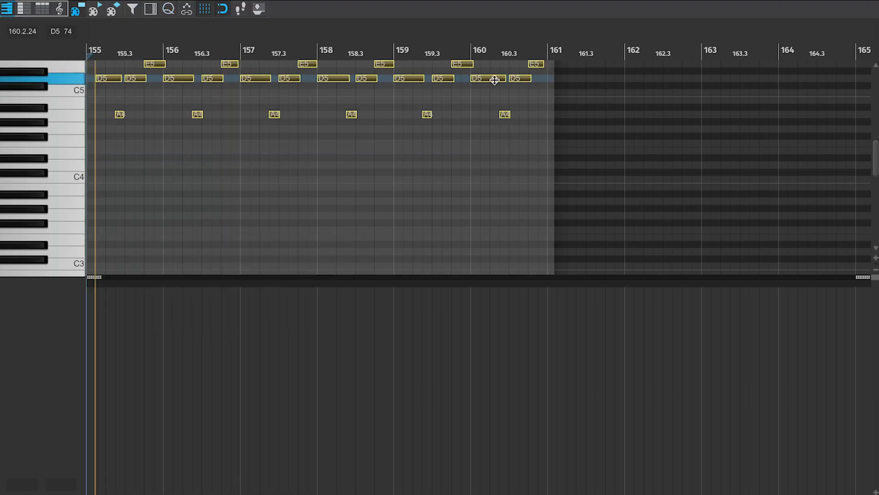
Move the first D5 back to the start of bar 155 and audition the take from the beginning.
scroll(494, 79, "up", 2)
scroll(495, 80, "up", 2)
scroll(494, 80, "up", 3)
scroll(495, 80, "right", 1)
key("space")
left_click(436, 86)
left_click_drag(389, 138, 366, 139)
key("Home")
key("space")
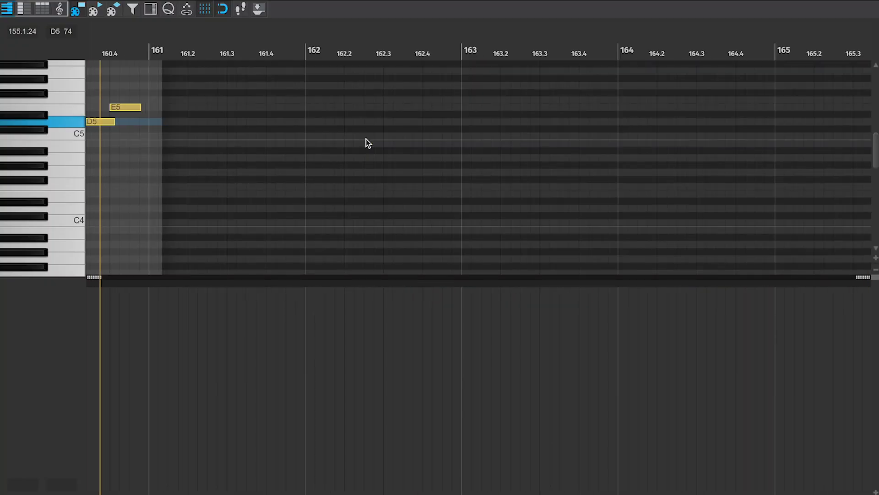
key("space")
Try shifting the second D5 of every bar an eighth note later and audition the rhythm.
scroll(417, 157, "down", 5)
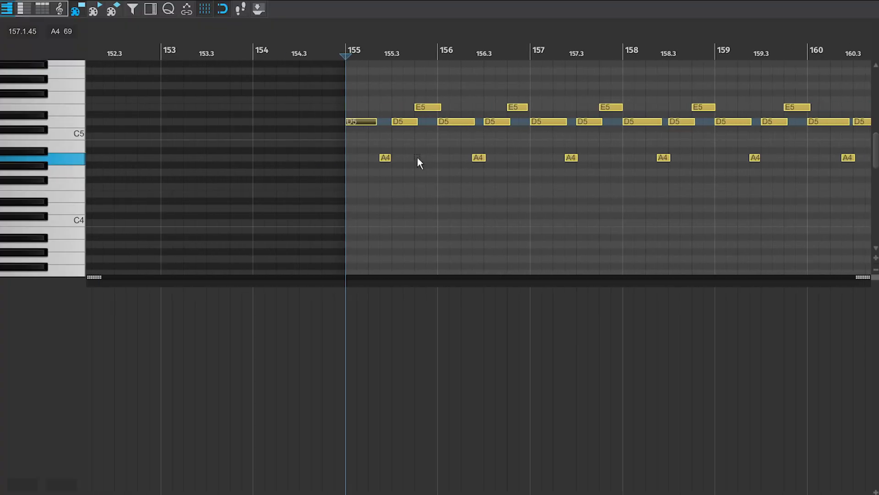
scroll(417, 157, "right", 5)
left_click_drag(744, 144, 299, 123)
left_click(367, 120, "shift")
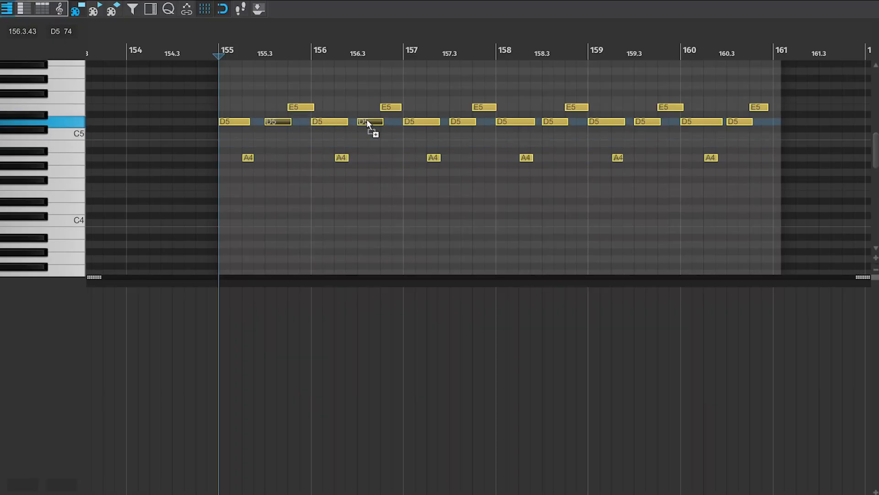
left_click(451, 122, "shift")
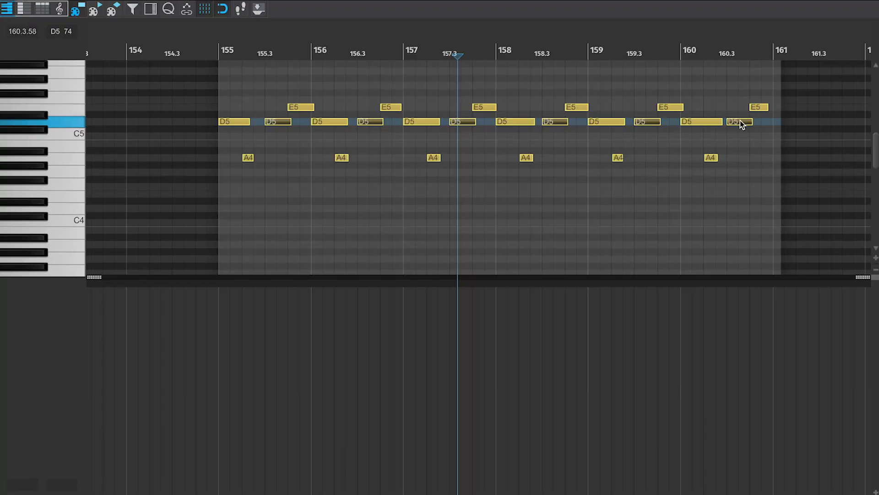
left_click_drag(741, 125, 755, 124)
key("space")
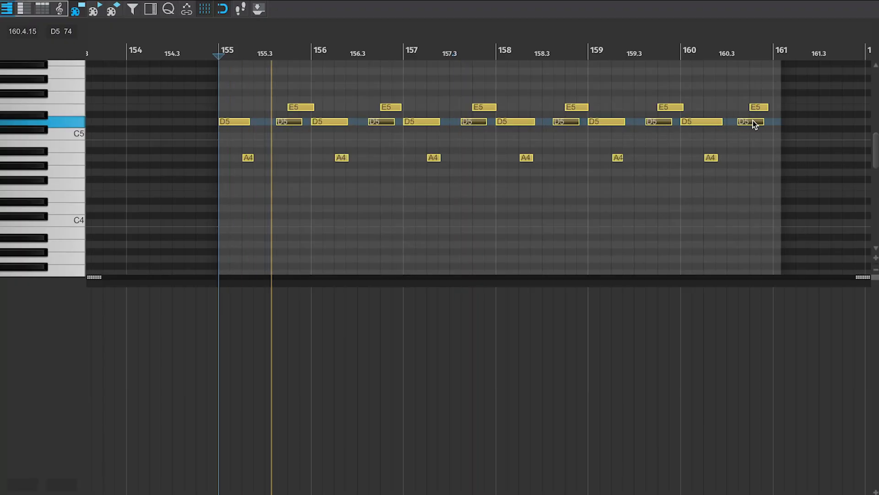
key("space")
Try lengthening every A4 to meet the shifted D5 notes, then undo both the lengthening and the D5 shift.
left_click_drag(763, 145, 273, 160)
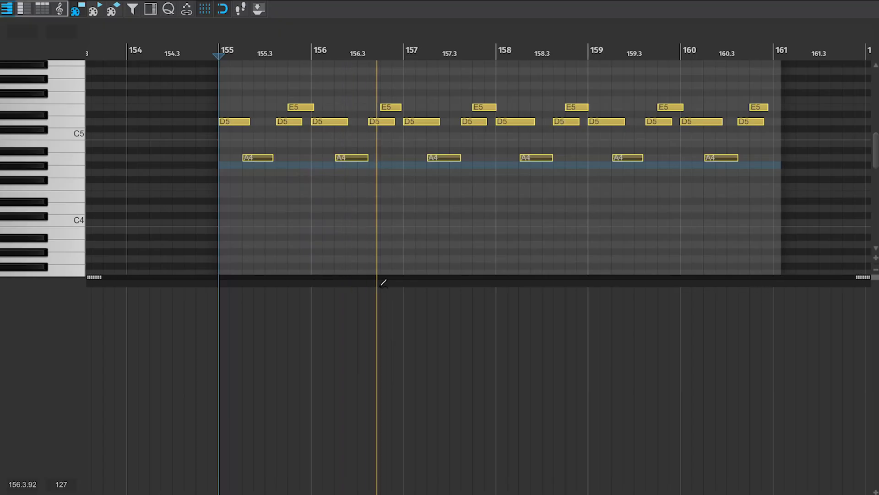
key("space")
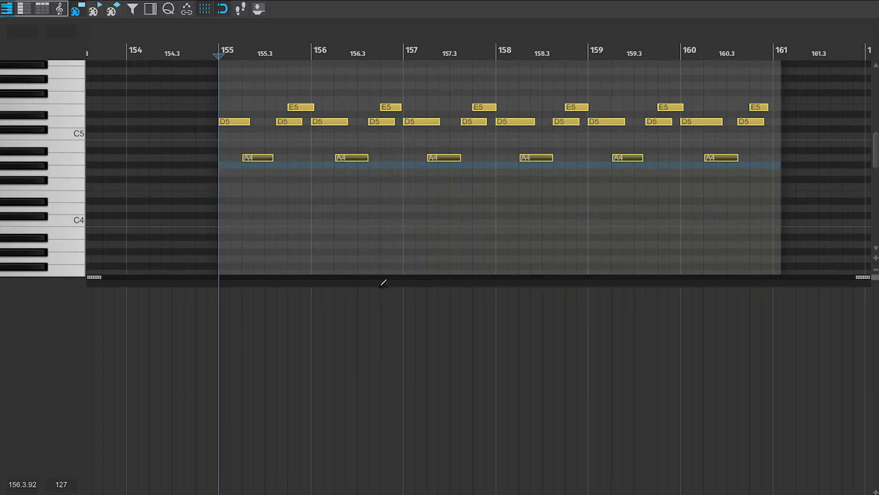
key("ctrl+z")
key("ctrl+z")
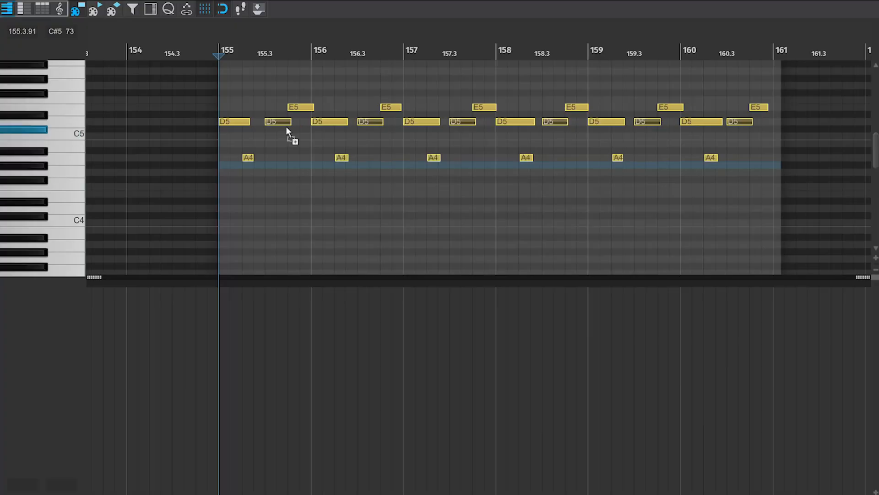
Lengthen every A4 up to the following D5, move every E5 an eighth note later, and audition the result.
left_click_drag(235, 138, 778, 221)
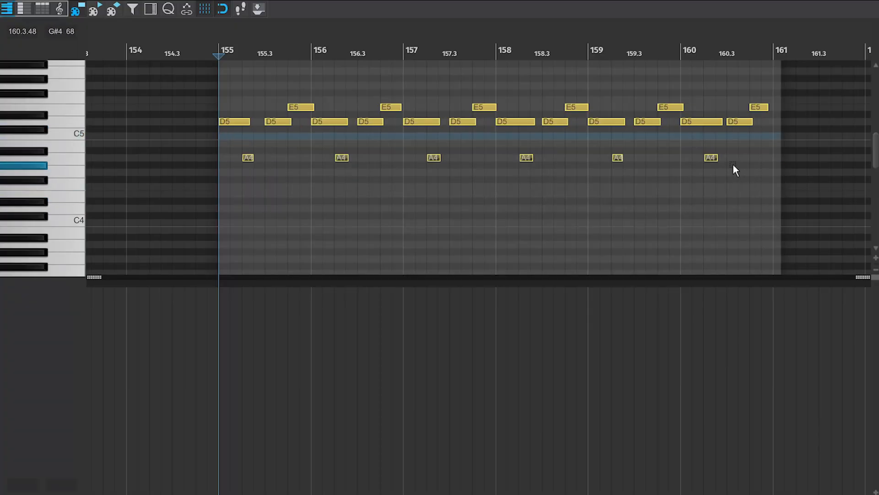
left_click_drag(765, 90, 315, 112)
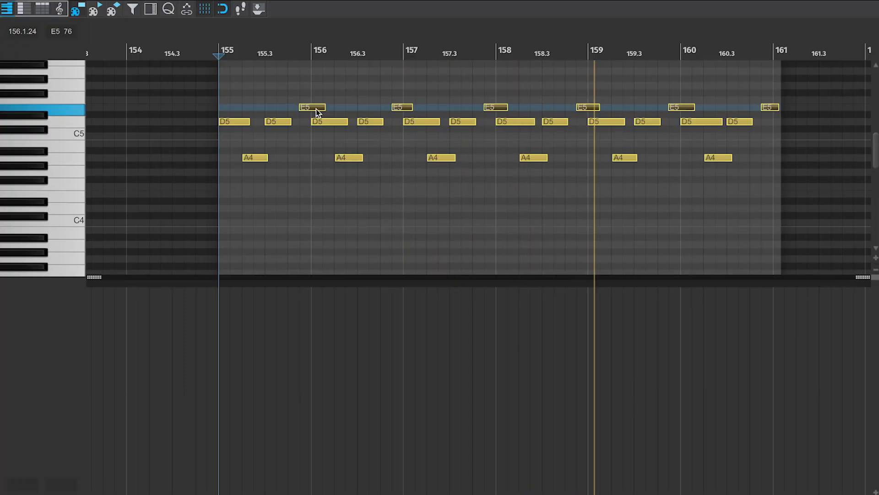
key("space")
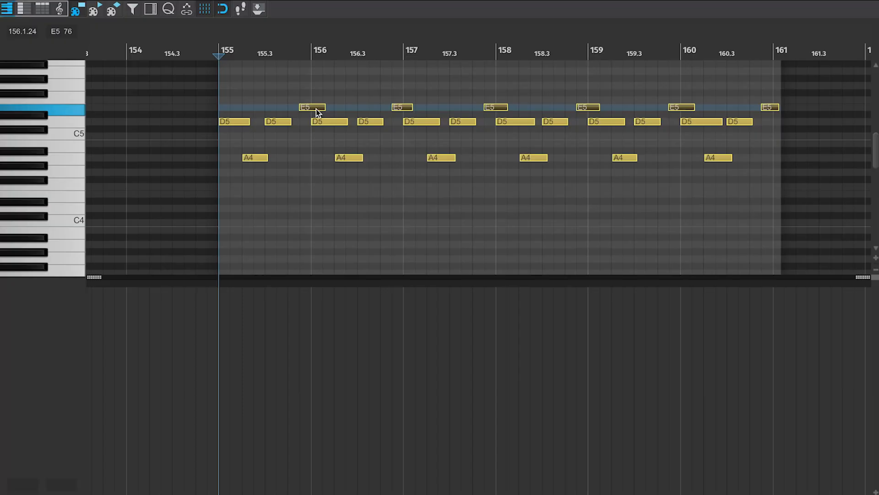
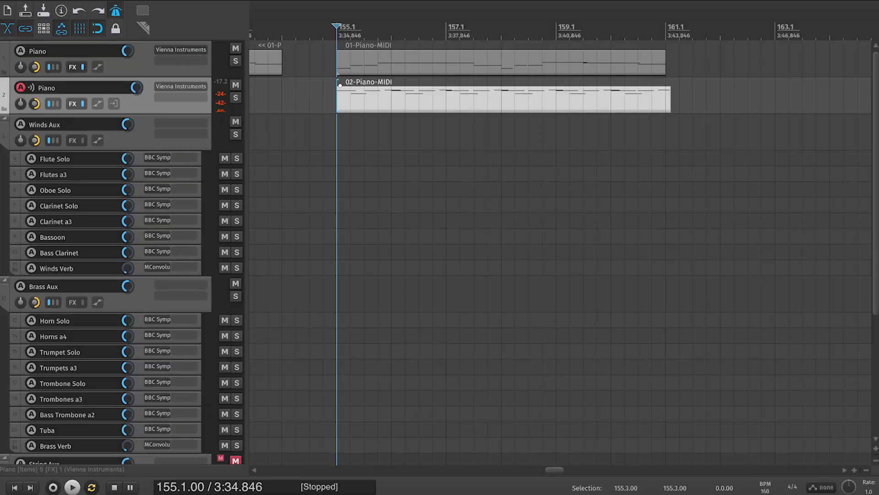
Trim the 02-Piano-MIDI item to six bars and park it at bar 162, with the loop range set from 155.1 to 161.1.
left_click_drag(393, 103, 775, 109)
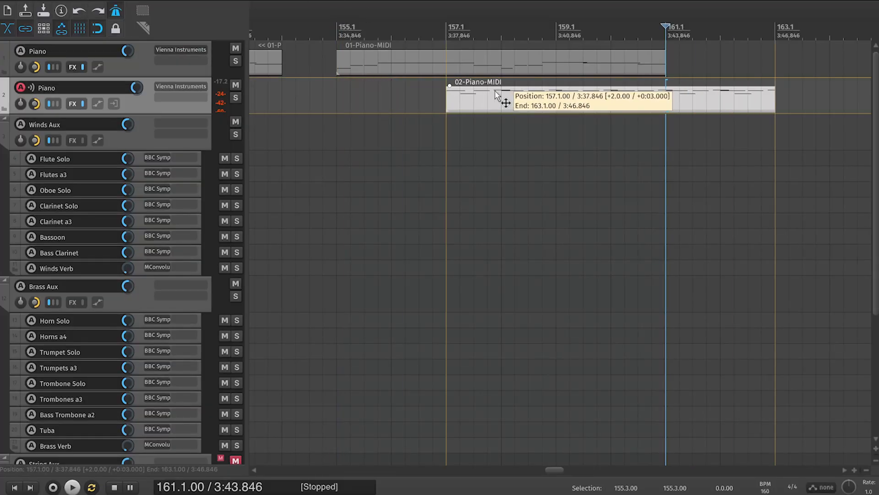
left_click_drag(334, 27, 666, 29)
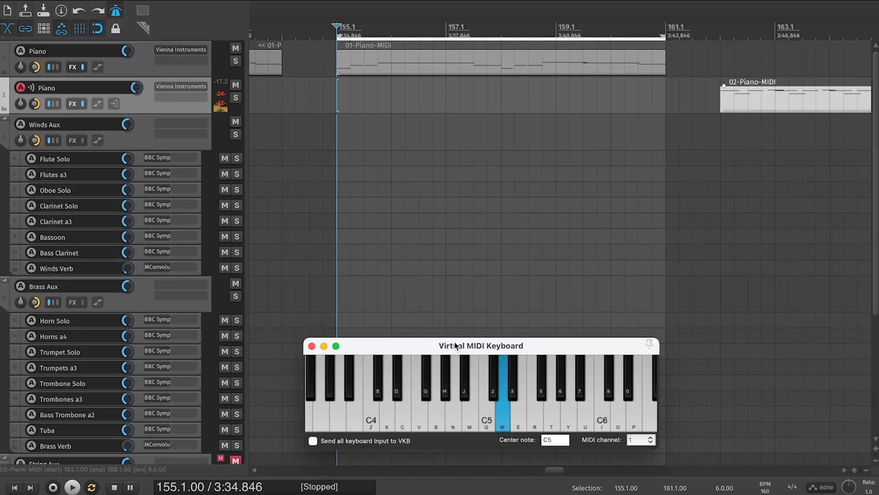
Loop bars 155.1 to 161.1 and improvise a counter-line on the second Piano with A4, D5, B4 and G4.
key("space")
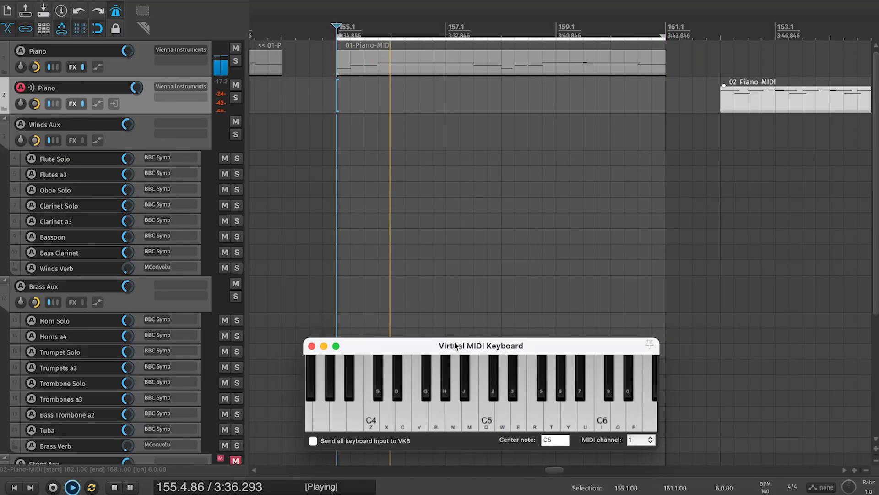
key("n")
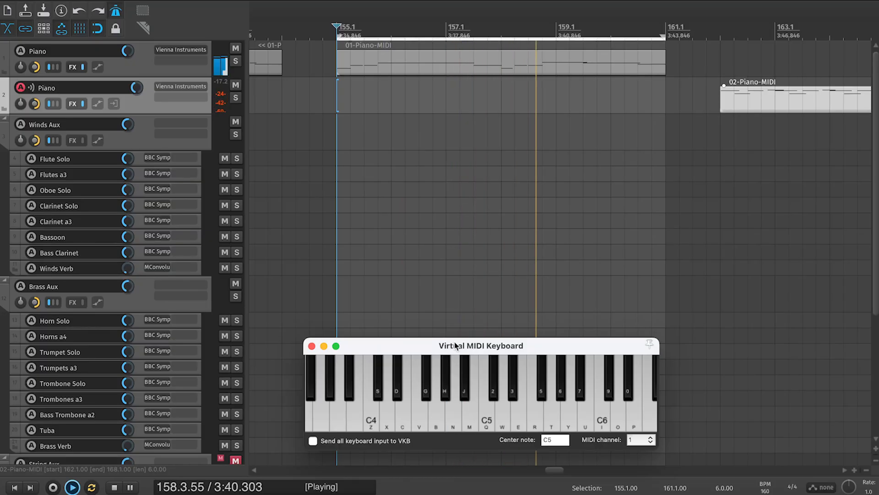
key("o")
key("n")
key("n")
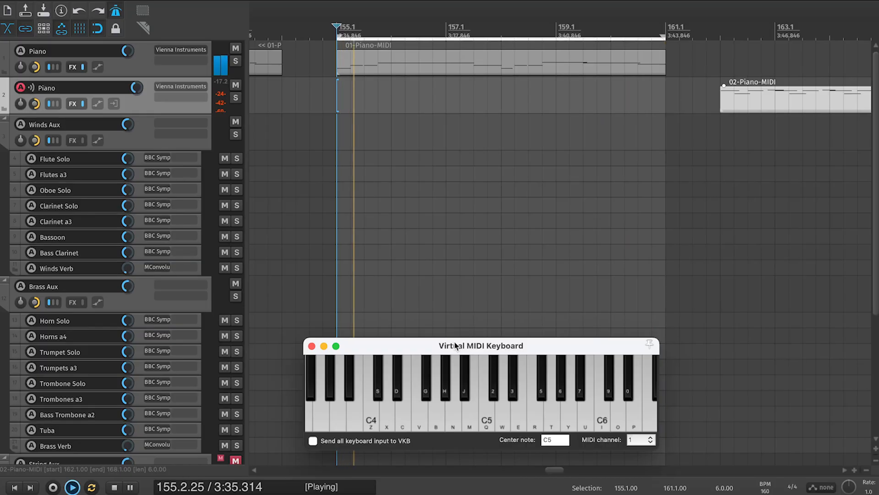
key("w")
key("m")
key("w")
key("n")
key("b")
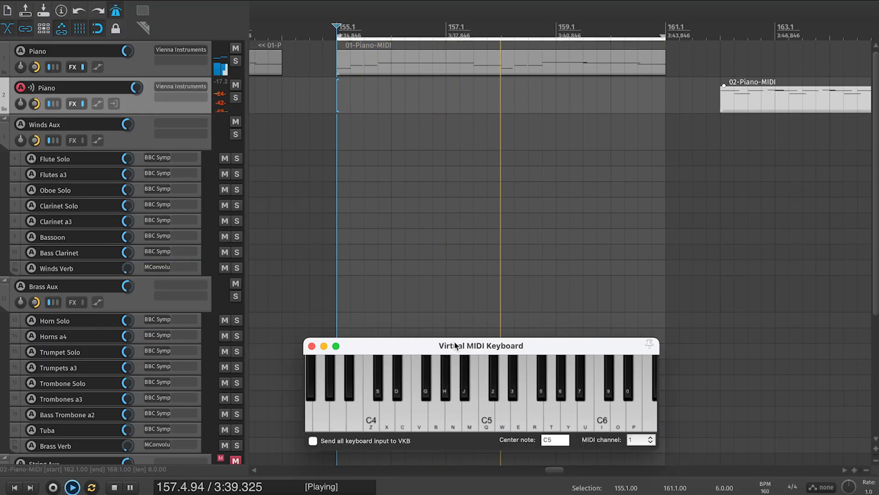
Try C#5 and A4 followed by E5, F5 and F#5 as a rising ending over the looped melody.
key("2")
key("n")
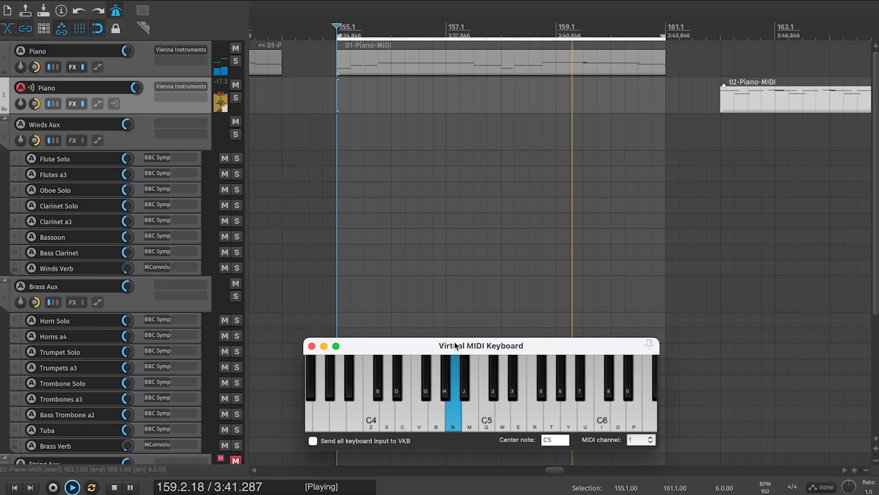
key("e")
key("r")
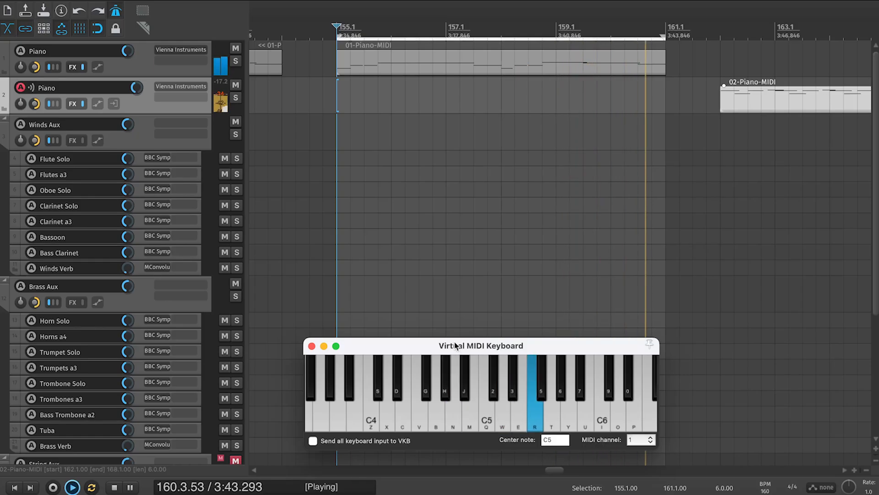
key("5")
key("space")
Rehearse a descending D5, A4, G4, F#4 line over the loop, with E5 and F#5 at the end of the phrase.
key("w")
key("n")
key("b")
key("g")
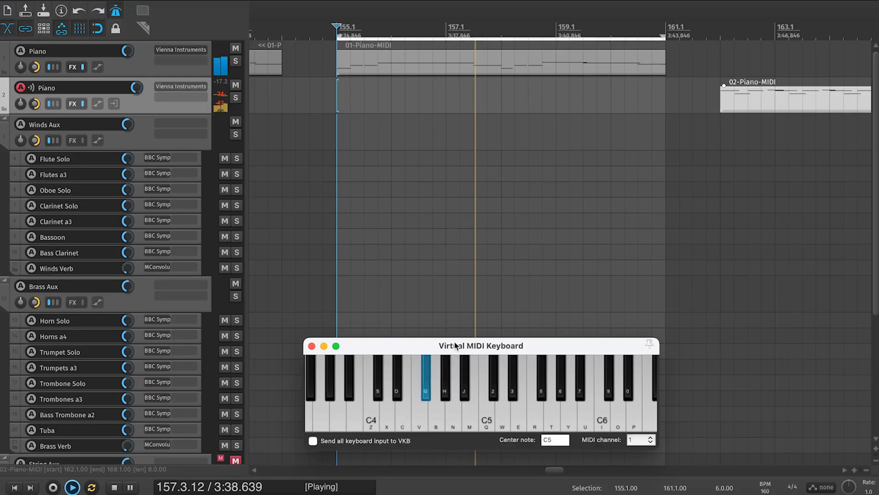
key("w")
key("n")
key("b")
key("e")
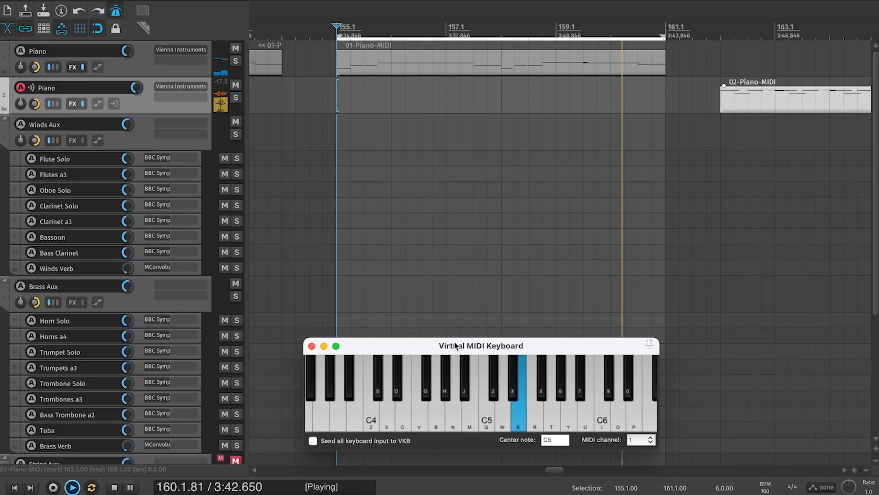
key("5")
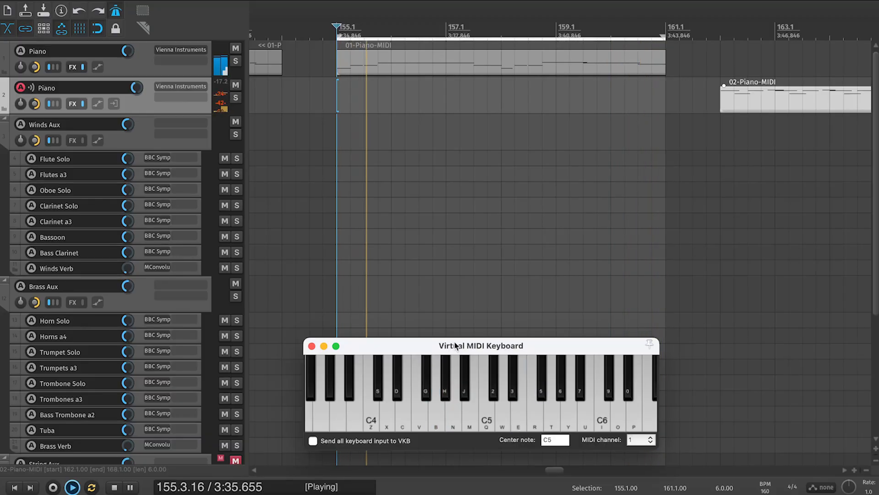
Test C#5 against D5 as the starting note of the descent through A4 and G4 to F#4 over the loop.
key("2")
key("n")
key("b")
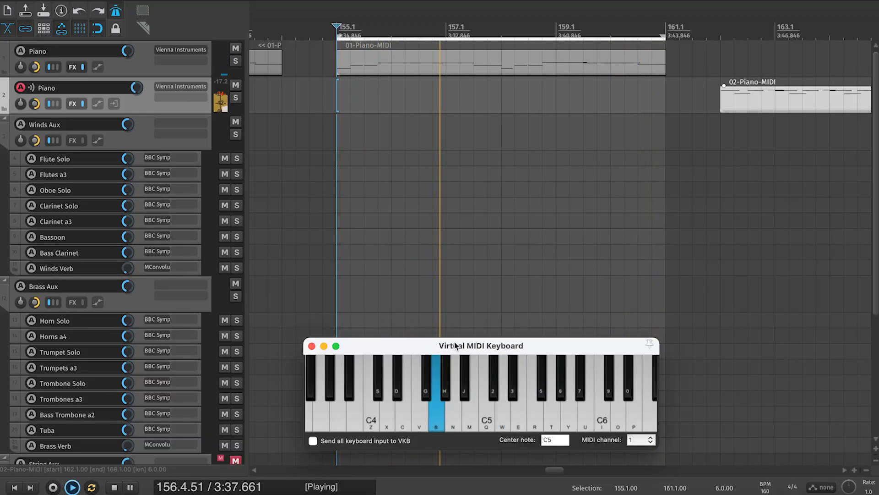
key("g")
key("b")
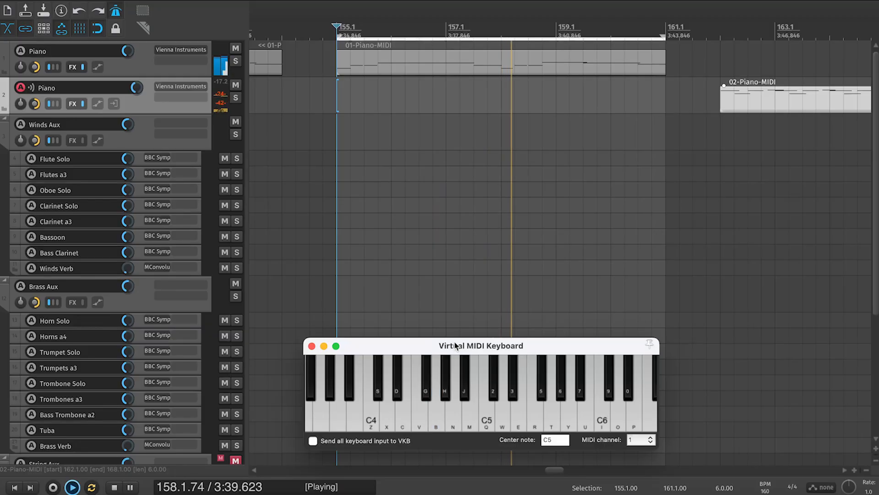
key("w")
key("n")
key("g")
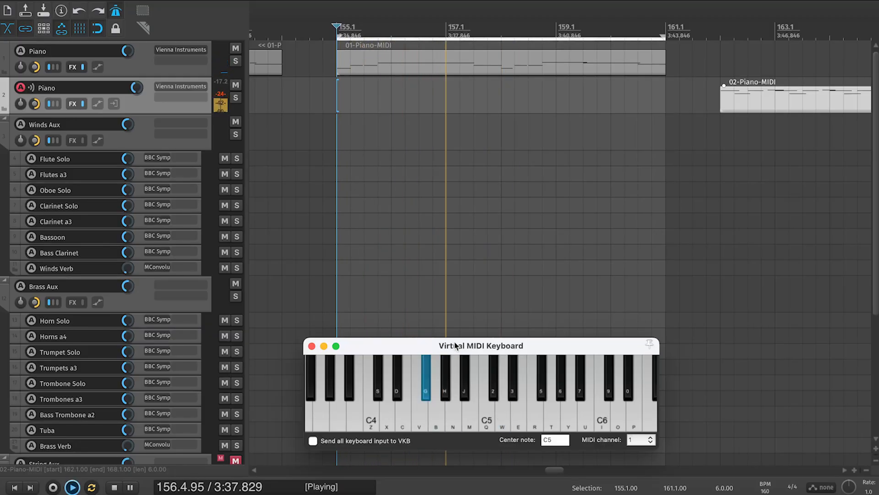
Try returning from G4 through A4 to D5 over the loop, closing with G4, E5 and F#5.
key("b")
key("n")
key("w")
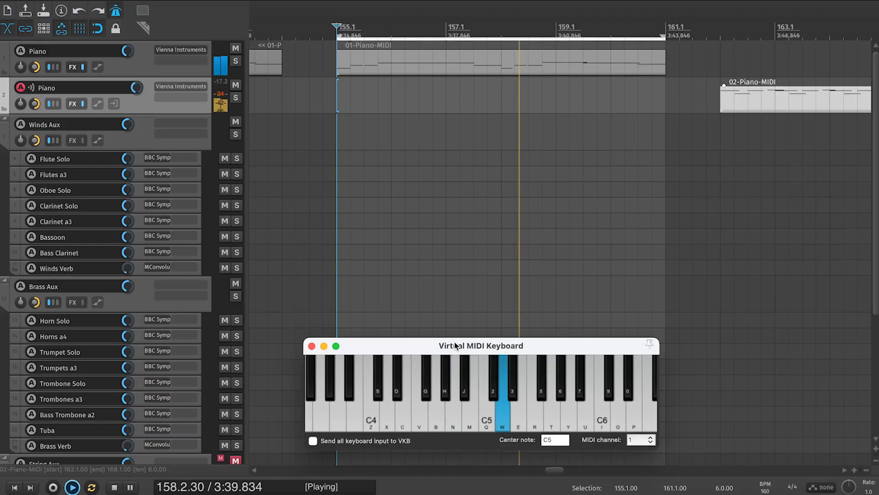
key("w")
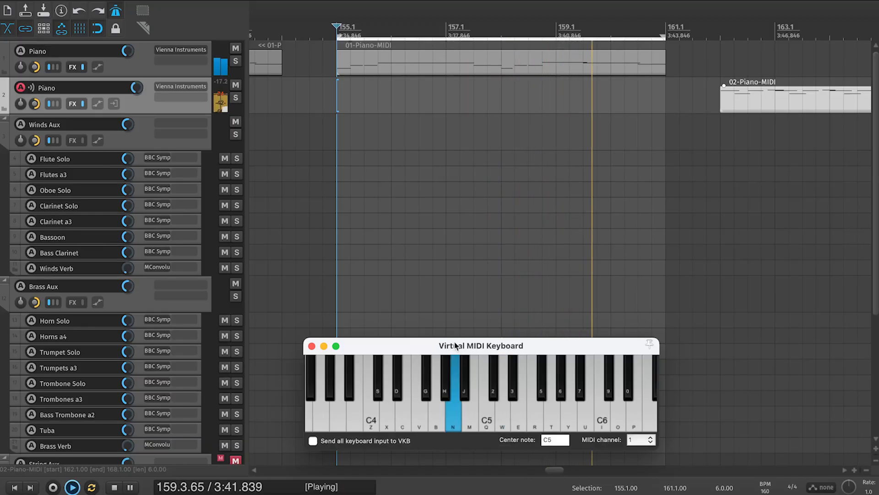
key("b")
key("e")
key("space")
key("5")
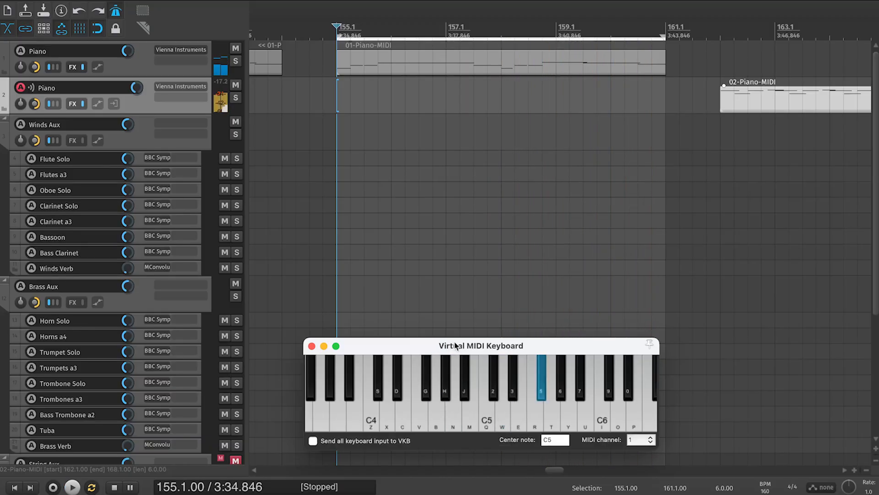
Rehearse a repeating D5, A4, G4 figure over the looped melody, with F#5 and D5 ending the phrase.
key("w")
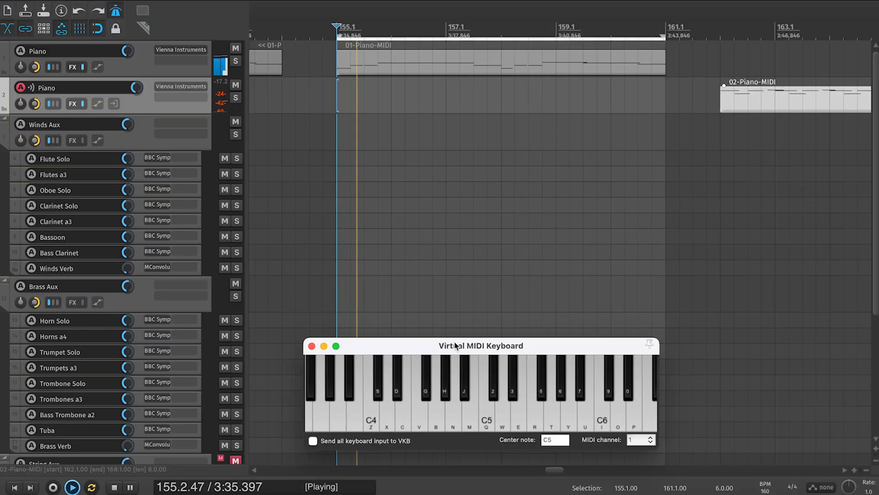
key("w")
key("n")
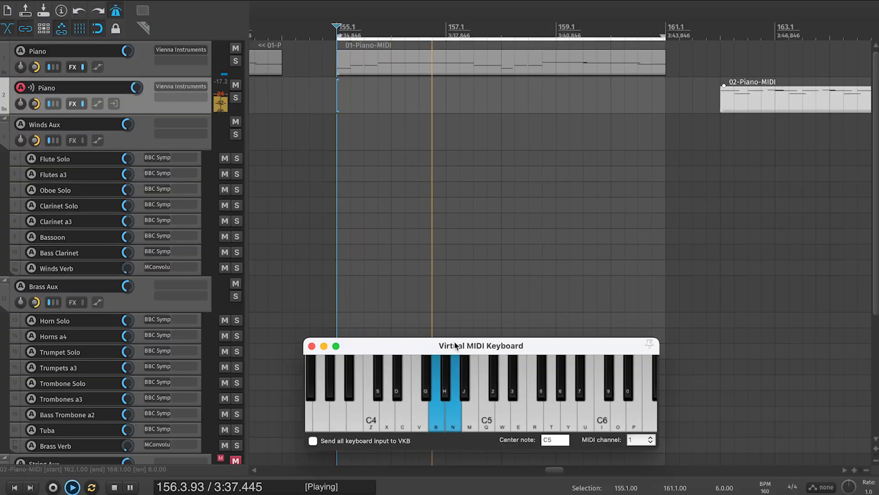
key("b")
key("w")
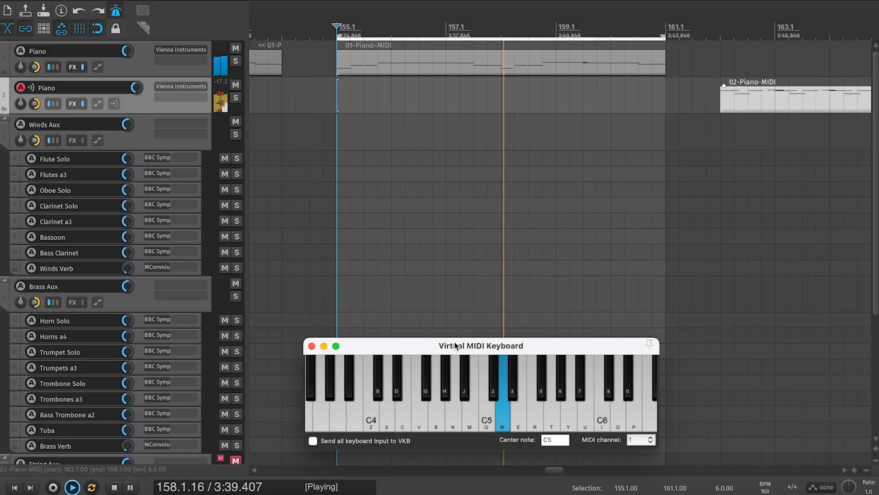
key("w")
key("n")
key("n")
key("b")
key("5")
key("w")
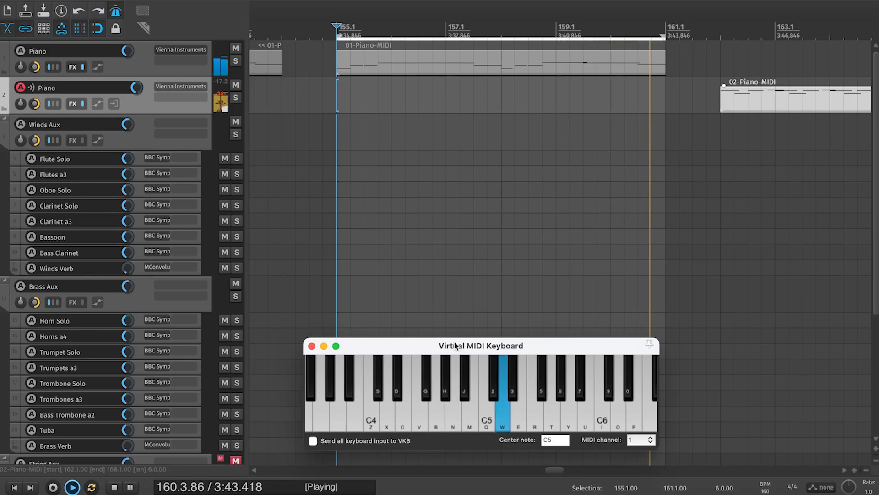
key("w")
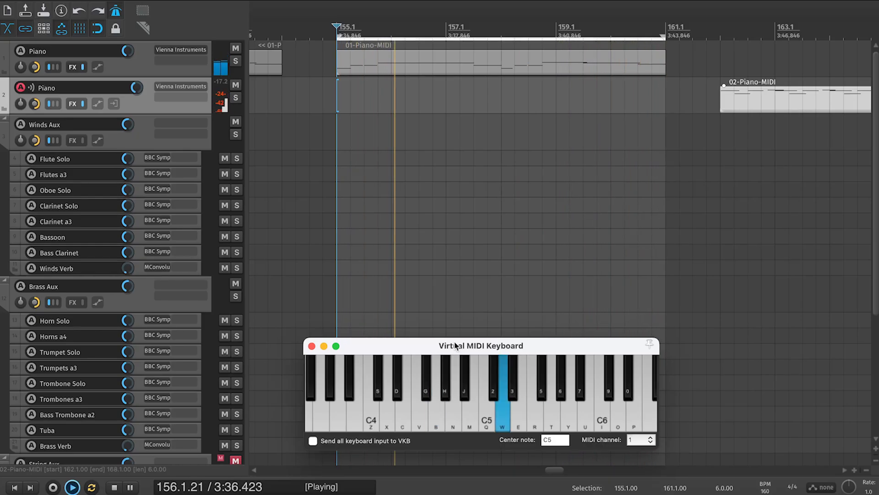
key("n")
key("b")
key("b")
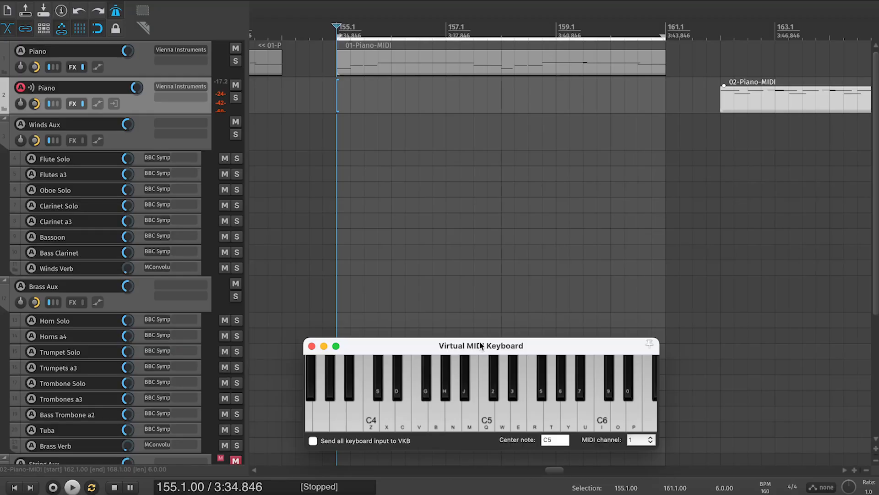
Restart the loop and practise the line D5, A4, G4, F#4, G4, A4 against the melody.
key("space")
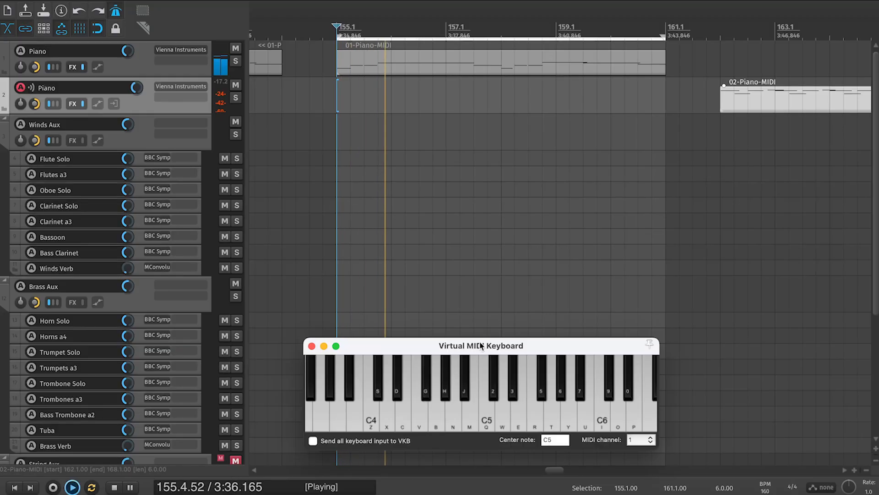
key("w")
key("n")
key("b")
key("g")
key("b")
key("n")
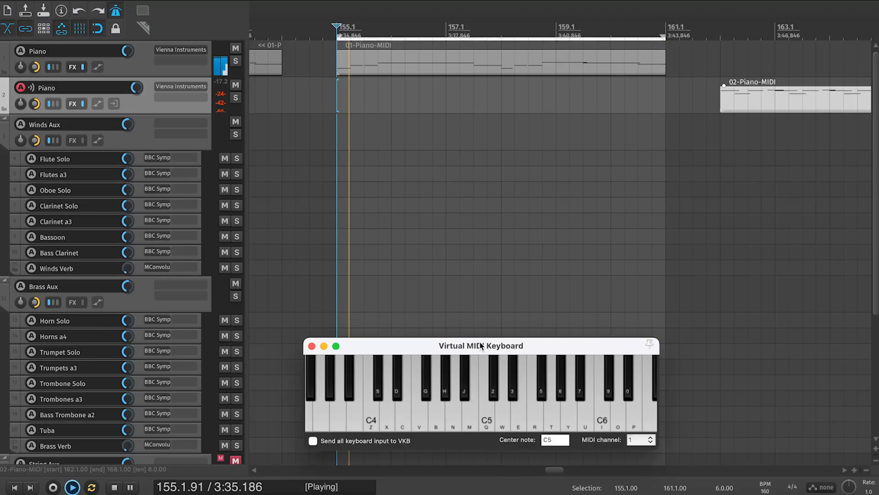
Rehearse the full six-bar line from D5 down to F#4 and back up to D5, ending with A4, G4, F#5 and D5.
key("w")
key("n")
key("n")
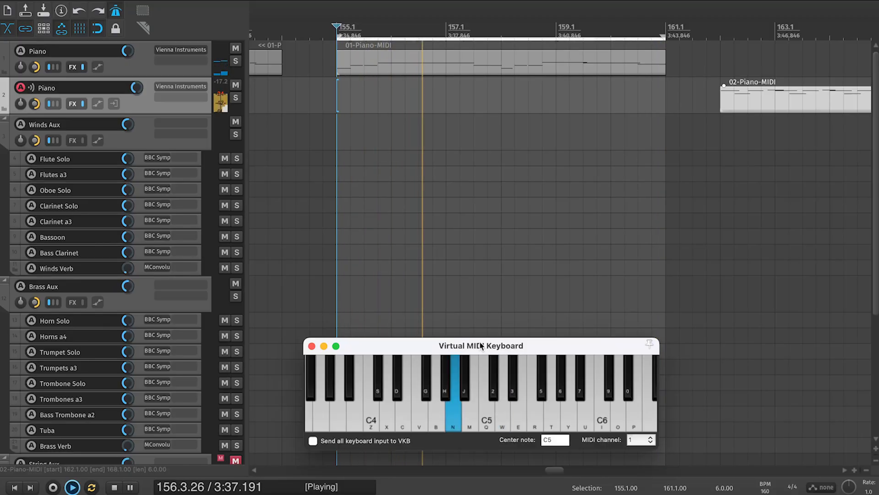
key("b")
key("g")
key("b")
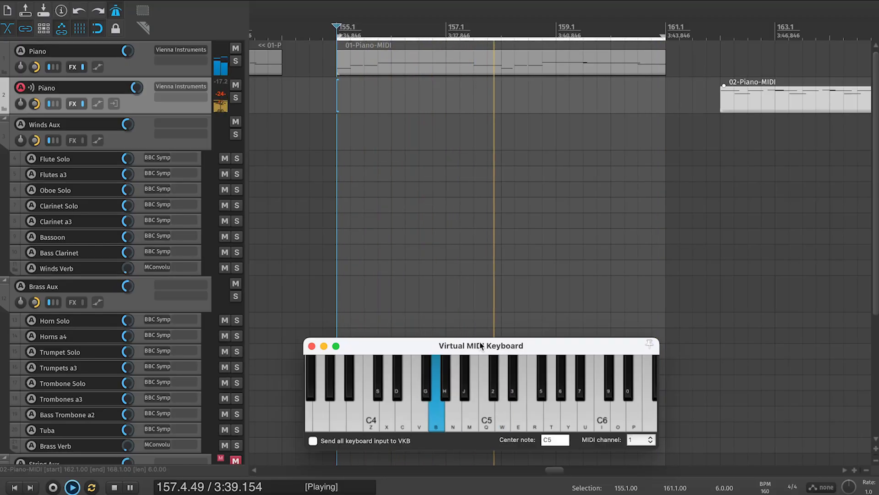
key("n")
key("w")
key("n")
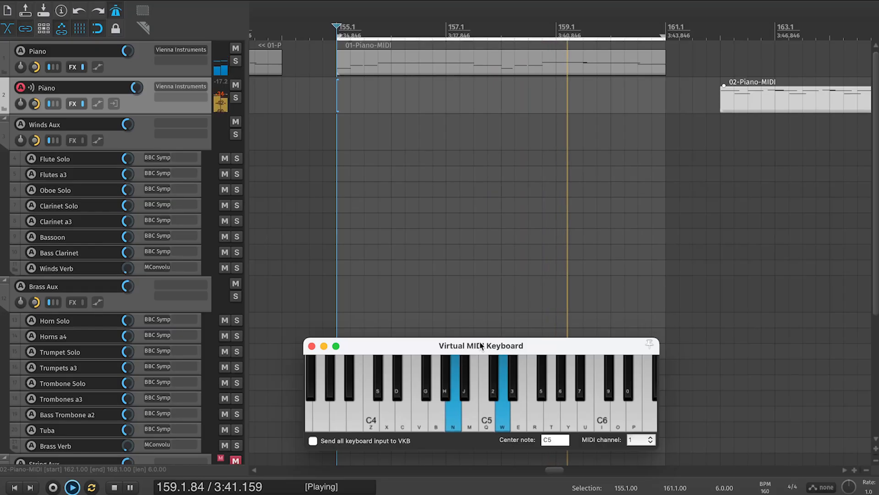
key("b")
key("5")
key("w")
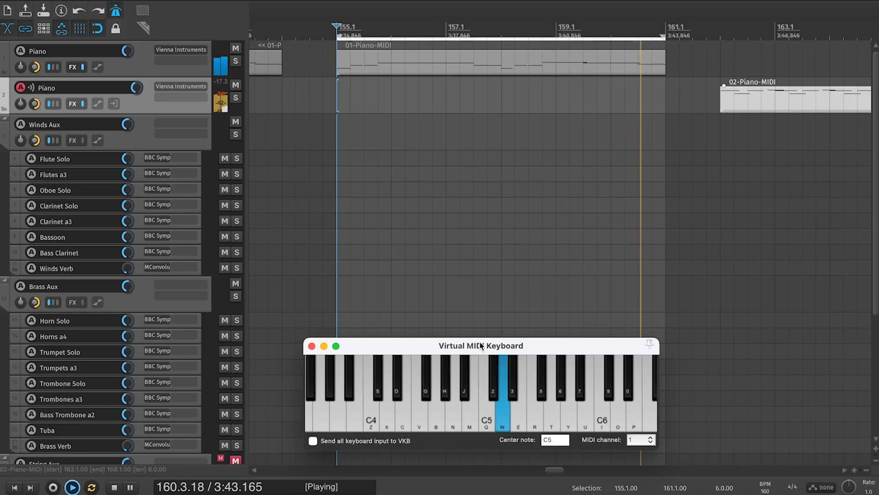
key("space")
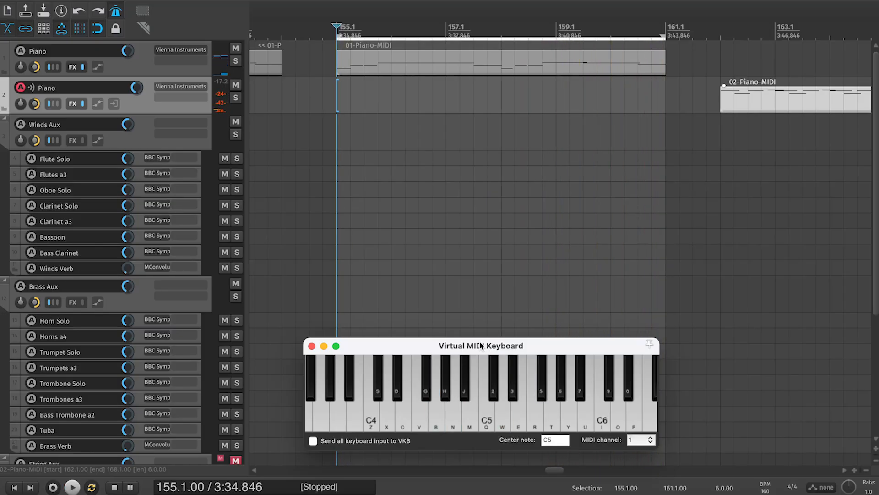
Clear the loop range and move the parked 02-Piano-MIDI item two bars later to bar 164.
left_click(370, 33)
left_click_drag(756, 101, 865, 102)
Record a counter-line on the second Piano track from bar 155, playing D5, A4, F#4, G4, A4, D5, A4, G4, F5 and D5.
left_click(408, 344)
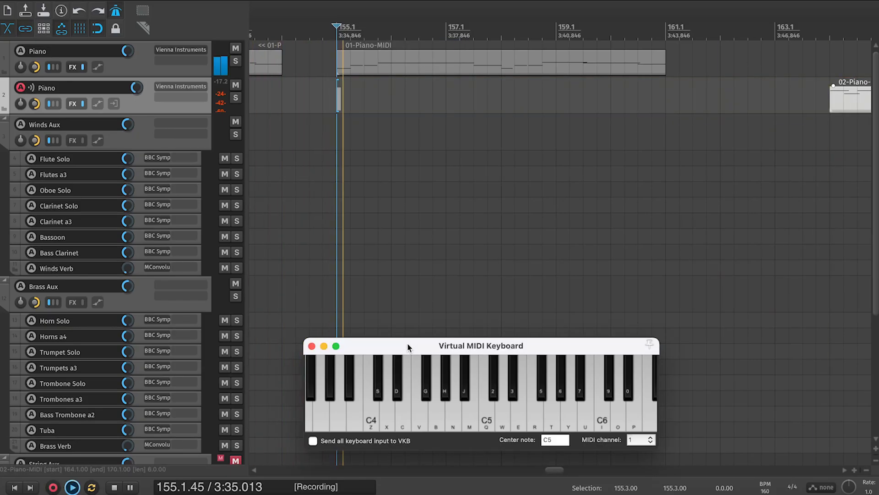
key("w")
key("n")
key("n")
key("g")
key("b")
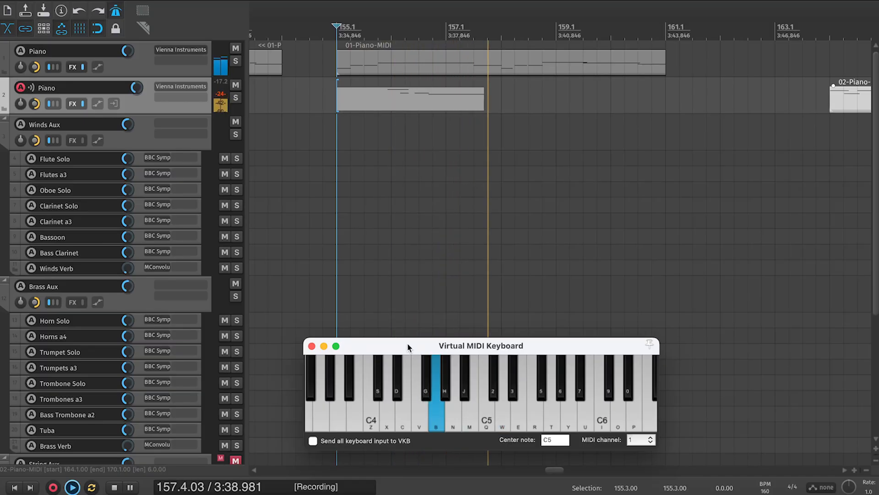
key("n")
key("w")
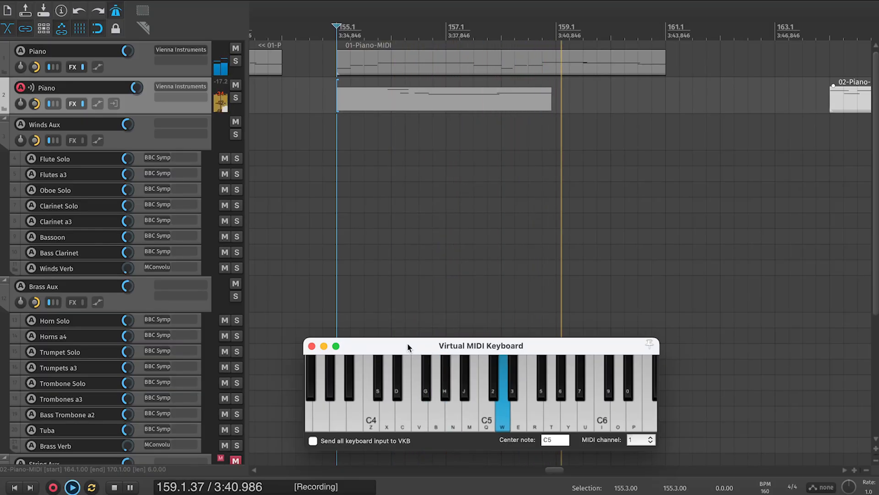
key("n")
key("b")
key("r")
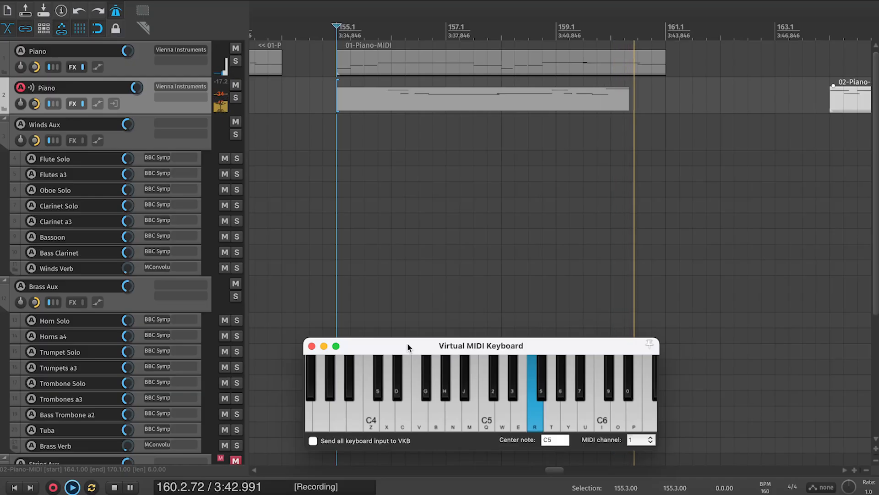
key("w")
key("space")
key("Return")
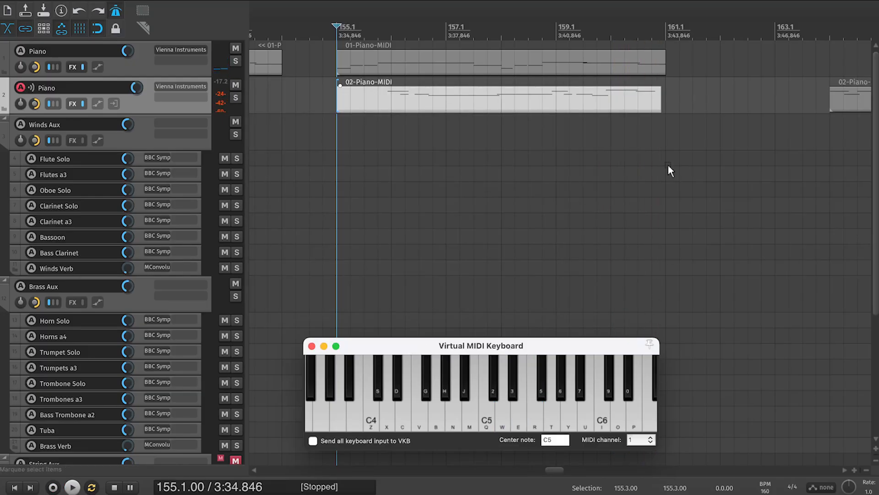
Extend the end of the 02-Piano-MIDI item to bar 161 and open it in the MIDI editor.
left_click_drag(661, 103, 670, 105)
left_click(637, 102)
double_click(637, 102)
scroll(420, 111, "up", 3)
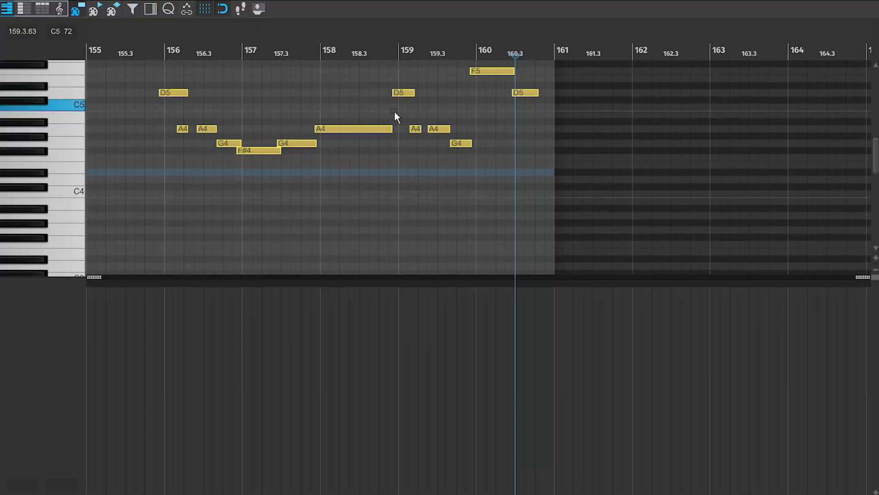
Quantize all notes in the 02-Piano-MIDI item and close the MIDI editor.
left_click(345, 125)
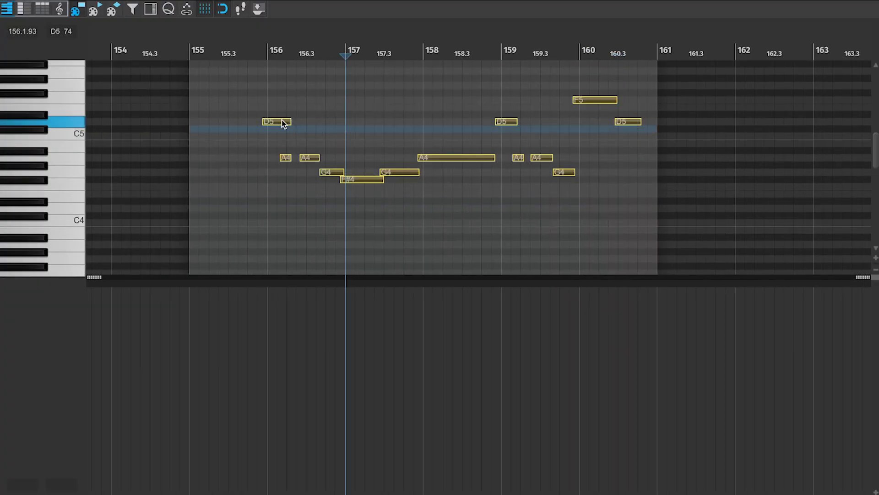
key("q")
key("Return")
key("Escape")
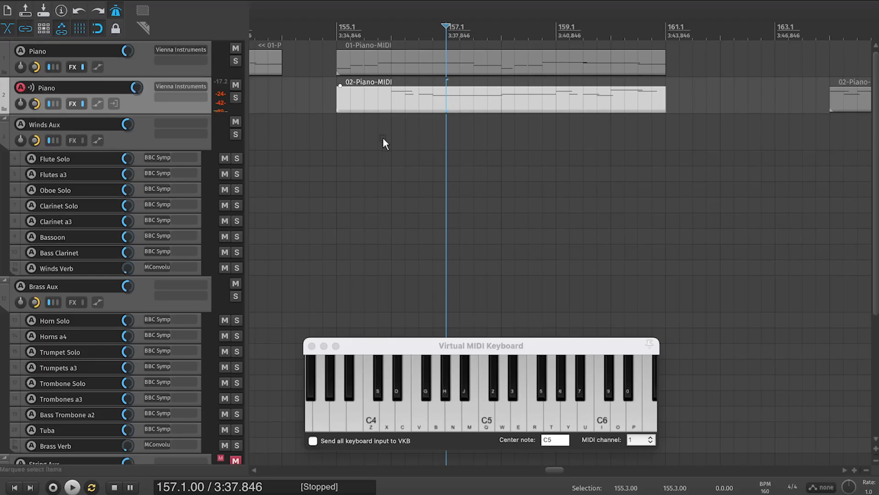
Reopen the 02-Piano-MIDI item, raise the F5 note at bar 160 to F#5 and lengthen the last D5 note to bar 161.
left_click(392, 108)
double_click(431, 92)
scroll(466, 166, "up", 3)
scroll(462, 165, "right", 5)
left_click(510, 129)
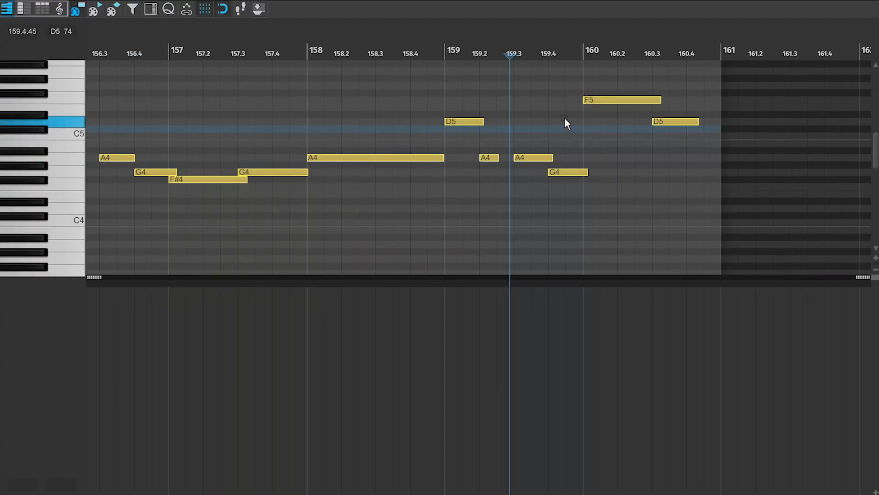
left_click(598, 100)
left_click_drag(600, 101, 601, 95)
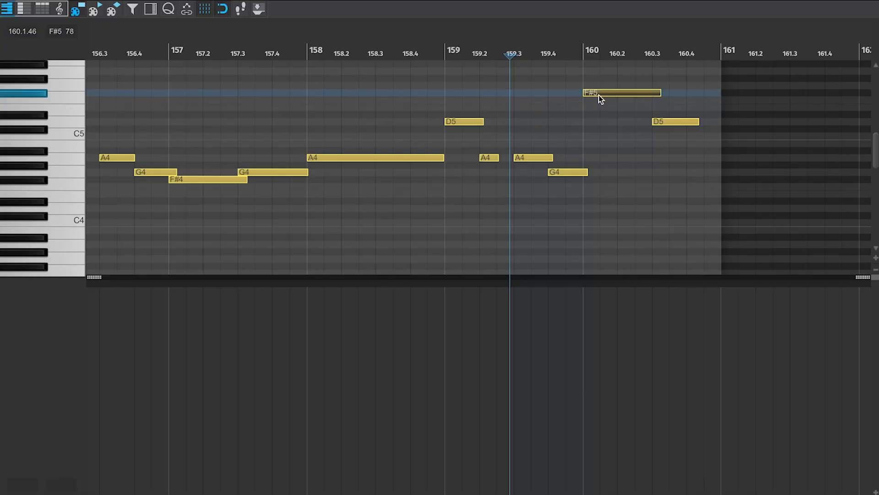
left_click_drag(698, 120, 721, 121)
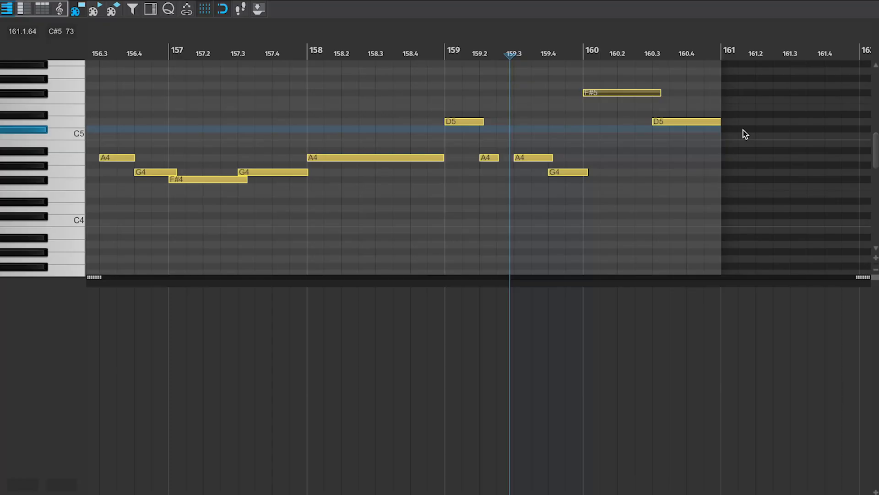
Play the phrase from bar 155 and try the last note at beat 160.3 as E5.
scroll(655, 143, "left", 5)
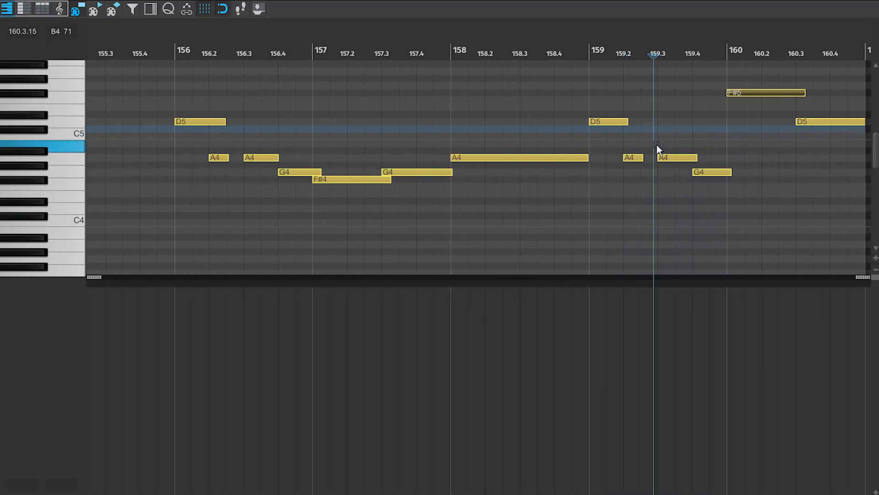
scroll(656, 144, "left", 2)
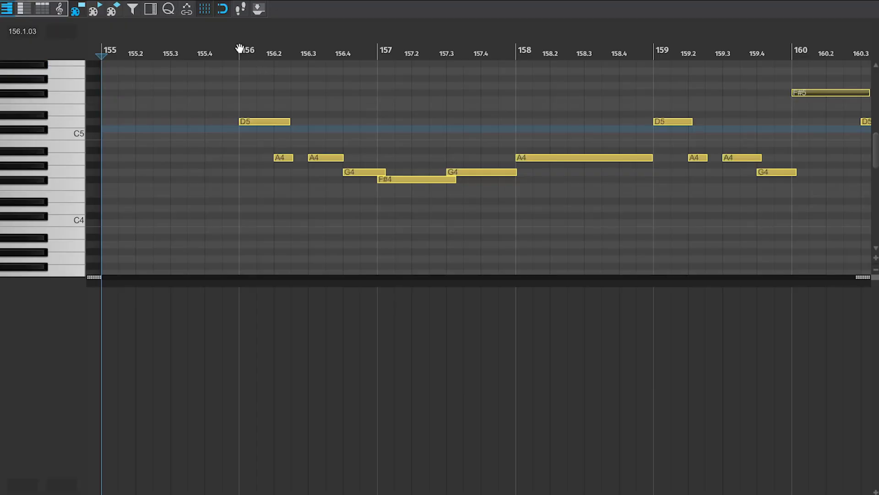
key("space")
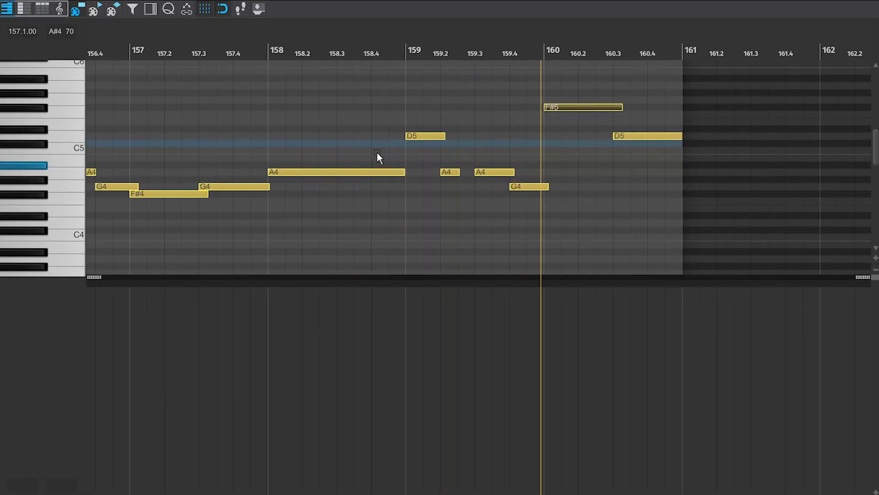
left_click(625, 145)
left_click_drag(631, 136, 631, 121)
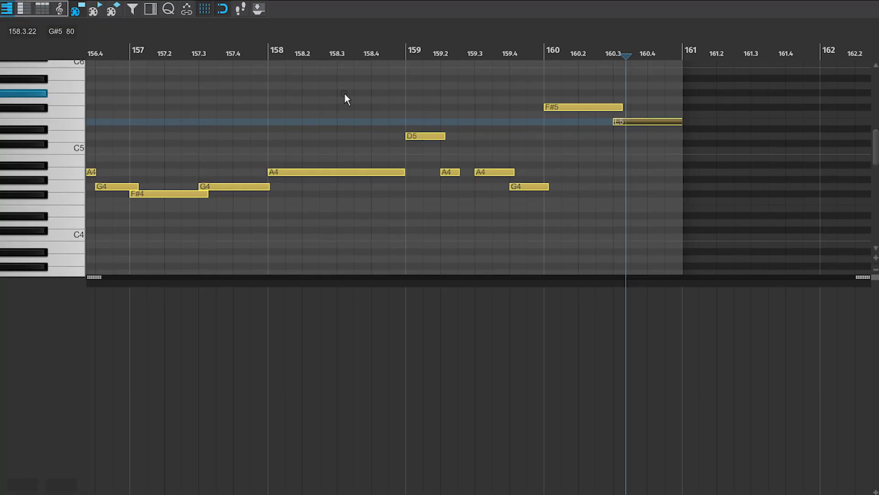
key("space")
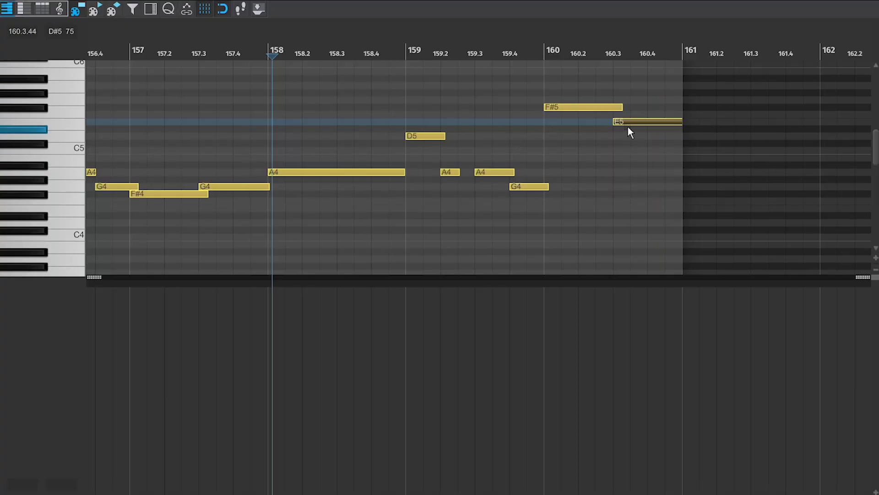
Try the last note at beat 160.3 as G5, C#5 and A4, auditioning the phrase between changes.
left_click_drag(631, 121, 630, 102)
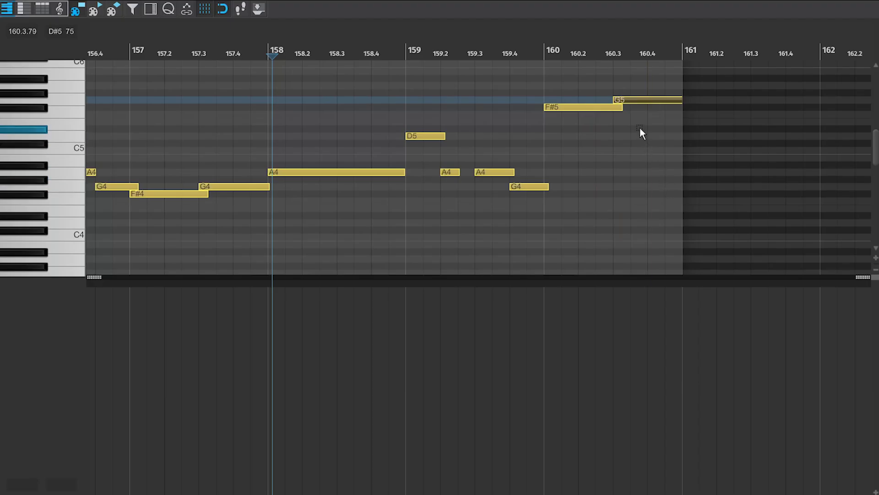
left_click_drag(637, 99, 639, 144)
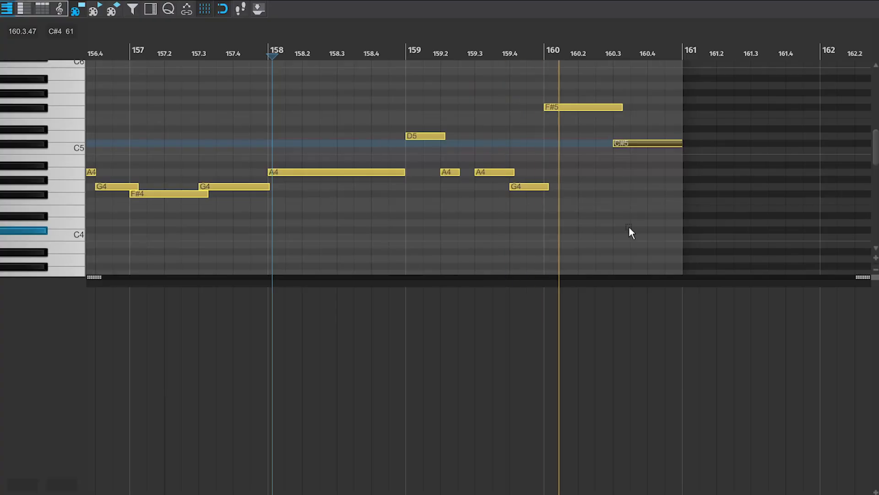
key("space")
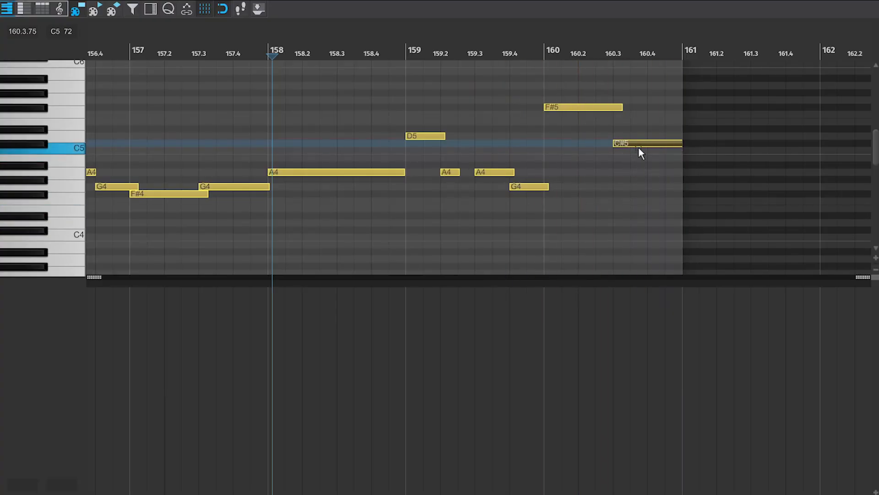
left_click_drag(639, 142, 637, 171)
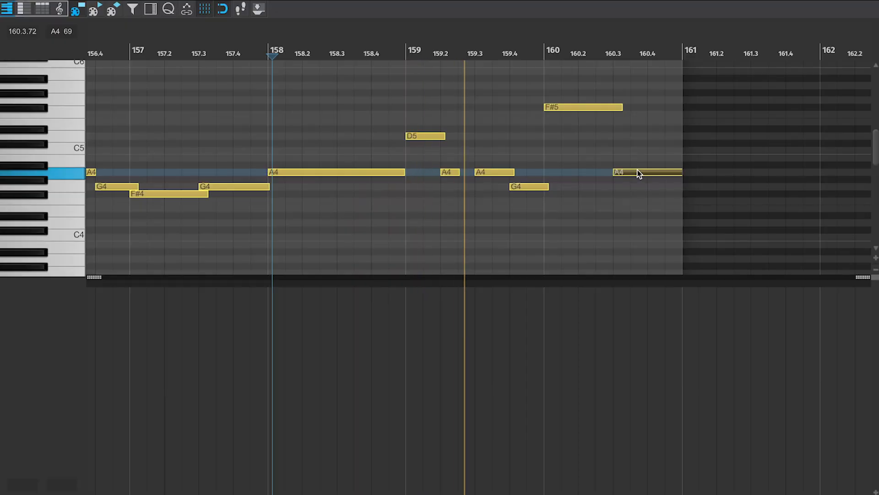
Try the note at bar 160 as F#4, play the phrase from bar 155, and return the note to F#5.
left_click_drag(588, 106, 589, 193)
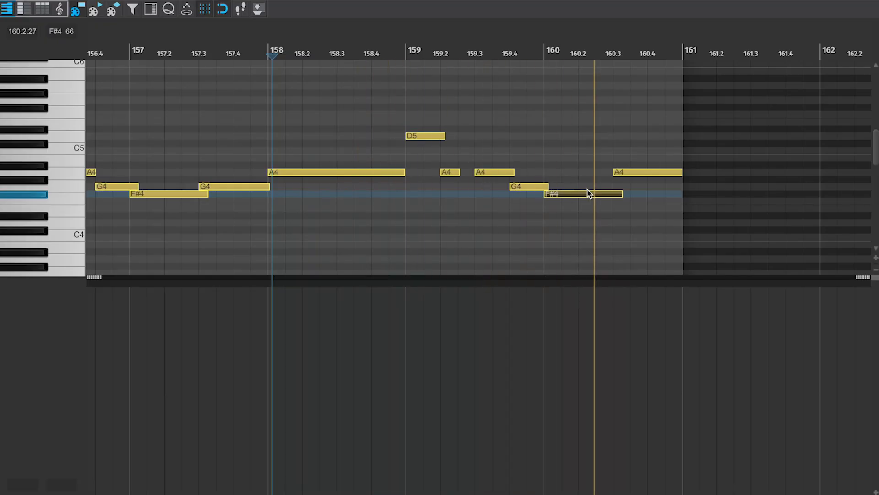
scroll(588, 194, "left", 7)
scroll(589, 194, "right", 7)
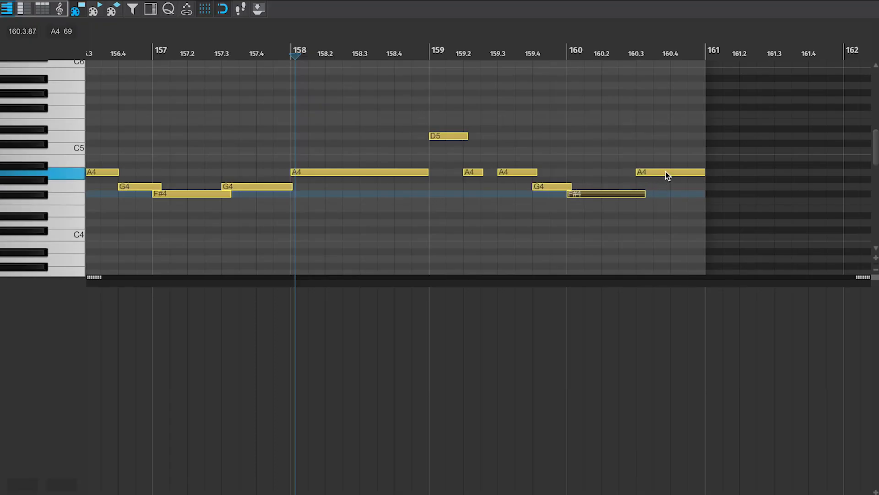
key("Home")
key("space")
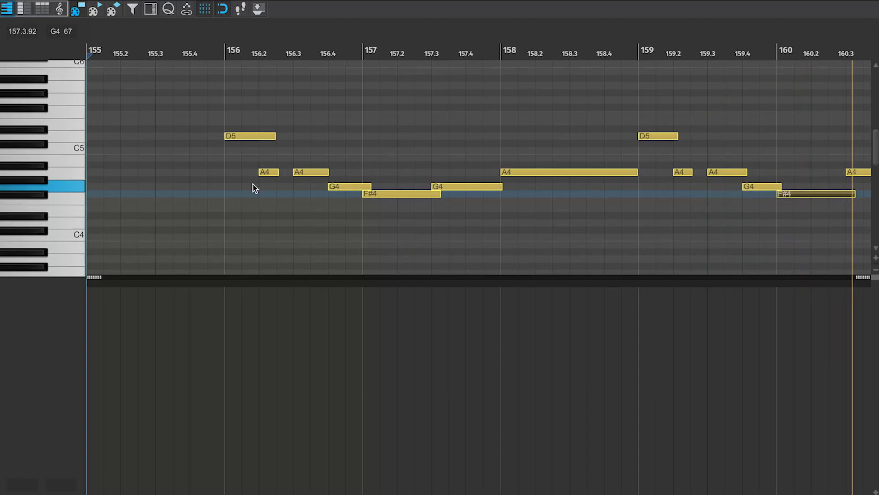
key("space")
scroll(253, 184, "left", 15)
scroll(253, 184, "right", 6)
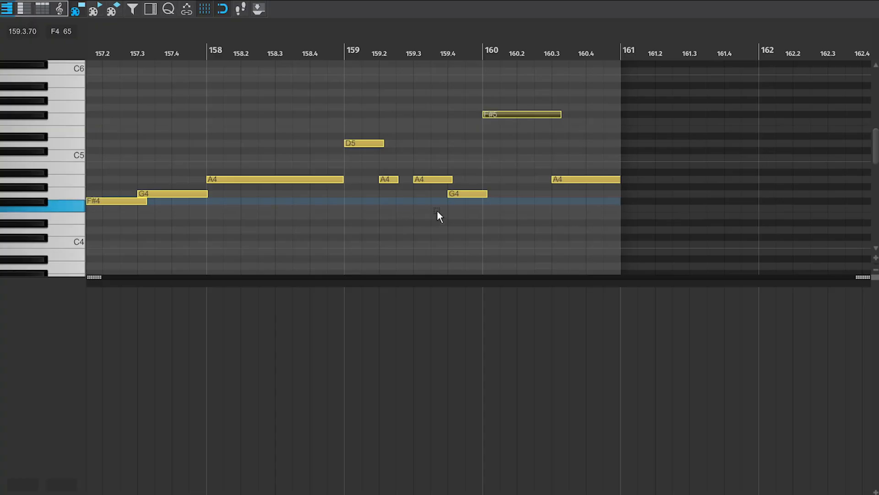
Play the phrase from bar 155 again and raise the last note at beat 160.3 to E5.
key("space")
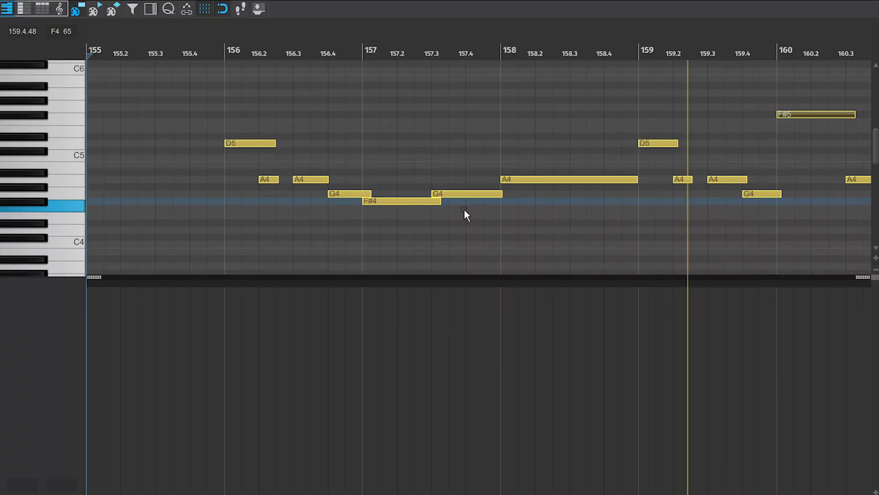
key("space")
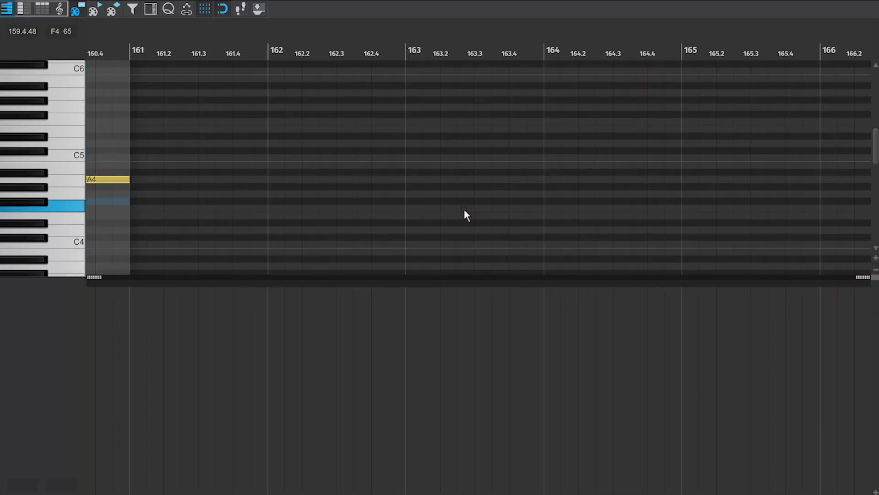
scroll(426, 197, "left", 3)
left_click_drag(408, 176, 407, 129)
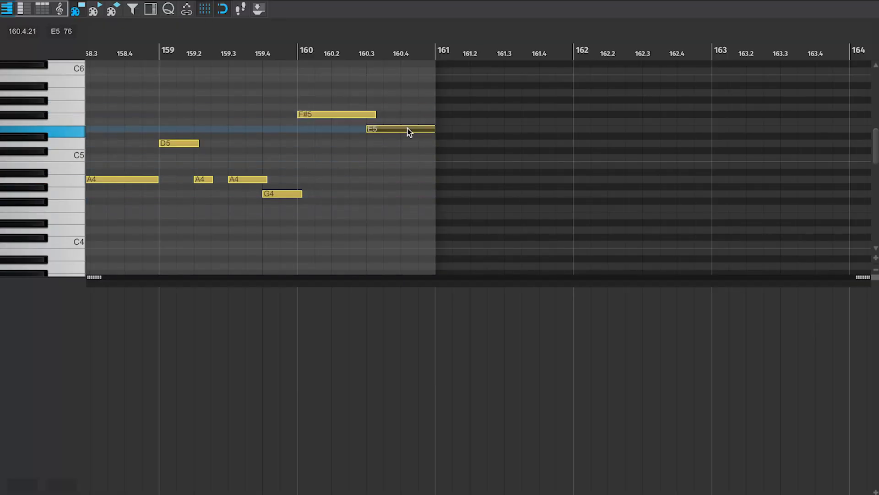
scroll(408, 128, "left", 5)
scroll(408, 128, "up", 1)
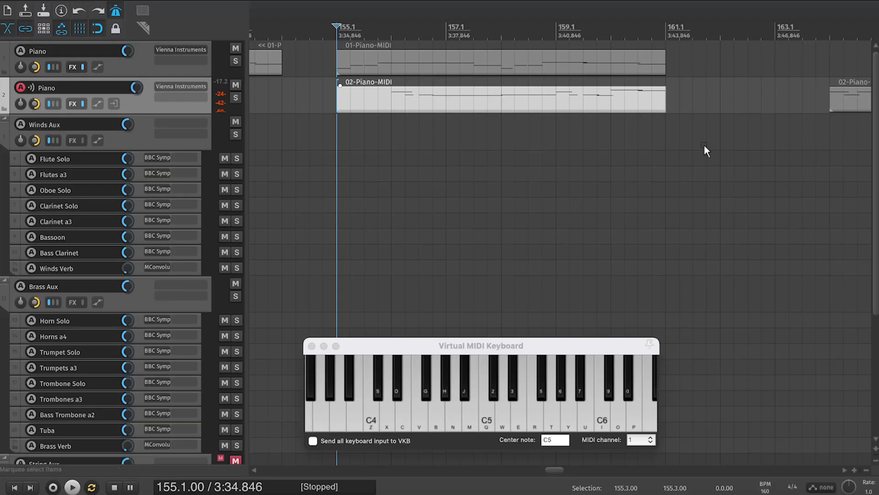
Check the ending notes of the 01-Piano-MIDI item, then reopen the 02-Piano-MIDI item.
double_click(614, 70)
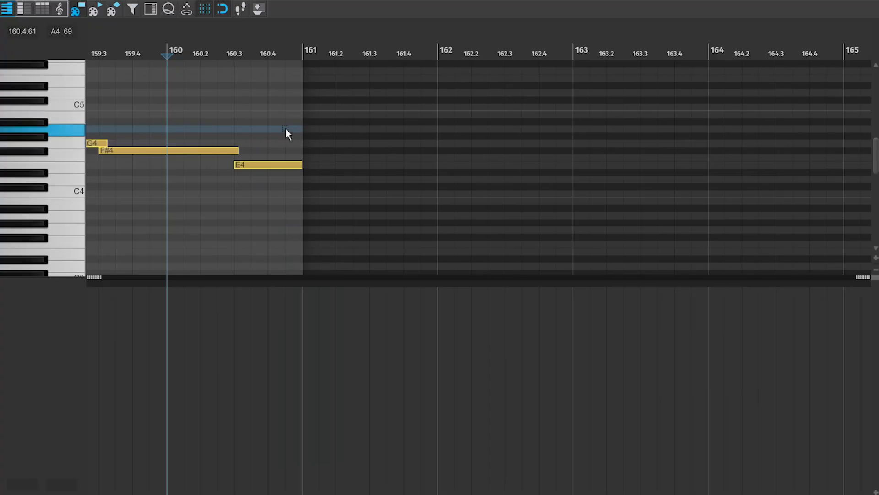
key("Escape")
double_click(531, 107)
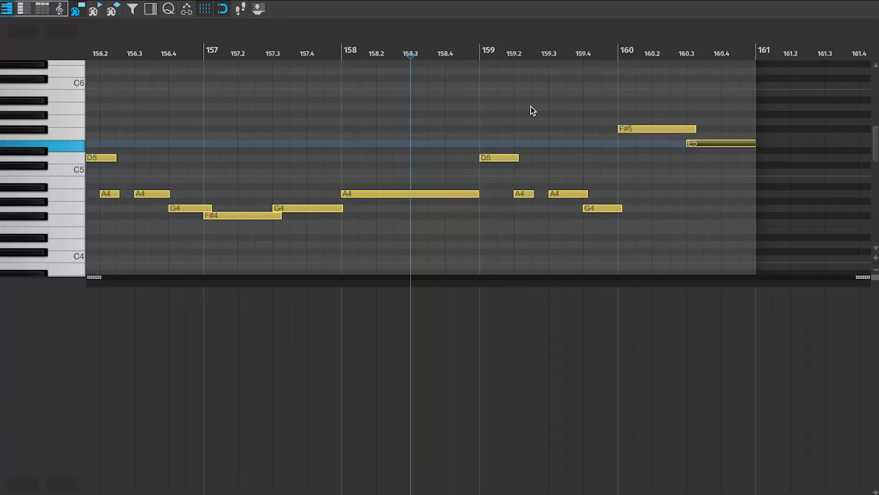
left_click(710, 147)
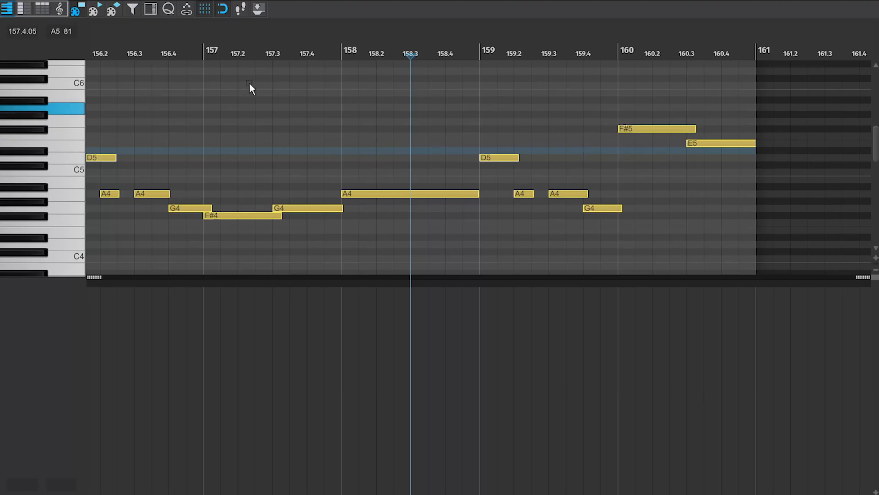
Play the phrase from bar 157, try the last note as G5 and play it again.
left_click(204, 47)
key("space")
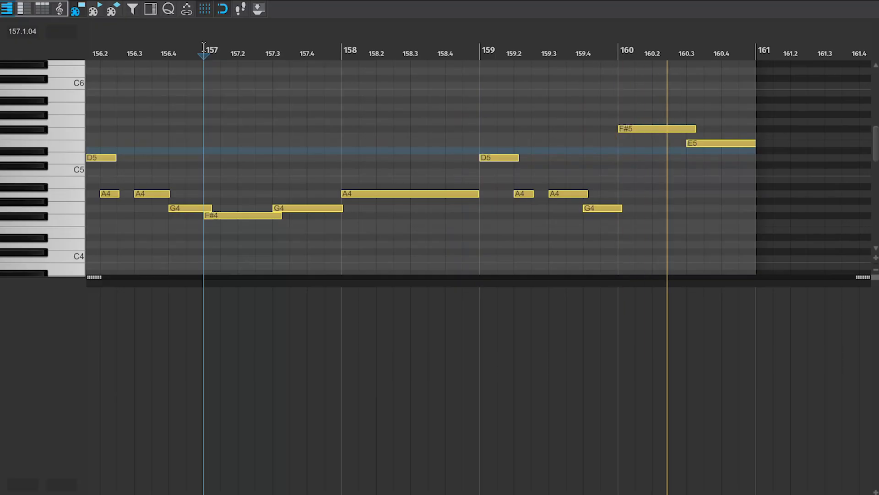
key("space")
left_click_drag(709, 143, 710, 124)
key("space")
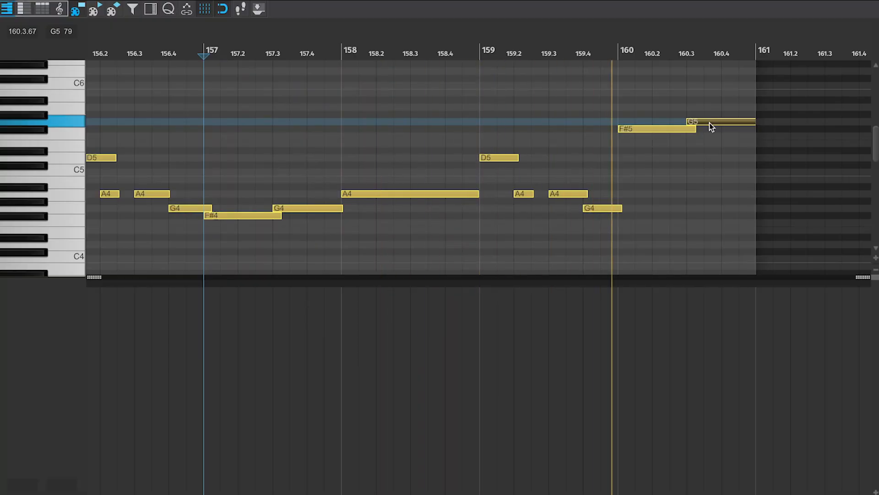
Raise the G4 note at beat 159.4 to G5 and the last note at beat 160.3 to A5.
left_click(604, 207)
left_click_drag(603, 207, 606, 122)
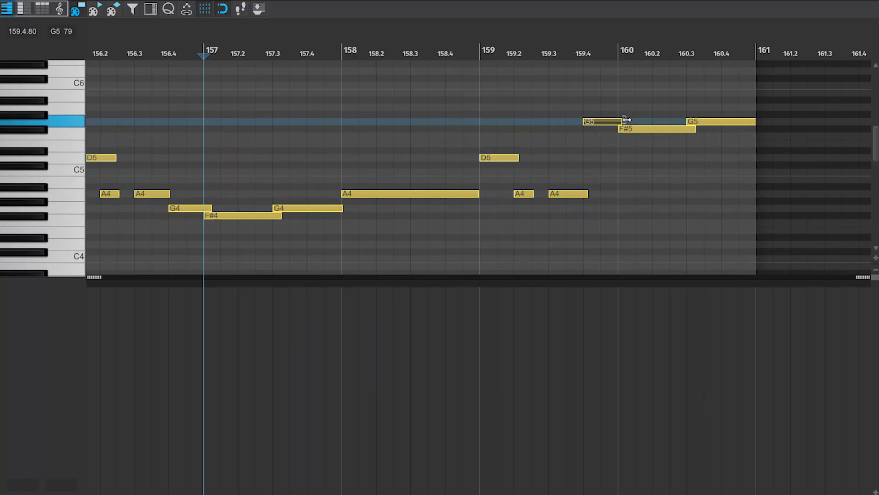
left_click(718, 121)
left_click_drag(718, 121, 718, 109)
key("space")
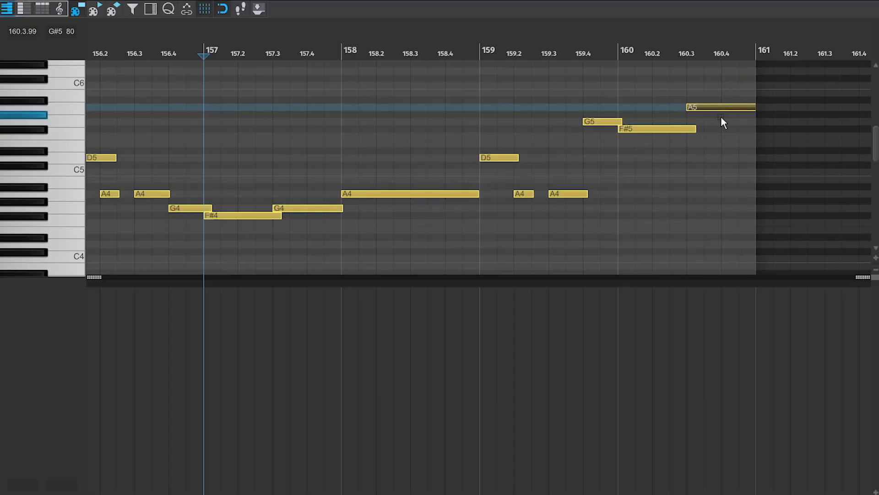
Open the 01-Piano-MIDI item, play it from bar 158 and lower its last note, E4, to D4.
key("Escape")
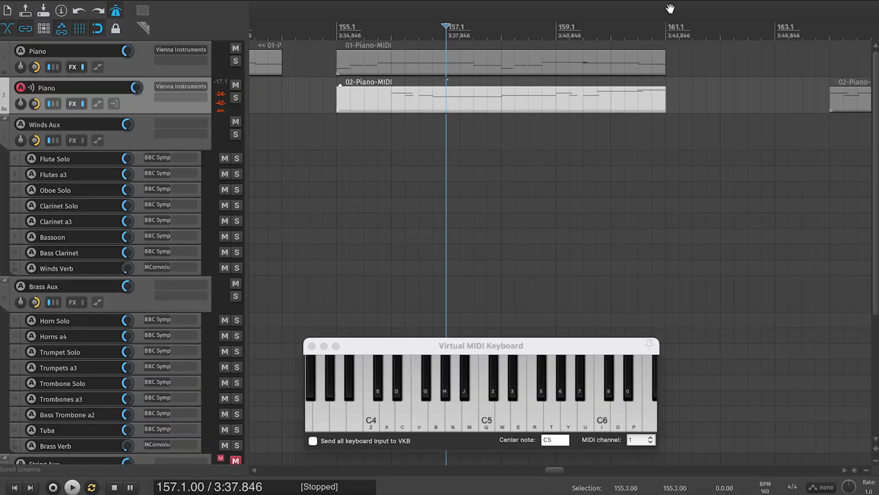
double_click(629, 62)
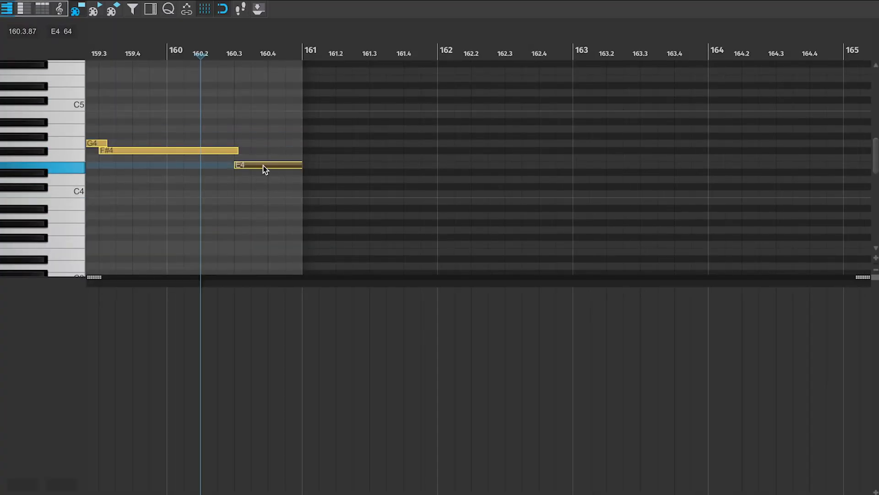
scroll(263, 166, "left", 8)
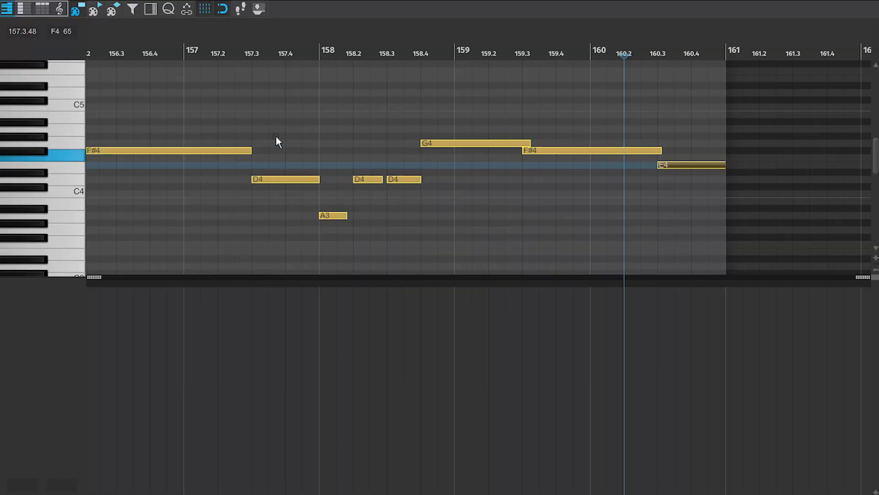
left_click(315, 49)
key("space")
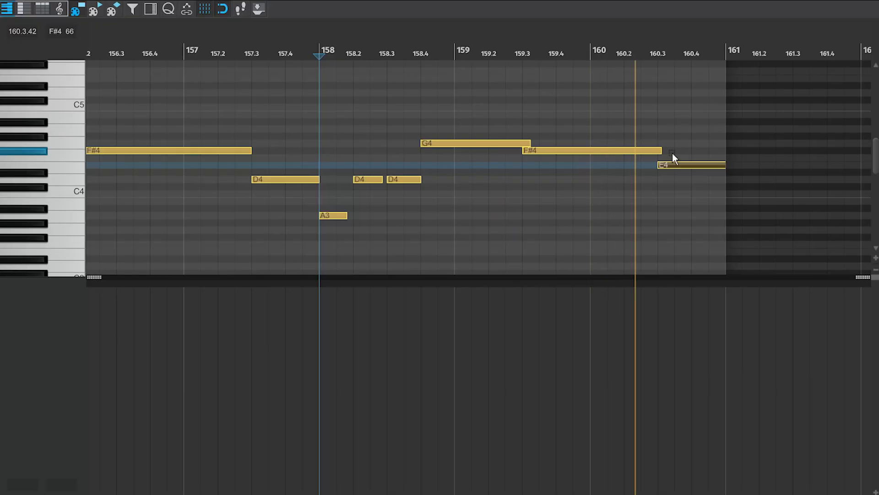
left_click_drag(675, 163, 676, 180)
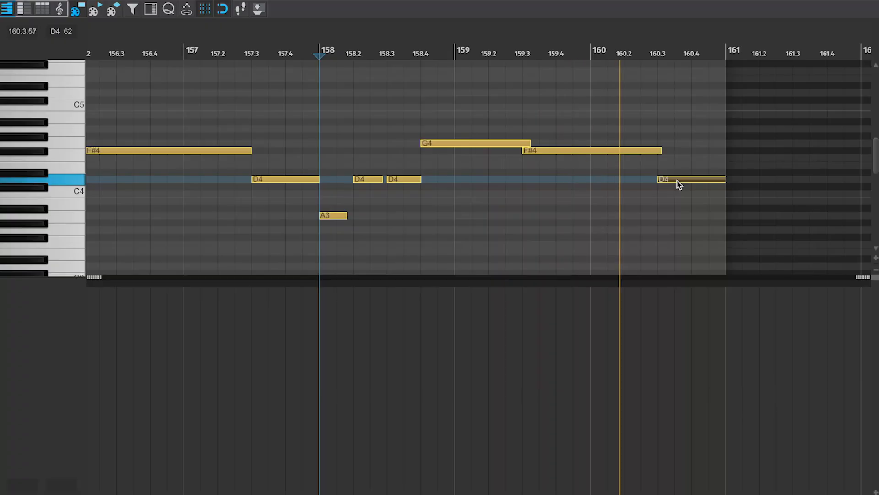
Close the 01-Piano-MIDI item, open the 02-Piano-MIDI item at bar 155 and lower its last note to G5.
key("space")
key("Escape")
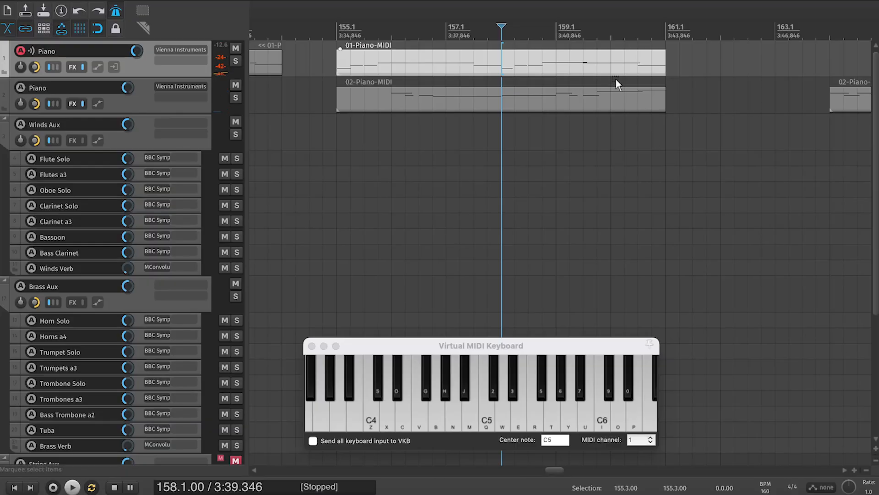
double_click(615, 92)
left_click(698, 140)
left_click_drag(699, 108, 702, 121)
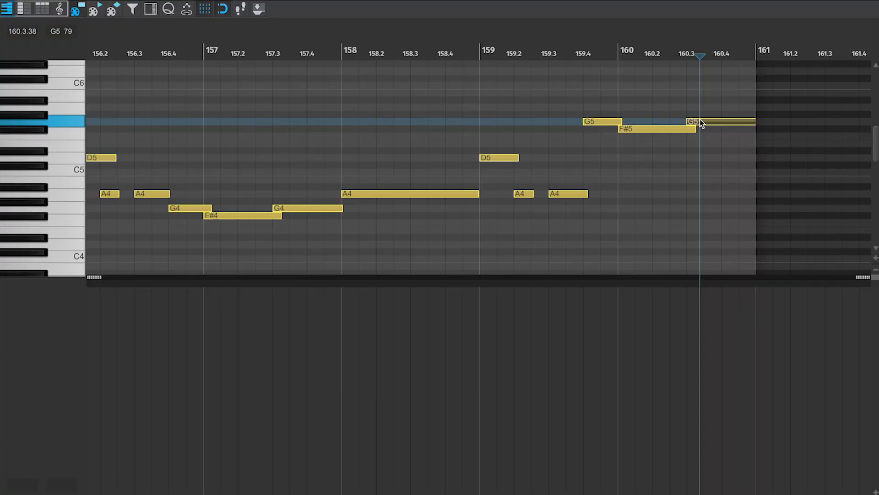
Play the phrase from bar 157 and play it again from its start at bar 155.
left_click(203, 49)
key("space")
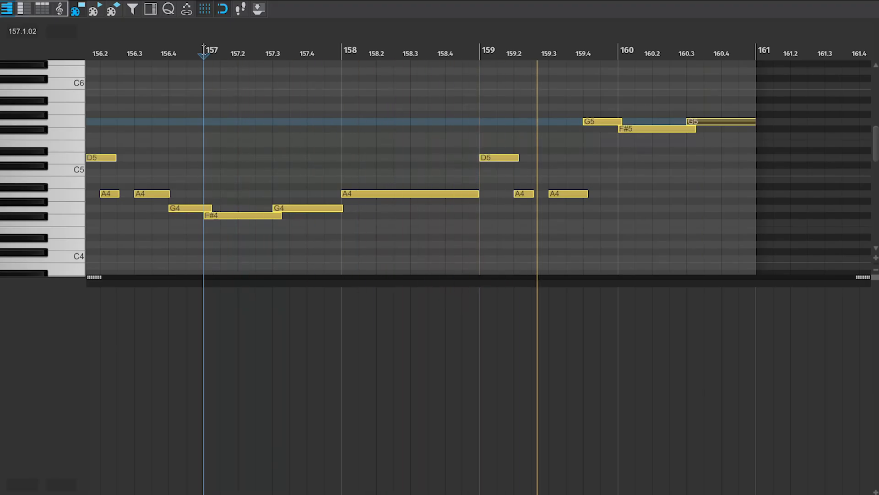
key("space")
key("Home")
key("space")
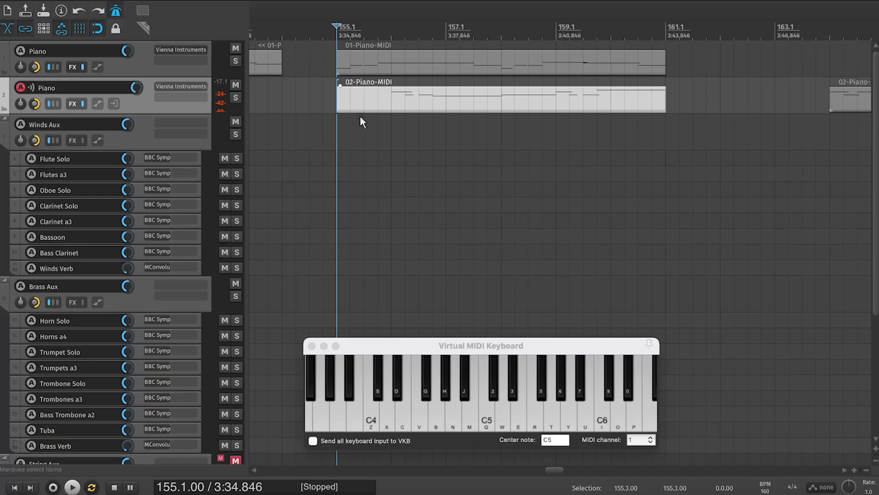
Review the earlier 01-Piano-MIDI items and play the one spanning bars 102 to 111.
scroll(360, 116, "left", 5)
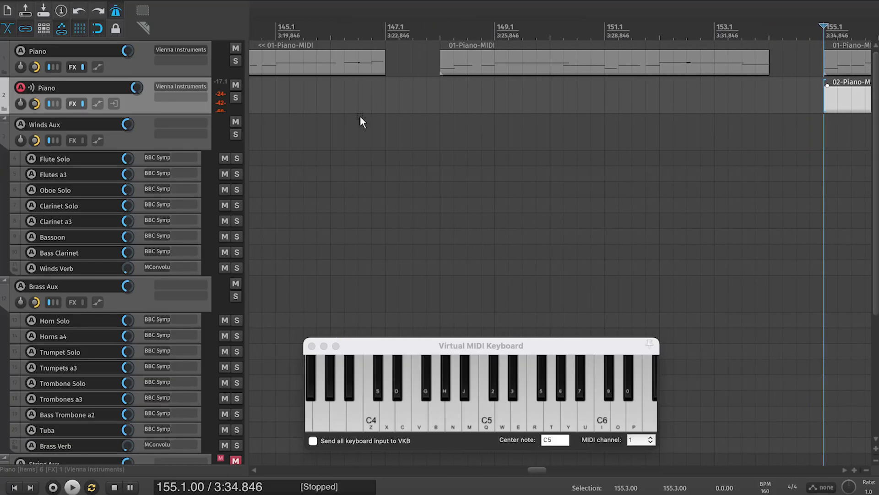
double_click(468, 78)
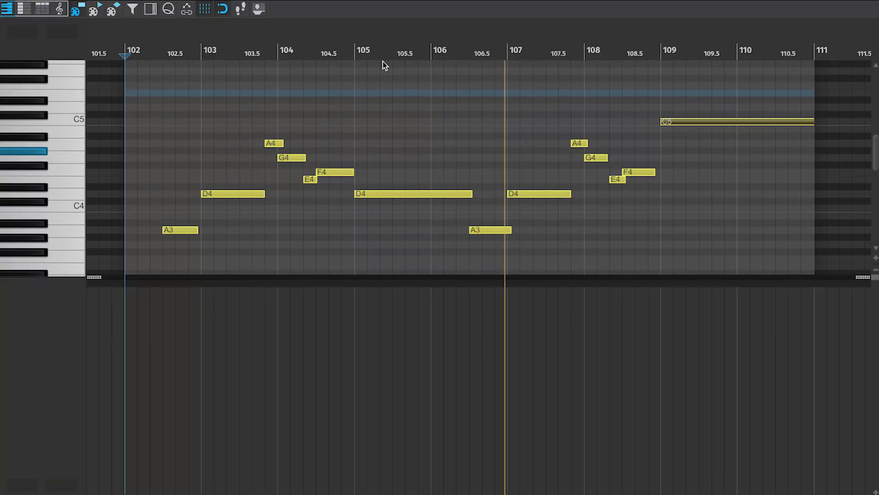
key("space")
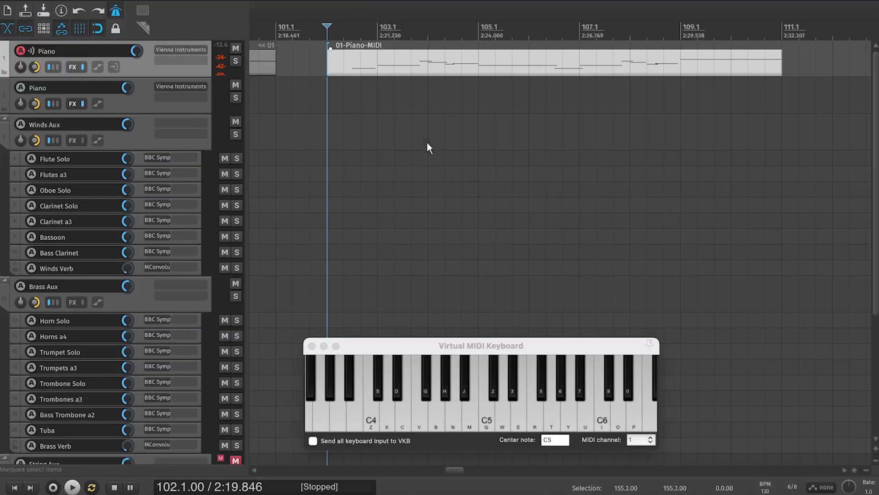
Move the 02-Piano-MIDI item from bar 164 two bars earlier and mute it.
scroll(463, 183, "right", 10)
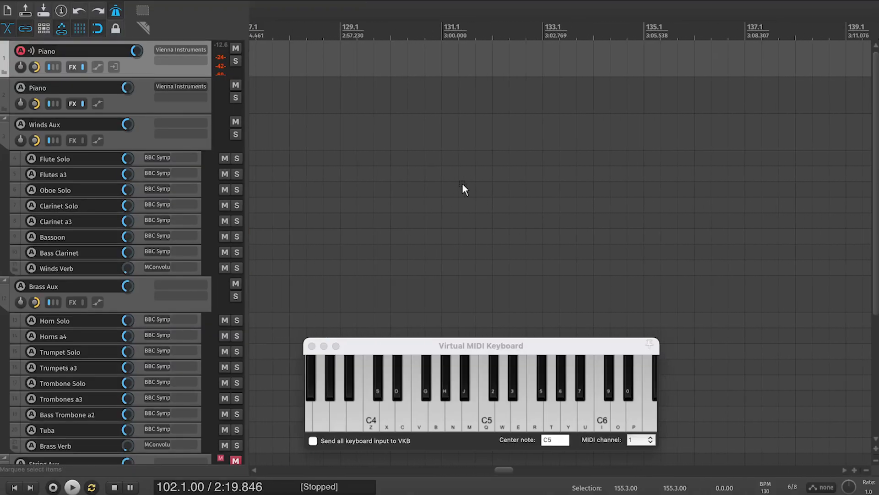
scroll(462, 182, "right", 10)
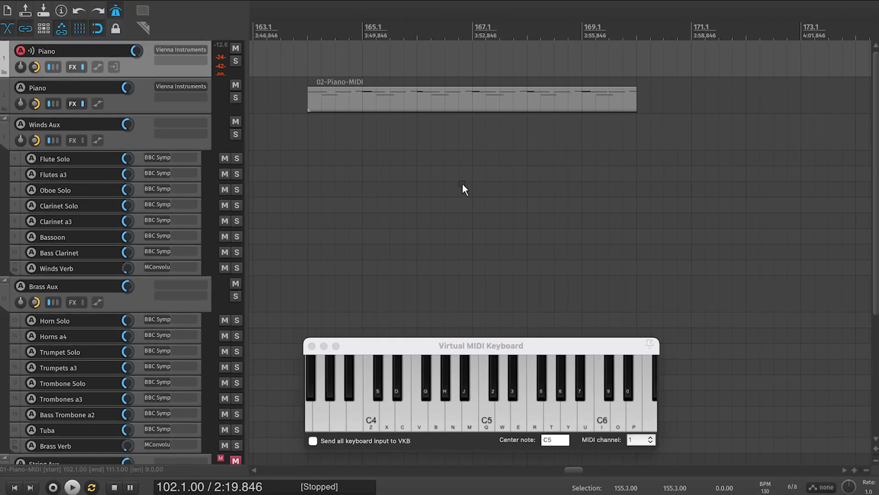
left_click_drag(539, 101, 429, 98)
key("alt+m")
Place the edit cursor at bar 169 on the first Piano track and shift the Virtual MIDI Keyboard window slightly up and left.
scroll(490, 130, "right", 5)
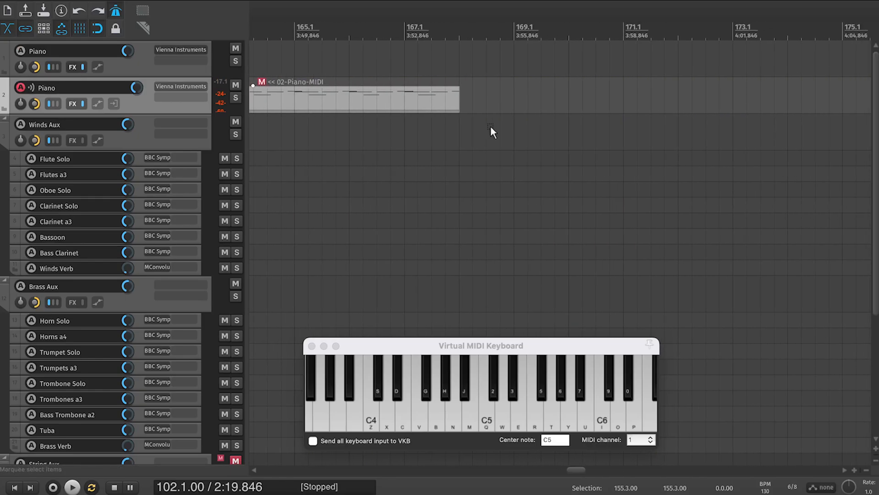
left_click(452, 36)
left_click_drag(443, 345, 411, 324)
Try out melody ideas on the Virtual MIDI Keyboard around F#5, A5, D5 and G5.
key("w")
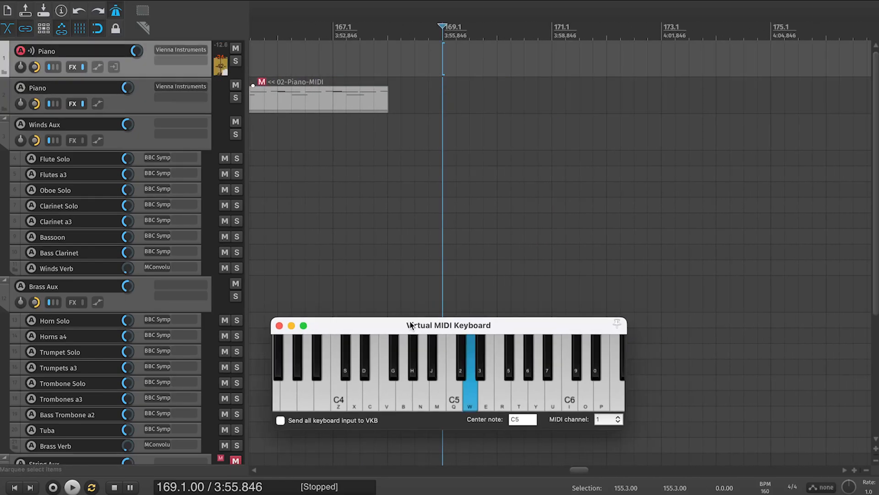
key("n")
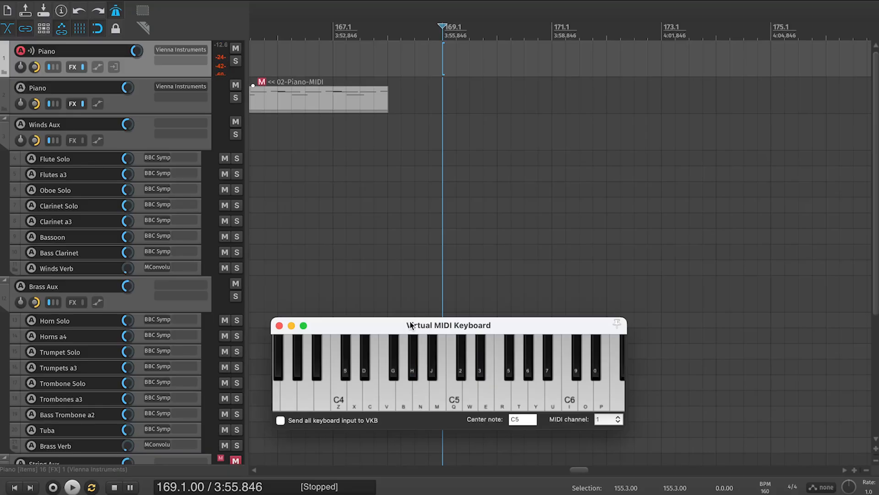
key("5")
key("y")
key("5")
key("e")
key("5")
key("y")
key("5")
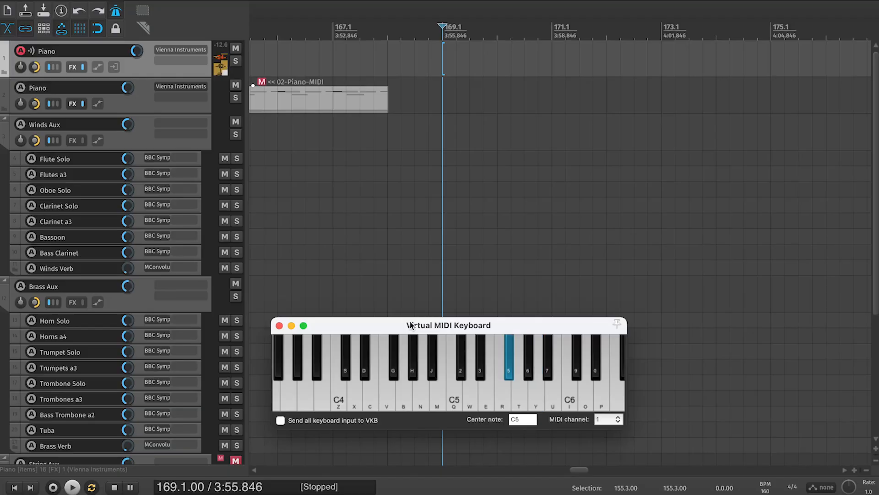
key("w")
key("t")
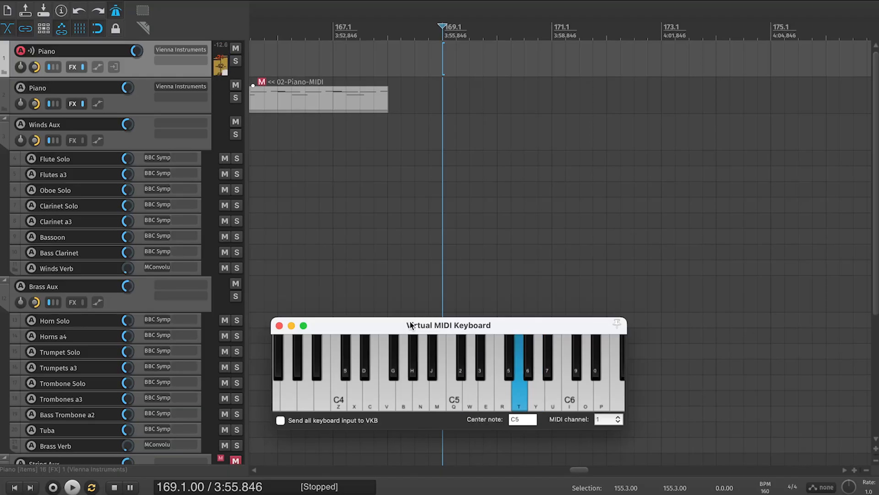
key("5")
key("5")
key("y")
key("5")
key("w")
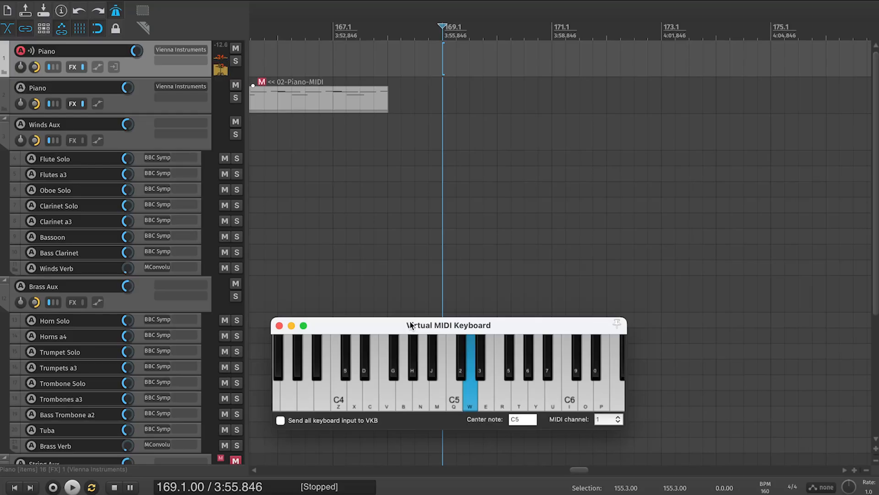
key("t")
Develop the melody on the Virtual MIDI Keyboard as F#5, A5, F#5, D5, C#5, D5, trying B5, C6 and C#6 for its continuation.
key("5")
key("y")
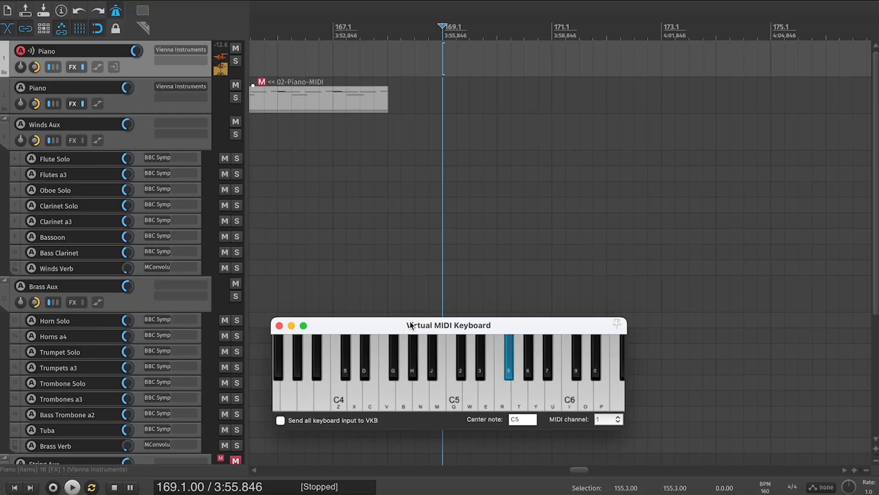
key("w")
key("2")
key("w")
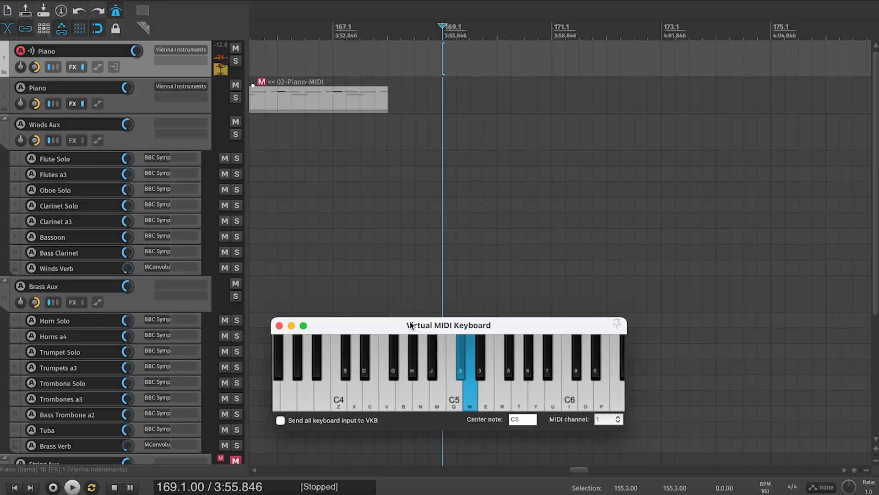
key("u")
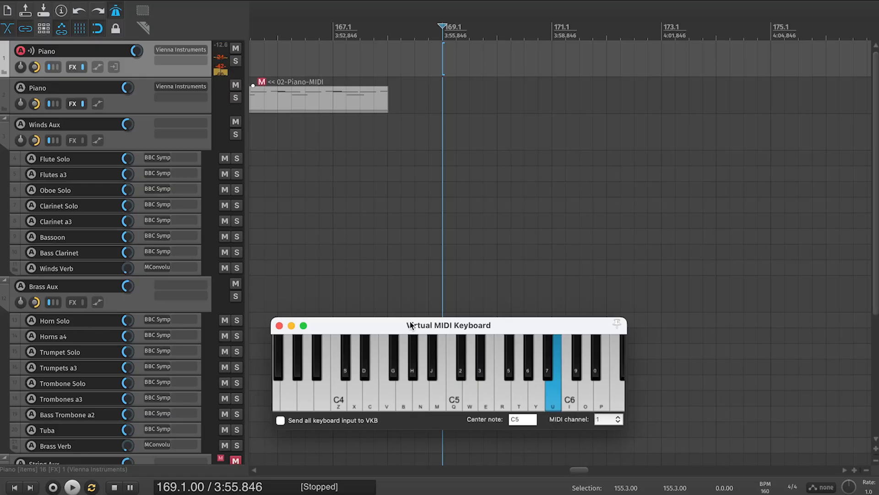
key("y")
key("5")
key("y")
key("5")
key("w")
key("2")
key("w")
key("i")
key("w")
key("9")
key("5")
key("y")
key("5")
key("w")
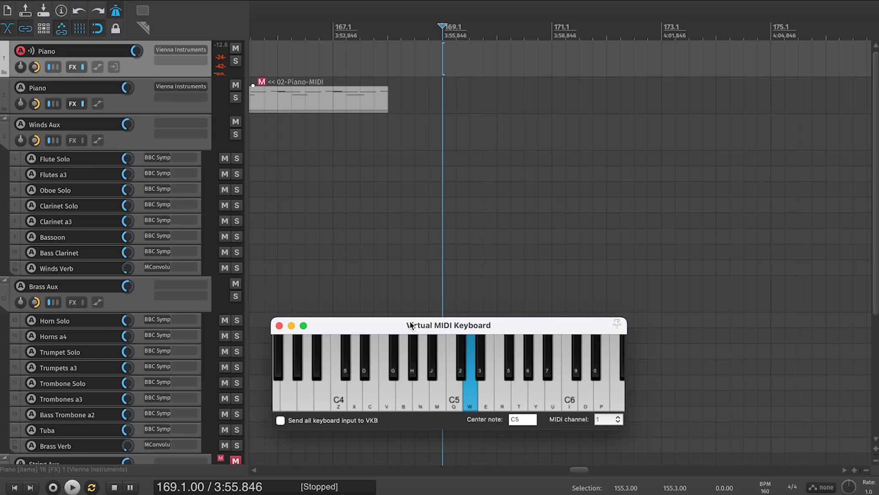
key("5")
key("y")
key("5")
key("w")
key("2")
key("w")
key("u")
key("9")
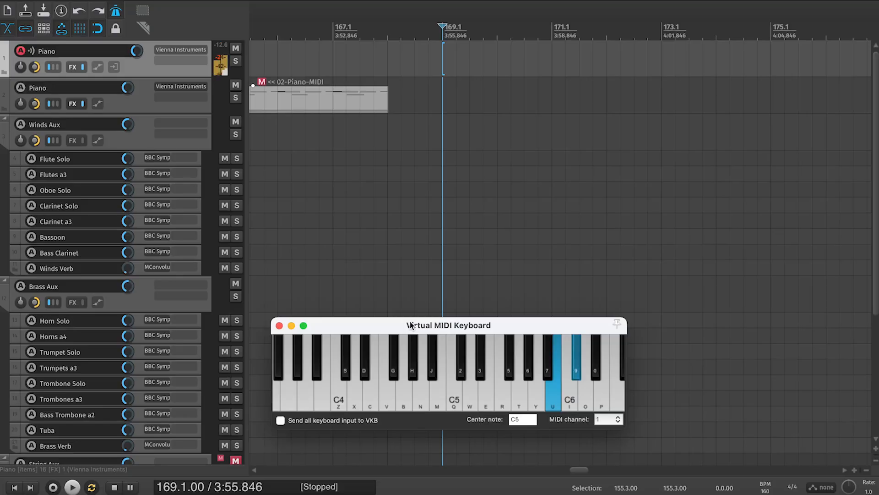
key("y")
key("5")
key("y")
key("5")
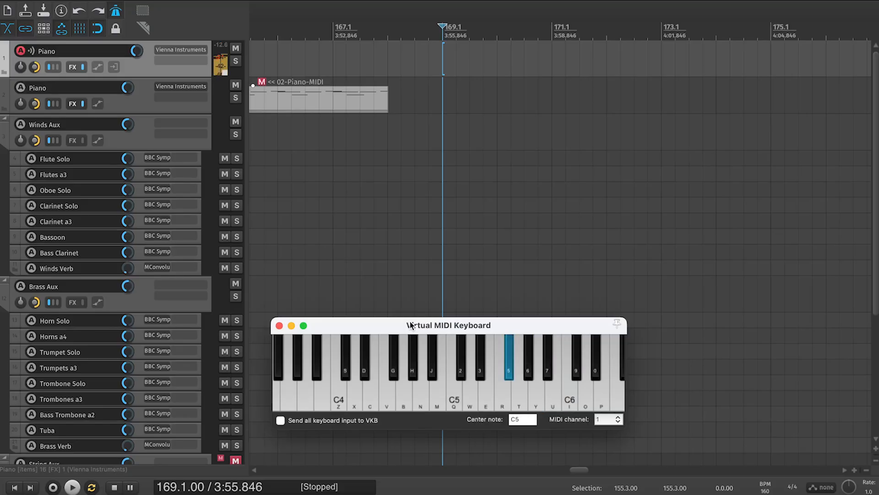
Set the Virtual MIDI Keyboard's center note to C4 and rehearse the melody F#4, A4, F#4, D4, C#4, D4, B4, C#5, A4.
key("Left")
key("5")
key("y")
key("5")
key("w")
key("2")
key("w")
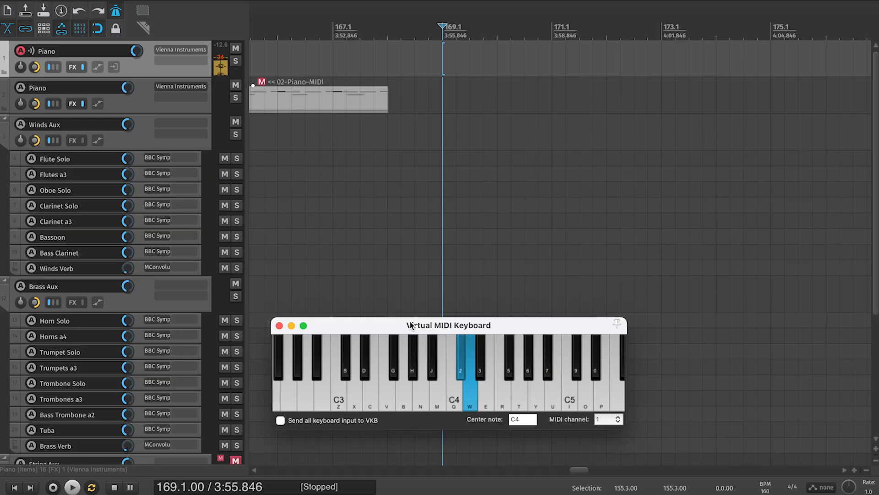
key("u")
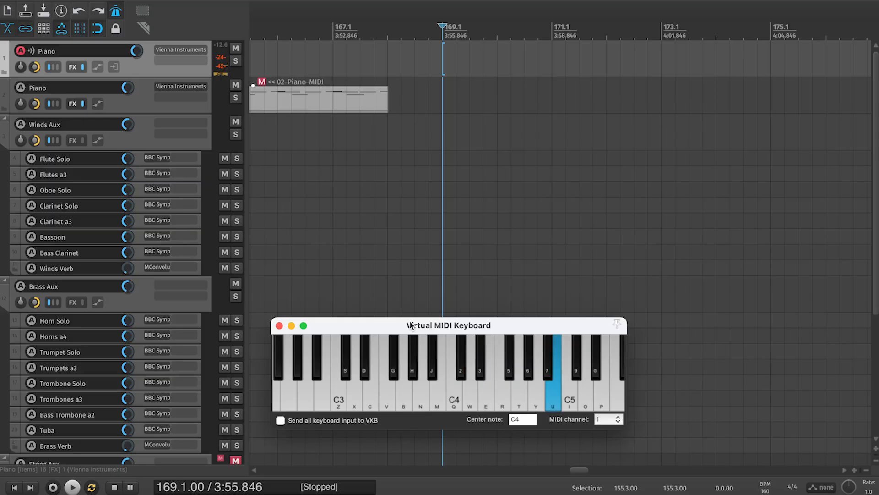
key("9")
key("y")
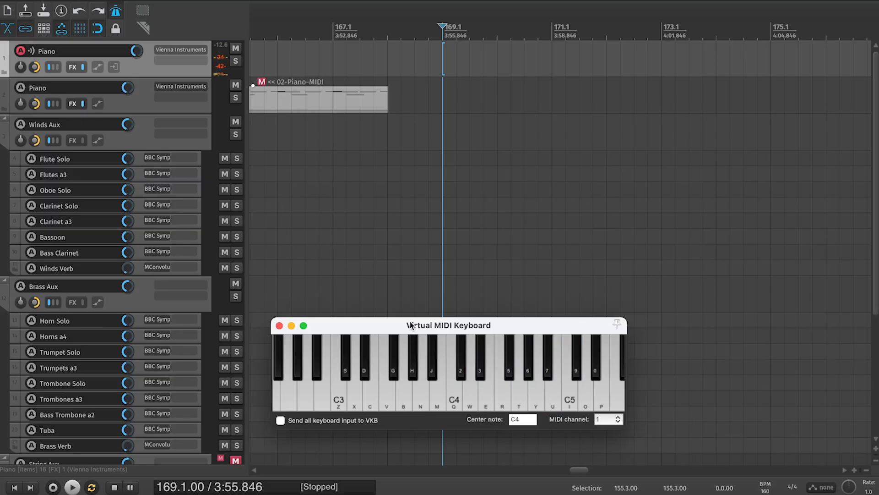
key("5")
key("y")
key("5")
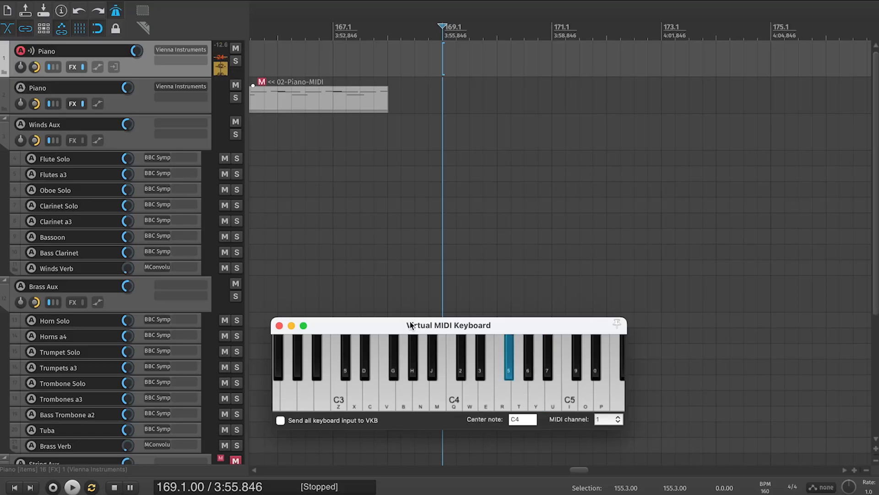
key("w")
key("2")
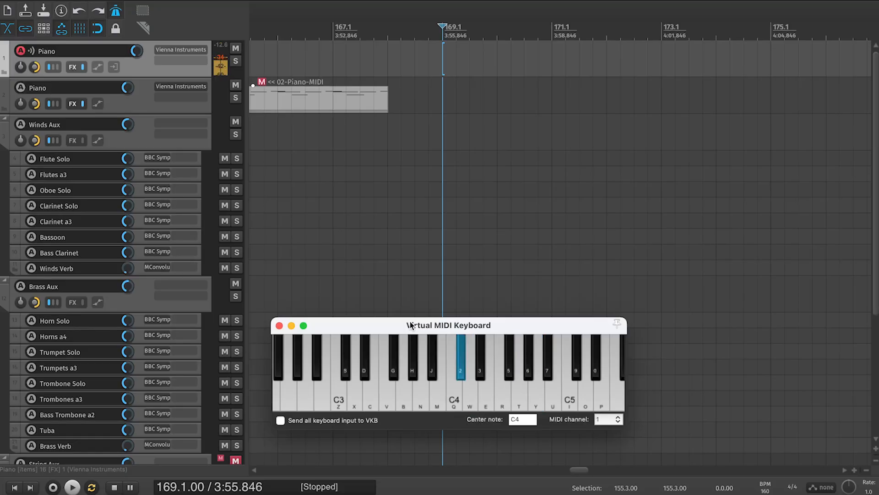
key("w")
key("u")
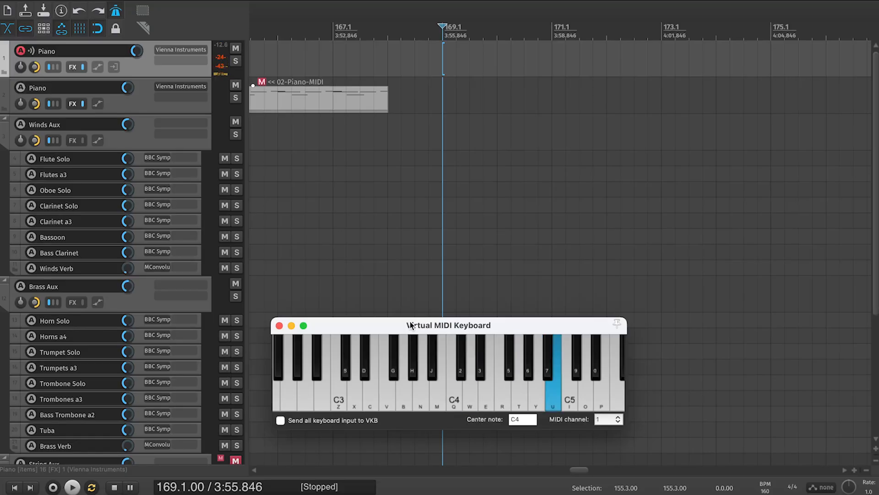
key("9")
key("y")
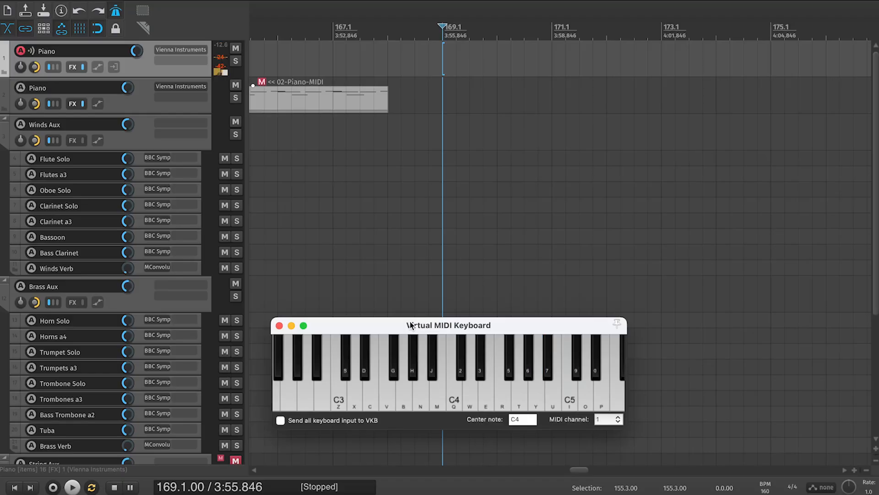
key("u")
key("w")
key("u")
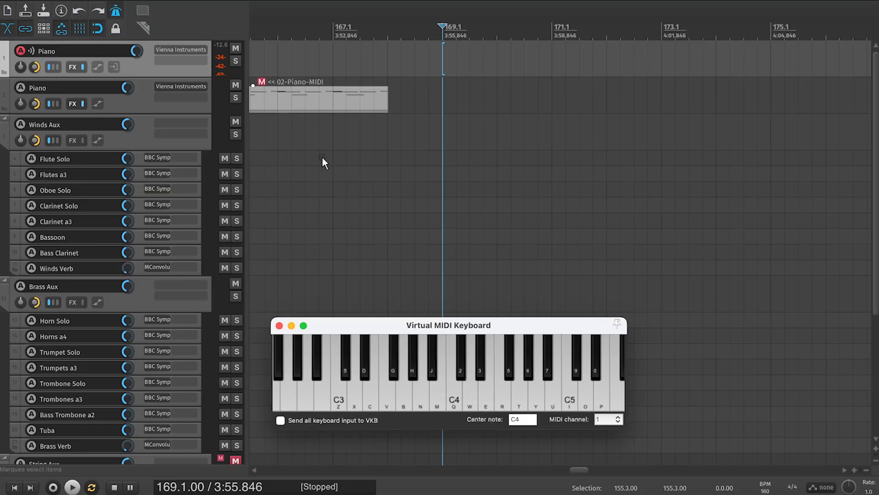
Record the melody F#4, A4, F#4, D4, C#4, D4, B4, A4 on the first Piano track from bar 169 and save the take.
left_click(53, 486)
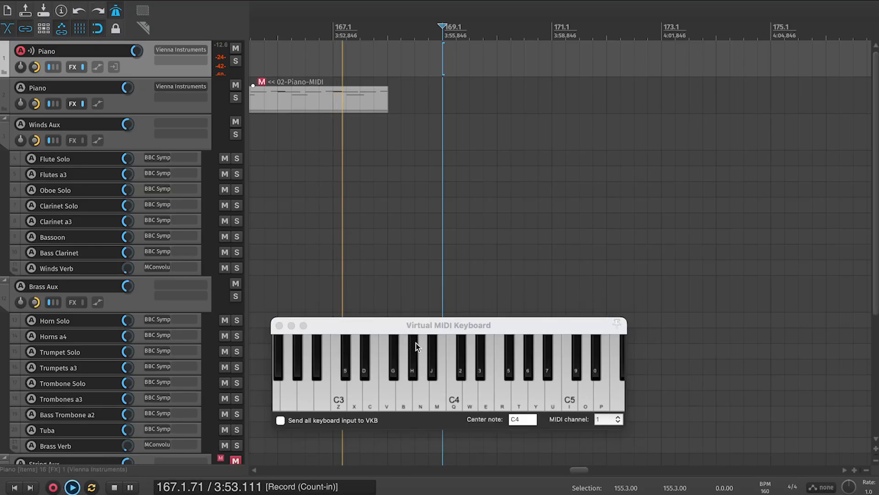
left_click(429, 325)
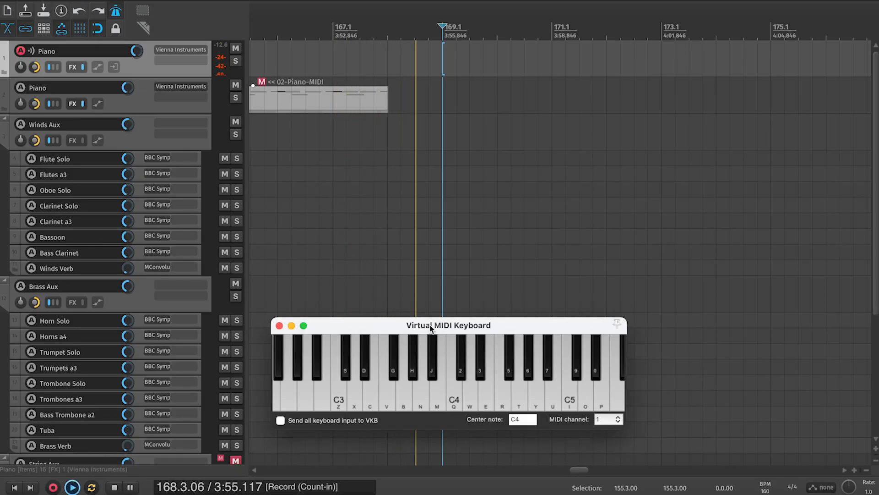
key("5")
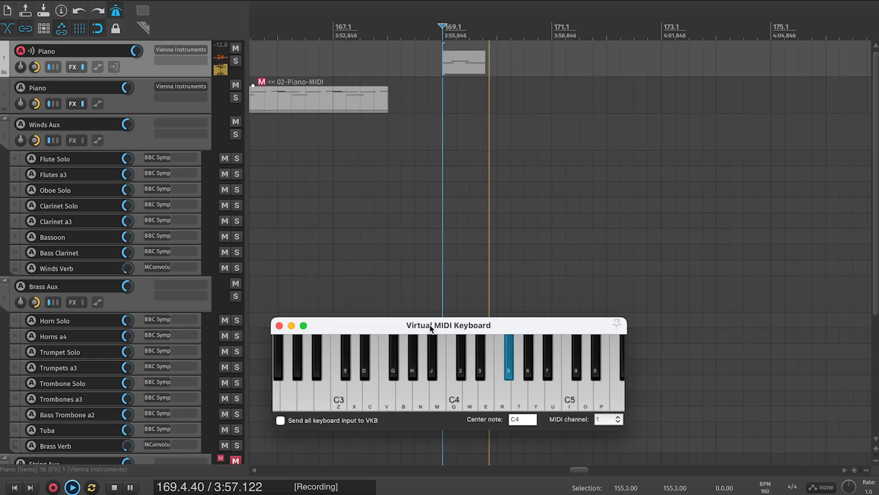
key("w")
key("2")
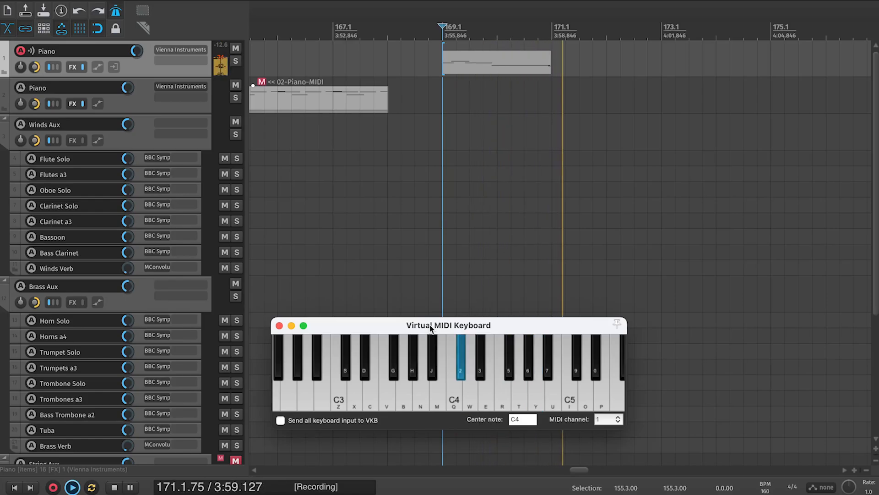
key("w")
key("u")
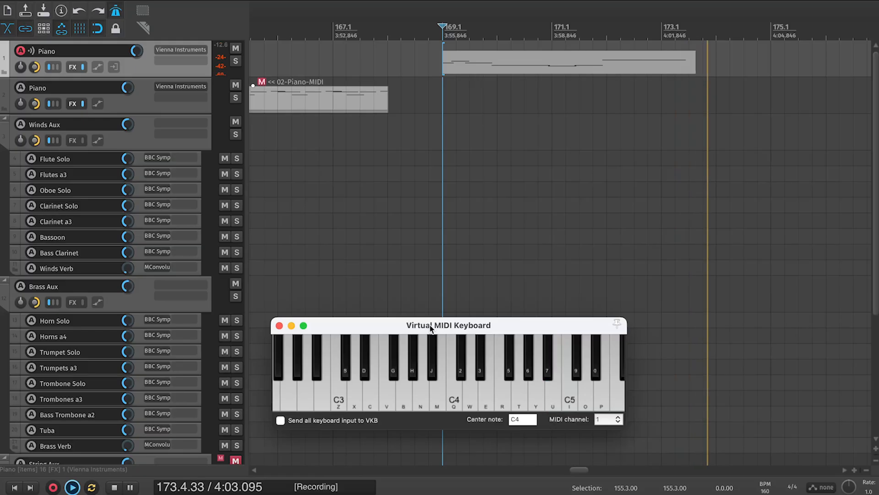
key("y")
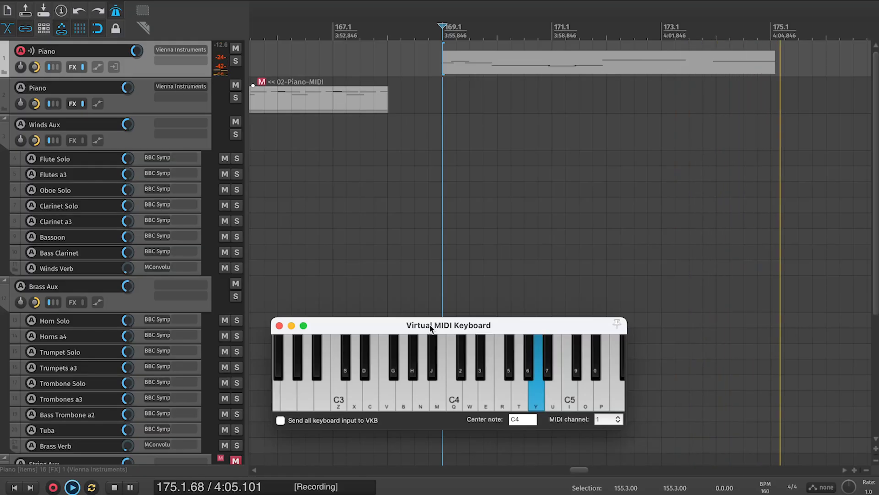
key("space")
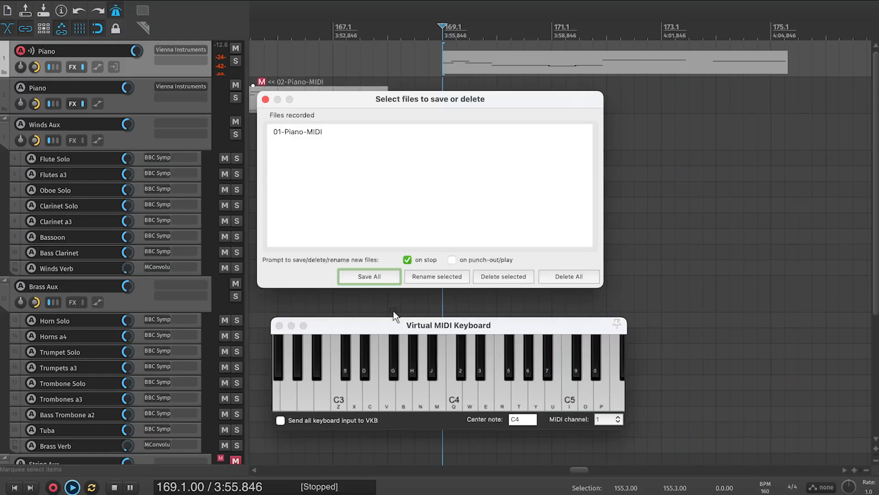
left_click(377, 281)
In the new bar 169 item's MIDI editor, insert a C#5 at 173.3 between B4 and A4 and quantize the melody's notes.
left_click(704, 75)
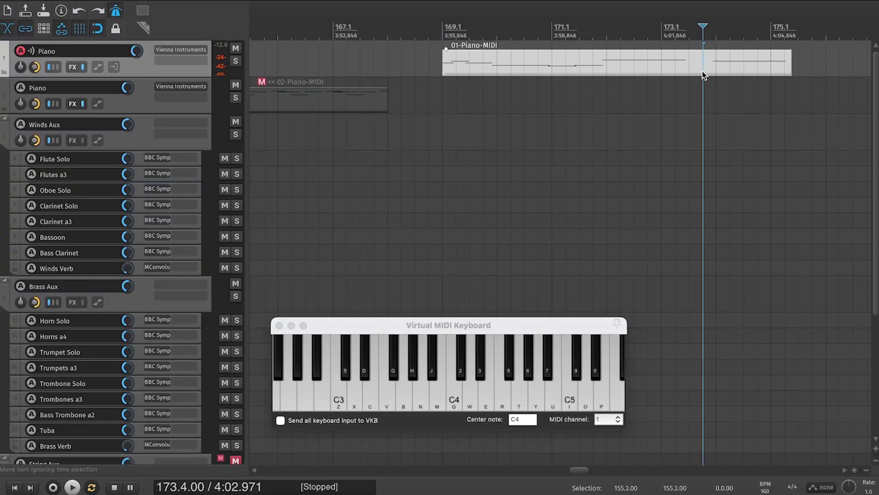
double_click(704, 73)
scroll(383, 126, "left", 3)
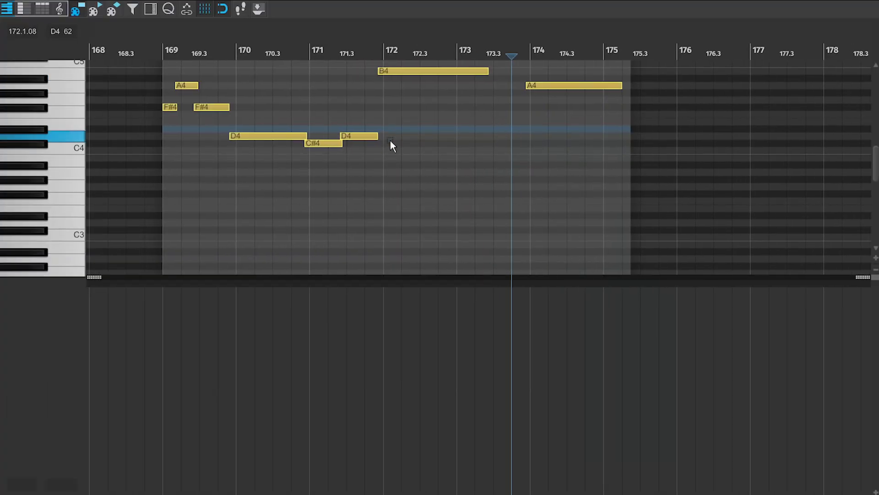
scroll(389, 139, "up", 4)
left_click(480, 155)
left_click_drag(485, 179, 220, 260)
key("q")
left_click(218, 215)
left_click_drag(219, 215, 224, 215)
Play the quantized melody back from bar 169.
scroll(224, 215, "up", 3)
scroll(224, 215, "right", 3)
scroll(224, 215, "down", 1)
key("Home")
key("space")
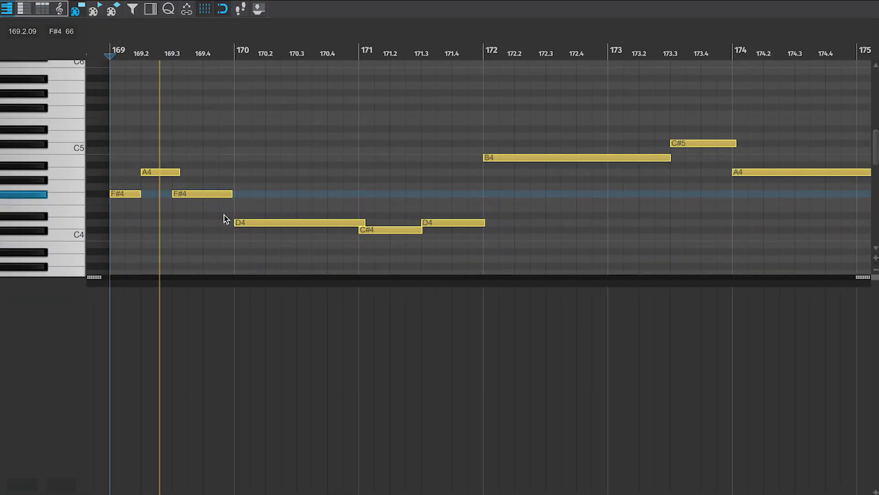
scroll(224, 215, "down", 1)
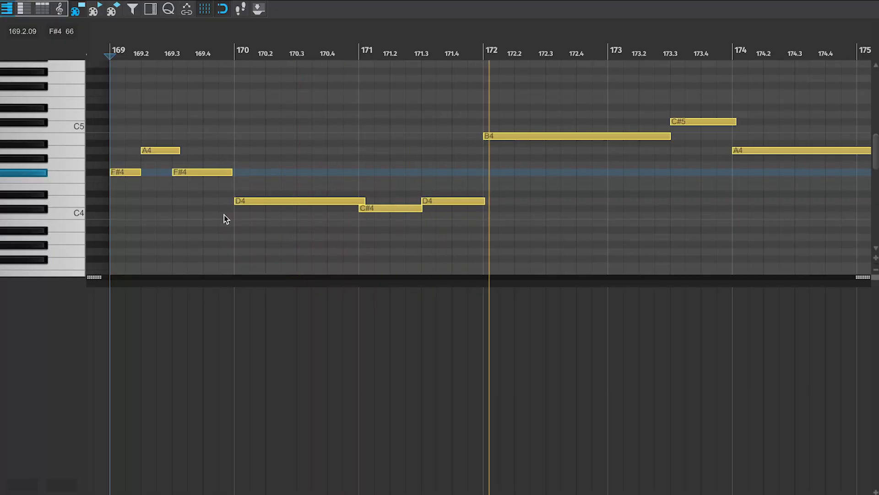
scroll(224, 215, "right", 3)
scroll(224, 215, "left", 4)
key("space")
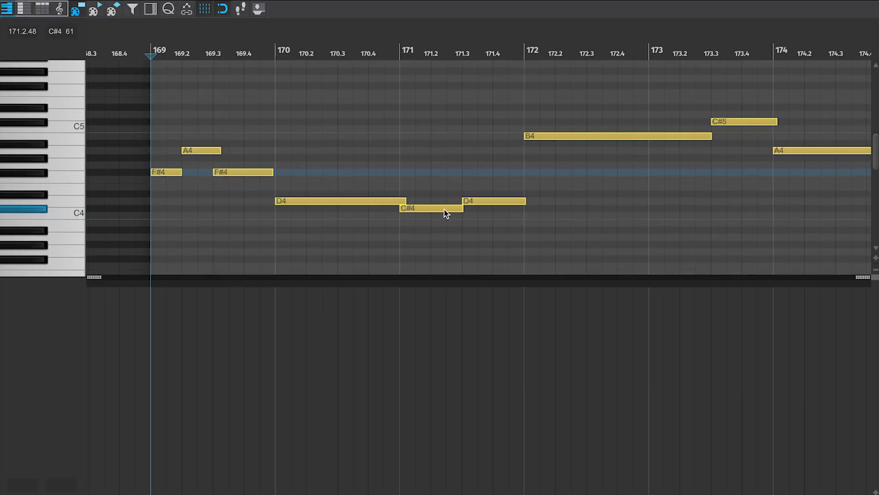
Compress the D4, C#4, D4 figure into bar 170, with one-beat notes C#4 at 170.3 and D4 at 170.4.
left_click_drag(526, 180, 350, 209)
left_click(436, 218)
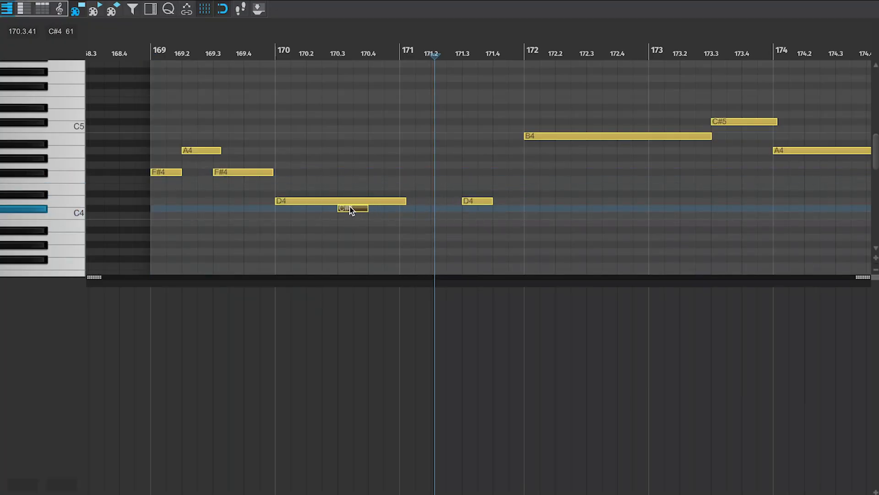
left_click_drag(405, 201, 337, 208)
left_click_drag(471, 202, 394, 202)
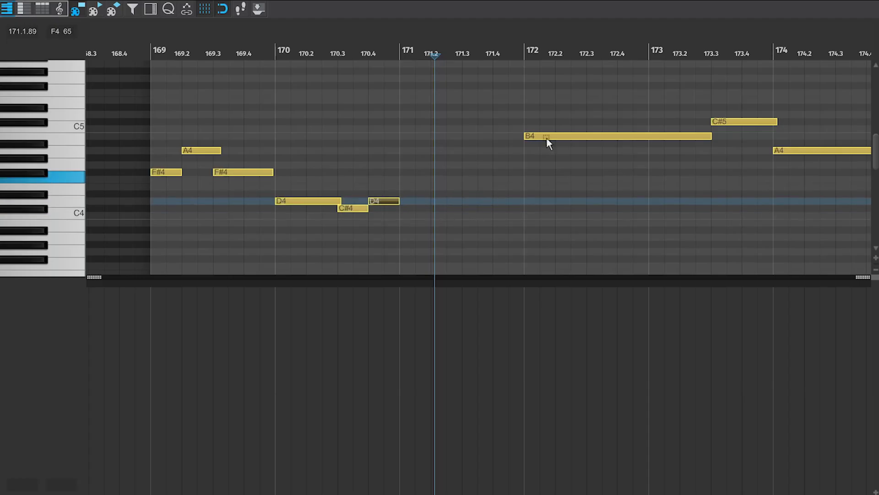
Shift the B4, C#5 and A4 notes one bar earlier so B4 starts at bar 171, and audition the melody from bar 169.
left_click_drag(590, 114, 799, 210)
left_click_drag(591, 138, 460, 139)
left_click(490, 163)
key("Home")
key("space")
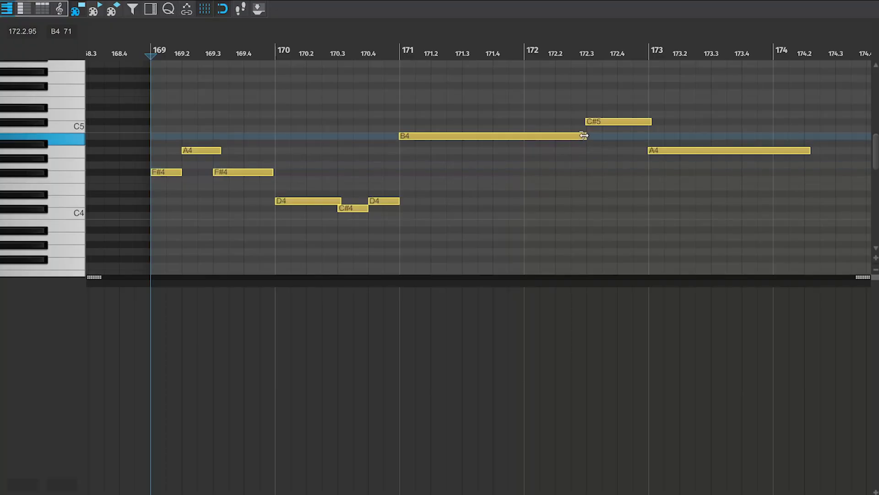
Shorten B4, move C#5 to 171.4 and A4 to bar 172, and trim the ends of C#5 and A4.
left_click_drag(588, 137, 477, 144)
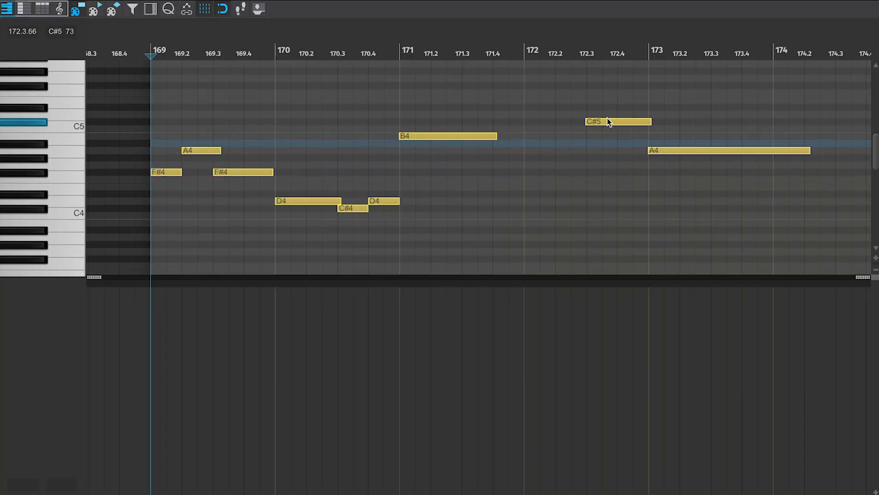
left_click_drag(607, 122, 515, 123)
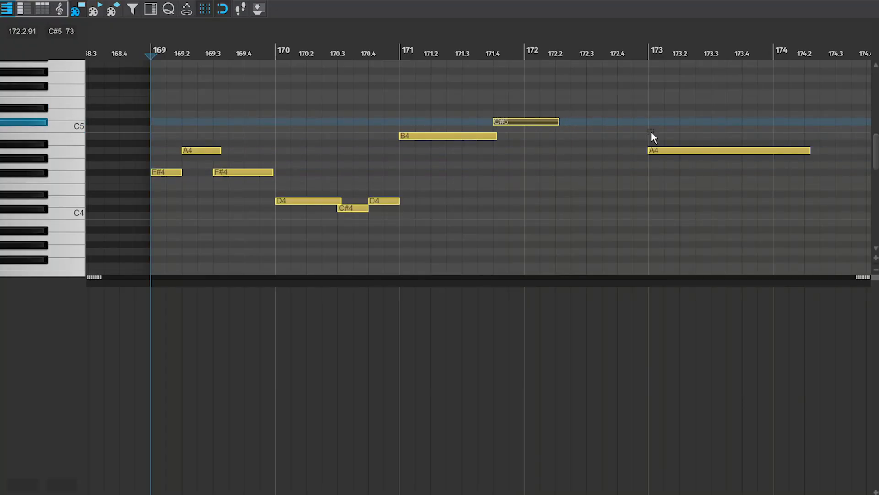
left_click_drag(691, 150, 568, 151)
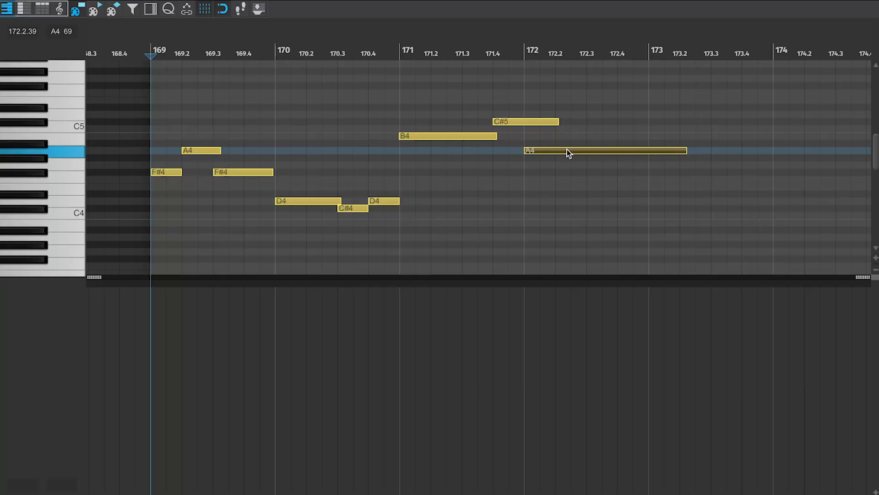
left_click_drag(684, 150, 649, 151)
left_click_drag(558, 122, 532, 123)
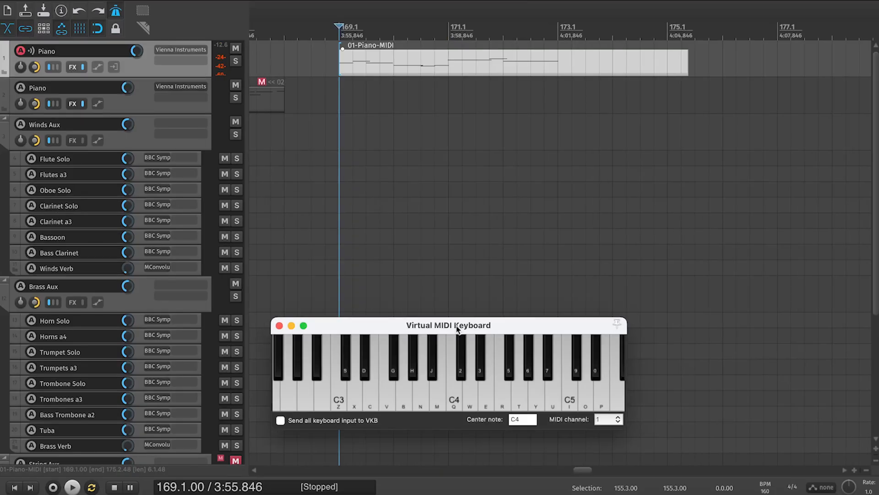
Rehearse the melody on the Virtual MIDI Keyboard as F#4, B4, F#4, A4, F#4, D4, C#4, B4, C#5, A4.
key("5")
key("u")
key("5")
key("y")
key("5")
key("w")
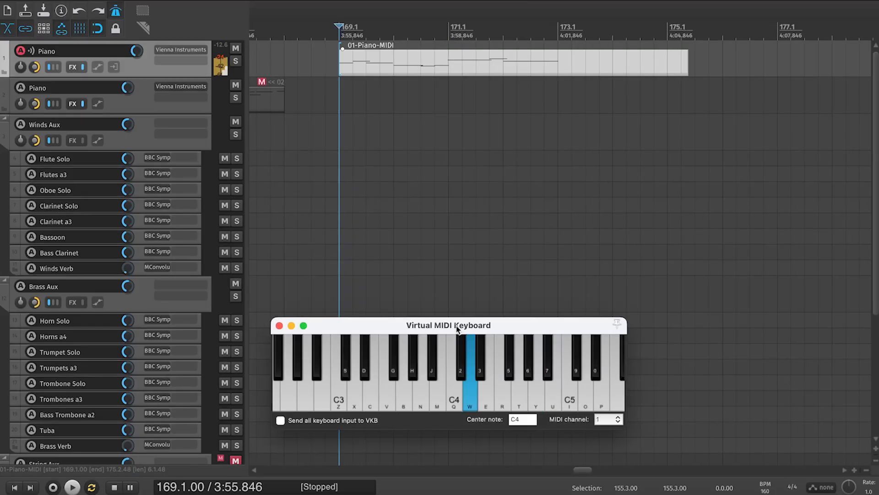
key("2")
key("u")
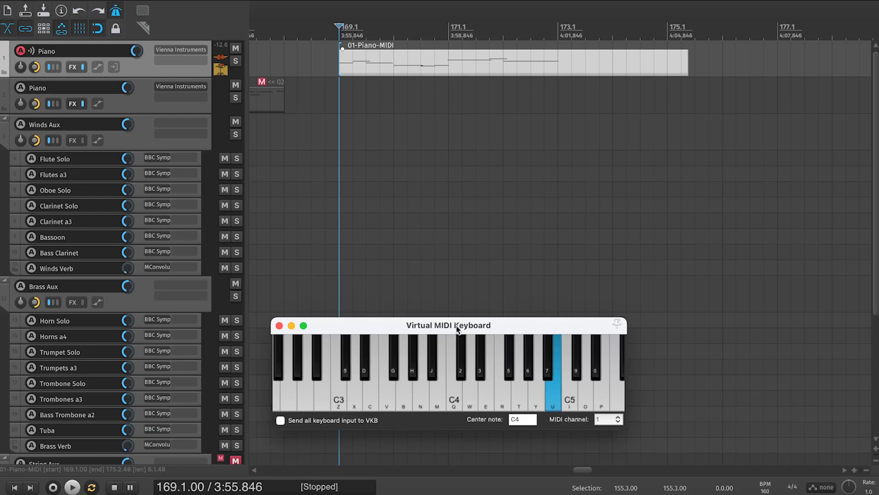
key("9")
key("y")
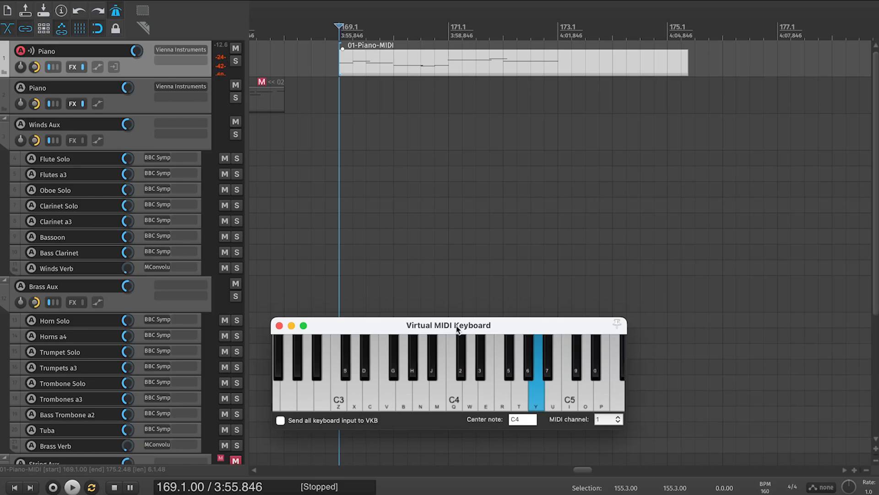
Try a continuation on the Virtual MIDI Keyboard alternating G4 and B4 with E4 and D4.
key("t")
key("u")
key("t")
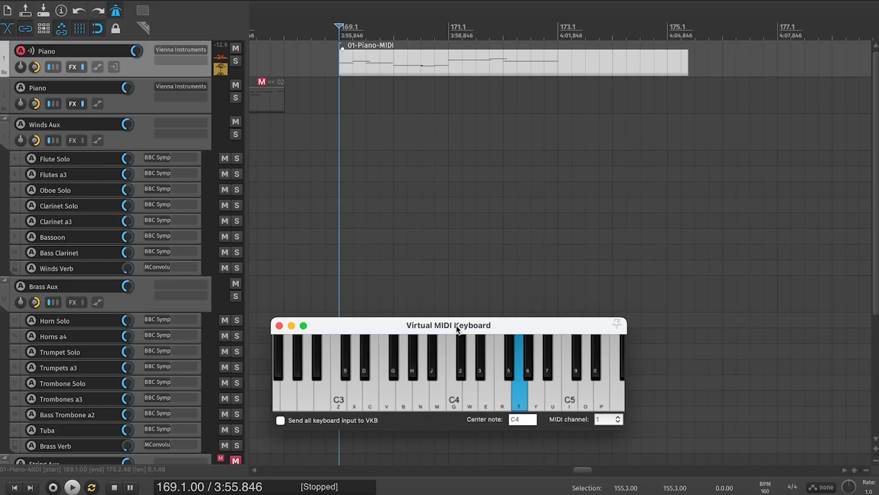
key("e")
key("t")
key("u")
key("t")
key("w")
key("u")
key("t")
key("u")
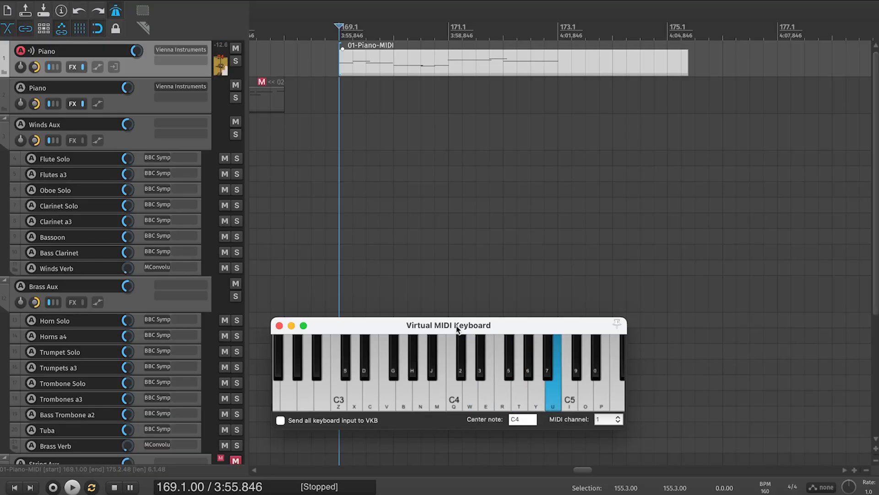
Try the continuation G4, F#4, G4, A4, G4, B4, G4, F#4, D4 on the Virtual MIDI Keyboard.
key("t")
key("5")
key("t")
key("y")
key("t")
key("u")
key("t")
key("5")
key("w")
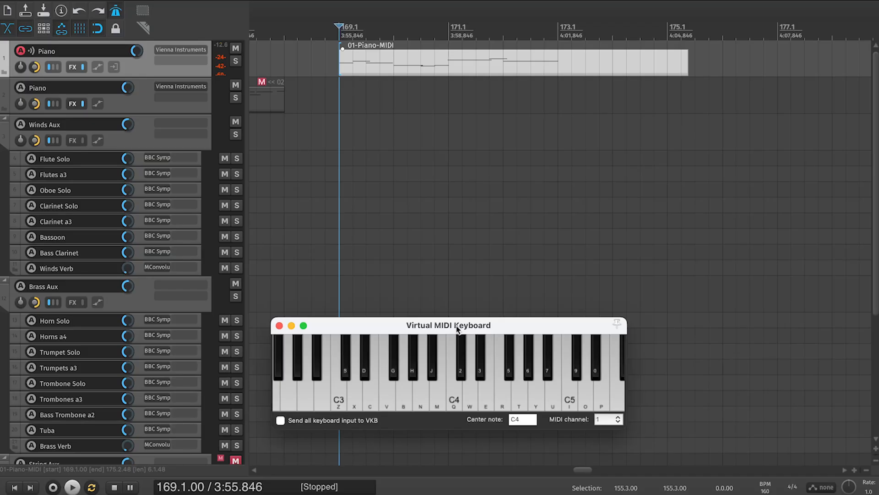
Replay the opening phrase on the Virtual MIDI Keyboard as F#4, A4, F#4, D4, D4, B4, C#5, A4.
key("5")
key("y")
key("5")
key("w")
key("w")
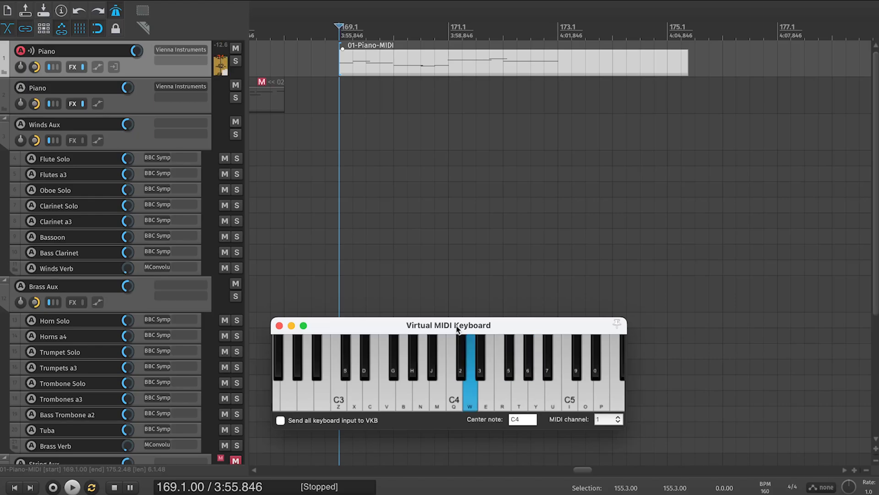
key("u")
key("9")
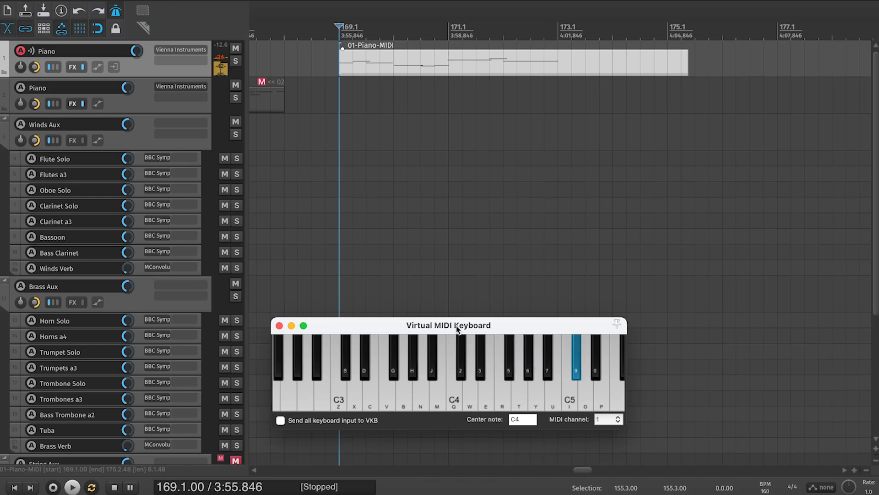
key("y")
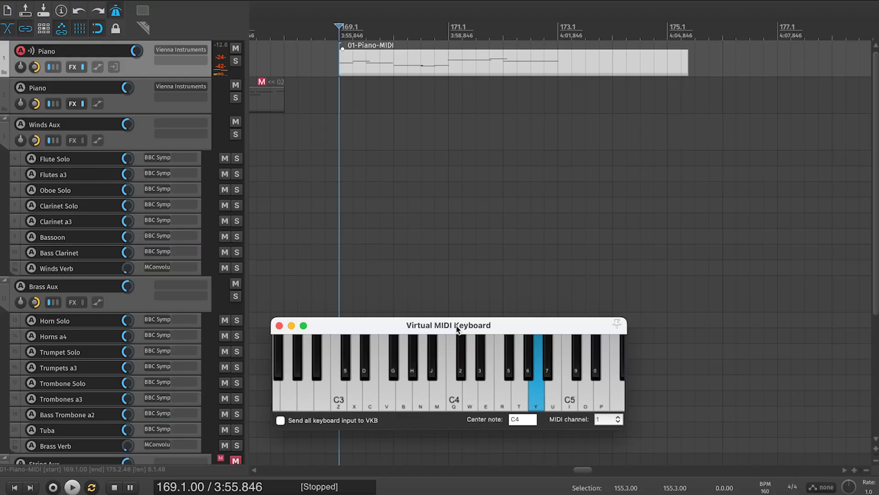
Try a higher continuation on the Virtual MIDI Keyboard with C#5, B4, A4, D5, A4, F#4, D5, A4, D4.
key("9")
key("u")
key("y")
key("o")
key("y")
key("5")
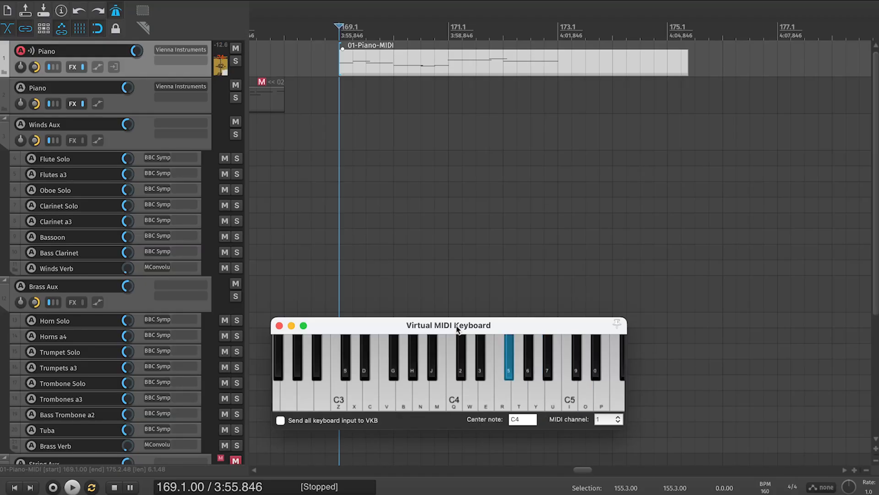
key("o")
key("y")
key("w")
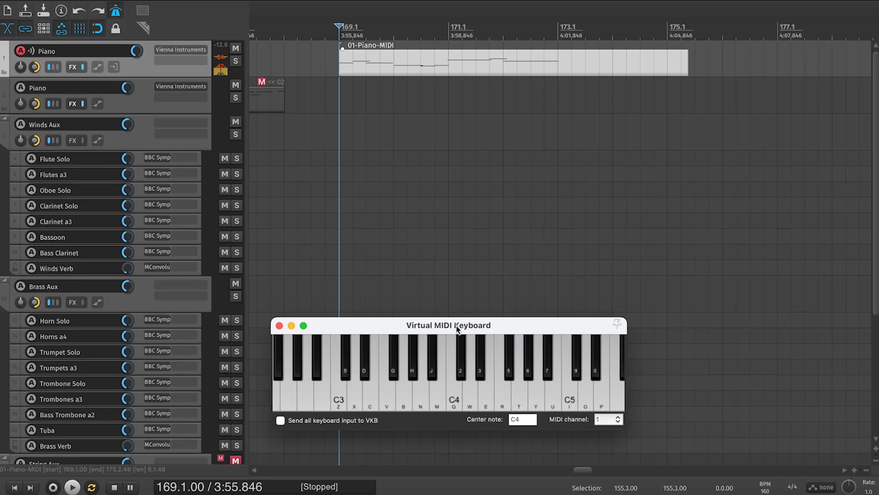
Try the ending G4, G4, A4, D4, F#4, A4, F#4, D4 on the Virtual MIDI Keyboard.
key("t")
key("t")
key("y")
key("w")
key("5")
key("y")
key("5")
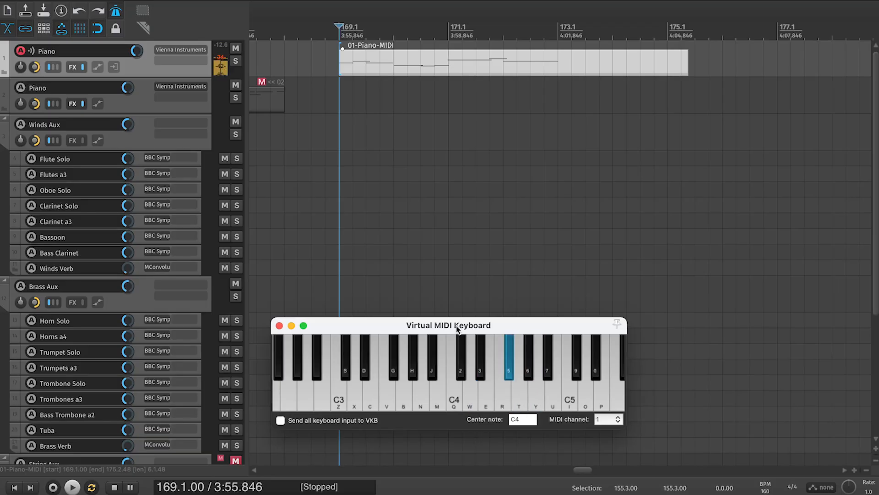
key("w")
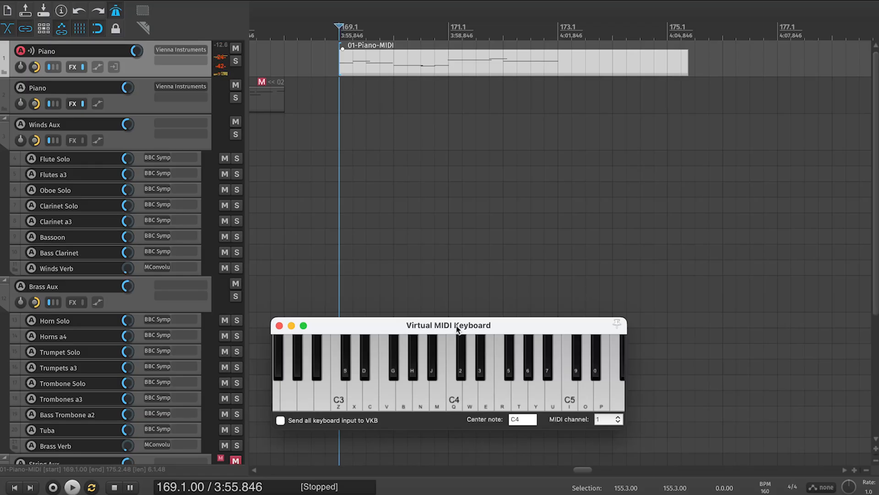
Place the edit cursor at bar 155 and listen to the two Piano parts together up to about bar 159.
scroll(277, 103, "left", 10)
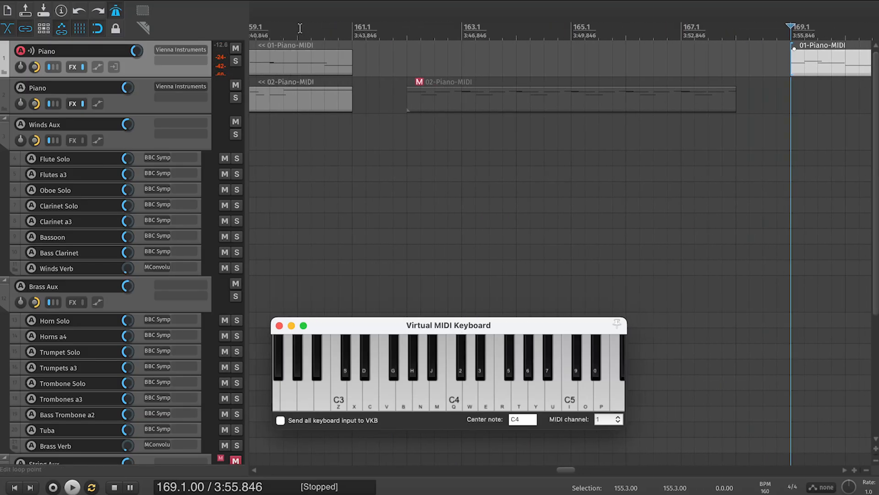
left_click(346, 27)
scroll(345, 26, "left", 10)
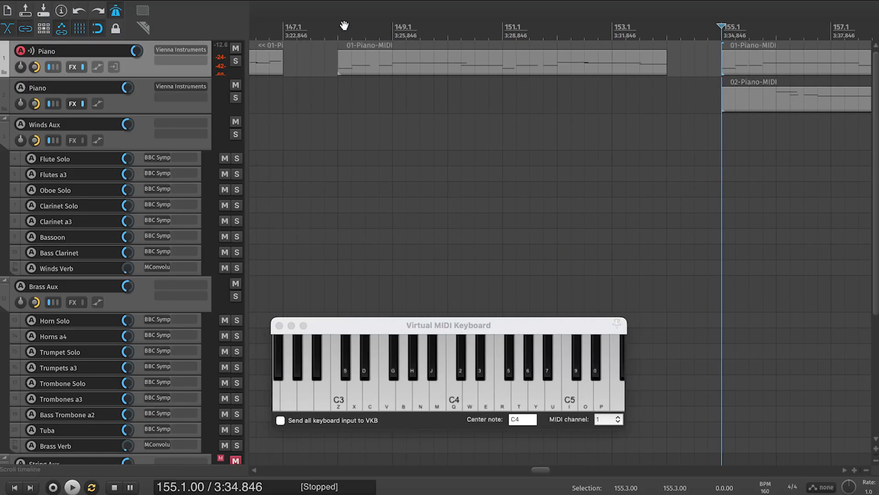
key("space")
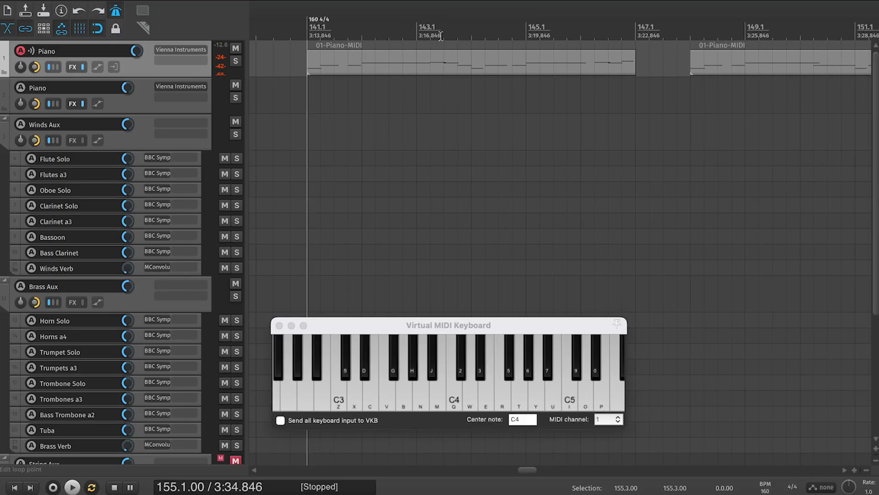
scroll(440, 36, "left", 5)
scroll(441, 36, "right", 3)
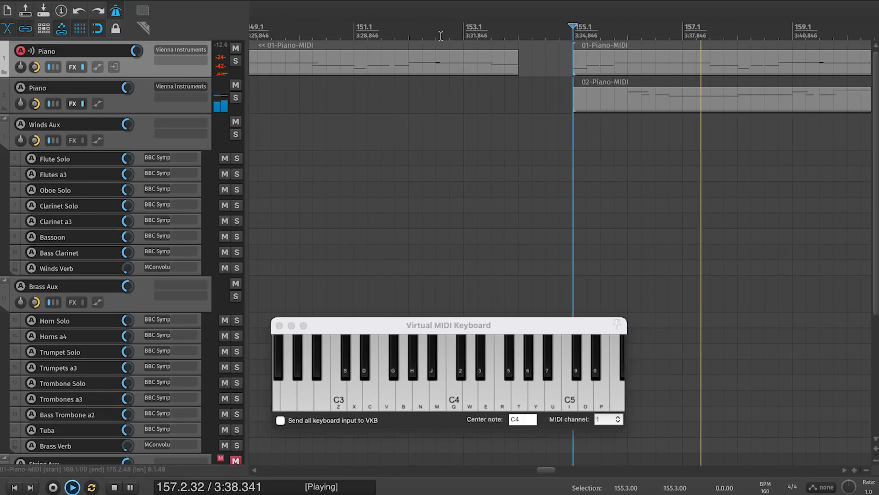
scroll(440, 36, "left", 3)
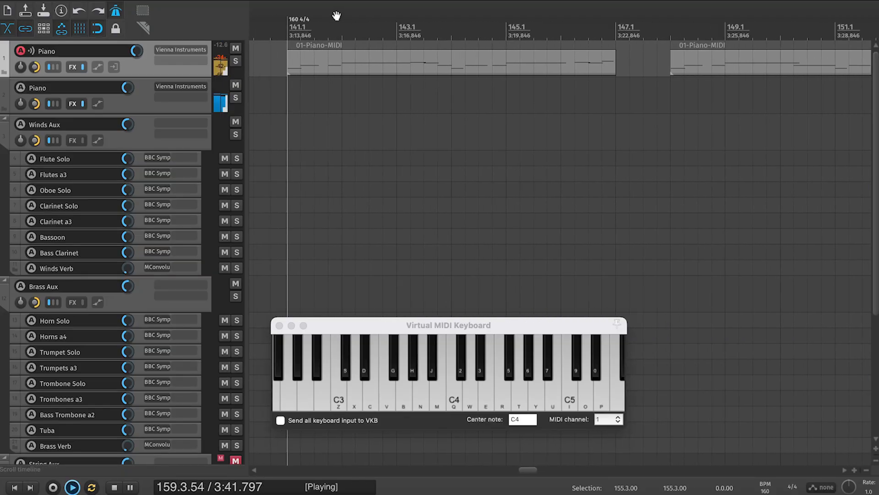
key("space")
Set the tempo marker at bar 141 to 180 BPM.
double_click(295, 22)
type("180")
key("Return")
Solo the first Piano track and listen to its phrase from bar 155.
scroll(707, 137, "right", 5)
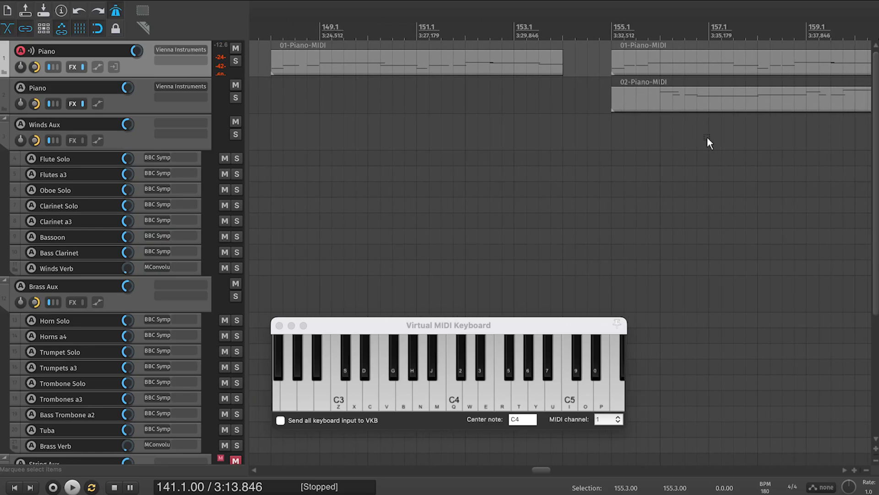
left_click(621, 29)
left_click(606, 29)
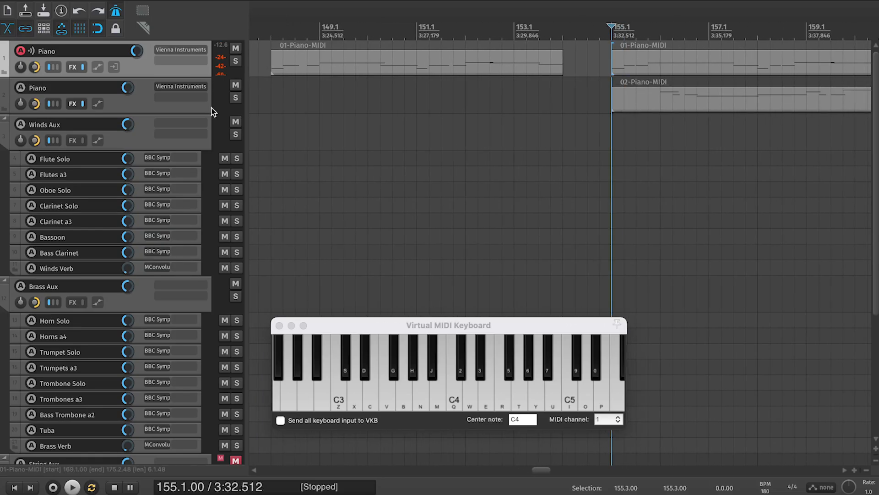
left_click(232, 62)
key("space")
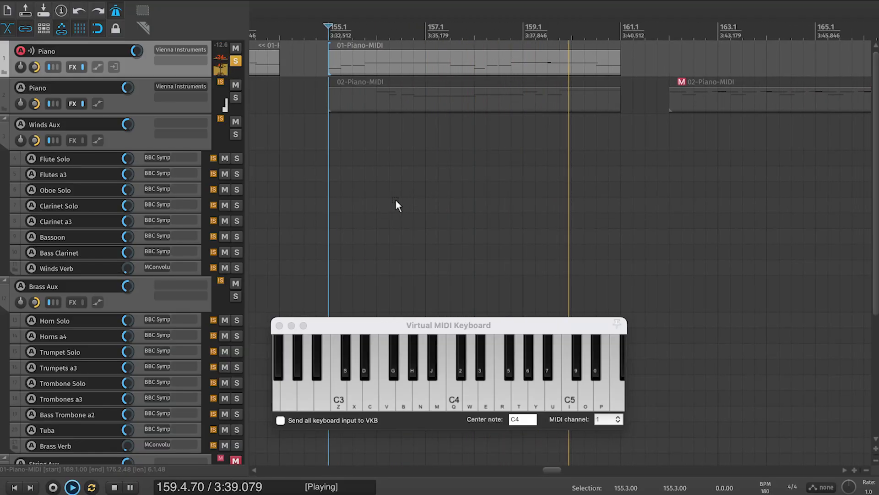
key("space")
Unsolo the first Piano track and listen to both Piano parts from bar 155.
left_click(235, 61)
key("space")
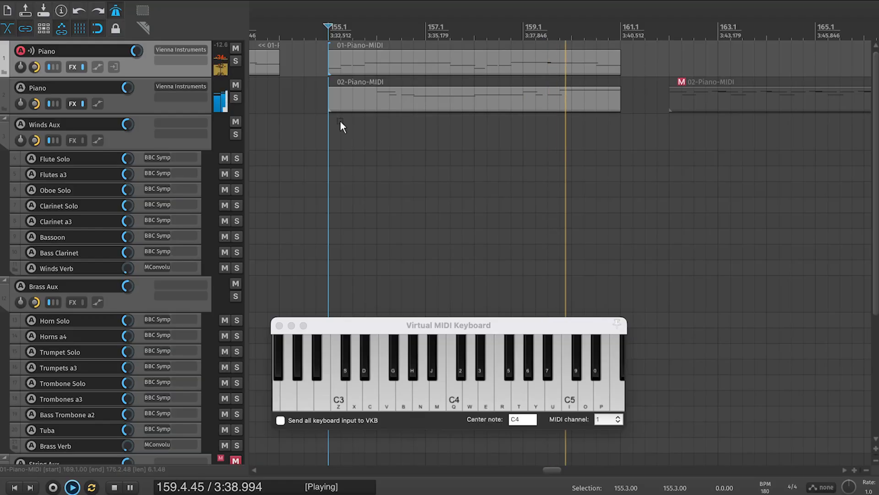
key("space")
Place the edit cursor at bar 169 and listen to the new piano melody.
scroll(340, 120, "right", 10)
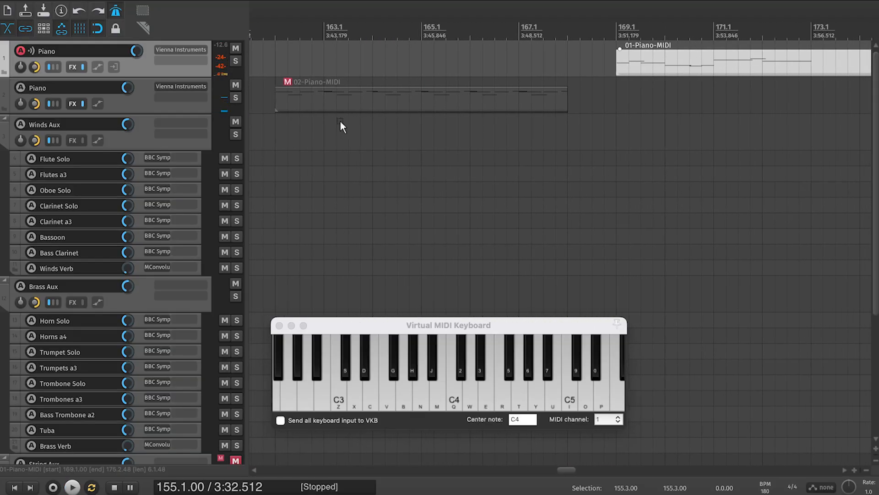
left_click(424, 65)
key("space")
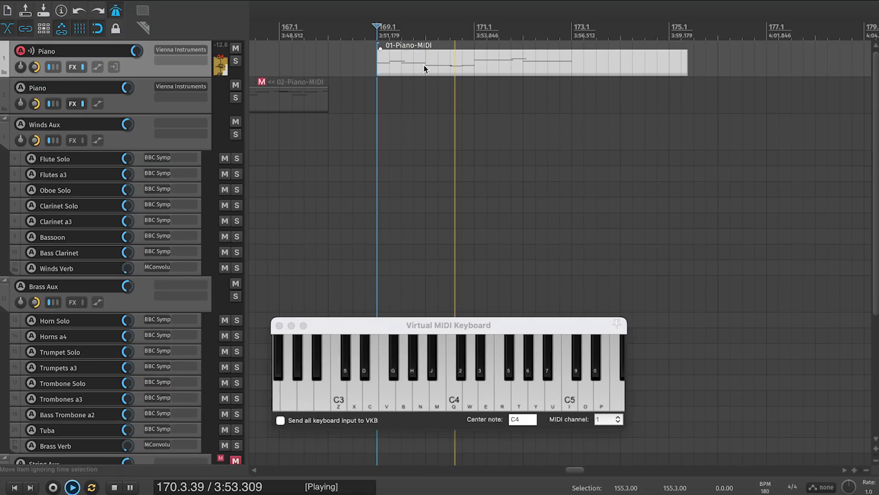
key("space")
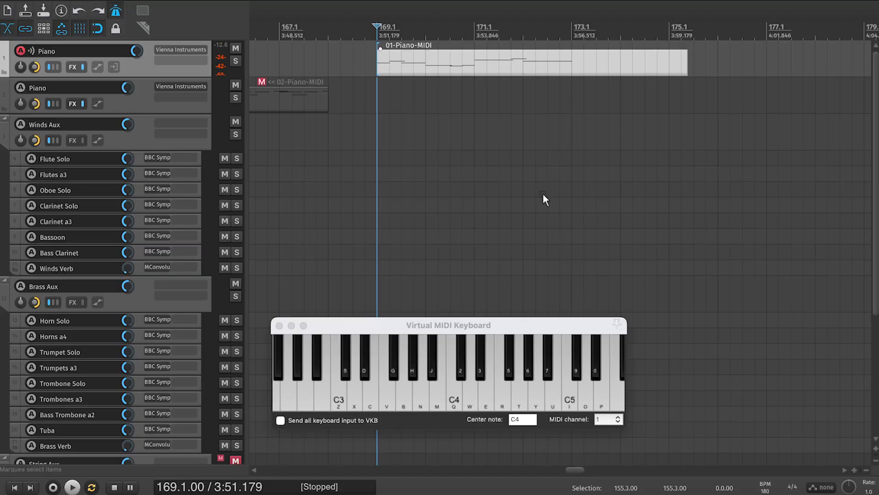
Try the notes F#4, A4, F#4, D4, A4, F#4, A4 on the Virtual MIDI Keyboard.
left_click(545, 327)
key("5")
key("y")
key("5")
key("w")
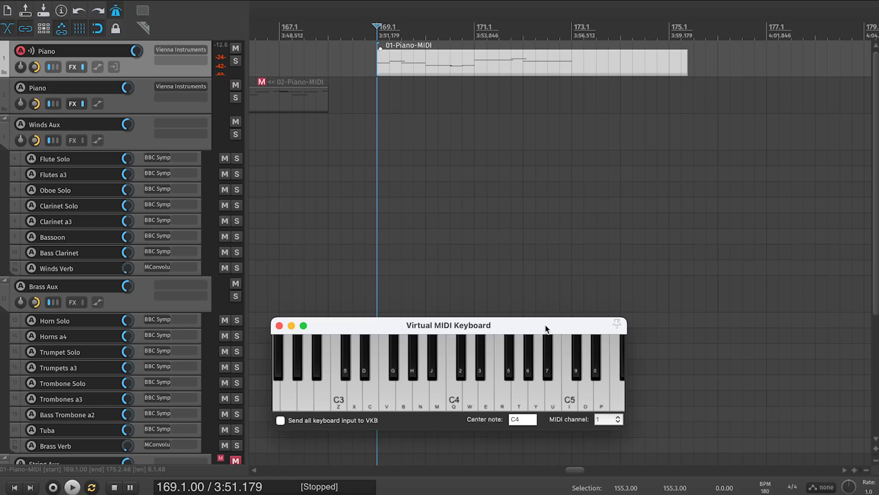
key("y")
key("5")
key("y")
Replay the opening phrase on the Virtual MIDI Keyboard as F#4, A4, F#4, D4, D4, B4, C#5, A4.
key("5")
key("y")
key("5")
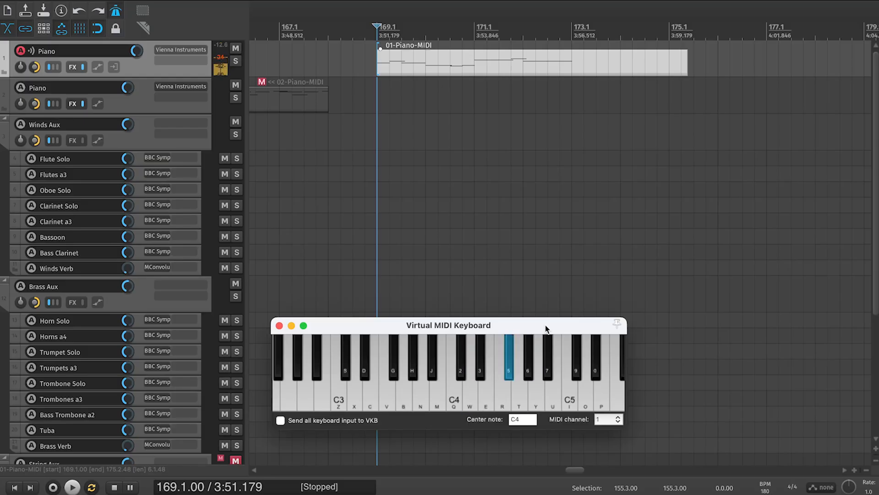
key("w")
key("w")
key("u")
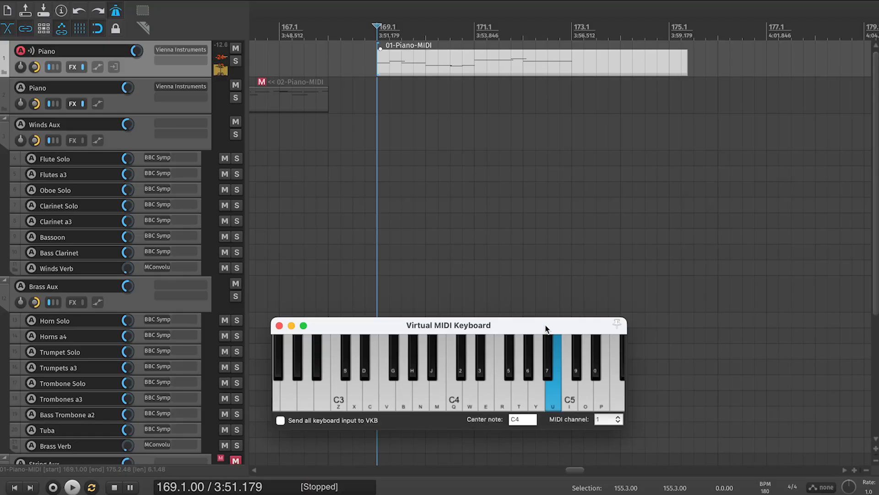
key("9")
key("y")
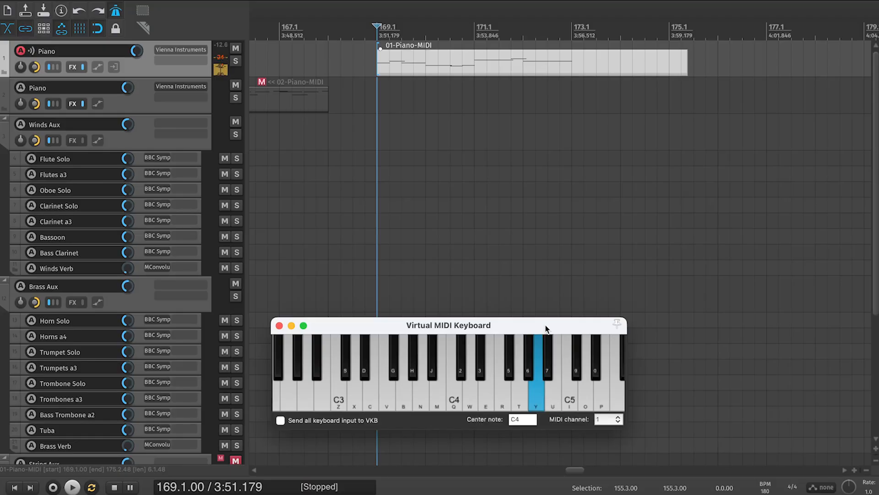
Try the continuation B4, C#5, B4, B4, C#5, B4, A4, B4, G4 on the Virtual MIDI Keyboard.
key("u")
key("9")
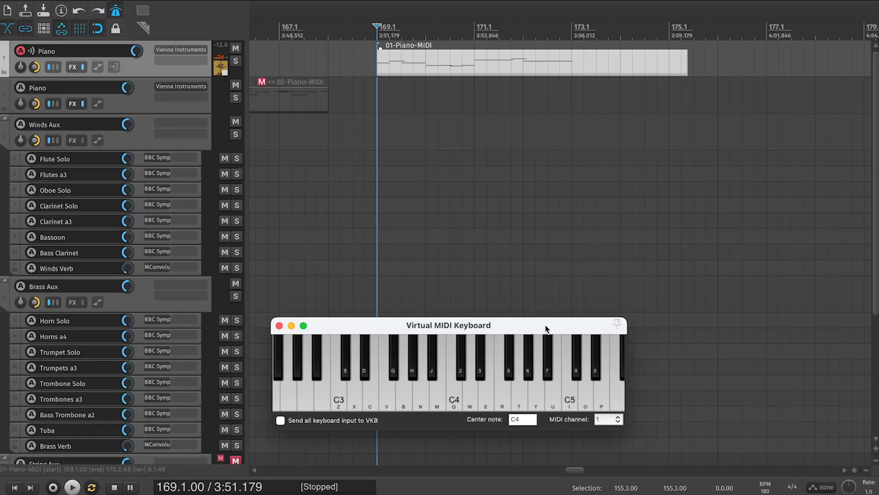
key("u")
key("u")
key("9")
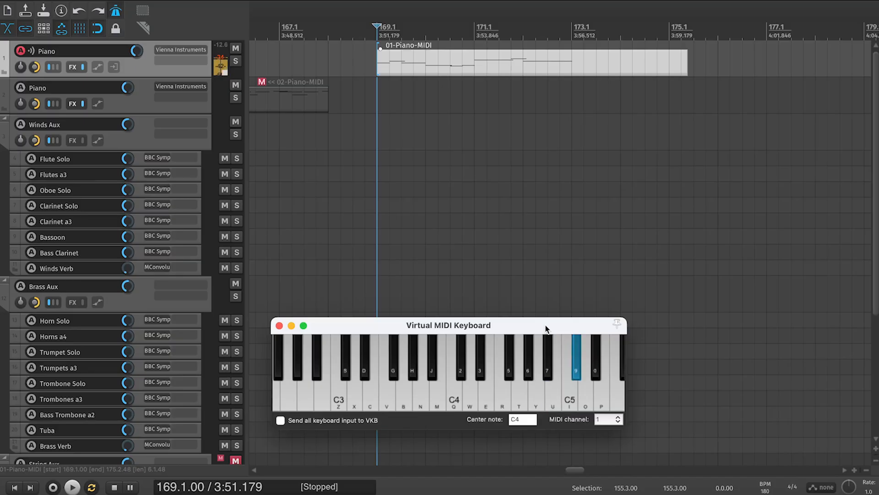
key("u")
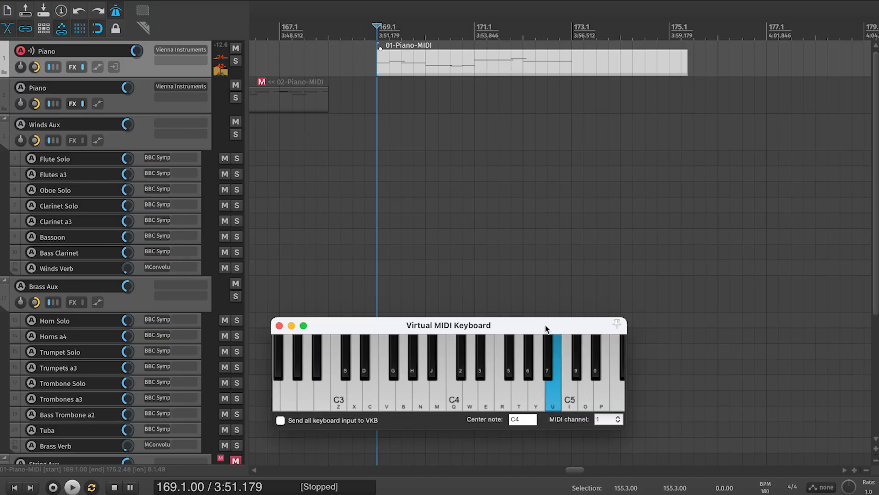
key("y")
key("u")
key("u")
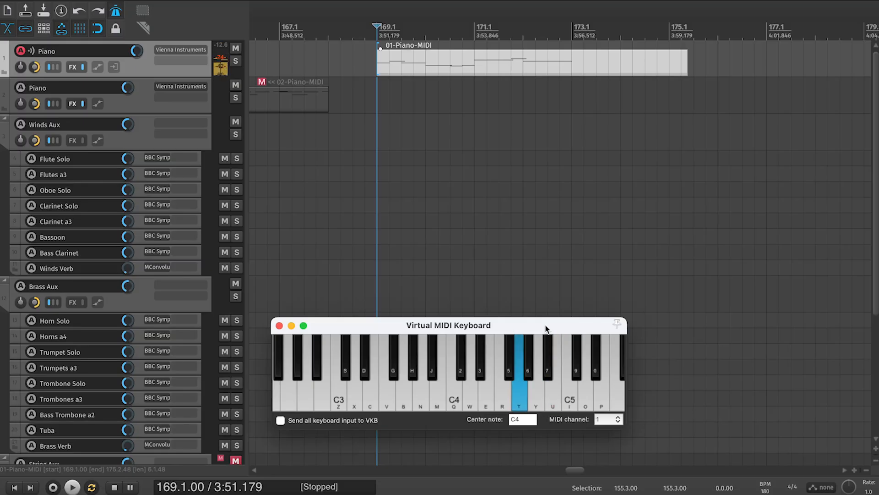
Try the continuation B4, C#5, B4, A4, D5, A4 on the Virtual MIDI Keyboard.
key("u")
key("9")
key("u")
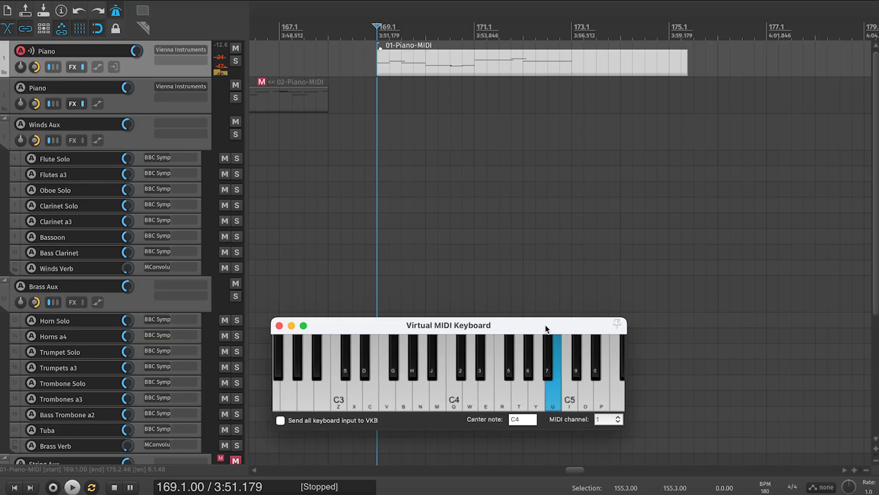
key("y")
key("o")
key("y")
Try the continuation B4, C#5, B4, A4, B4, A4 on the Virtual MIDI Keyboard.
key("u")
key("9")
key("u")
key("y")
key("u")
key("y")
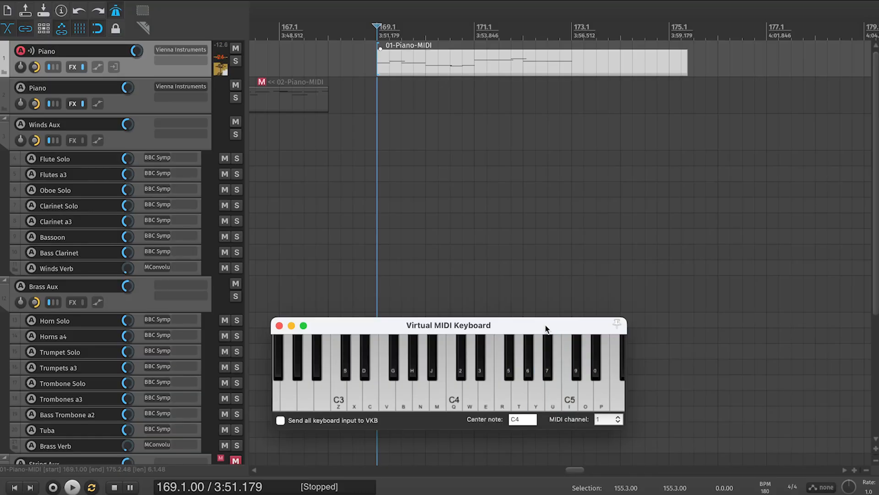
Play the opening phrase with a C#4 in it as F#4, A4, F#4, D4, C#4, B4, C#5, A4.
key("5")
key("y")
key("5")
key("w")
key("2")
key("u")
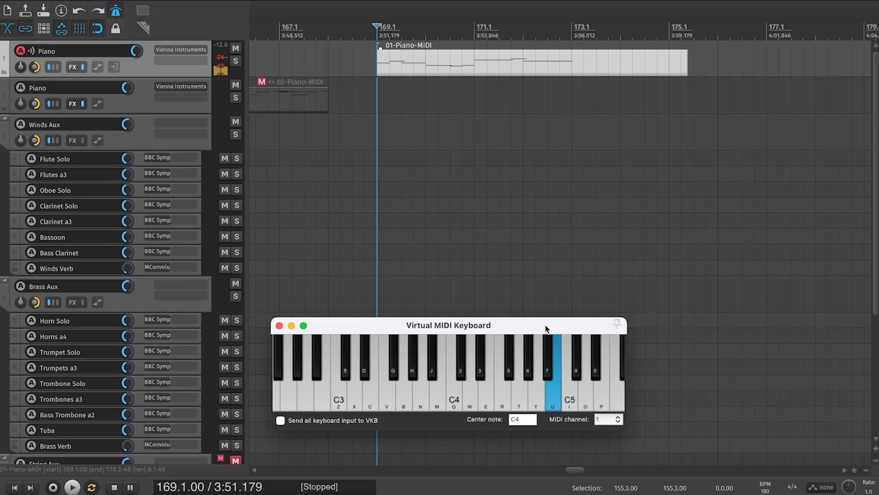
key("9")
key("y")
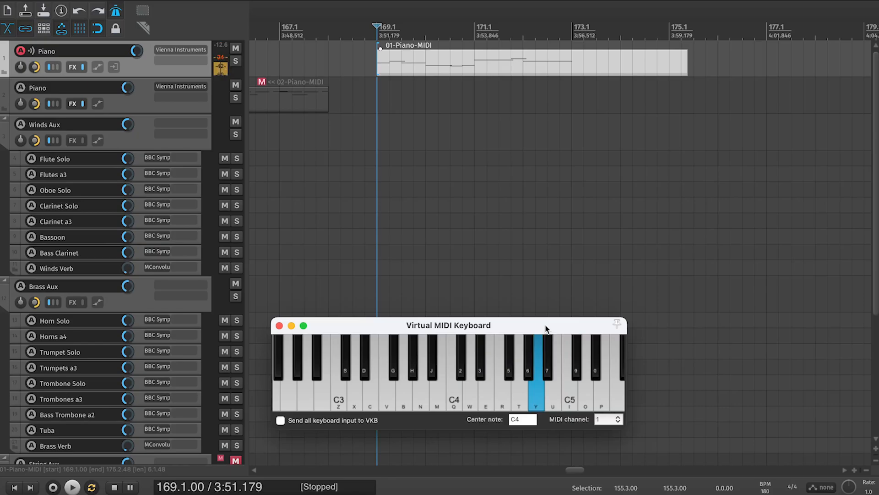
Try the continuation B4, C#5, B4, A4, B4, C#5, B4, F#4 on the Virtual MIDI Keyboard.
key("u")
key("9")
key("u")
key("y")
key("u")
key("9")
key("u")
key("5")
Try the continuation B4, C#5, B4, F#4, G4, A4, F#4 on the Virtual MIDI Keyboard.
key("u")
key("9")
key("u")
key("5")
key("t")
key("y")
key("5")
Try the continuation B4, C#5, B4, F#4, G4, B4, G4 on the Virtual MIDI Keyboard.
key("u")
key("9")
key("u")
key("5")
key("t")
key("u")
key("t")
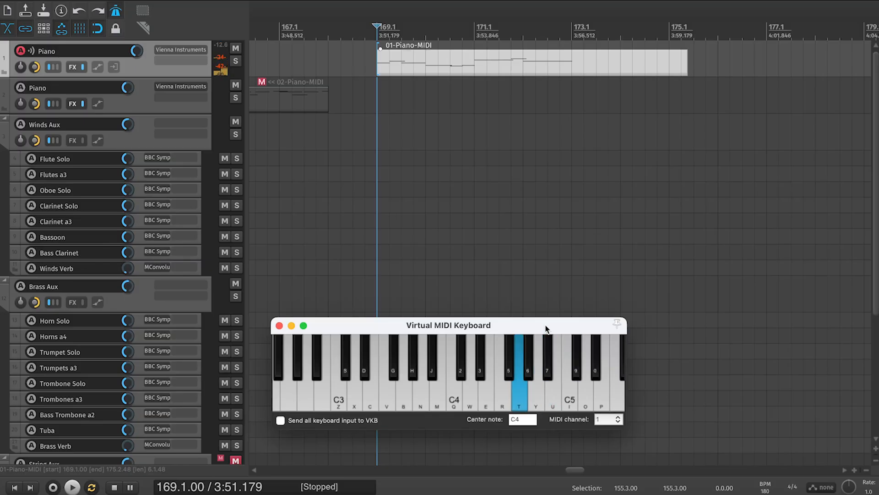
Try the notes C#5, B4, B4, C#5, B4, A4 on the Virtual MIDI Keyboard.
key("9")
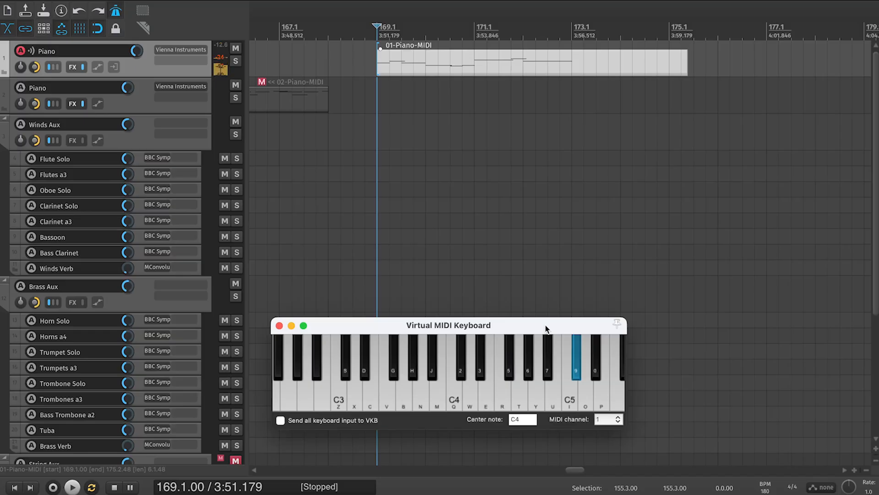
key("u")
key("u")
key("9")
key("u")
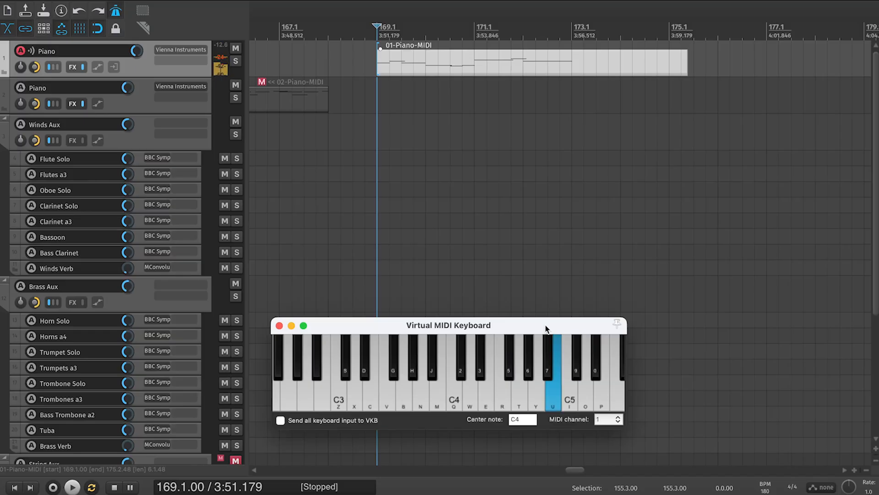
key("y")
Try a descending continuation on the Virtual MIDI Keyboard with B4, C#5, B4, A4, F#4, G4, F#4.
key("u")
key("9")
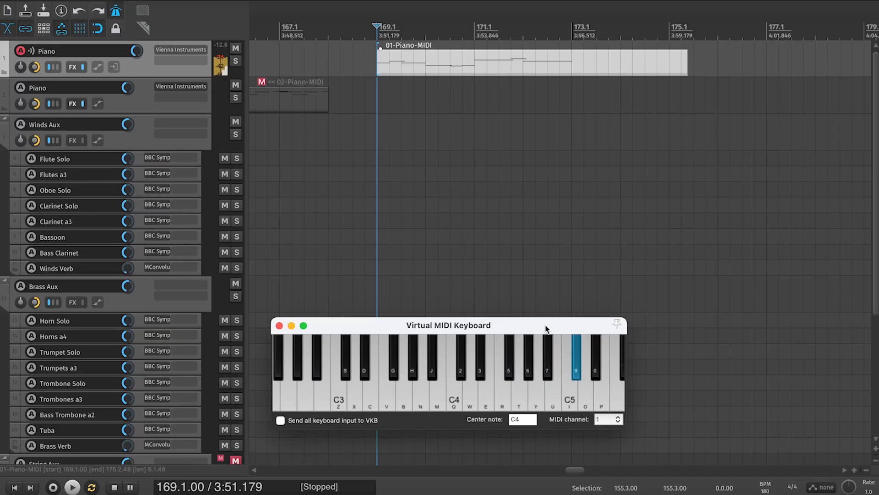
key("u")
key("y")
key("5")
key("t")
key("5")
Repeat the continuation B4, C#5, B4, F#4, G4, B4, G4 on the Virtual MIDI Keyboard.
key("u")
key("9")
key("u")
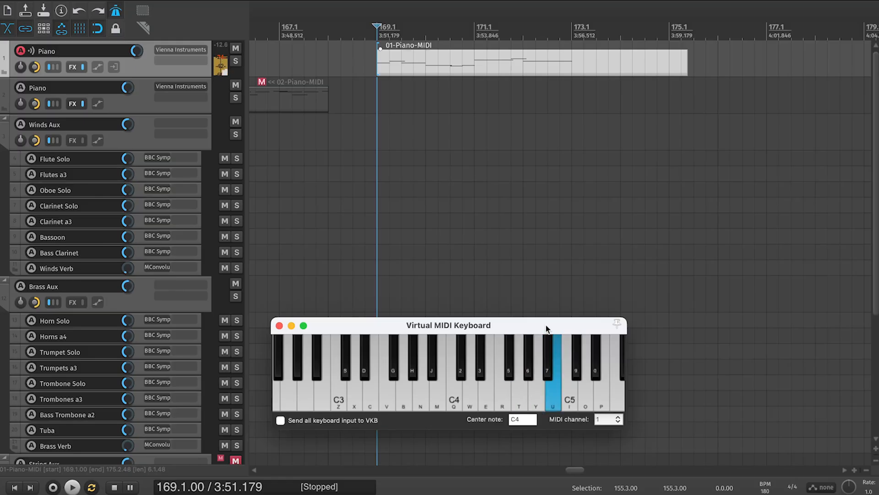
key("5")
key("t")
key("u")
key("t")
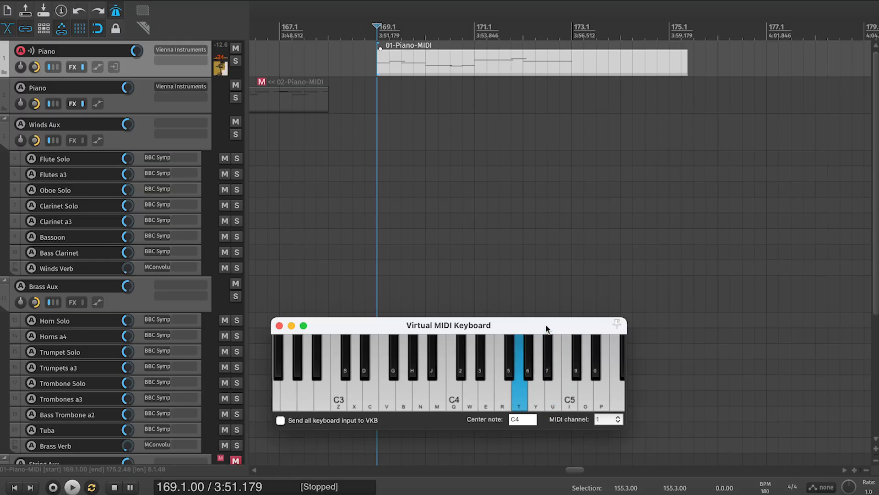
Play the start of the opening phrase on the Virtual MIDI Keyboard as F#4, A4, F#4, D4, C#4.
key("5")
key("y")
key("5")
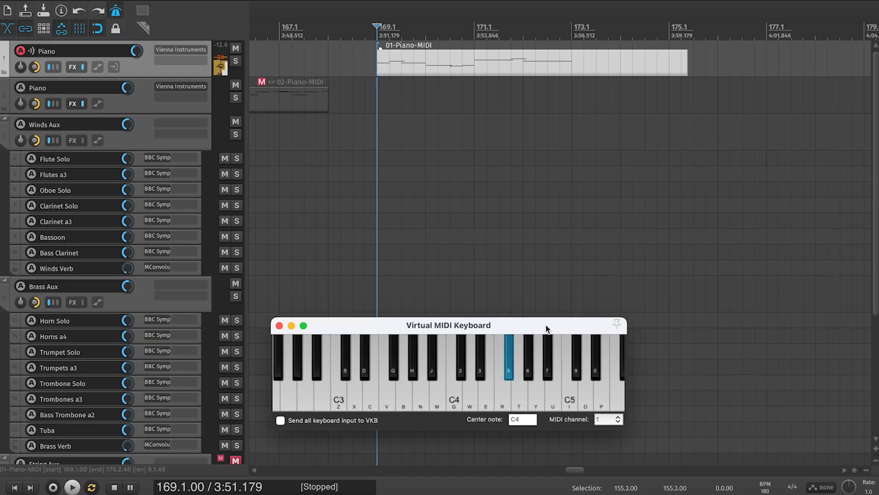
key("w")
key("2")
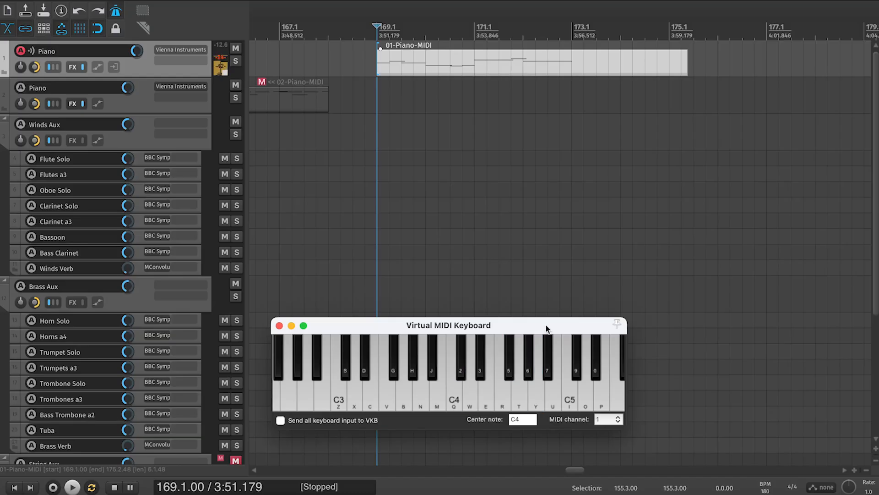
Play a varied opening phrase on the Virtual MIDI Keyboard as F#4, A4, D4, C#4, D4, B4, C#5, A4.
key("5")
key("y")
key("w")
key("2")
key("w")
key("7")
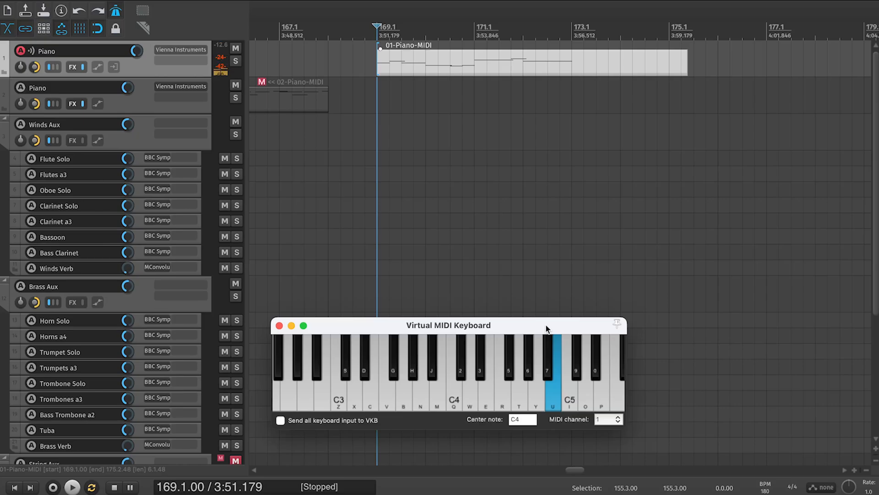
key("9")
key("y")
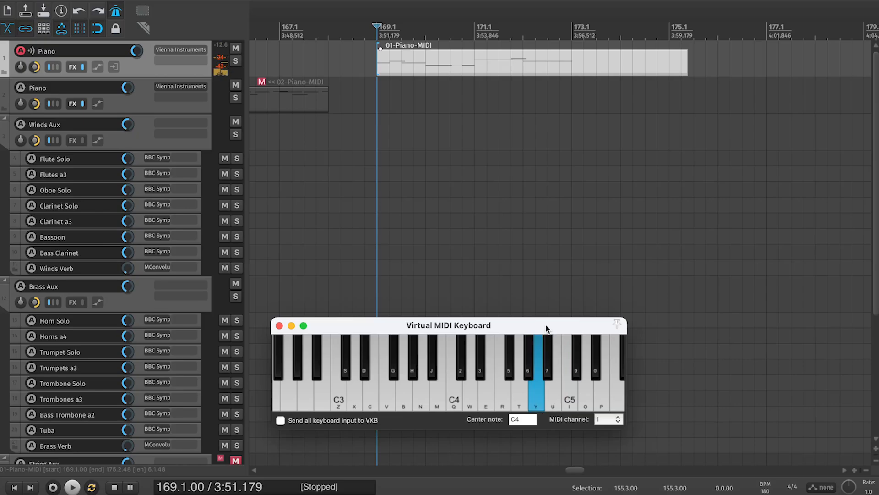
Try a melodic figure on the Virtual MIDI Keyboard with G4, A4, G4, A4, G4, B4, G4, F#4, F#4, G4.
key("t")
key("y")
key("t")
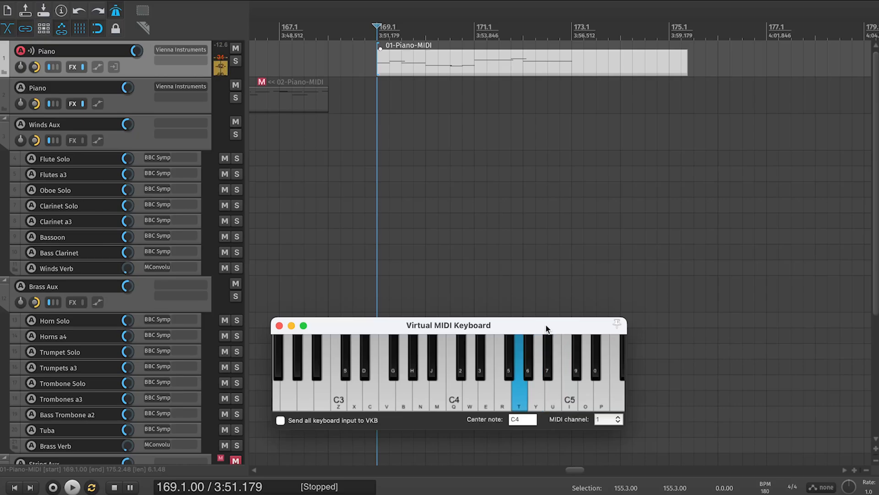
key("y")
key("t")
key("u")
key("t")
key("5")
key("5")
key("t")
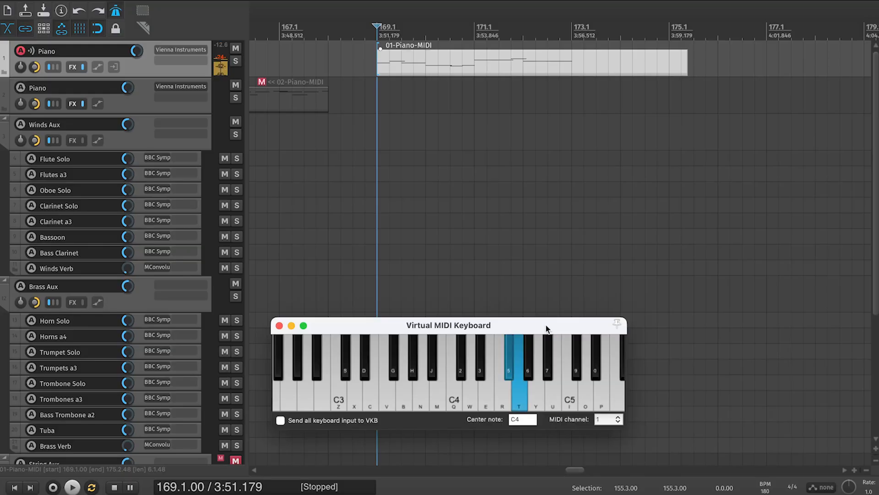
Try G4, B4, G4, E4, F#4, A4, F#4 as a melody fragment on the Virtual MIDI Keyboard.
key("t")
key("u")
key("t")
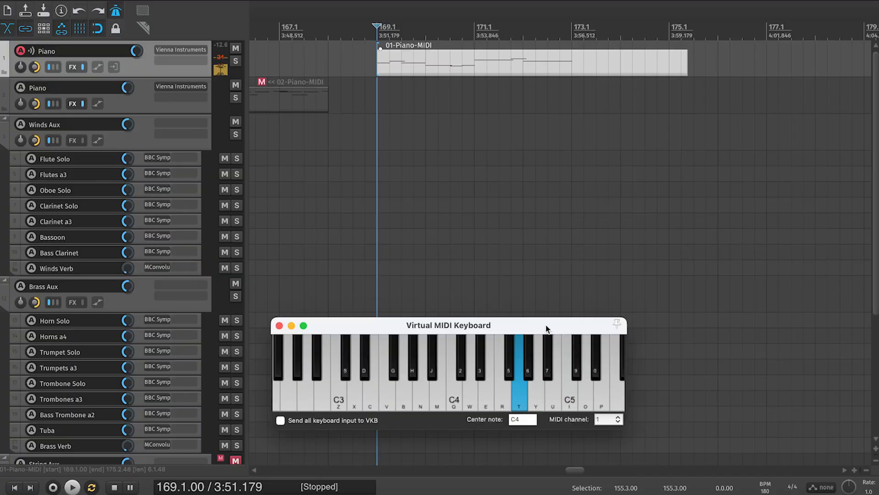
key("e")
key("5")
key("y")
key("5")
Play a falling ending on the Virtual MIDI Keyboard with F#4, A4, F#4, D4, D4.
key("5")
key("y")
key("5")
key("w")
key("w")
Try the continuation B4, C#5, A4, G4, B4, G4, F#4, E4, G4, E4, F#4, A4 on the Virtual MIDI Keyboard.
key("u")
key("9")
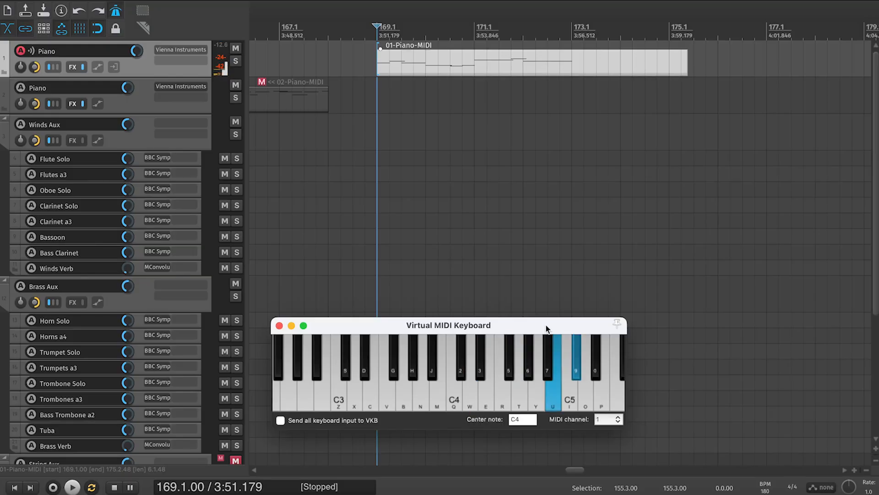
key("y")
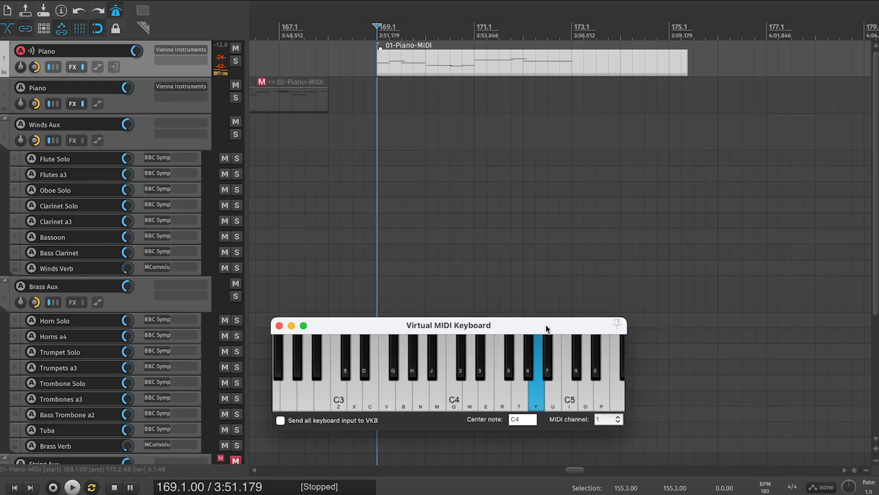
key("t")
key("u")
key("t")
key("5")
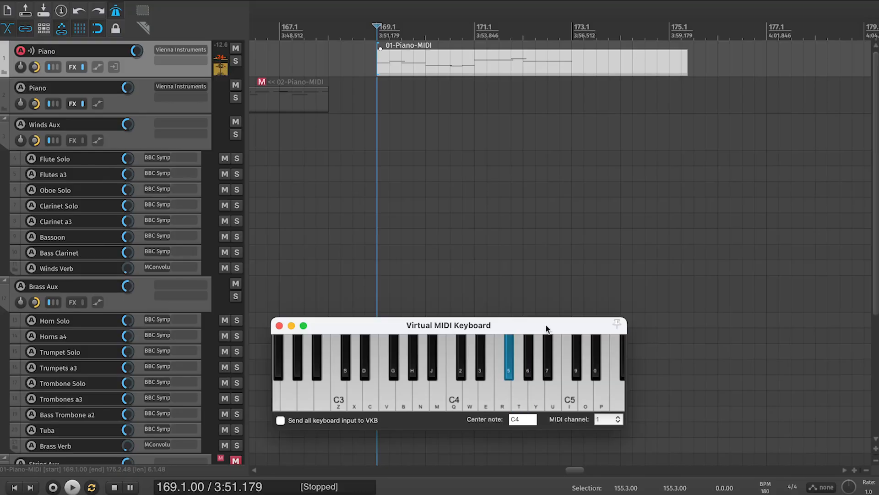
key("e")
key("t")
key("e")
key("5")
key("y")
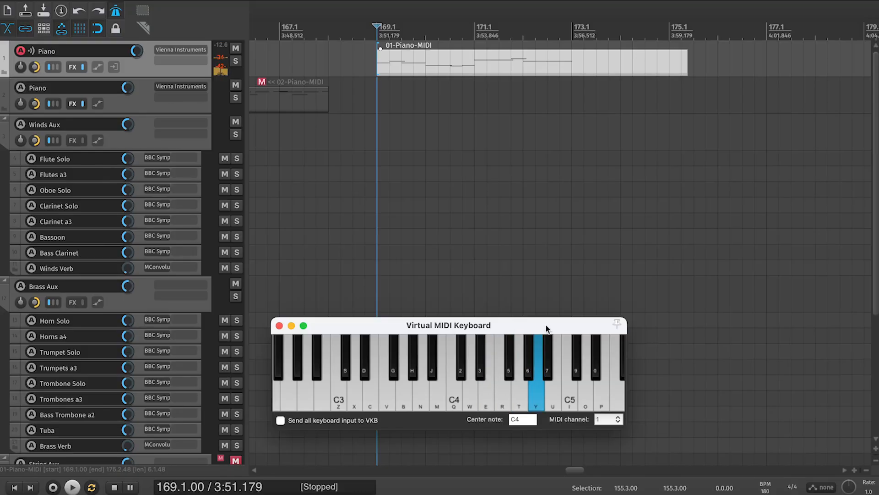
Replay the start of the continuation on the Virtual MIDI Keyboard as B4, C#5, A4, G4, B4, G4, F#4.
key("u")
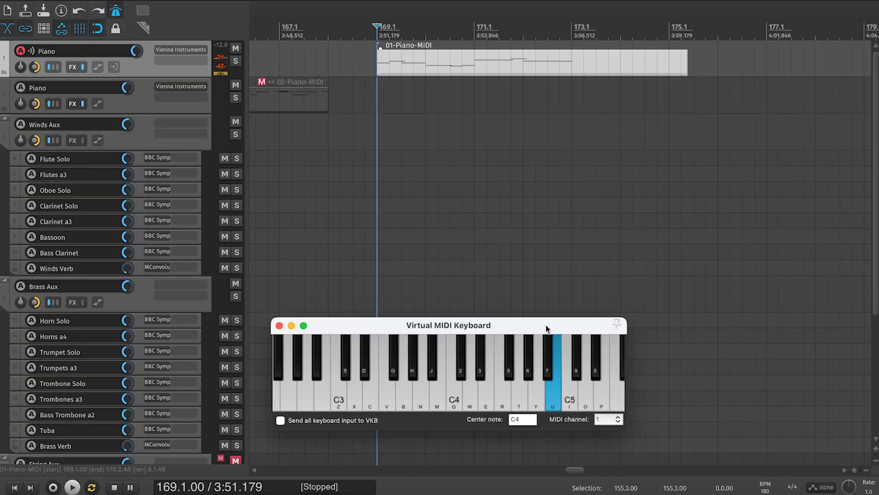
key("9")
key("y")
key("t")
key("u")
key("t")
key("5")
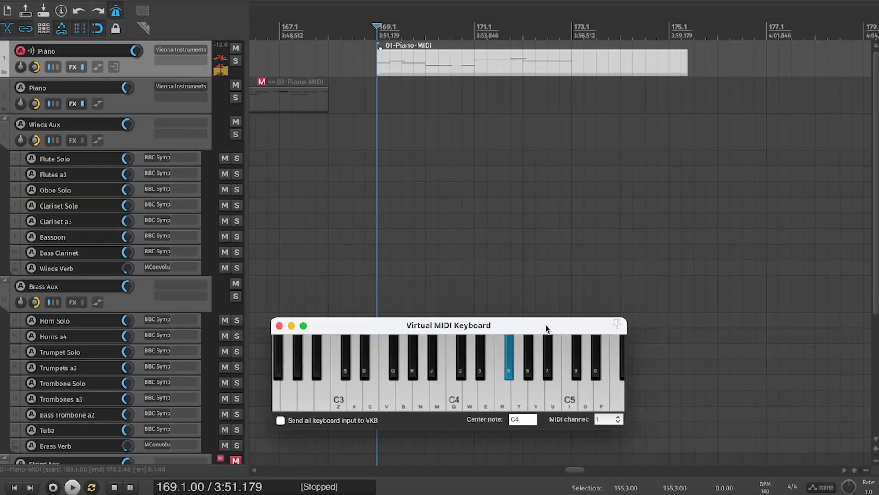
Try the second half of the continuation on the Virtual MIDI Keyboard as G4, B4, G4, F#4, E4, A4, E4, F#4, E4.
key("t")
key("u")
key("t")
key("5")
key("e")
key("y")
key("e")
key("5")
key("e")
Play the continuation on the Virtual MIDI Keyboard as B4, C#5, A4, G4, B4, F#4, E4, F#4, E4.
key("u")
key("9")
key("y")
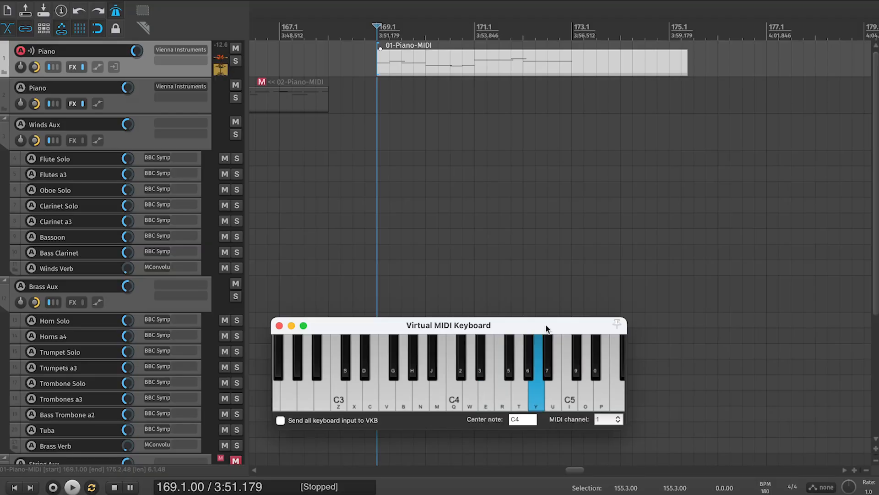
key("t")
key("u")
key("5")
key("e")
key("5")
key("e")
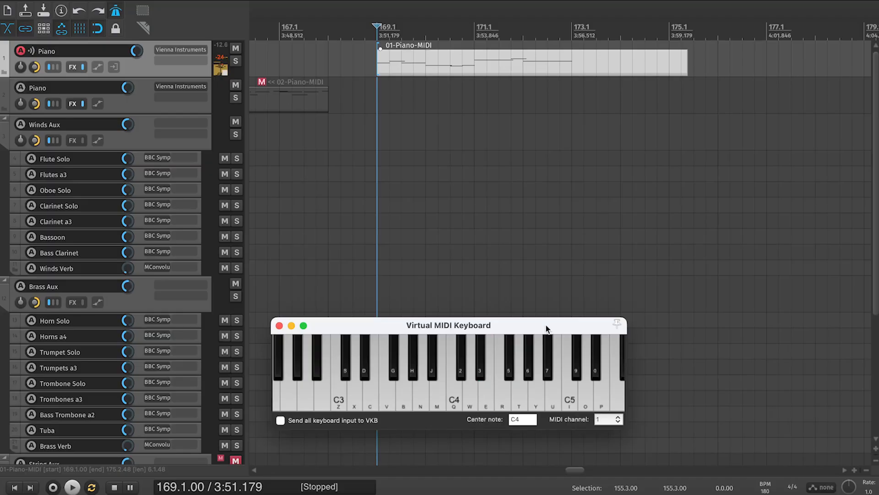
Play a longer continuation on the Virtual MIDI Keyboard as A4, B4, C#5, A4, G4, B4, G4, F#4, B4, E4, G4, E4.
key("y")
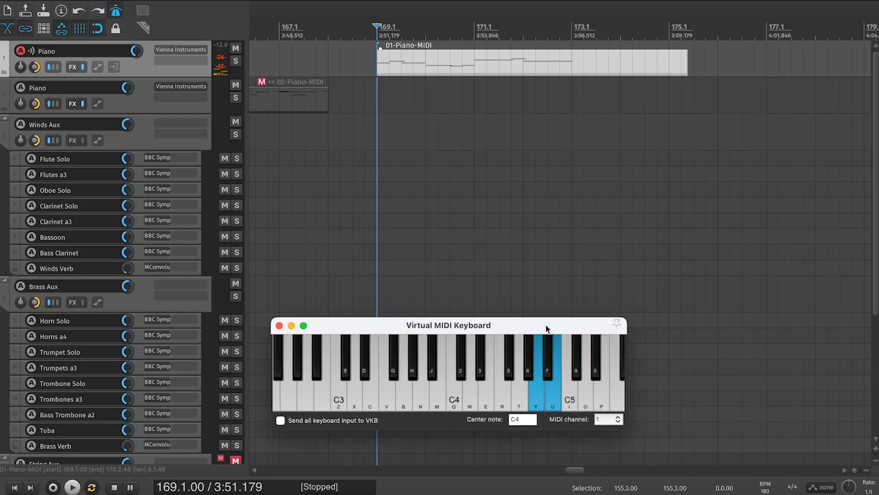
key("u")
key("9")
key("y")
key("t")
key("u")
key("t")
key("5")
key("u")
key("e")
key("t")
key("e")
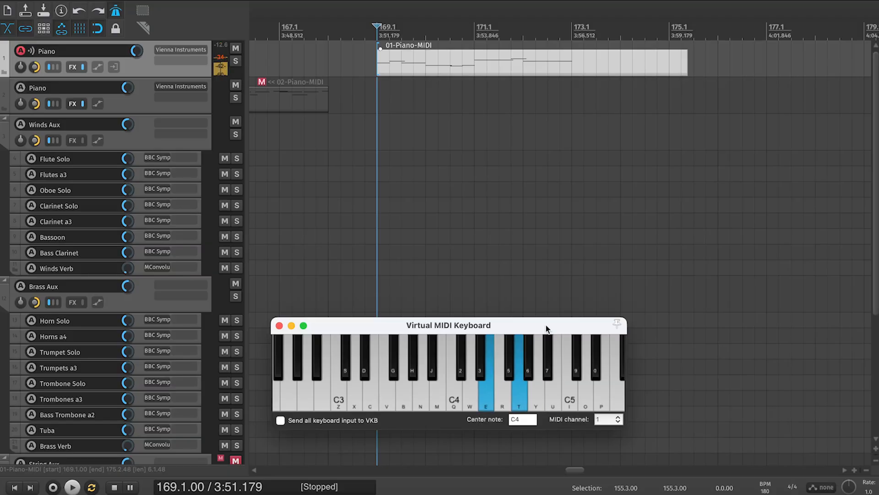
Try an answering phrase on the Virtual MIDI Keyboard with F#4, E4, F#4, A4, F#4, D4, C#4.
key("5")
key("e")
key("5")
key("y")
key("5")
key("w")
key("2")
Play the continuation on the Virtual MIDI Keyboard as B4, C#5, A4, G4, B4, G4, F#4, E4, E4.
key("u")
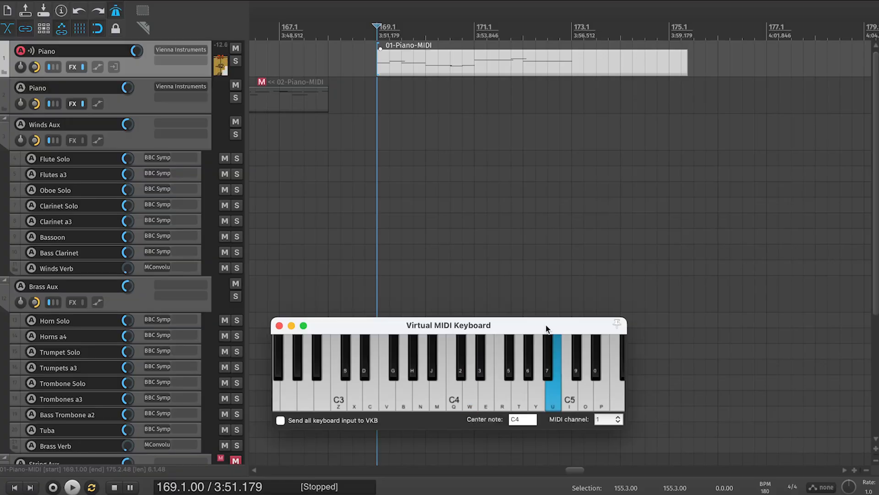
key("9")
key("y")
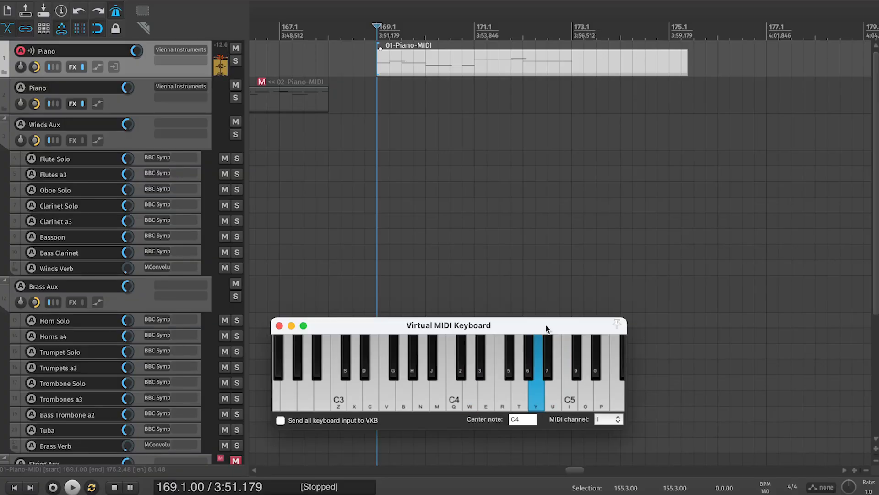
key("t")
key("u")
key("t")
key("5")
key("e")
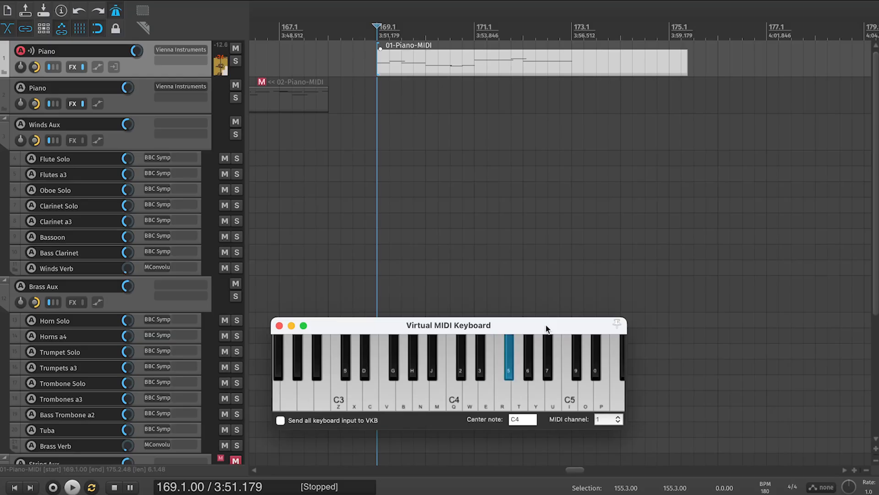
key("e")
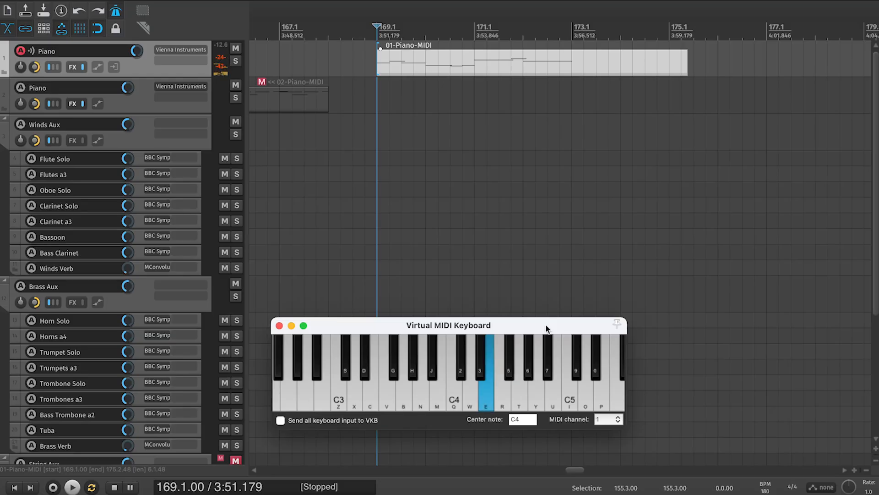
Try the short linking figure A4, G4, F#4, G4, F#4 on the Virtual MIDI Keyboard.
key("y")
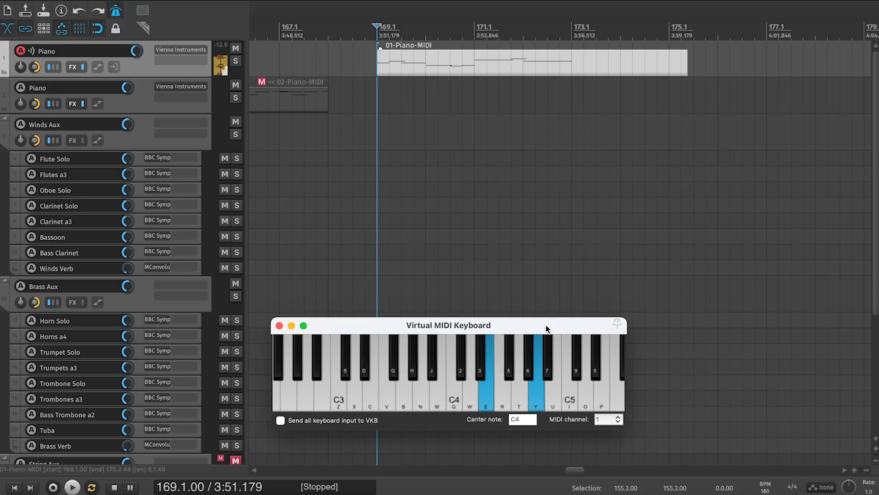
key("t")
key("5")
key("t")
key("5")
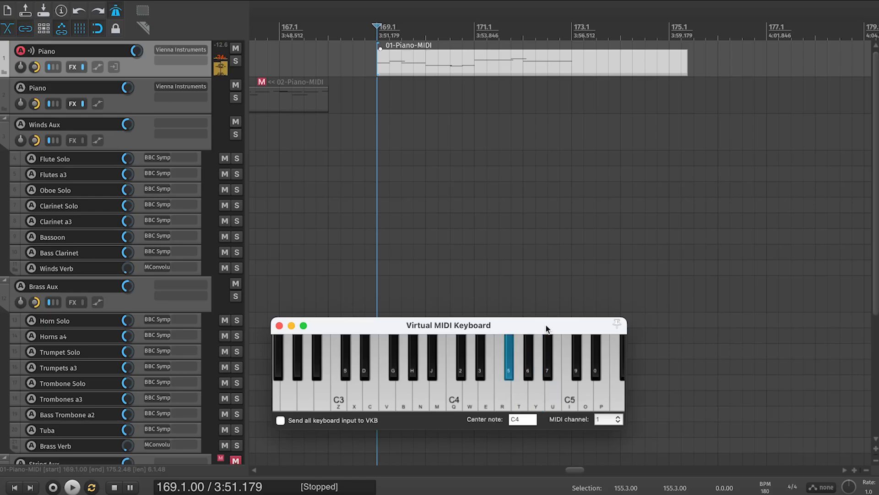
Play the opening phrase on the Virtual MIDI Keyboard as F#4, A4, F#4, D4, F#4, A4, F#4, D4, C#4, D4.
key("5")
key("y")
key("5")
key("w")
key("5")
key("y")
key("5")
key("w")
key("2")
key("w")
Follow the opening phrase with B4, C#5, A4, G4, B4, G4, F#4, E4 on the Virtual MIDI Keyboard.
key("u")
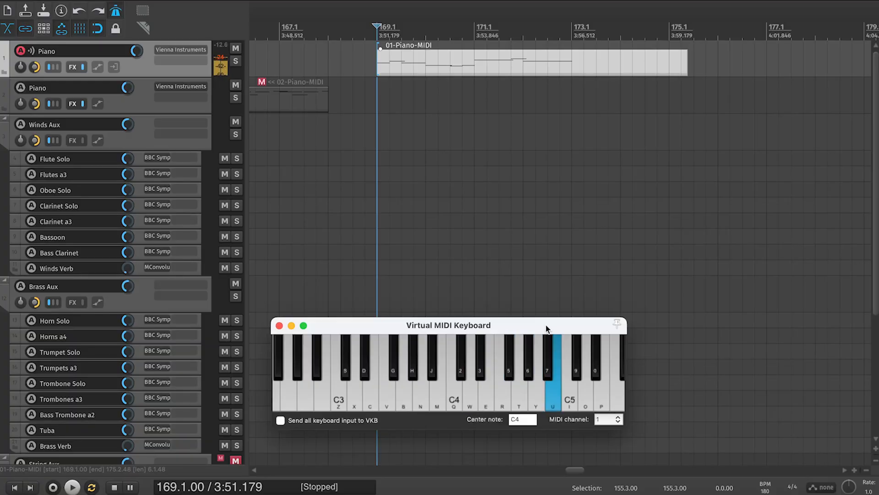
key("9")
key("y")
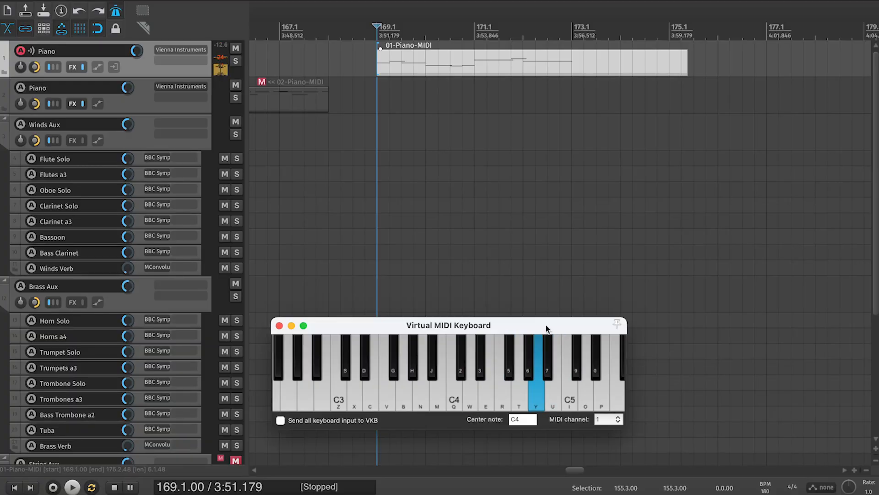
key("t")
key("u")
key("t")
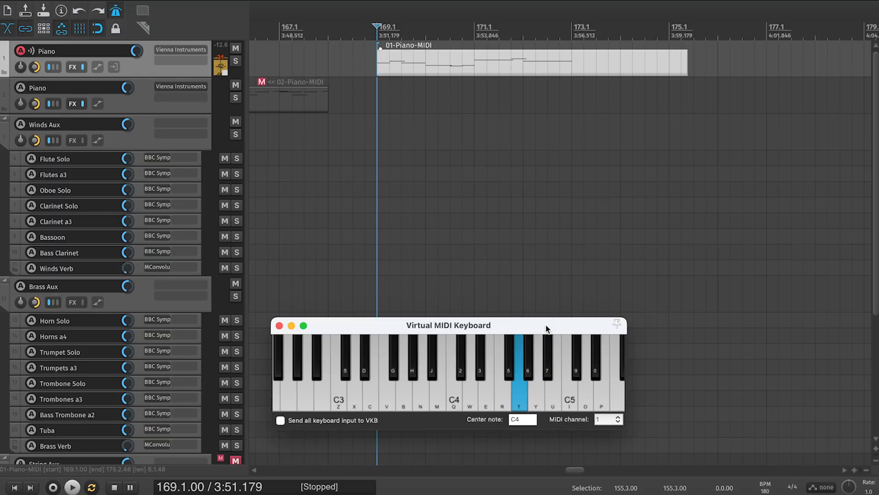
key("5")
key("e")
Try a phrase ending on the Virtual MIDI Keyboard with B4, F#4, E4, F#4, E4, G4, E4.
key("u")
key("5")
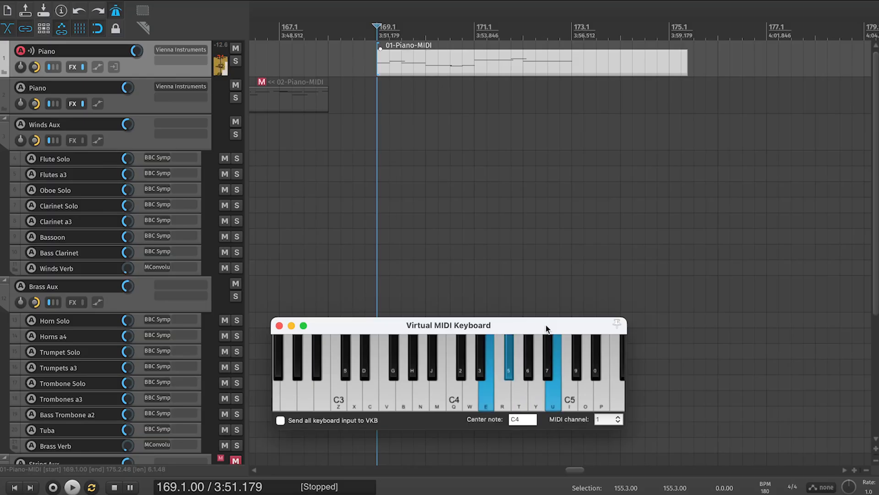
key("e")
key("5")
key("e")
key("t")
key("e")
Try a different phrase ending on the Virtual MIDI Keyboard with A4, E4, A4, G4, B4, G4, F#4, E4, G4, E4.
key("y")
key("e")
key("y")
key("t")
key("u")
key("t")
key("5")
key("e")
key("t")
key("e")
Play the ending figure on the Virtual MIDI Keyboard as G4, B4, G4, F#4, E4, F#4, E4.
key("t")
key("u")
key("t")
key("5")
key("e")
key("5")
key("e")
Play the ending figure down to D4 on the Virtual MIDI Keyboard as G4, B4, G4, F#4, E4, G4, E4, D4.
key("t")
key("u")
key("t")
key("5")
key("e")
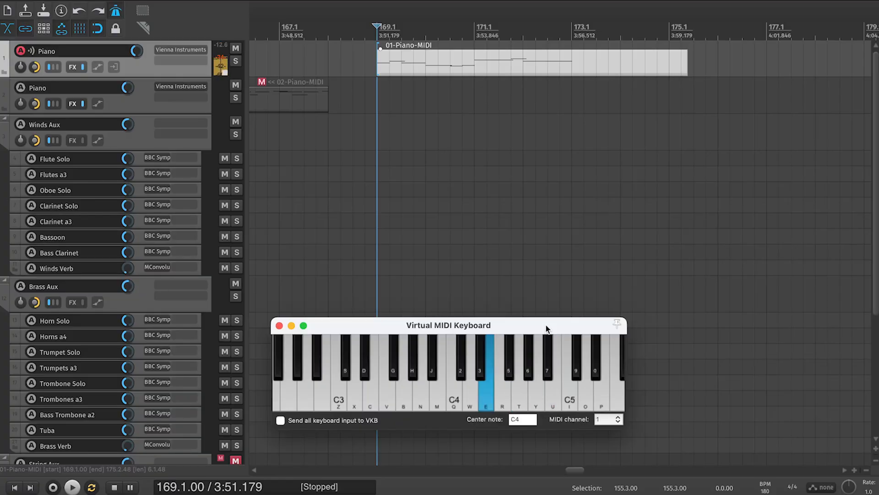
key("t")
key("e")
key("w")
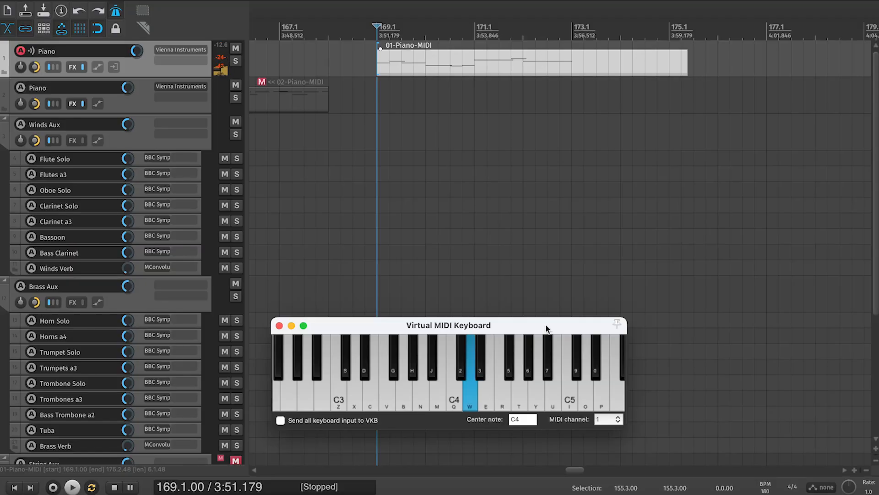
Try a lower ending on the Virtual MIDI Keyboard with E4, G4, D4, E4, F#4, G4, F#4, E4.
key("e")
key("t")
key("w")
key("e")
key("5")
key("t")
key("5")
key("e")
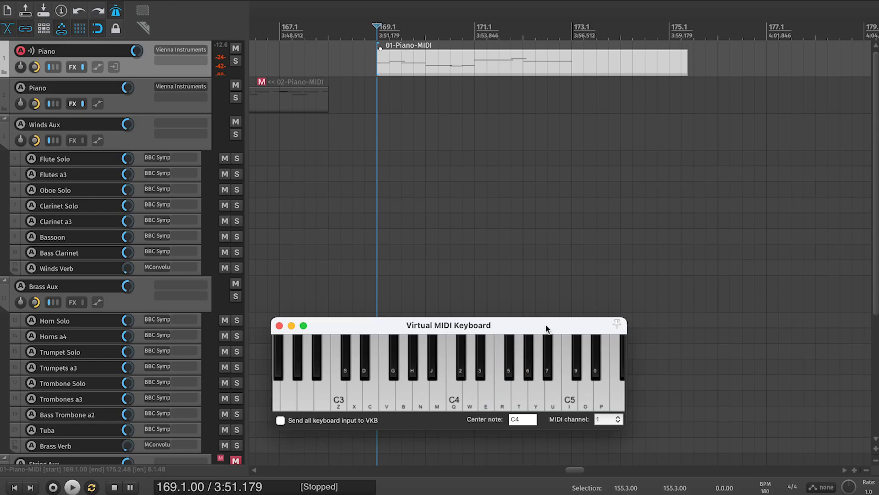
Play another ending variation on the Virtual MIDI Keyboard as G4, B4, G4, F#4, E4, G4, E4, E4, E4, C5.
key("t")
key("u")
key("t")
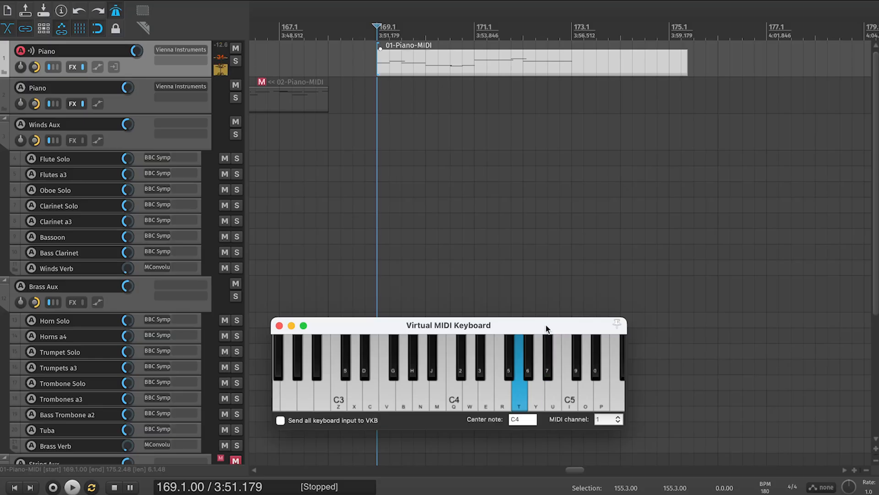
key("5")
key("e")
key("t")
key("e")
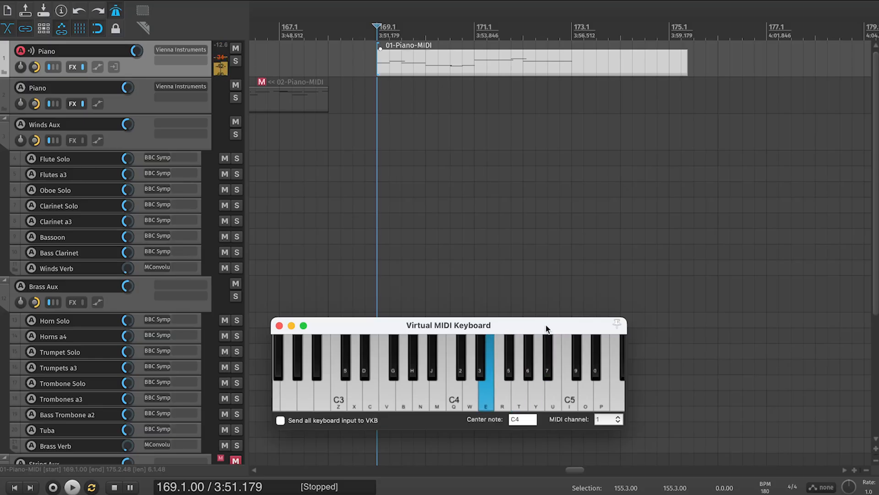
key("e")
key("e")
key("i")
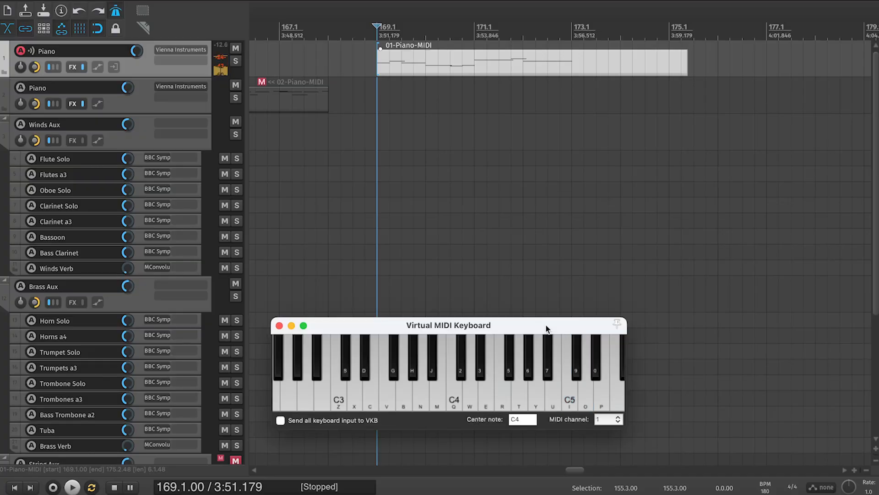
Try an ending phrase on the Virtual MIDI Keyboard as G4, B4, F#4, E4, G4, E4, D4, E4, G4, F#4, E4.
key("t")
key("u")
key("5")
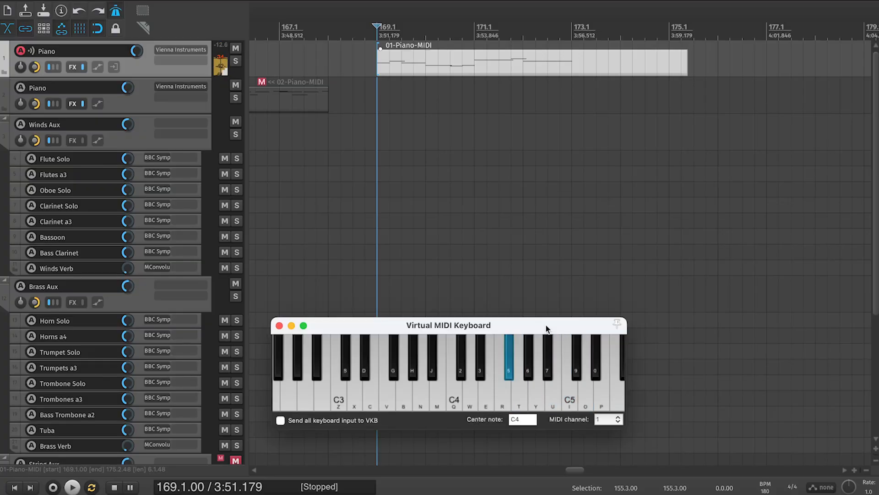
key("e")
key("t")
key("e")
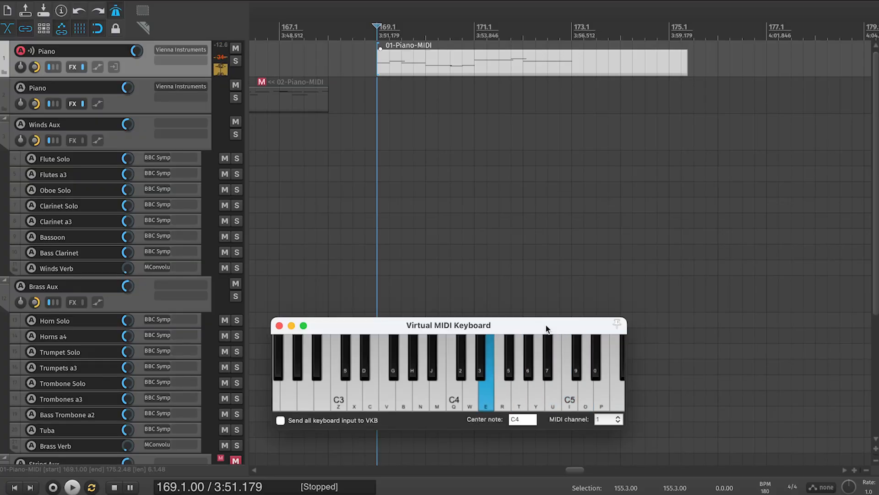
key("w")
key("e")
key("t")
key("5")
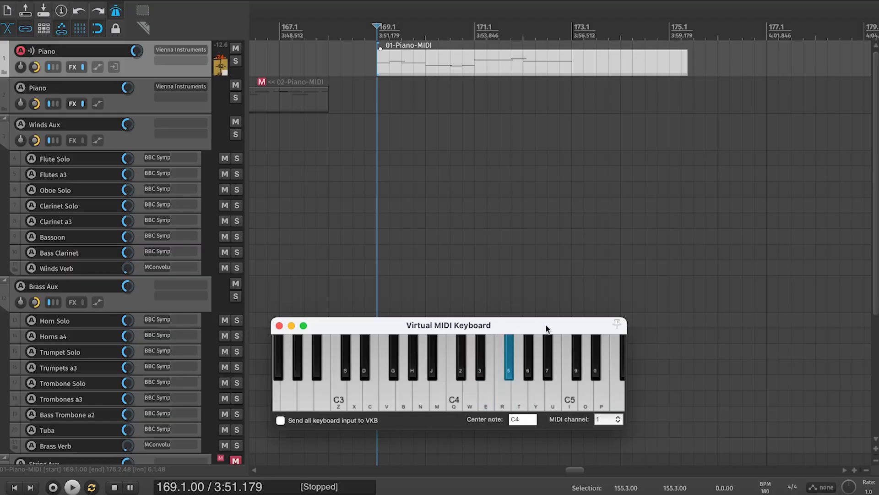
key("e")
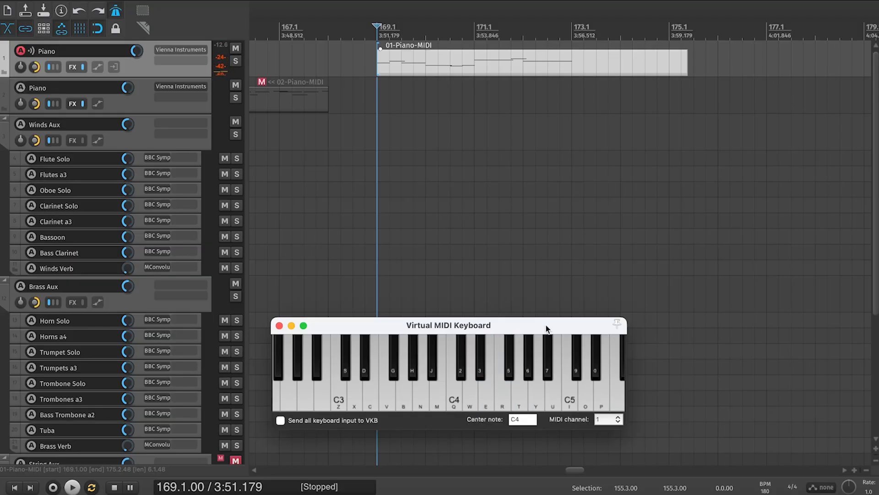
Play the ending figure on the Virtual MIDI Keyboard as G4, B4, G4, F#4, E4, G4, E4.
key("t")
key("u")
key("t")
key("5")
key("e")
key("t")
key("e")
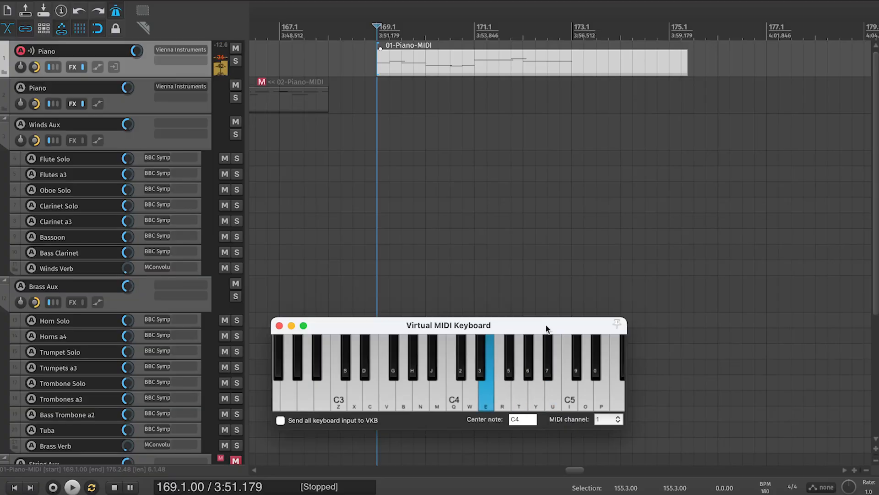
Try a chromatic continuation on the Virtual MIDI Keyboard with C#4, D#4, C#4, D4, G4, B4, C5.
key("2")
key("3")
key("2")
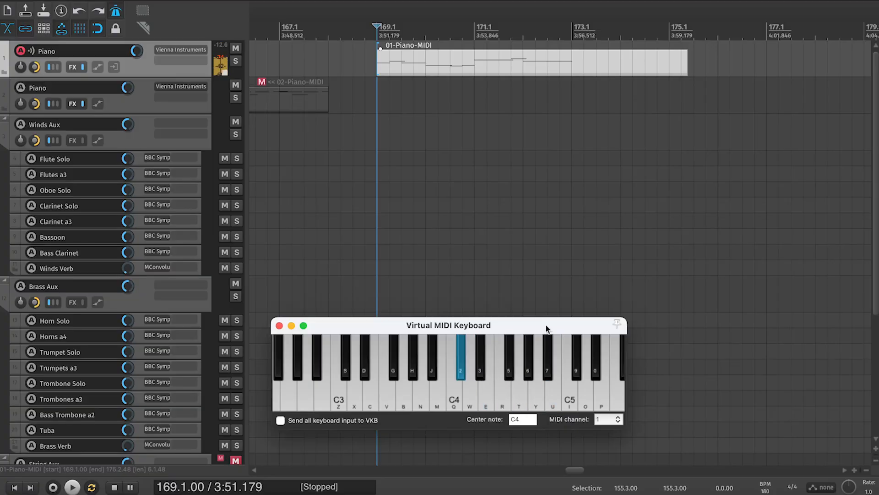
key("w")
key("t")
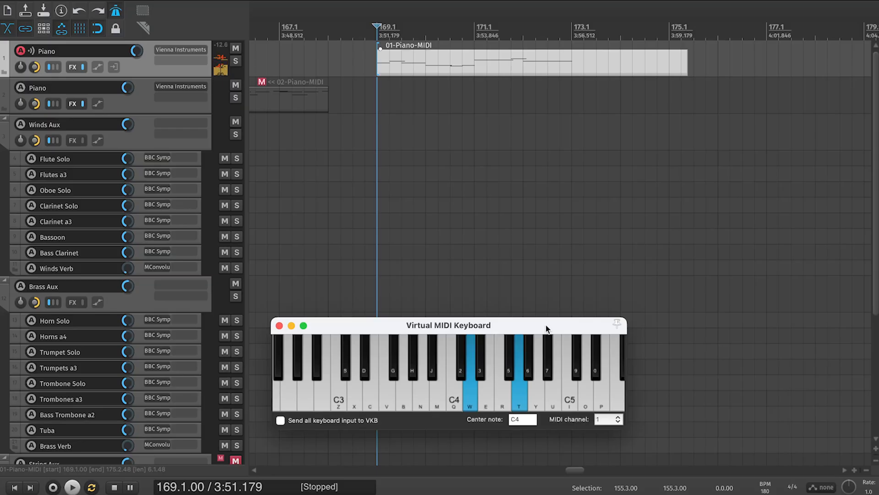
key("u")
key("i")
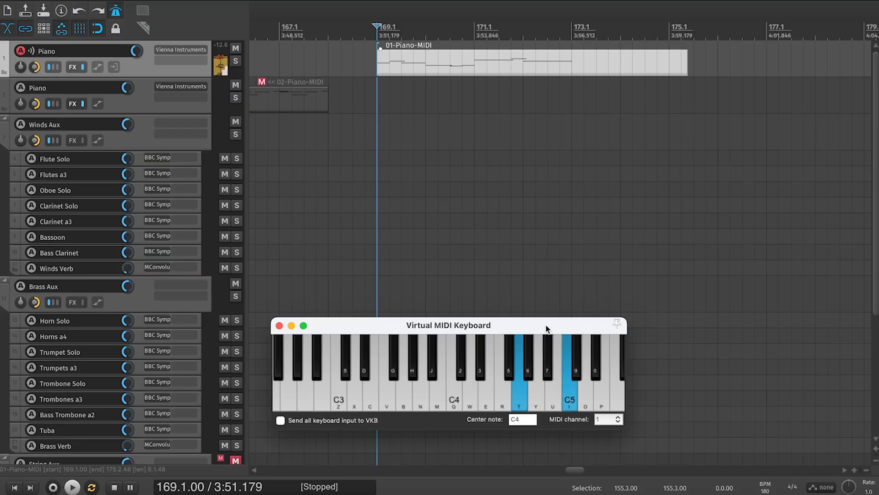
Play the opening of the ending figure on the Virtual MIDI Keyboard as G4, B4, G4, F#4, E4, G4.
key("t")
key("u")
key("t")
key("5")
key("e")
key("t")
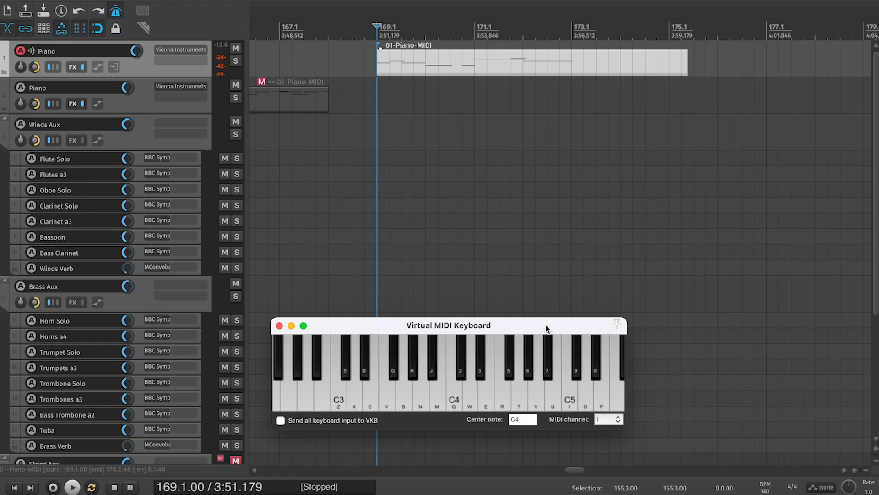
Try an ending down to D4 on the Virtual MIDI Keyboard with G4, B4, F#4, E4, G4, E4, C#4, D4, F#4, E4, C#4, D4.
key("t")
key("u")
key("5")
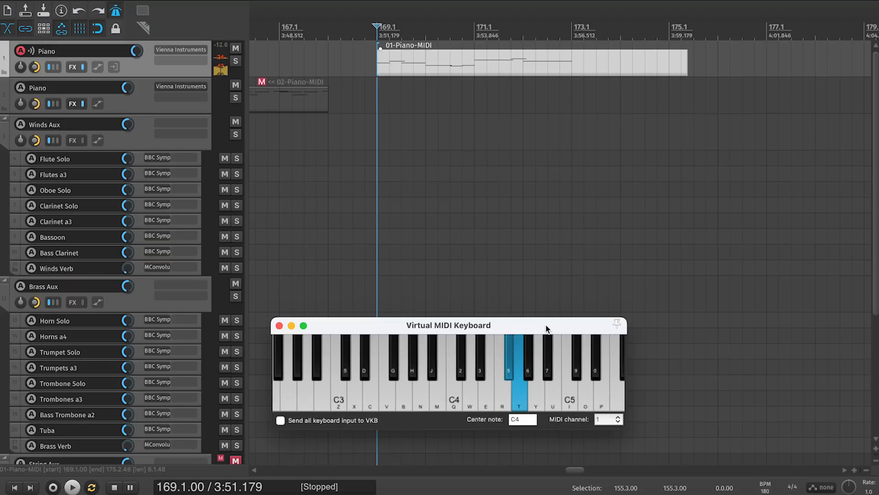
key("e")
key("t")
key("e")
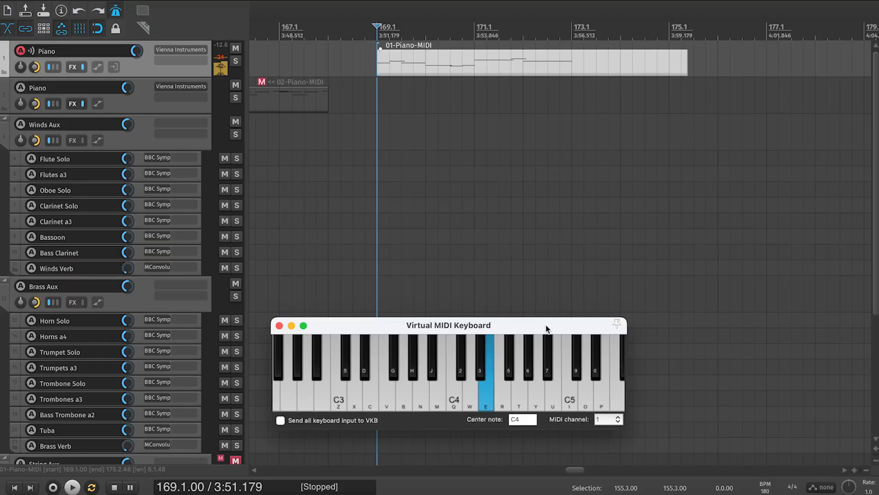
key("2")
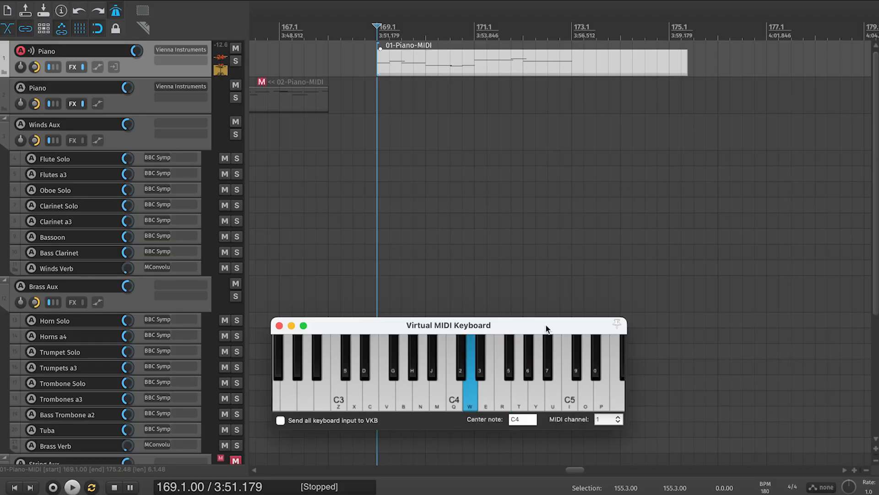
key("5")
key("e")
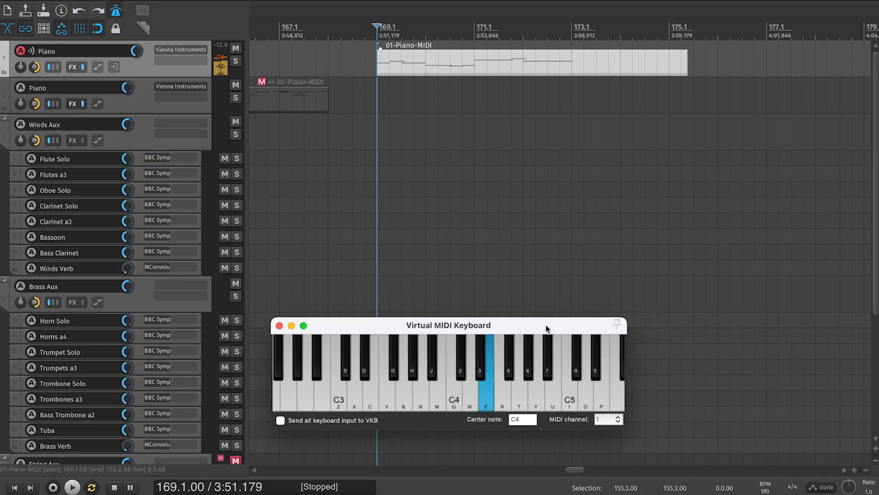
key("2")
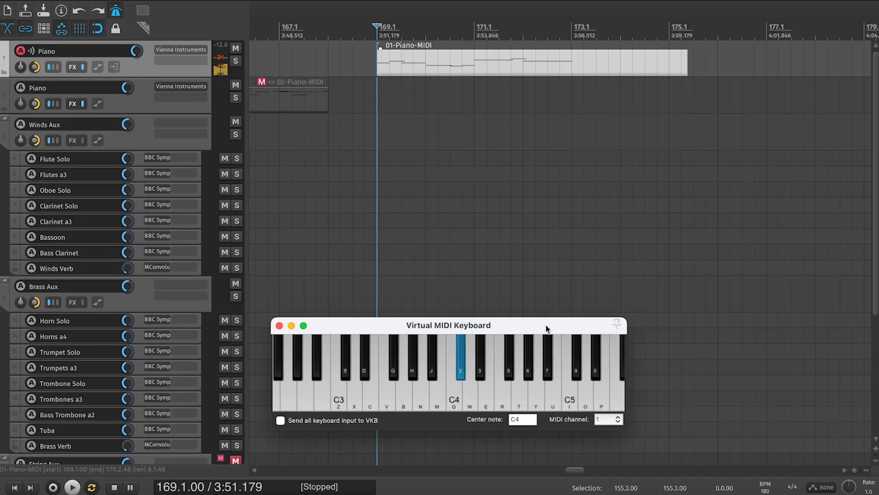
key("w")
Play the ending figure on the Virtual MIDI Keyboard as G4, B4, G4, F#4, E4, G4, E4, C#4, C#4, D4.
key("t")
key("u")
key("t")
key("5")
key("e")
key("t")
key("e")
key("2")
key("2")
key("w")
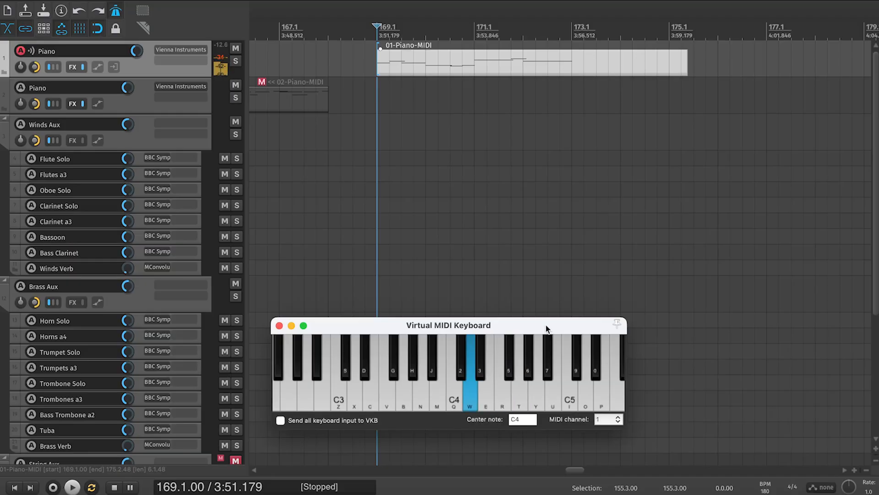
Continue the phrase on the Virtual MIDI Keyboard with G4, F#4, E4, F#4, A4, F#4.
key("t")
key("5")
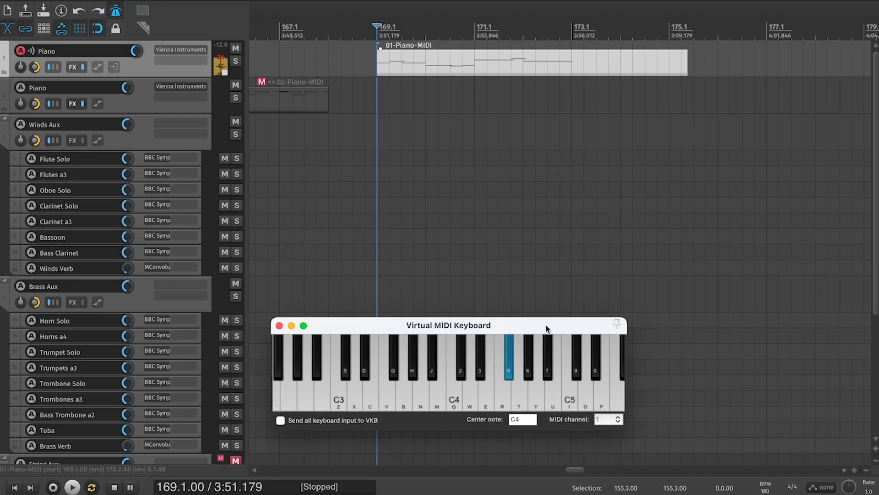
key("e")
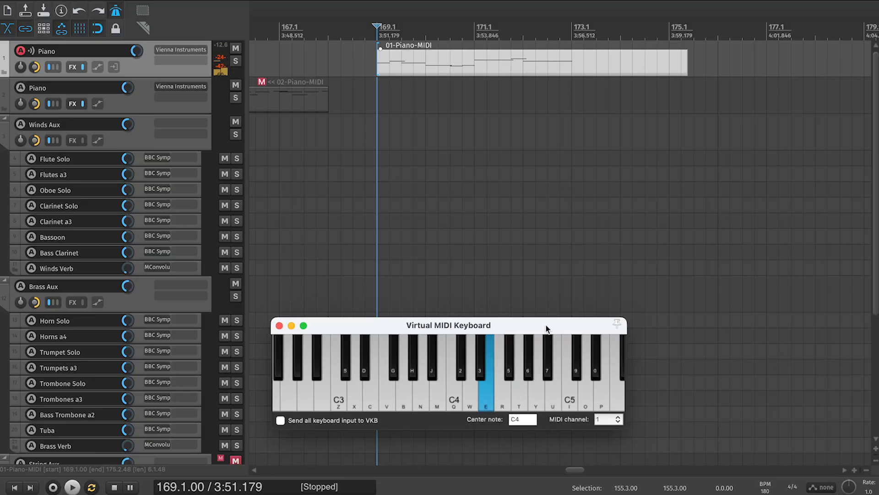
key("5")
key("y")
key("5")
Play the ending figure variation on the Virtual MIDI Keyboard as F#4, B4, F#4, E4, G4, E4, C#4, D4.
key("5")
key("u")
key("5")
key("e")
key("t")
key("e")
key("2")
key("w")
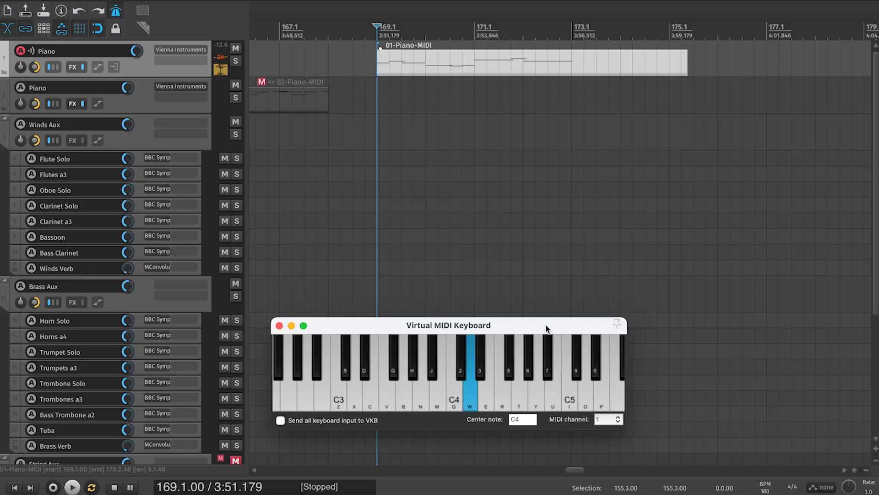
Extend the phrase on the Virtual MIDI Keyboard with G4, F#4, E4, F#4, A4, F#4, D4, C#4.
key("t")
key("5")
key("e")
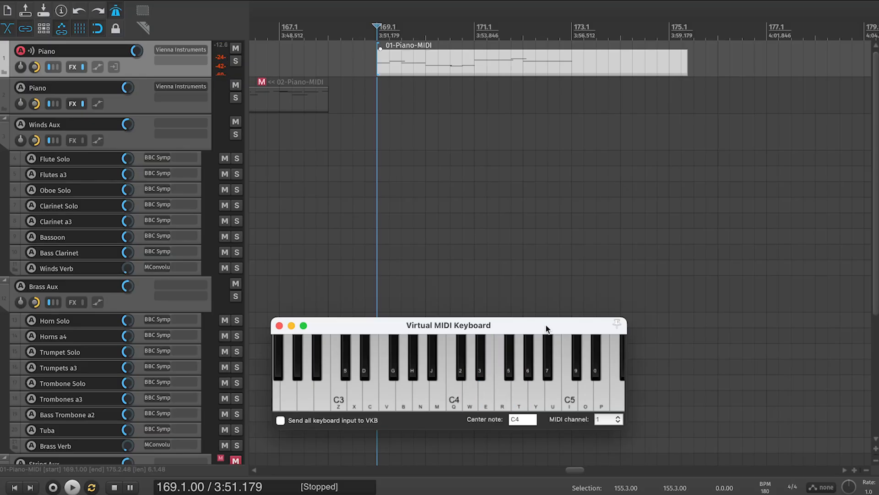
key("5")
key("y")
key("5")
key("w")
key("2")
Try a higher phrase on the Virtual MIDI Keyboard with B4, C#5, A4, D5, C#5, B4.
key("u")
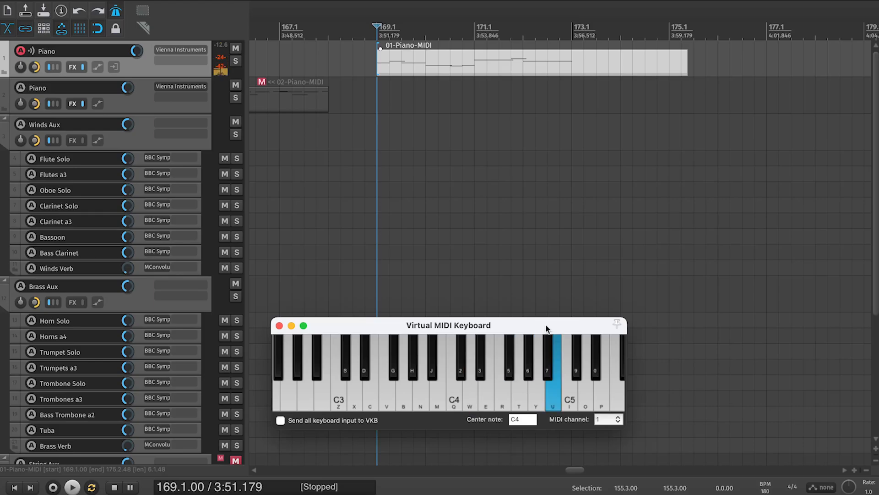
key("9")
key("y")
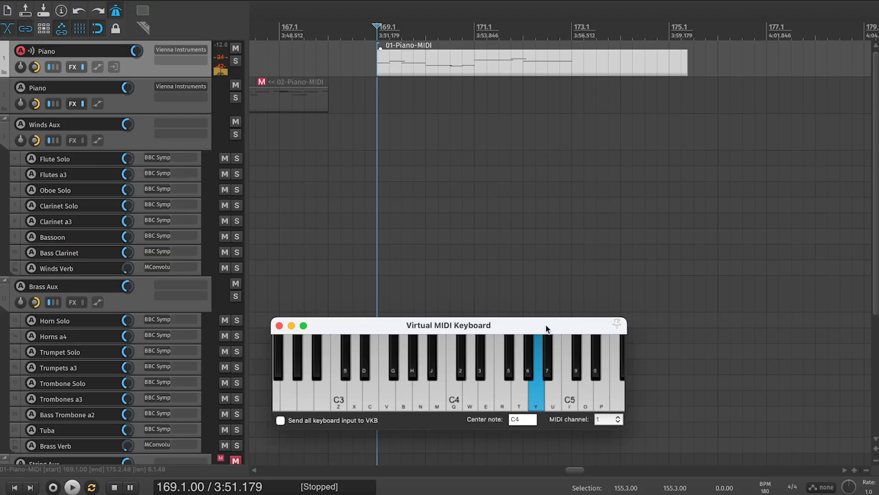
key("o")
key("9")
key("u")
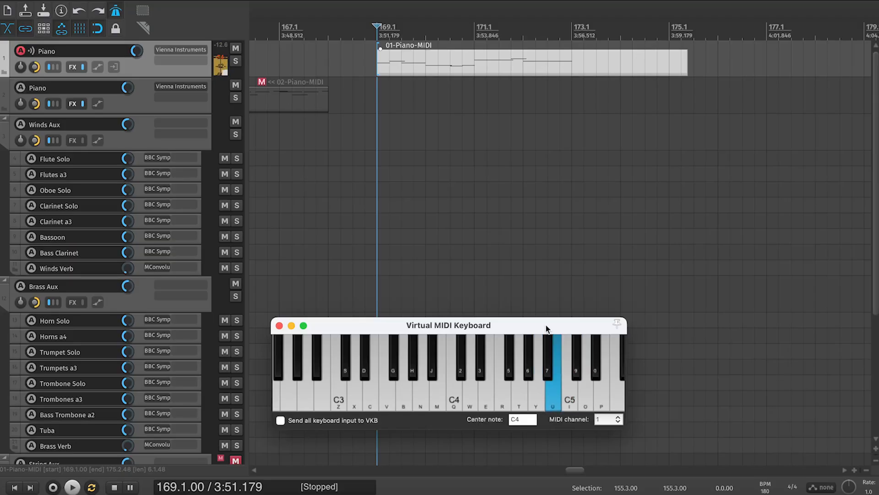
Continue the higher phrase on the Virtual MIDI Keyboard with C#5, B4, A4, F#4, G4, A4, B4, A4.
key("9")
key("u")
key("y")
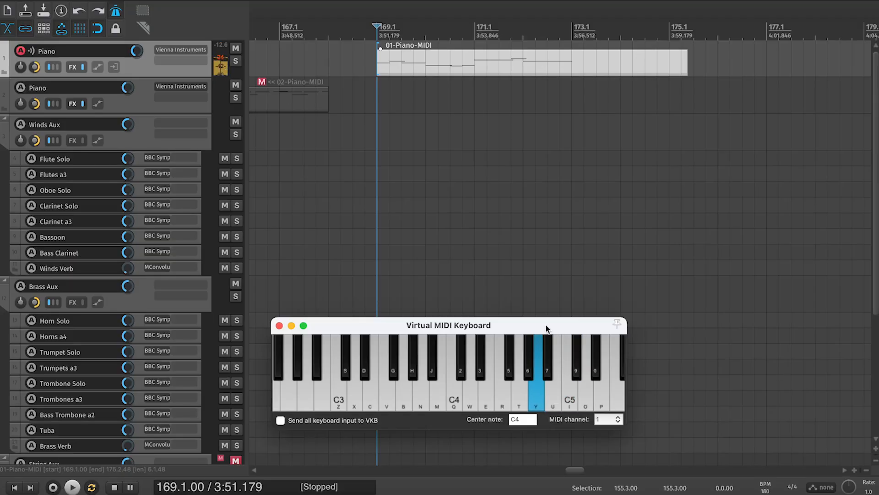
key("5")
key("t")
key("y")
key("u")
key("y")
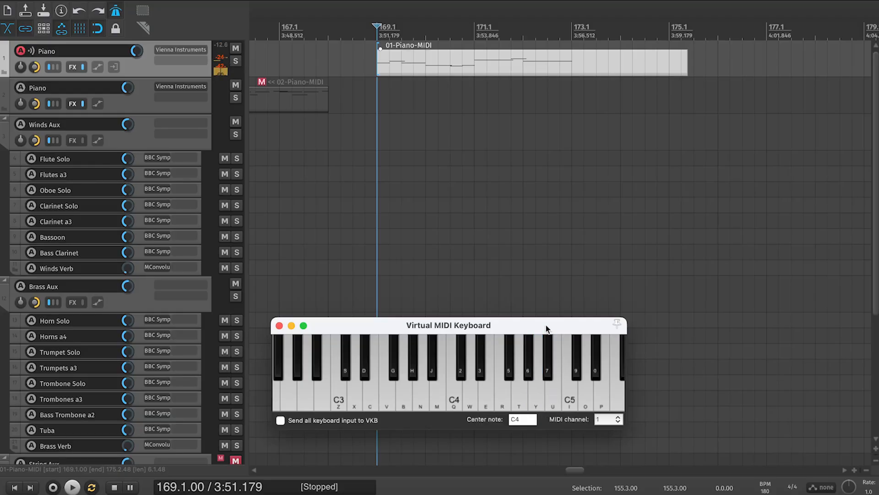
Play the higher phrase on the Virtual MIDI Keyboard as C#5, D5, B4, C#5, A4, F#4, G4, A4, B4, A4.
key("9")
key("o")
key("u")
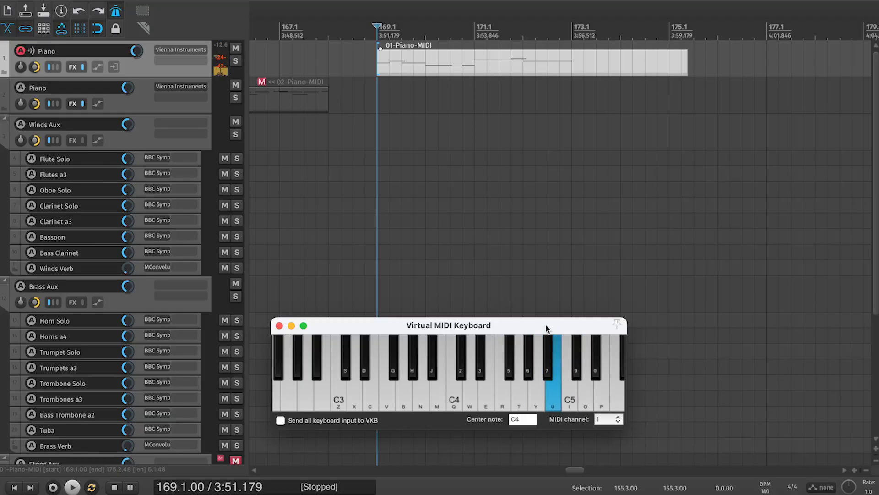
key("9")
key("y")
key("5")
key("t")
key("y")
key("u")
key("y")
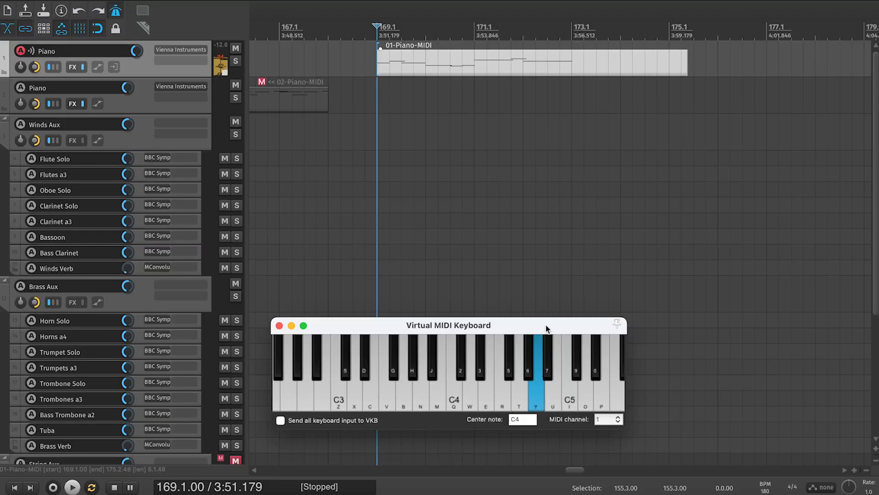
Try a descending link on the Virtual MIDI Keyboard with A4, F#4, D4, D4.
key("y")
key("5")
key("w")
key("w")
Play the start of the higher phrase on the Virtual MIDI Keyboard as B4, C#5, A4, D5, C#5, B4, C#5.
key("u")
key("9")
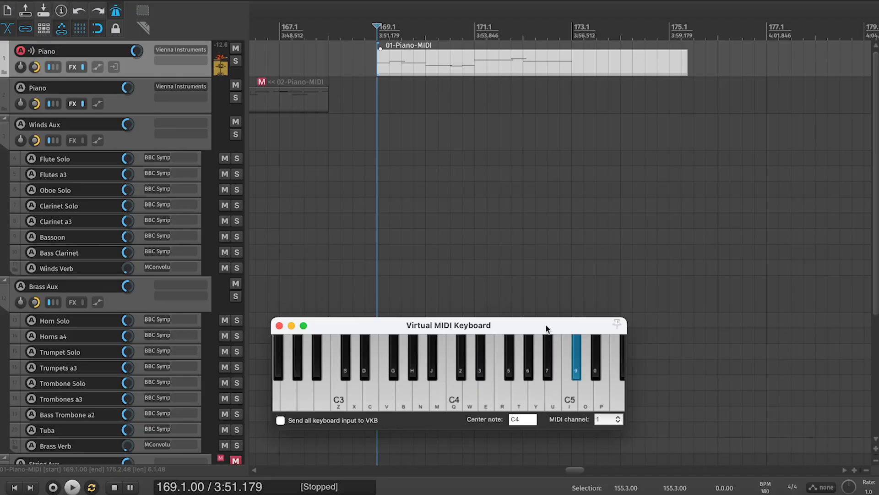
key("y")
key("o")
key("9")
key("u")
key("9")
Complete the higher phrase on the Virtual MIDI Keyboard with C#5, C#5, B4, A4, F#4, G4, A4, B4, A4.
key("9")
key("u")
key("y")
key("5")
key("t")
key("y")
key("u")
key("y")
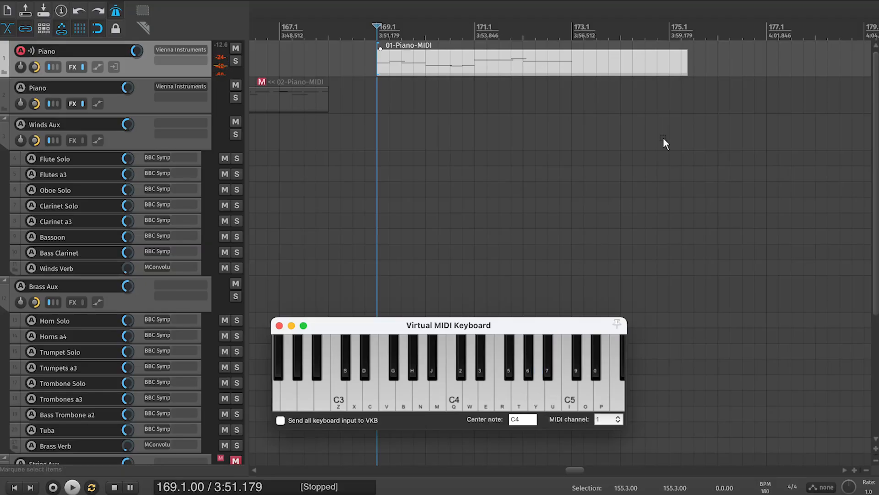
Split the 01-Piano-MIDI item at bar 173.1 and delete the part after the split.
left_click(573, 61)
key("s")
key("Delete")
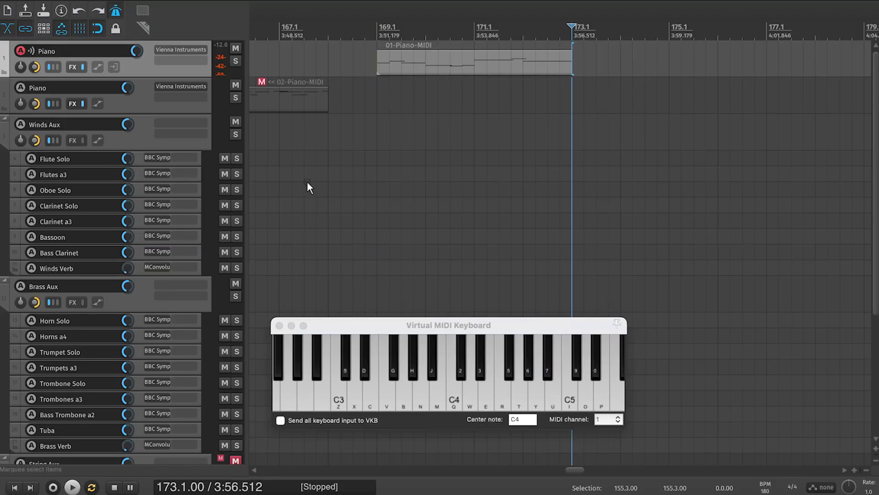
Start recording the Piano track from bar 173.1 and play D5, B4, C#5, A4 on the Virtual MIDI Keyboard.
left_click(54, 488)
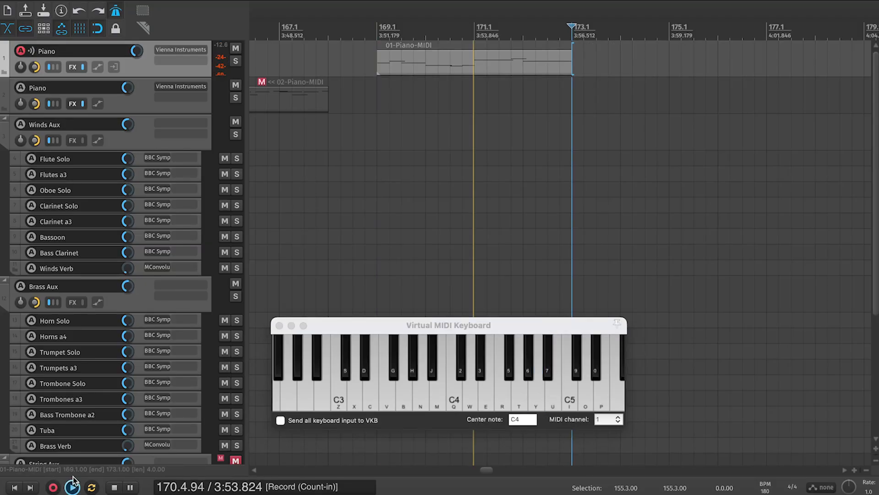
left_click(411, 320)
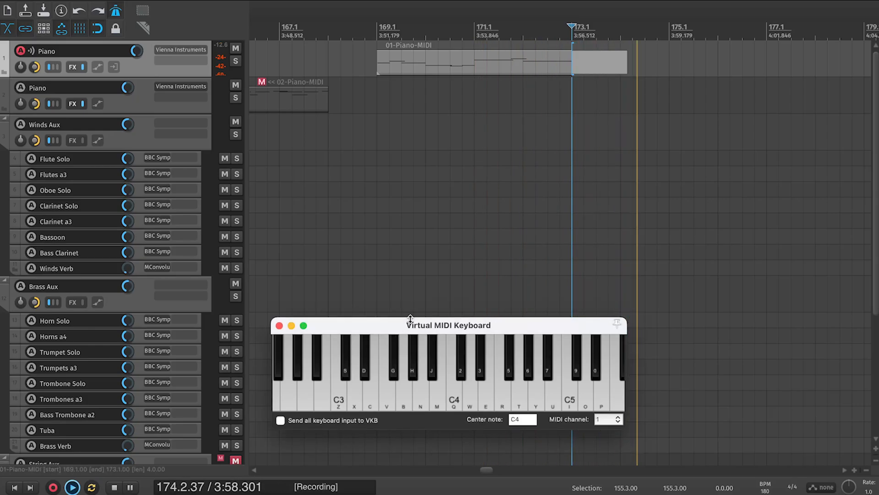
key("o")
key("u")
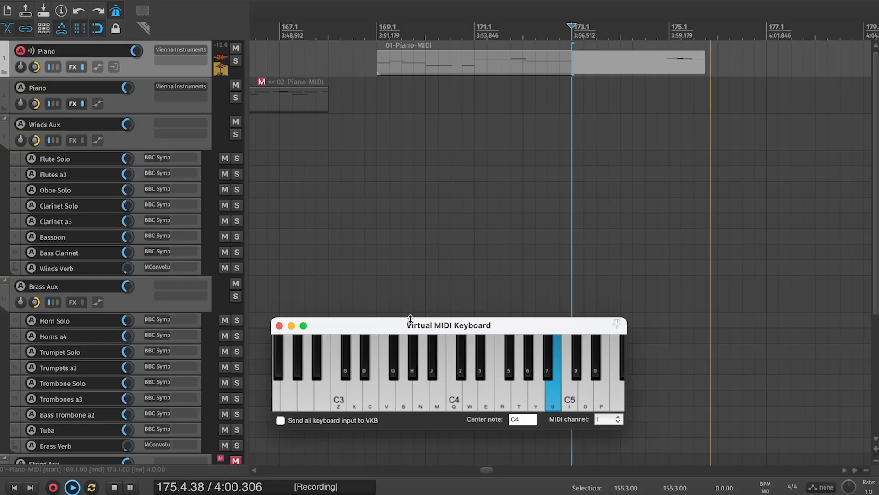
key("9")
key("6")
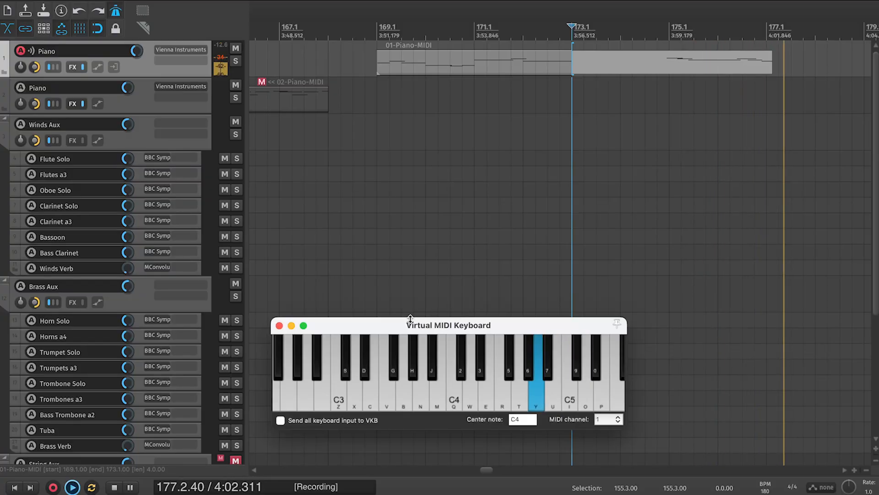
Finish the piano take on the Virtual MIDI Keyboard with F#4, G4, A4, B4, A4, A4, stop recording and keep the take.
key("5")
key("t")
key("y")
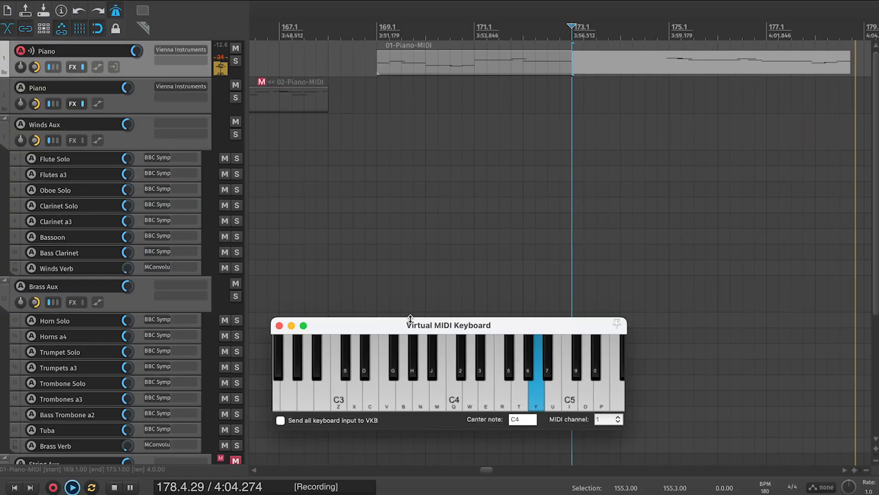
key("u")
key("y")
key("y")
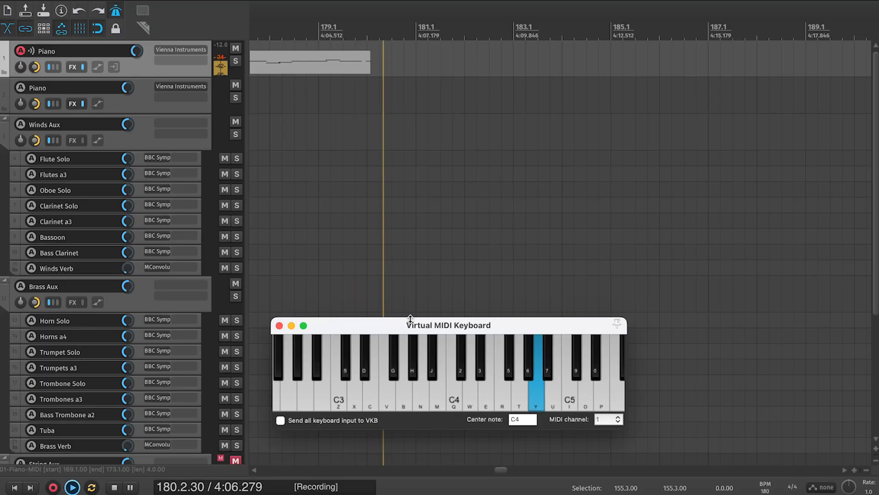
key("space")
key("Return")
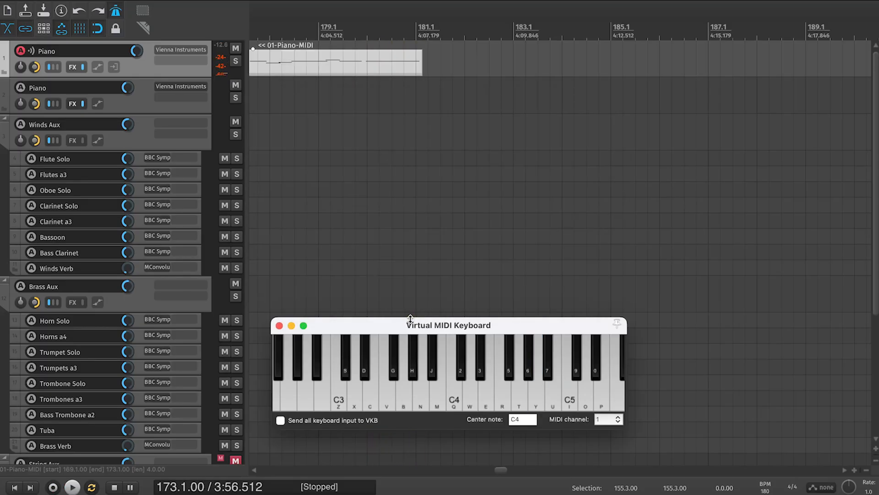
Open the new piano item starting at bar 173.1 in the MIDI editor and quantize all note positions to the straight 1/8 grid.
key("Escape")
left_click(320, 77)
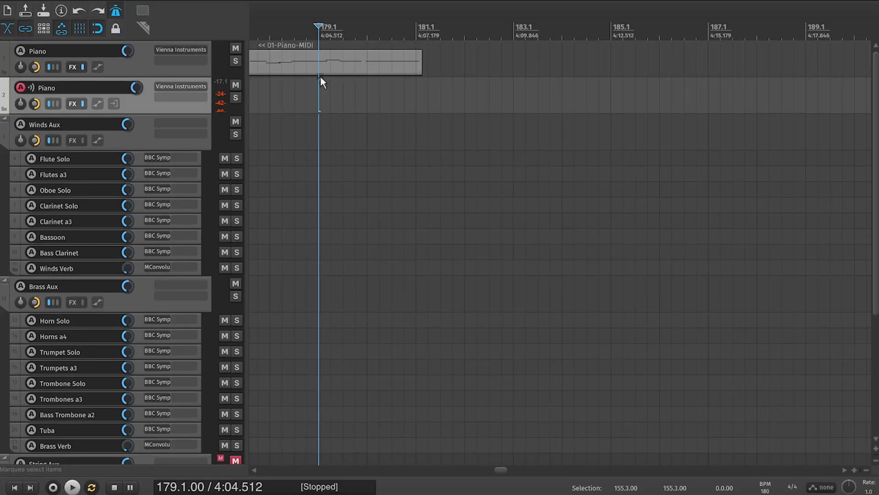
double_click(320, 65)
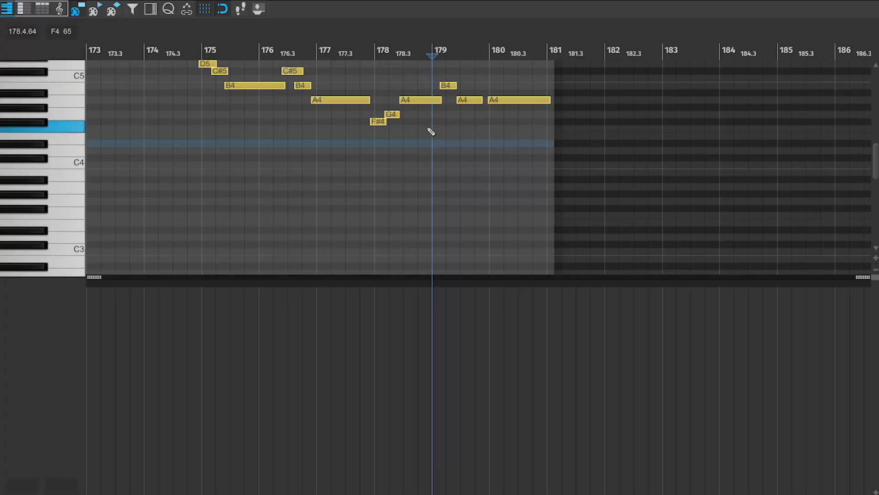
scroll(427, 127, "up", 4)
left_click_drag(432, 100, 440, 101)
scroll(440, 101, "left", 5)
scroll(441, 101, "up", 1)
key("q")
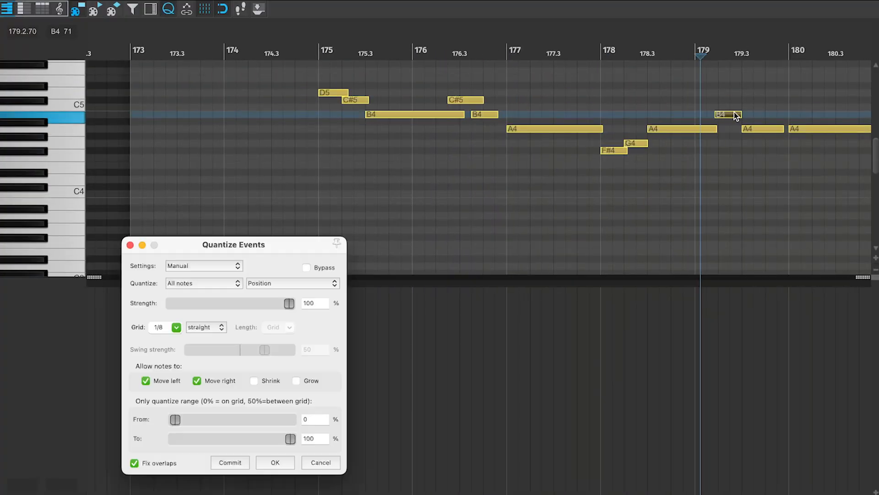
key("Escape")
Move the C#5 in bar 176 to 176.3 and the B4 after it to 176.4, checking the playback from bar 175.
left_click_drag(474, 100, 485, 103)
left_click(318, 50)
key("space")
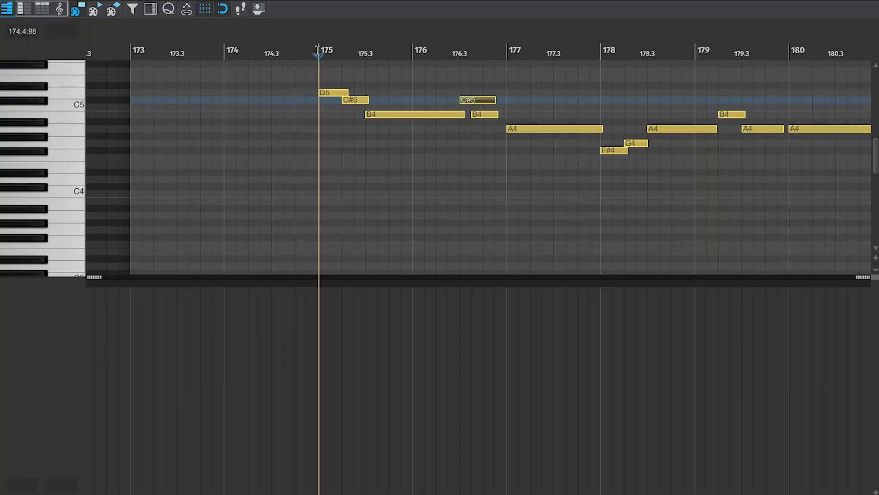
scroll(318, 50, "right", 3)
scroll(318, 51, "up", 1)
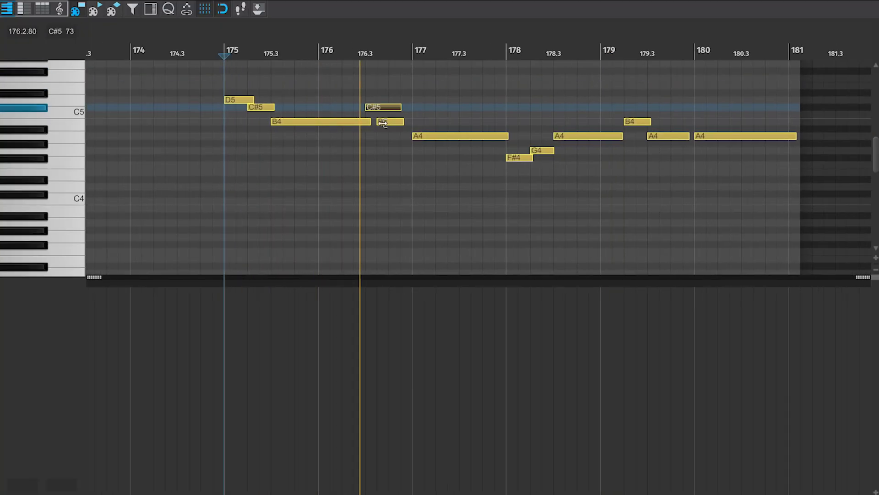
mouse_move(385, 125)
left_mouse_down()
mouse_move(396, 129)
mouse_move(396, 119)
left_mouse_up()
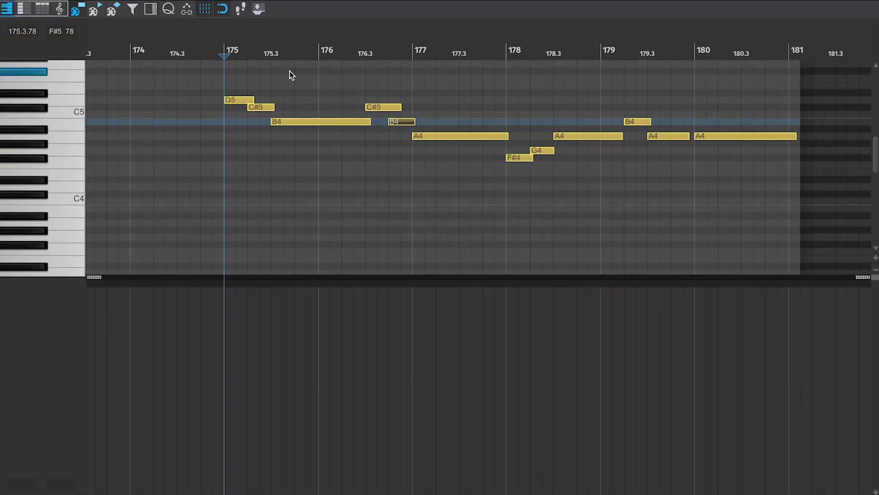
Play back the corrected melody from bar 175 in the MIDI editor.
left_click(275, 50)
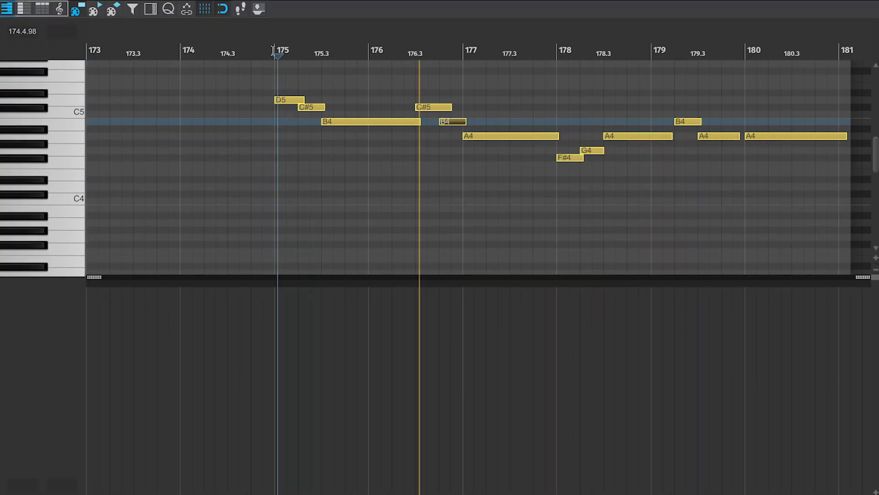
left_click(273, 51)
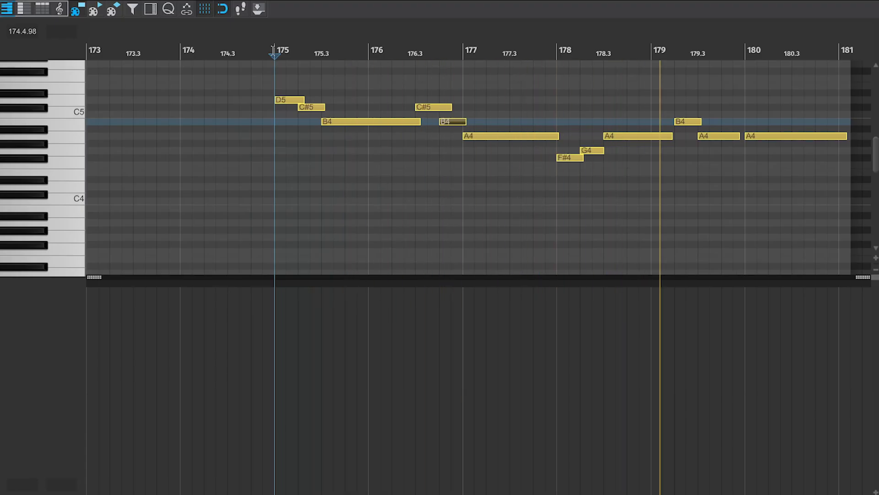
key("space")
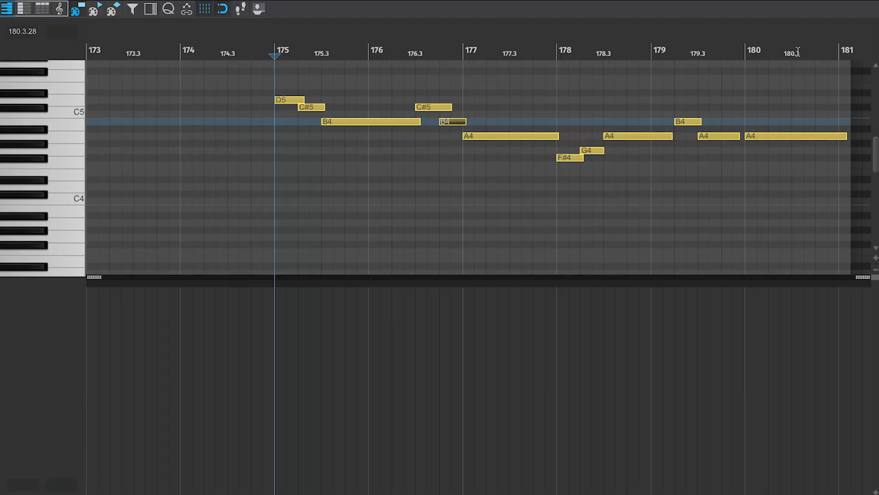
Select the F#4, G4, A4, B4, A4 figure in bars 178–179 and try G4, A4, B4, A4 twice on the Virtual MIDI Keyboard.
left_click_drag(565, 89, 716, 210)
key("alt+b")
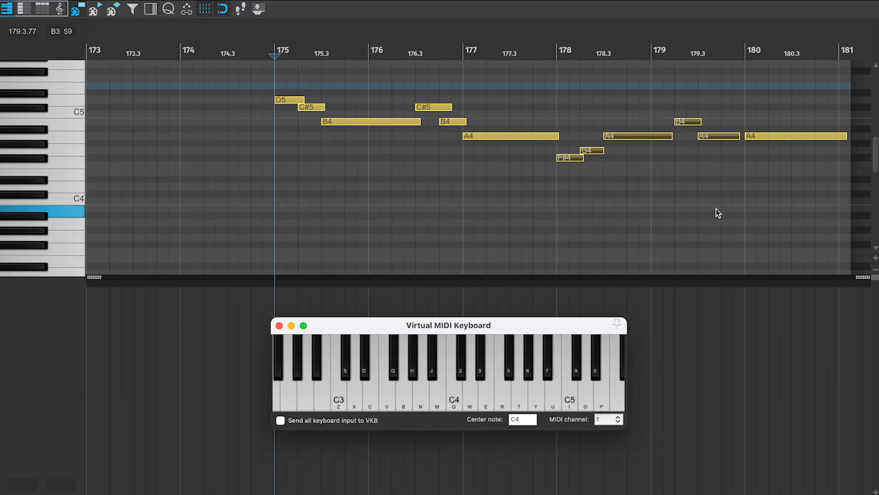
key("t")
key("y")
key("u")
key("y")
key("t")
key("y")
key("u")
key("y")
Try out the rising figure F#4, G4, A4, B4 repeatedly on the Virtual MIDI Keyboard.
key("5")
key("t")
key("y")
key("u")
key("5")
key("t")
key("t")
key("y")
key("u")
key("5")
key("t")
key("y")
key("u")
key("5")
key("t")
key("y")
key("u")
key("5")
Return to the arrange view and place the edit cursor at bar 183.1, beyond the recorded melody.
left_click(6, 0)
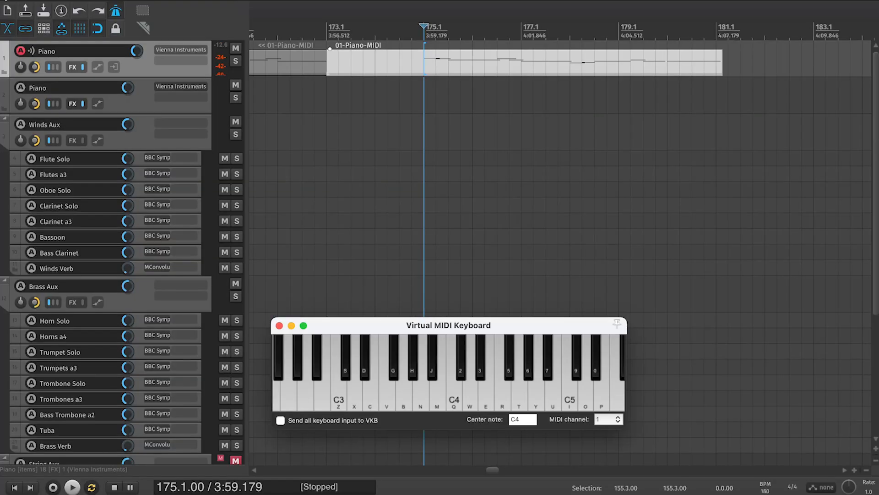
scroll(696, 111, "right", 10)
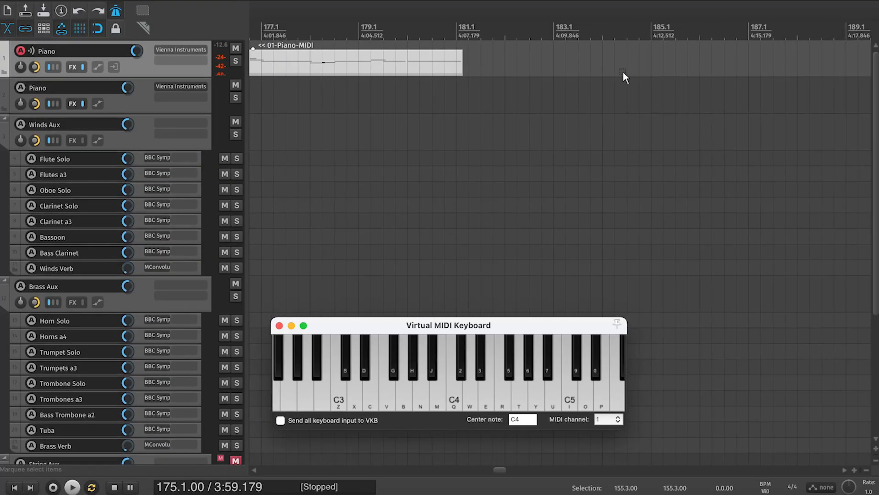
left_click(558, 28)
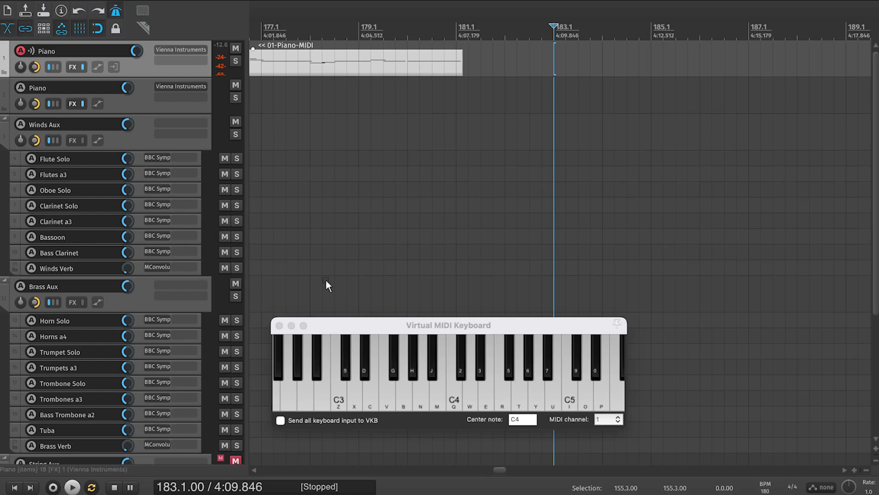
Rehearse the motif F#4, G4, A4, B4, A4 on the Virtual MIDI Keyboard without recording.
left_click(396, 326)
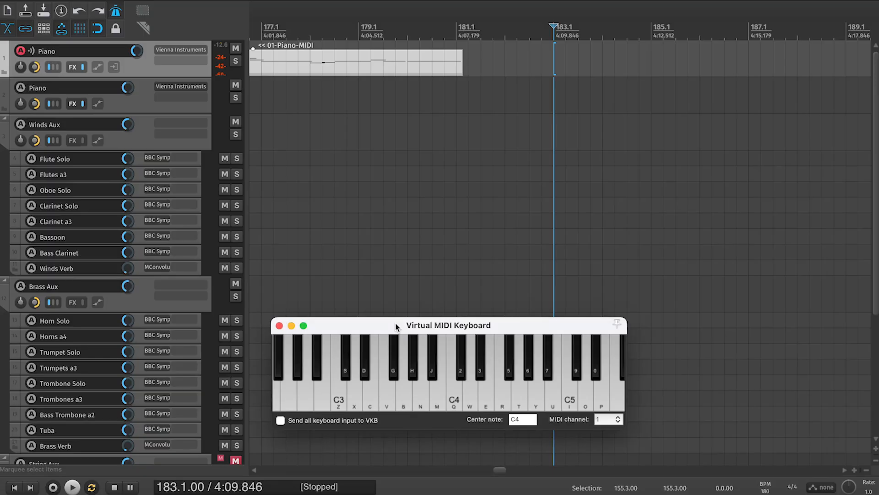
key("y")
key("5")
key("t")
key("y")
key("5")
key("t")
key("y")
key("u")
key("y")
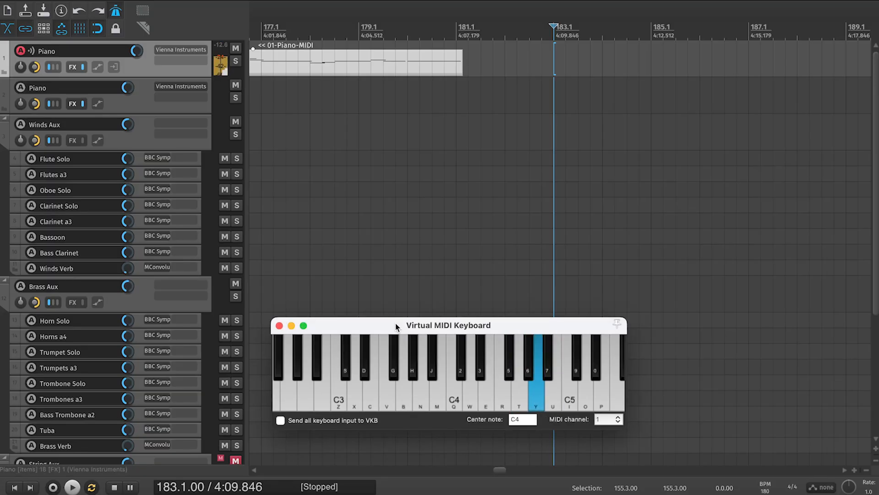
key("5")
key("t")
key("y")
key("u")
key("y")
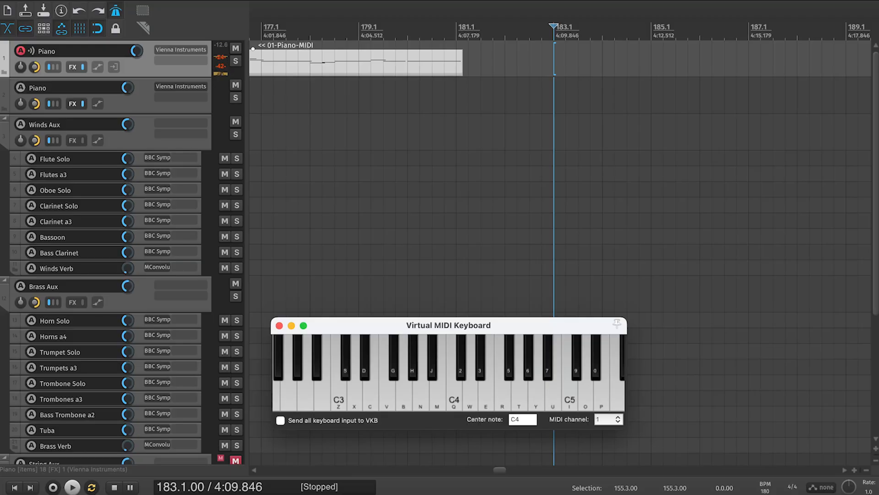
Start recording the Piano track from bar 183.1 and play F#4, G4, A4, B4, A4 on the Virtual MIDI Keyboard.
left_click(53, 487)
left_click(383, 326)
key("5")
key("t")
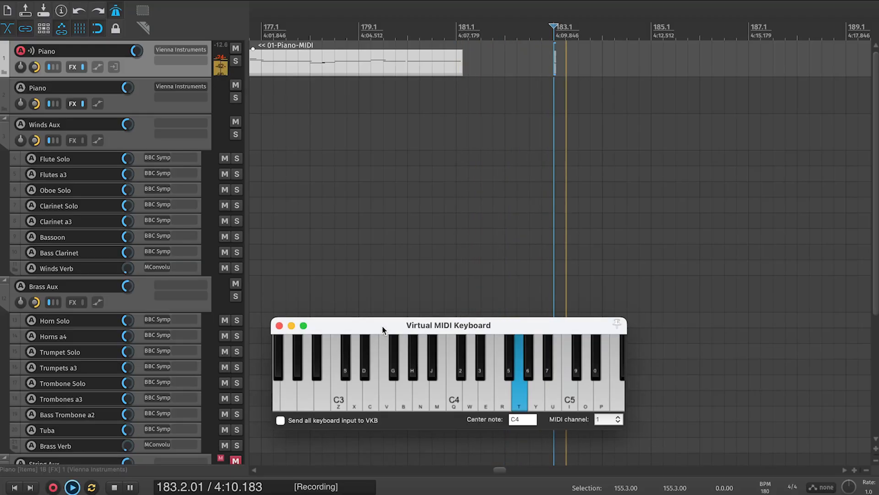
key("y")
key("u")
key("y")
Record the F#4, G4, A4, B4, A4 motif three more times, then stop recording and keep the take.
key("5")
key("t")
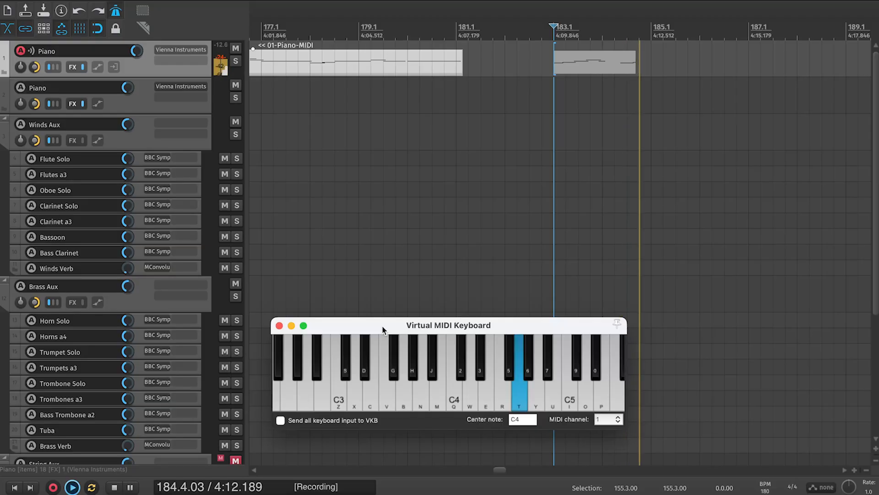
key("y")
key("u")
key("y")
key("5")
key("t")
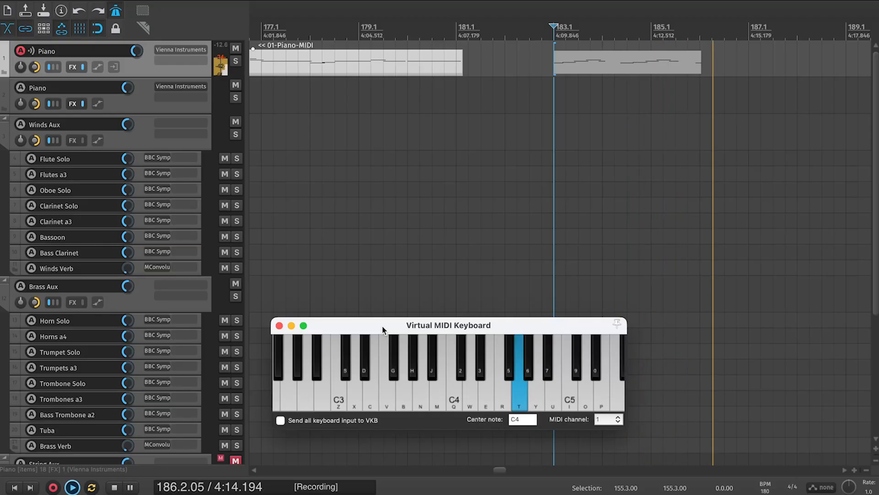
key("y")
key("u")
key("y")
key("5")
key("t")
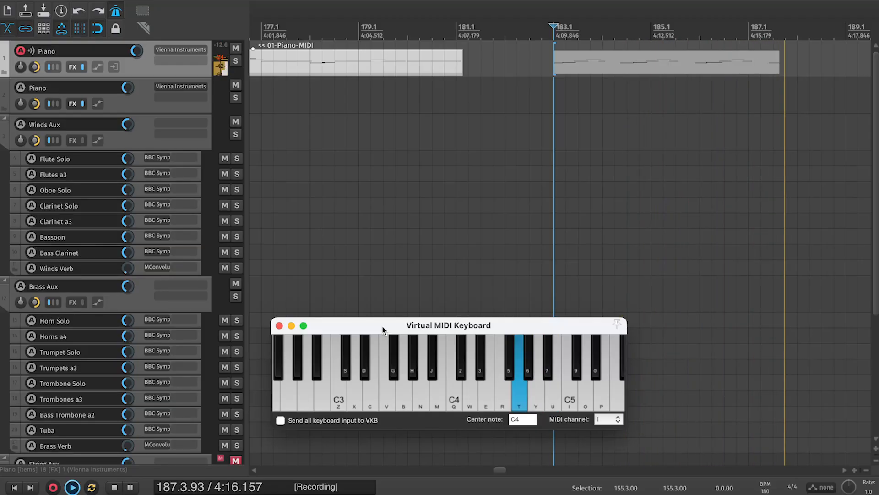
key("y")
key("space")
key("Return")
Open the new piano item at bar 183.1 in the MIDI editor and play back its motifs.
left_click(603, 74)
double_click(603, 74)
scroll(526, 119, "up", 5)
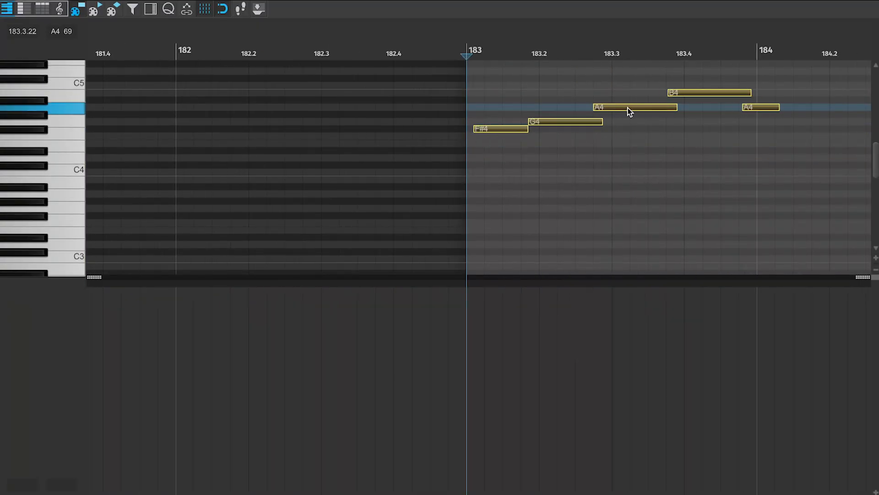
key("space")
scroll(638, 109, "down", 2)
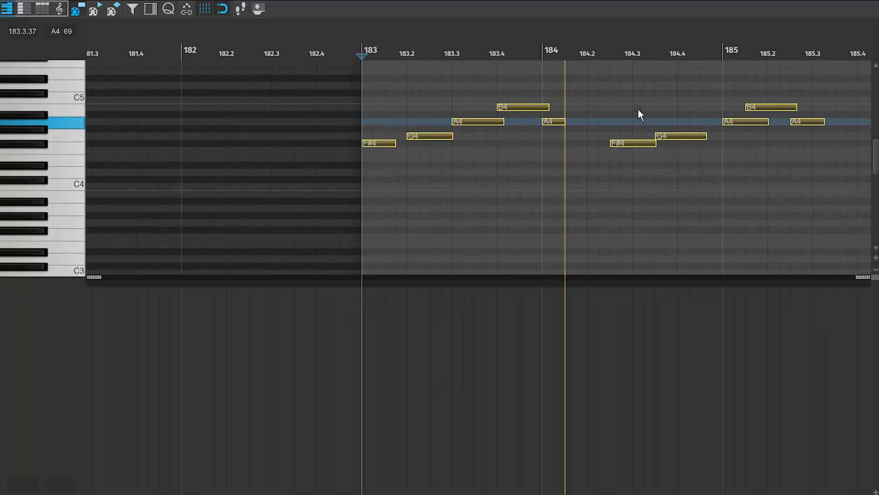
Undo the 1/8 quantization of the motif notes and play them back again.
key("space")
key("ctrl+z")
key("ctrl+z")
key("space")
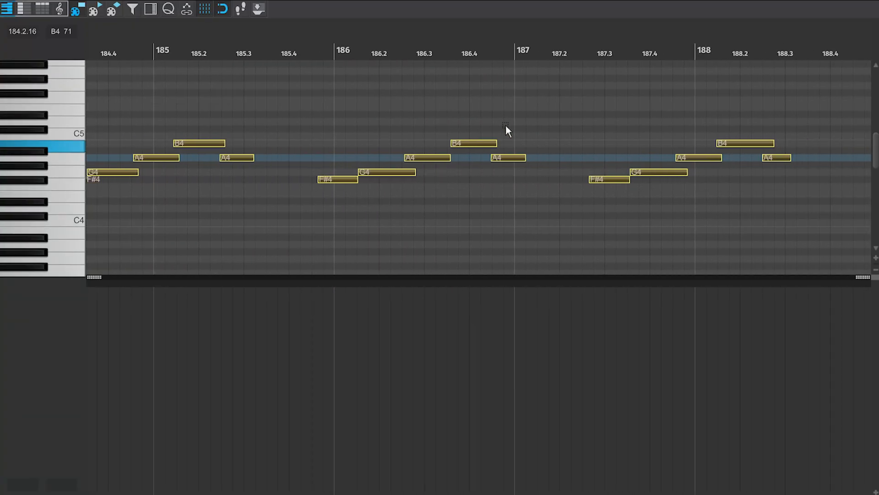
key("space")
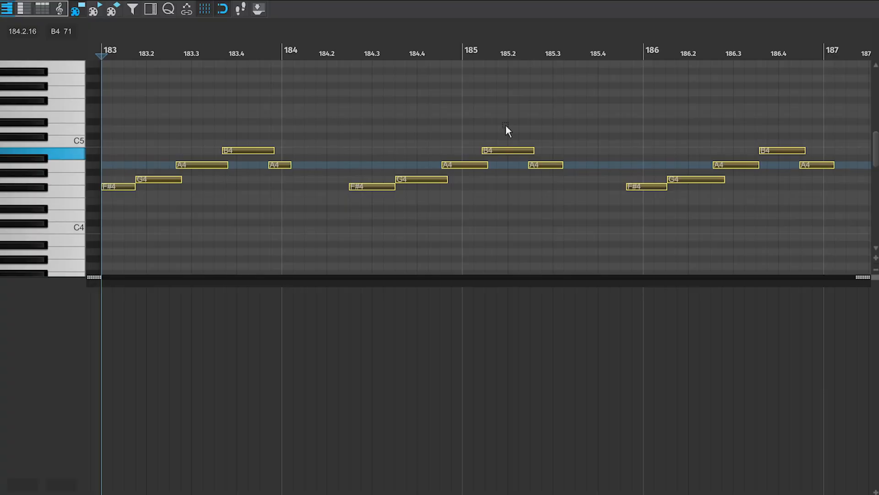
Align the motif notes to the quarter-note beats, lengthen the first F#4 slightly past 183.2, and play them back.
left_click_drag(197, 164, 217, 165)
left_click(218, 196)
mouse_move(150, 187)
left_mouse_down()
mouse_move(128, 187)
mouse_move(158, 189)
left_mouse_up()
key("space")
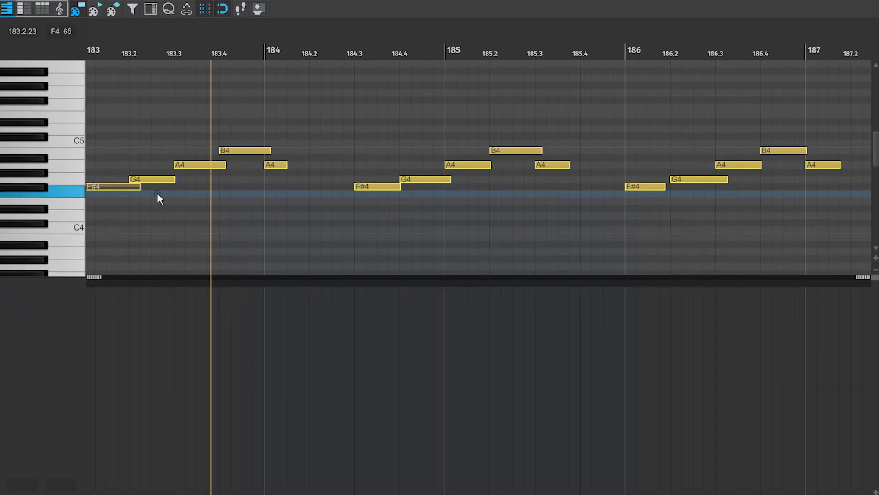
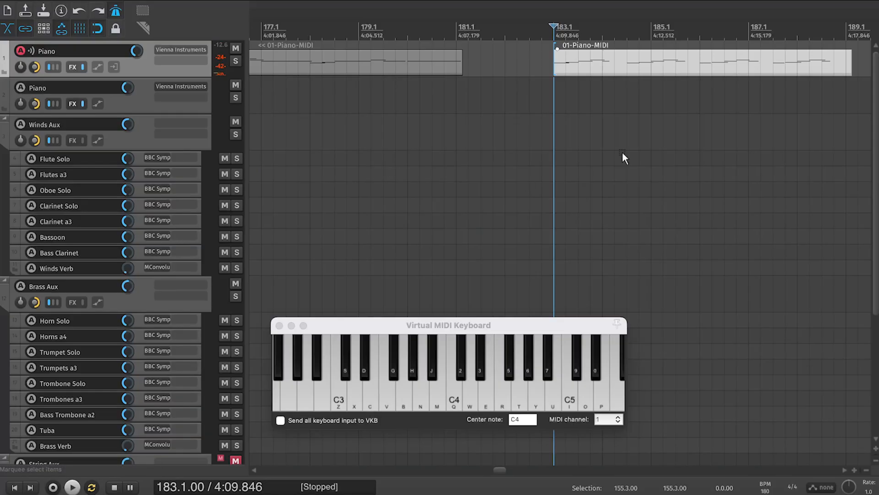
Cut off the motif item after bar 189.1 and time-compress the rest to end at 186.1, at a playback rate of 2.000.
left_click(846, 64)
key("s")
key("Delete")
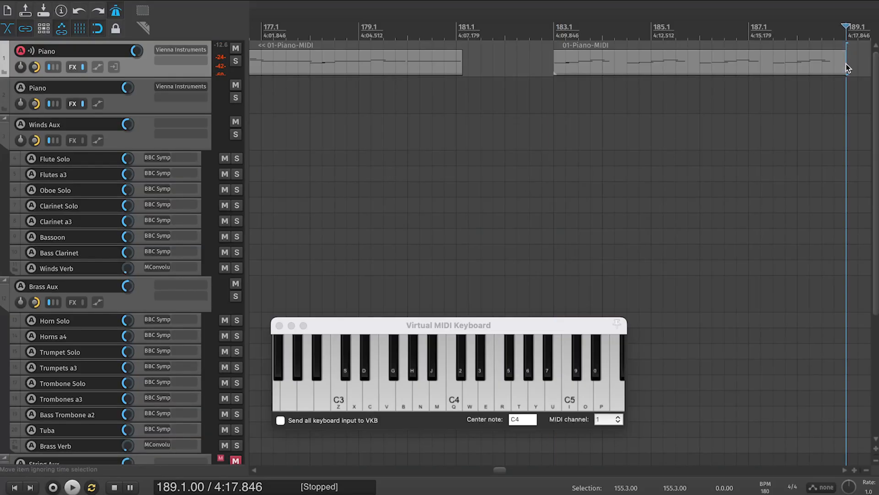
left_click(842, 58)
left_click_drag(843, 60, 700, 62)
Open the time-compressed motif item in the MIDI editor and play it back from its start.
left_click(676, 66)
double_click(678, 65)
key("w")
key("space")
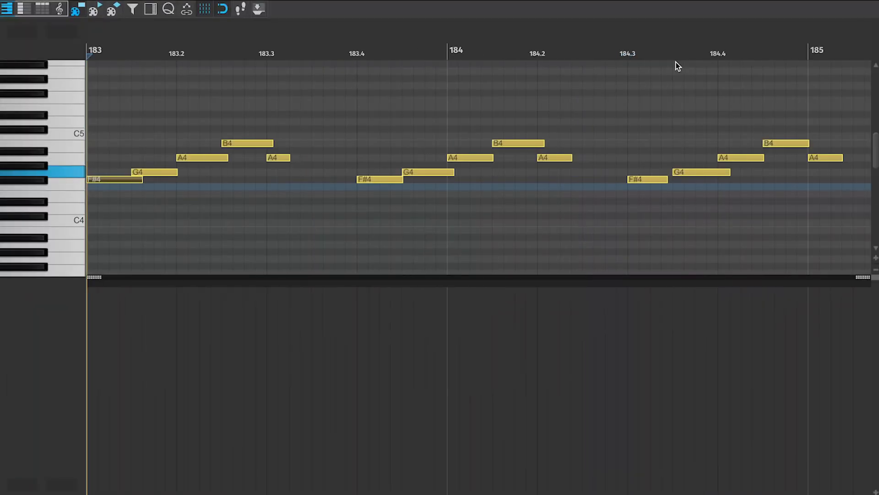
scroll(690, 143, "down", 2)
scroll(689, 143, "down", 4)
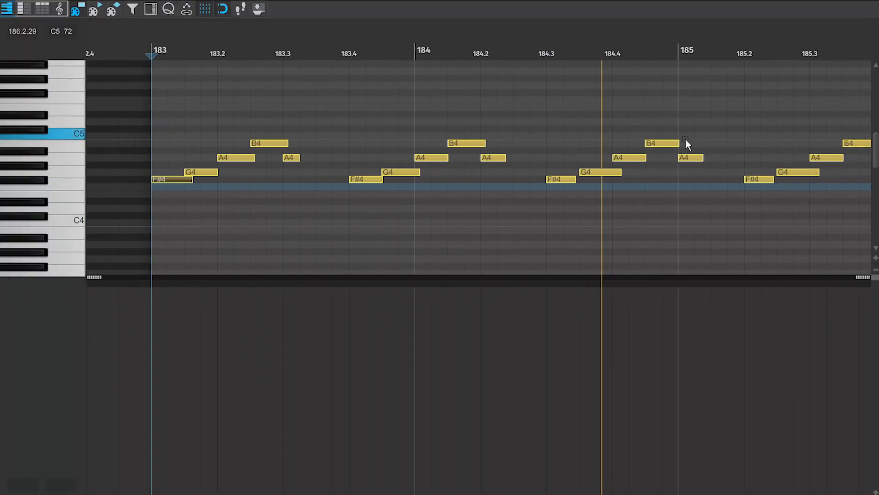
key("Escape")
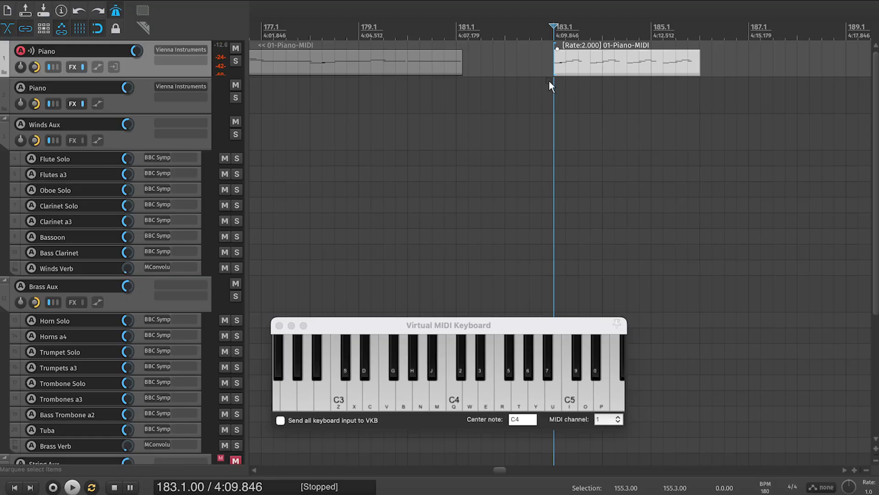
Open the melody item starting at bar 173.1 in the MIDI editor and listen to it from bar 175.
scroll(549, 83, "left", 7)
left_click(526, 57)
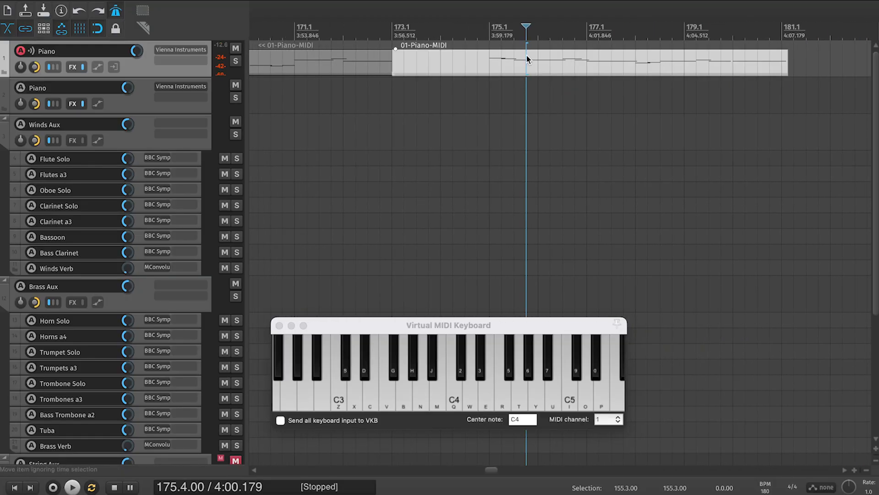
double_click(527, 56)
left_click(272, 48)
key("space")
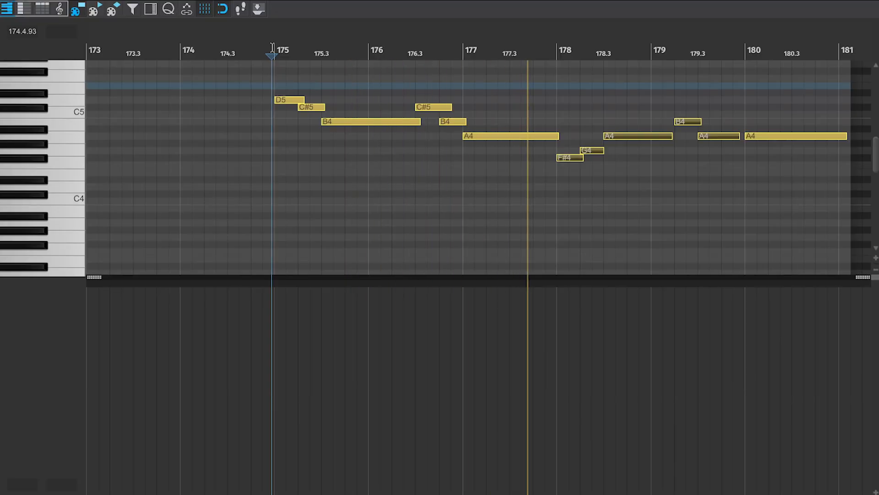
Shorten the long B4 to end at 176.2 and move the following C#5 to start there, listening from bar 175.
key("space")
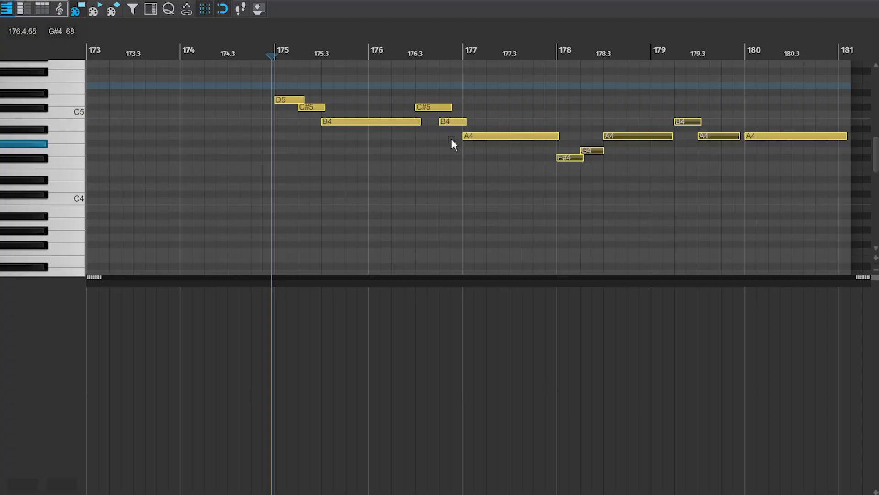
key("space")
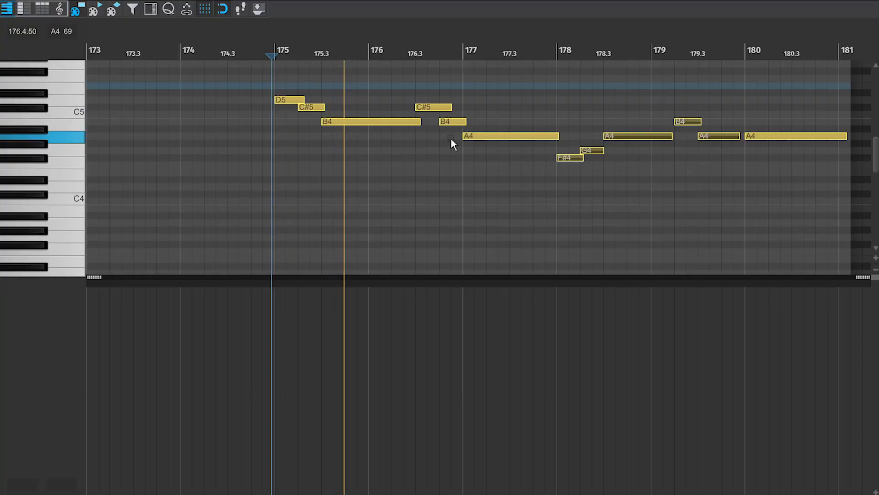
key("space")
left_click_drag(420, 122, 393, 124)
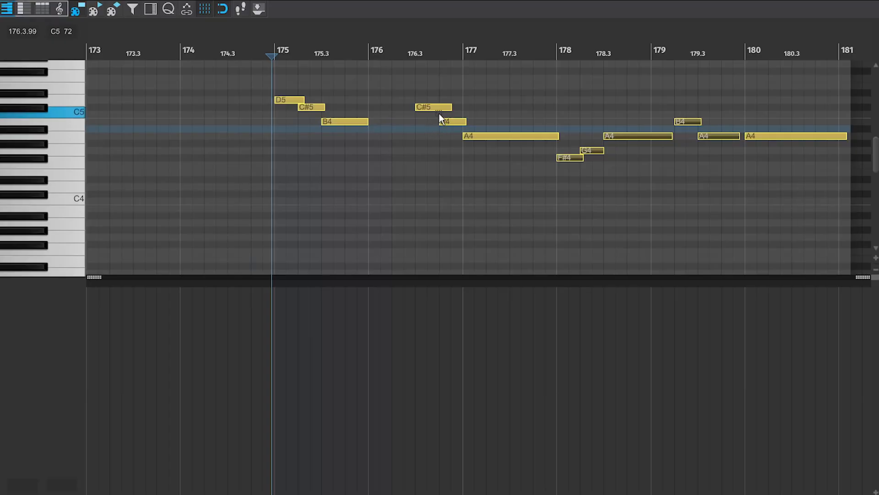
key("space")
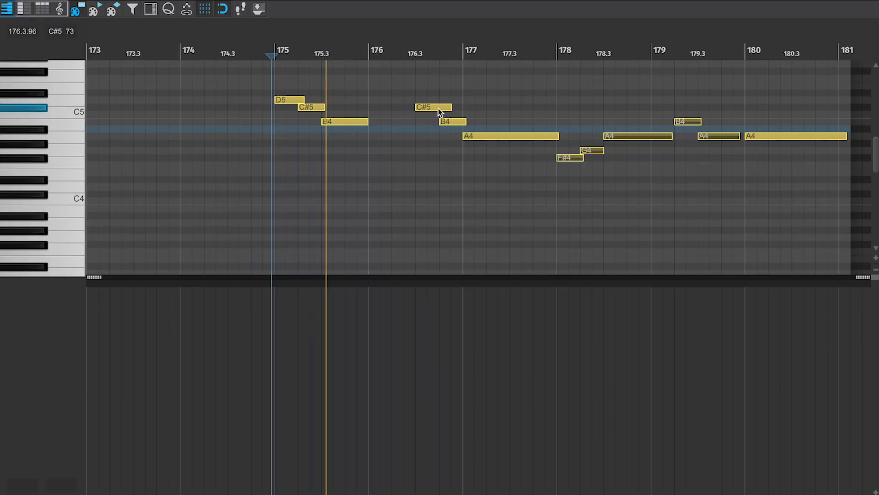
key("space")
left_click_drag(368, 122, 399, 108)
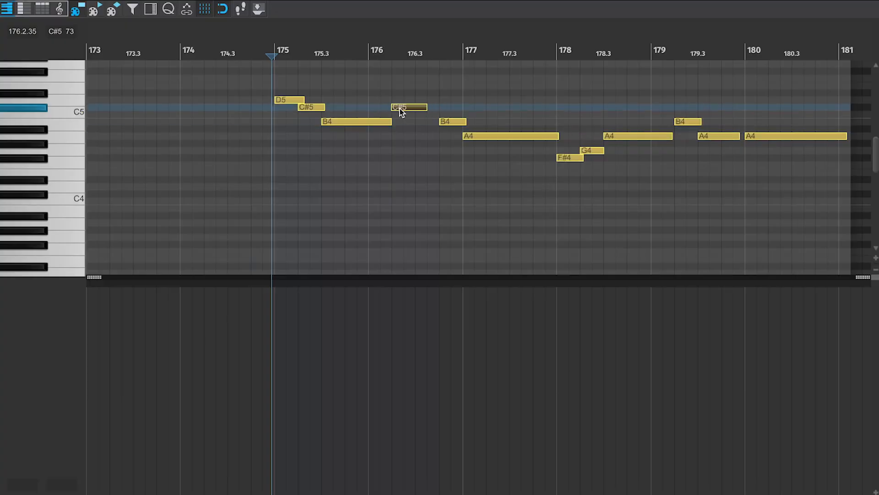
Delete the short B4 before bar 177, extend the A4's start back to 176.3, trim the preceding C#5 slightly, and play from bar 175.
left_click(447, 123)
left_click_drag(463, 136, 449, 135)
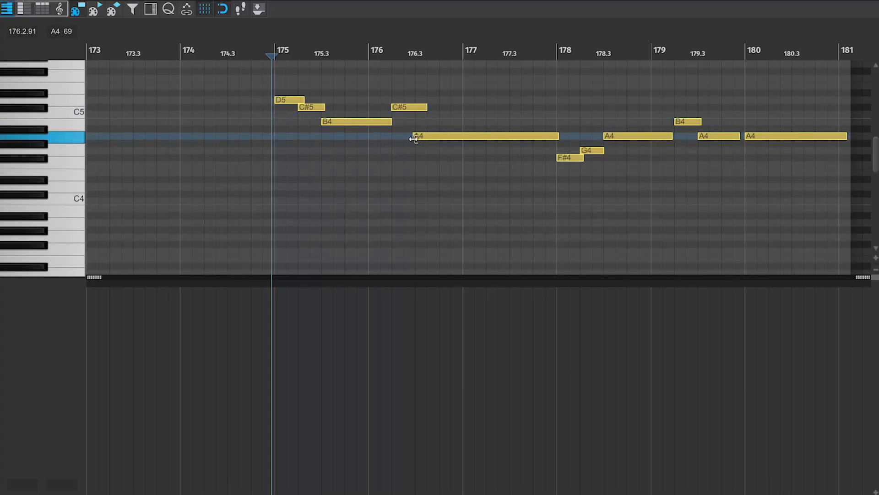
left_click_drag(425, 109, 422, 109)
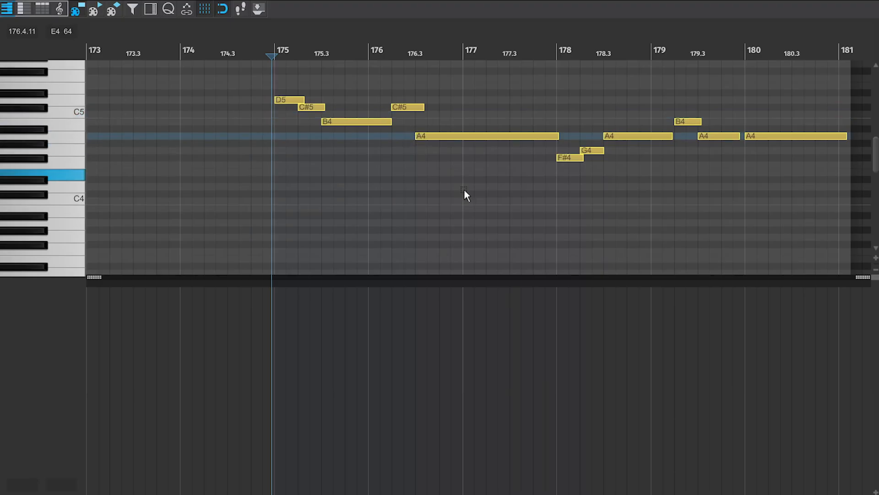
key("space")
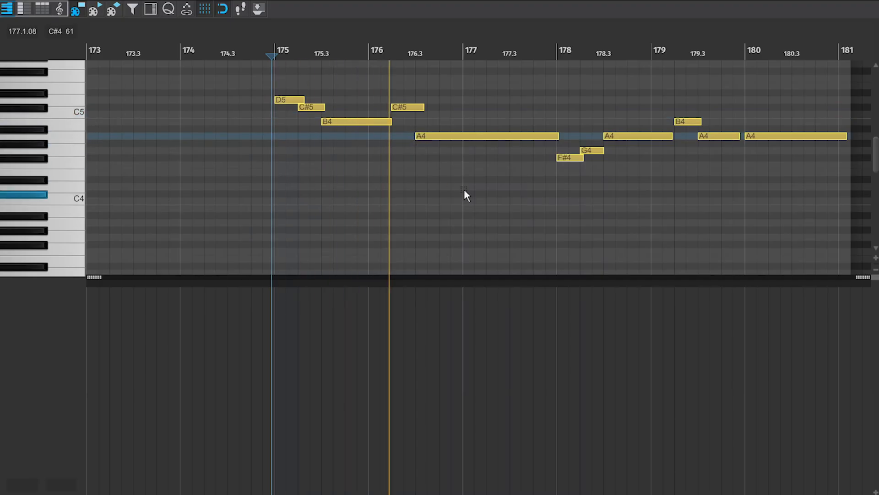
key("space")
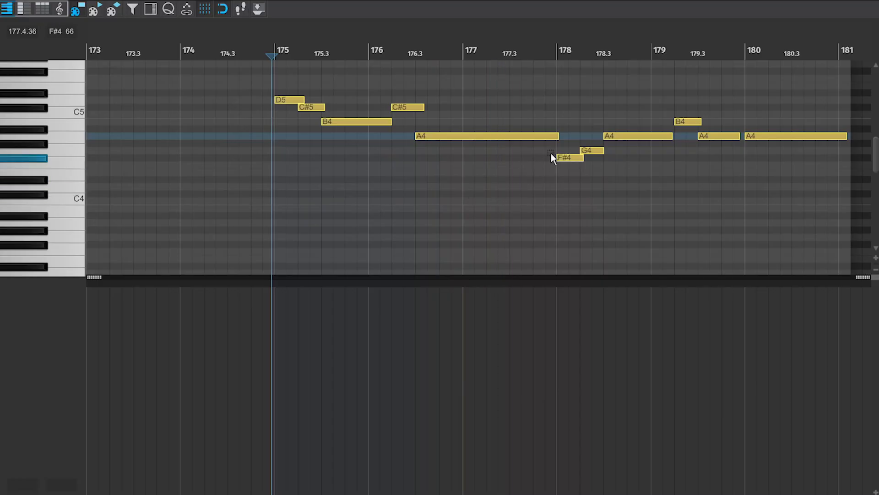
Shorten the long A4 to end just past 177.3, move the F#4 and G4 pair to start at 177.3, and play the phrase.
left_click_drag(535, 138, 500, 145)
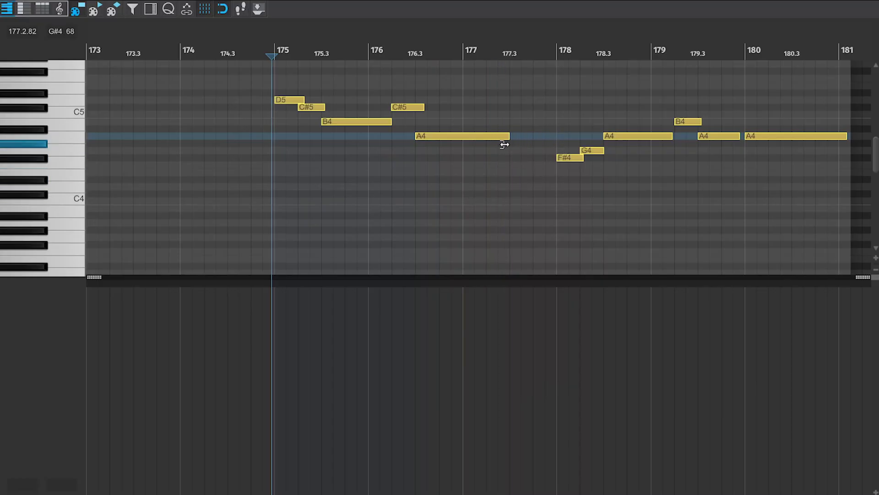
left_click_drag(567, 159, 518, 160)
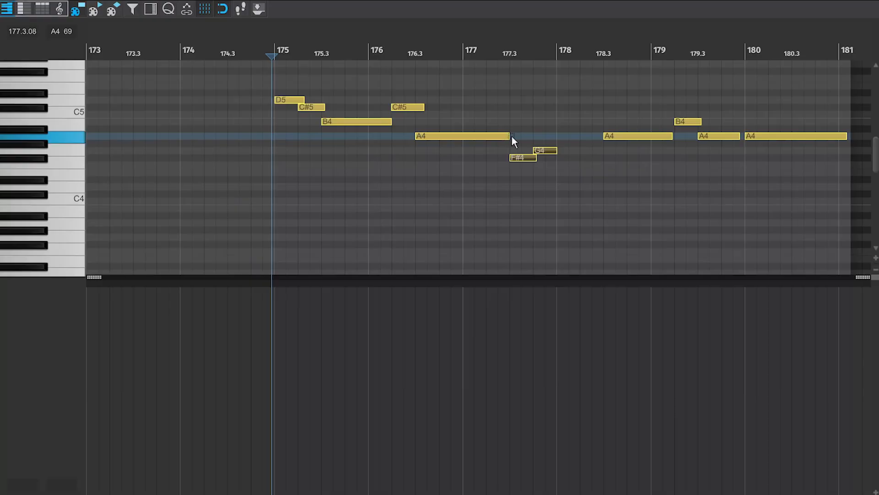
left_click_drag(510, 135, 515, 135)
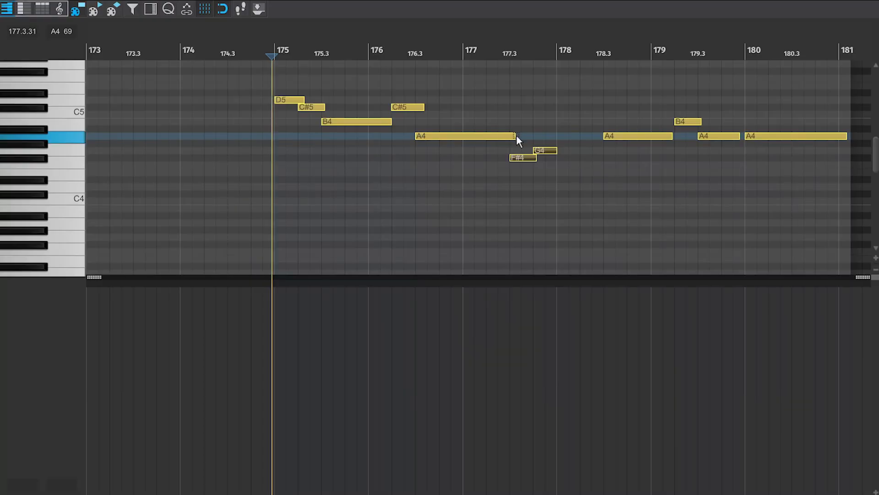
key("space")
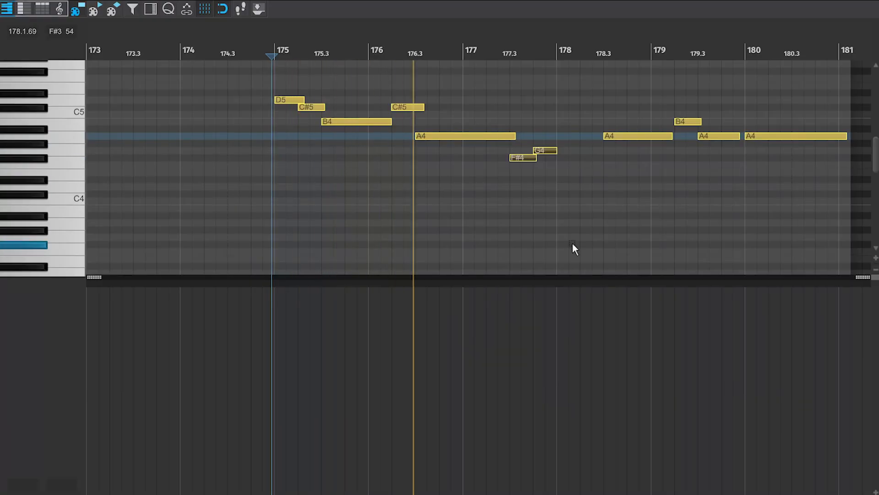
scroll(573, 242, "up", 2)
scroll(573, 243, "right", 2)
key("space")
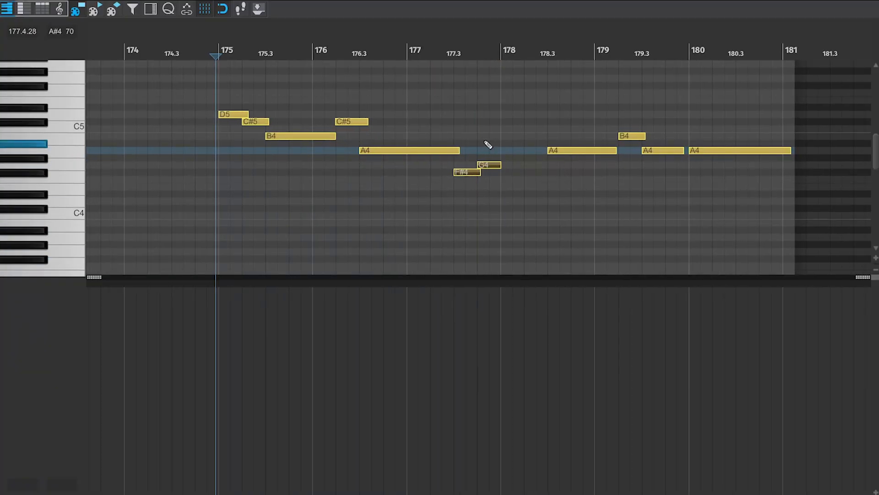
Open the Virtual MIDI Keyboard and try out the descending melody from D5 through C#5, B4 and A4 to G4.
key("alt+b")
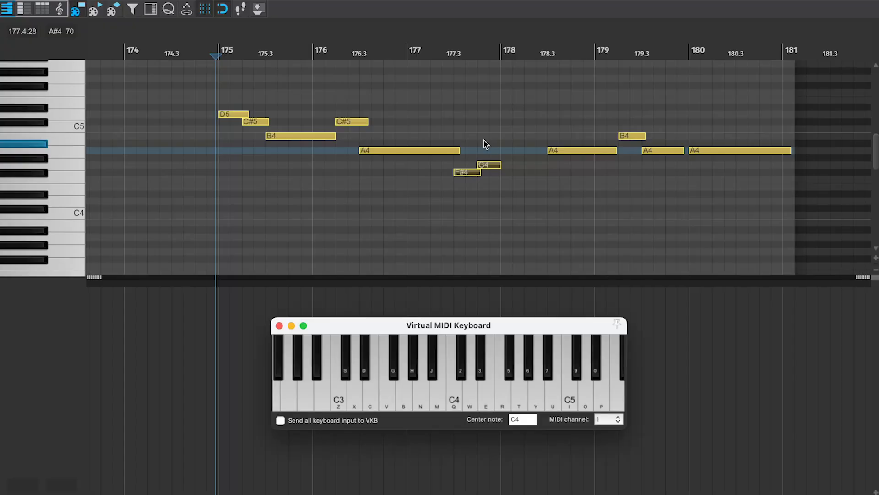
key("o")
key("i")
key("o")
key("9")
key("u")
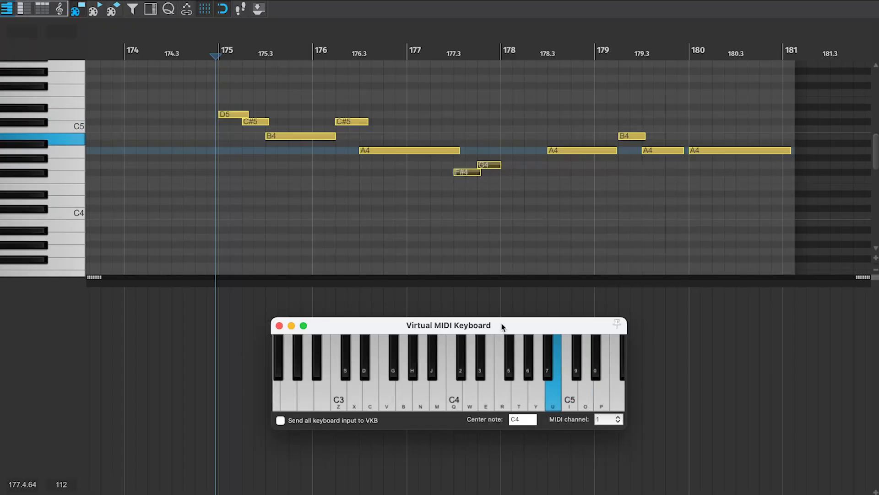
key("9")
key("y")
key("t")
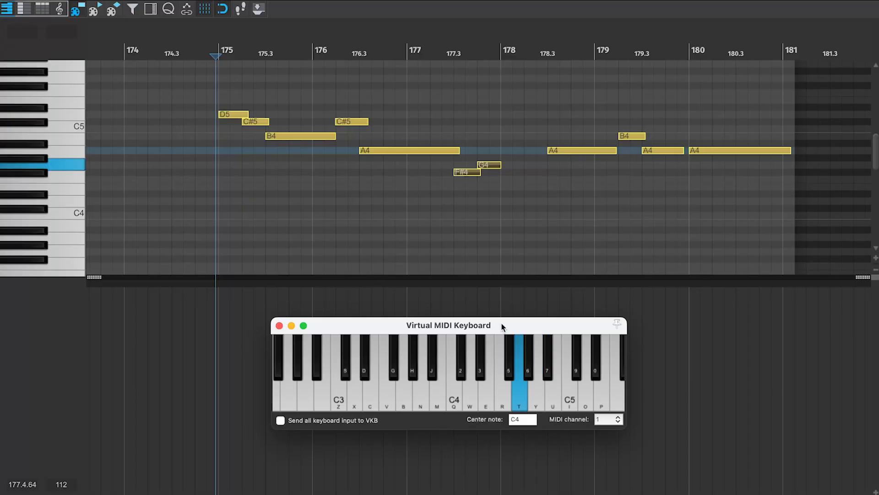
Try several continuations of the melody on the virtual keyboard, working around D5, B4, A4, F#4 and G4.
key("o")
key("o")
key("9")
key("u")
key("9")
key("y")
key("5")
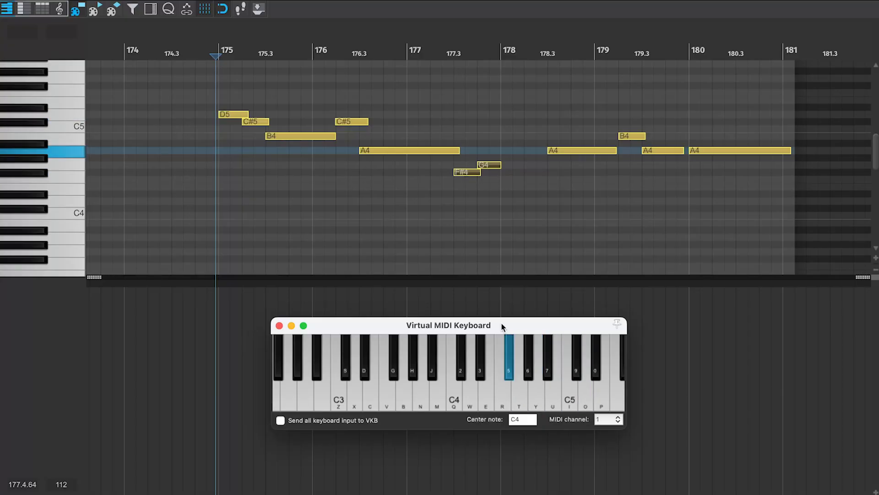
key("t")
key("9")
key("5")
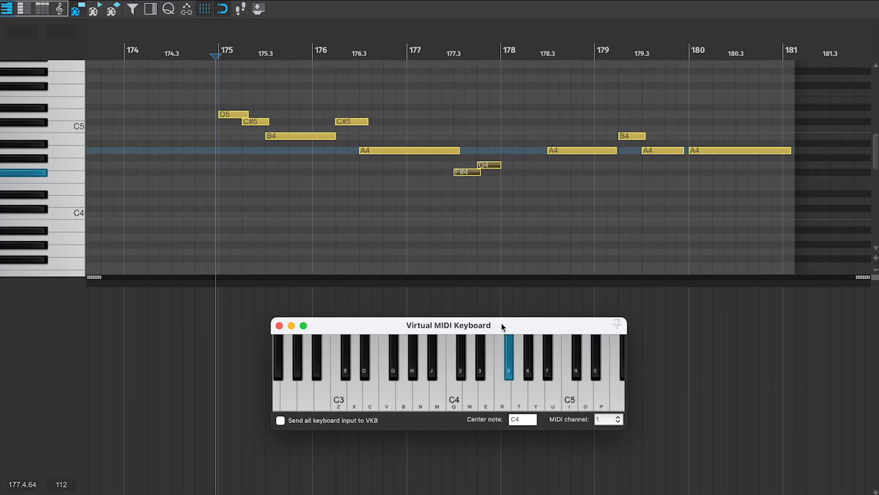
key("t")
key("u")
key("o")
key("u")
key("9")
key("y")
key("5")
key("t")
key("o")
key("t")
key("o")
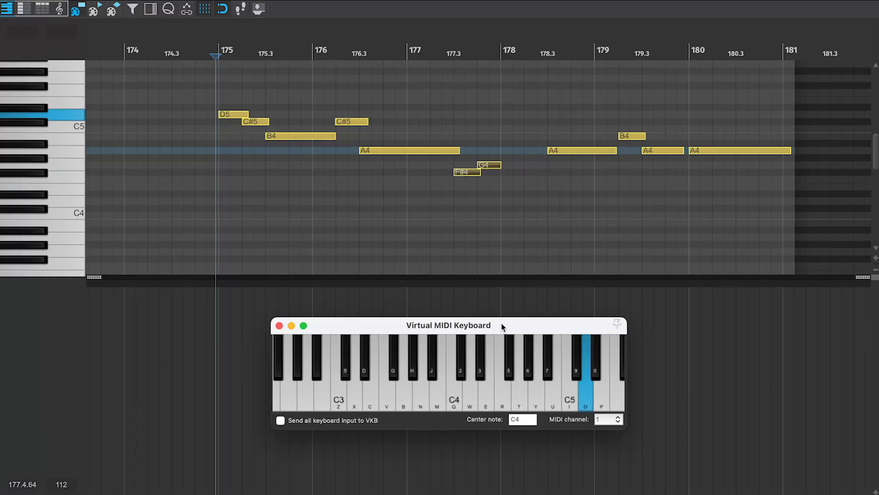
Try a phrase ending on the virtual keyboard that leaps from F#4 up to E5.
key("y")
key("5")
key("p")
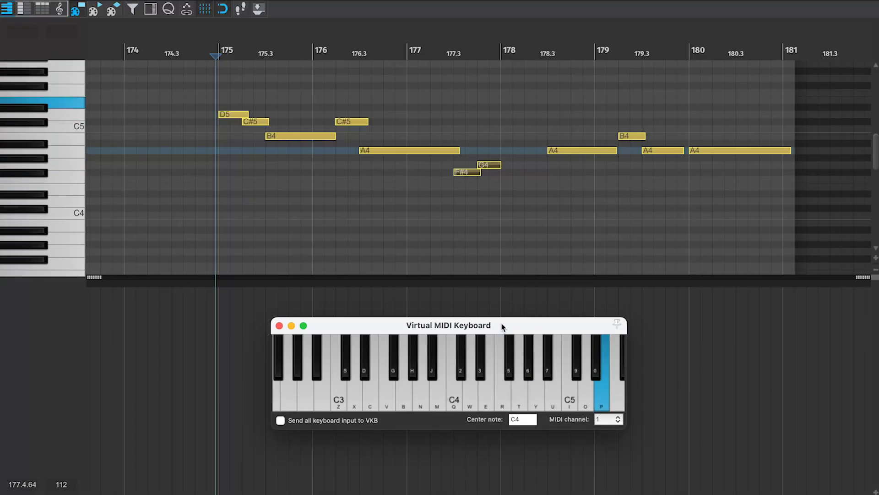
key("o")
key("9")
key("u")
key("9")
key("y")
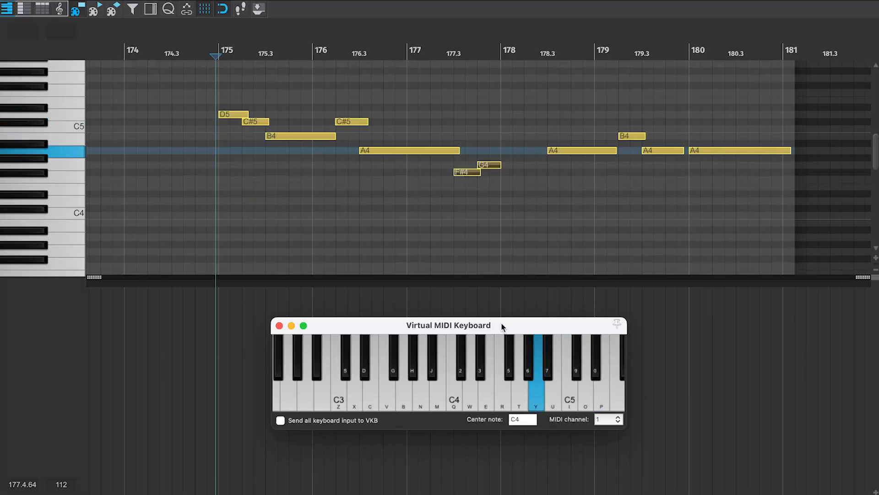
key("5")
key("p")
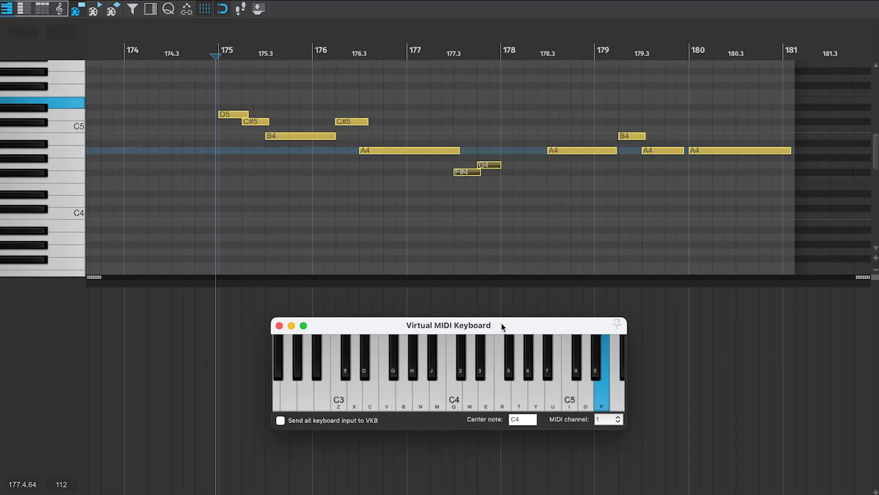
Replace the notes after bar 178 with a single one-bar E5 starting at 178.1, and listen from bar 175.
left_click(512, 201)
left_click_drag(577, 149, 793, 231)
key("Delete")
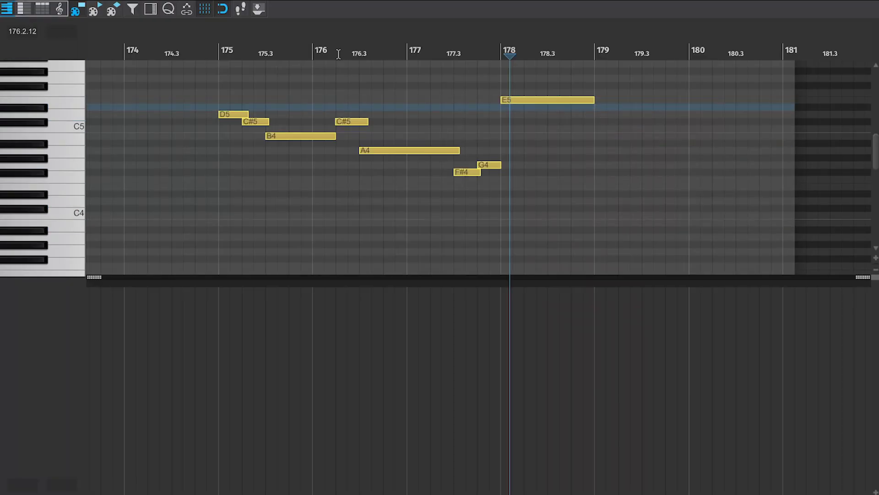
left_click(215, 54)
key("space")
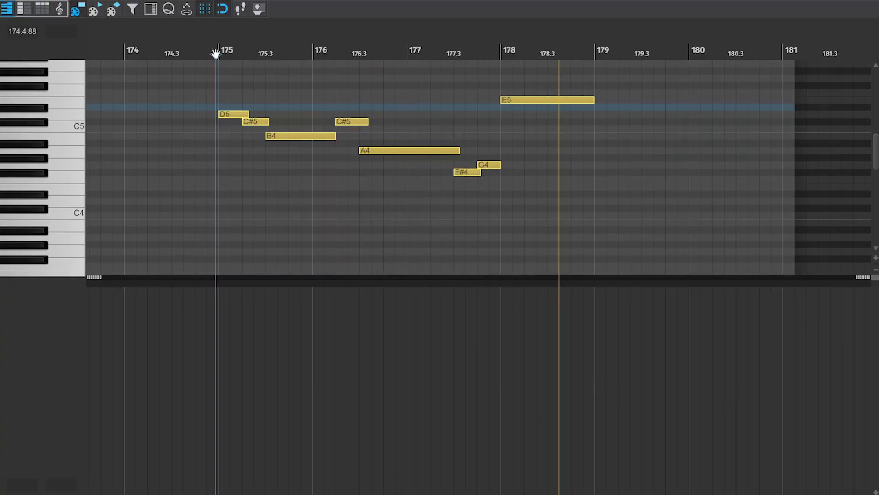
key("space")
Try the E5 at bar 178 an octave lower as E4, listen from bar 175, and undo the move.
left_click(527, 136)
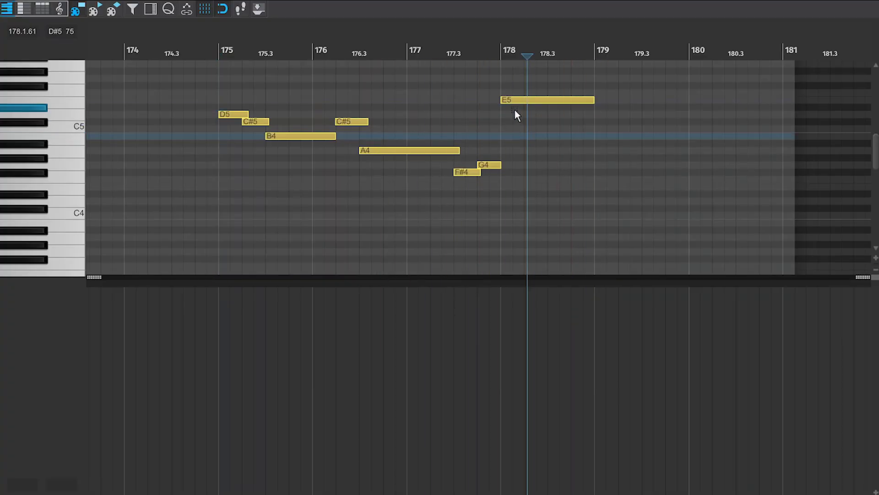
left_click(516, 100)
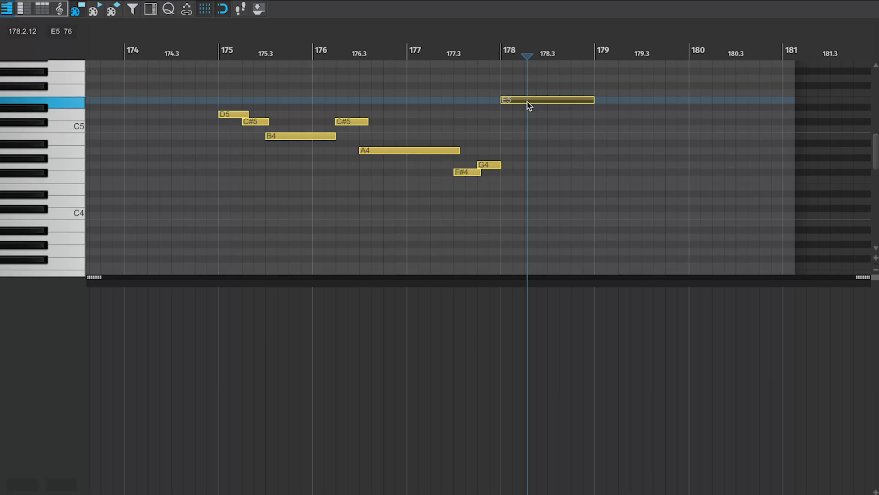
left_click_drag(526, 101, 528, 188)
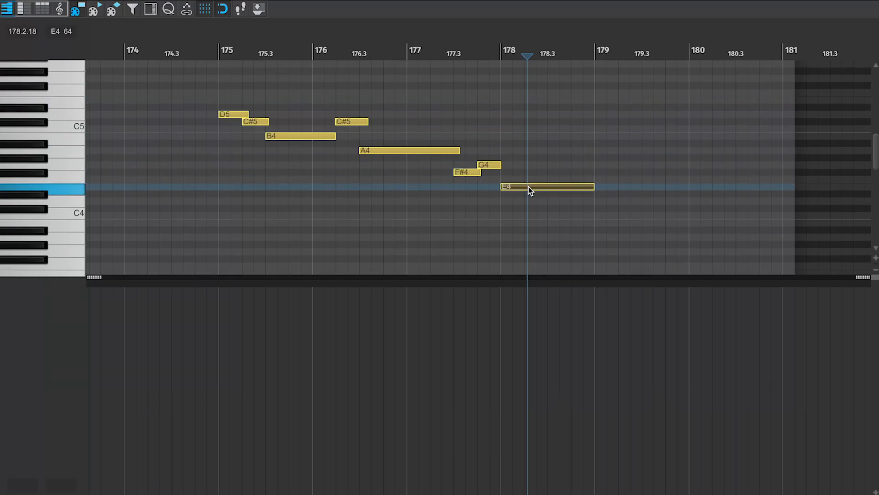
left_click(218, 51)
key("space")
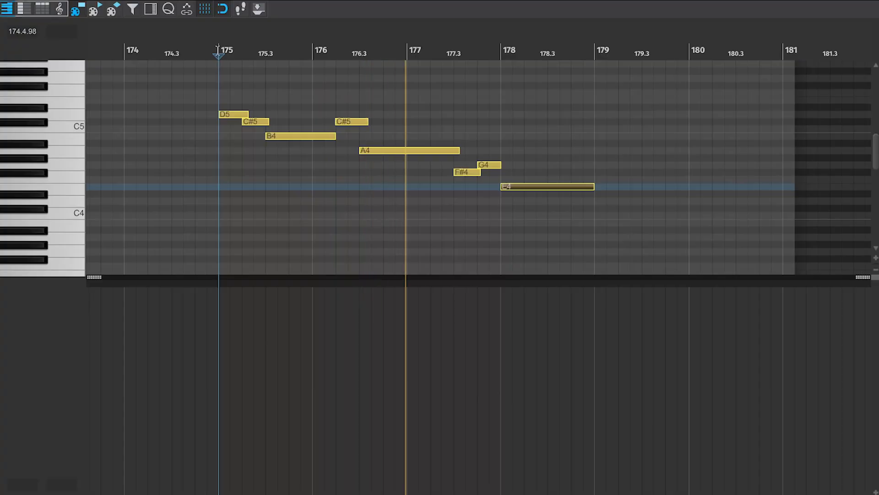
key("space")
key("ctrl+z")
Raise the F#4 and G4 before bar 178 to C#5 and D5, and play the phrase from bar 175.
left_click(505, 155)
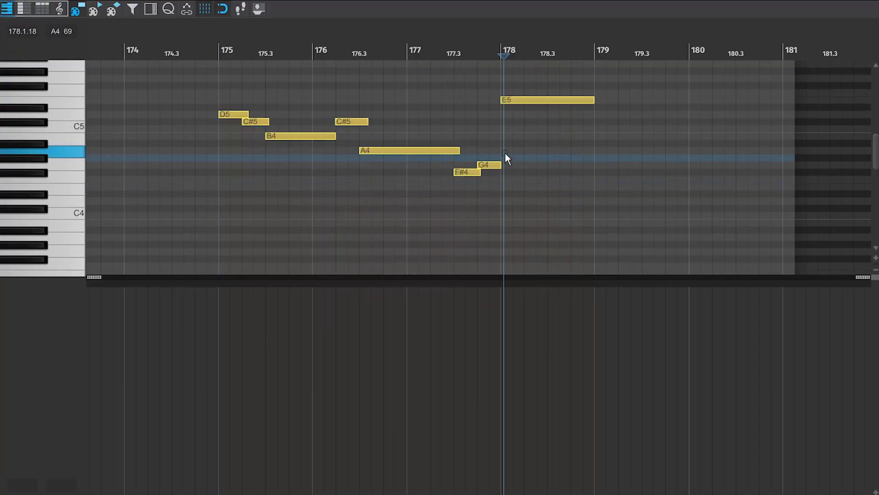
left_click_drag(504, 155, 456, 186)
left_click_drag(502, 140, 466, 124)
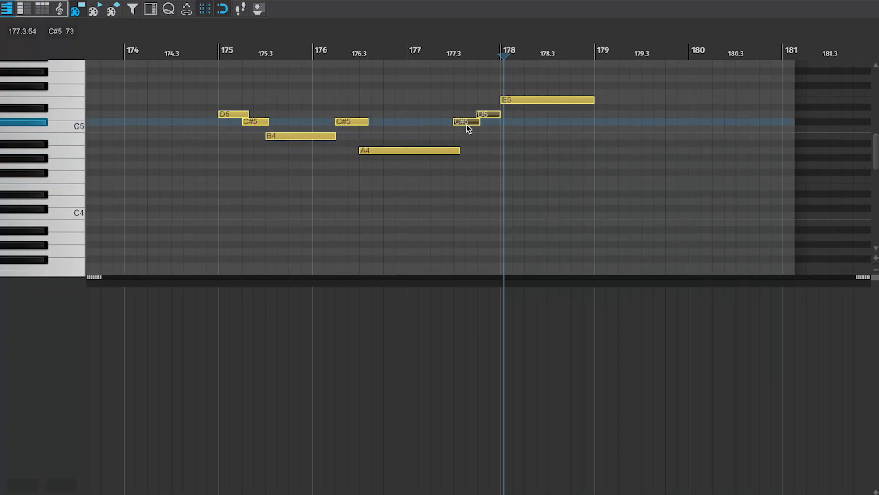
left_click(222, 51)
key("space")
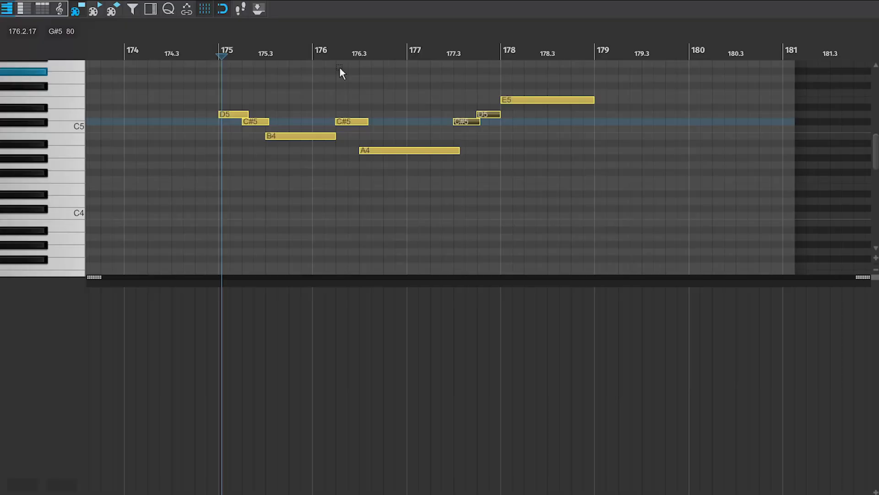
left_click(219, 48)
key("space")
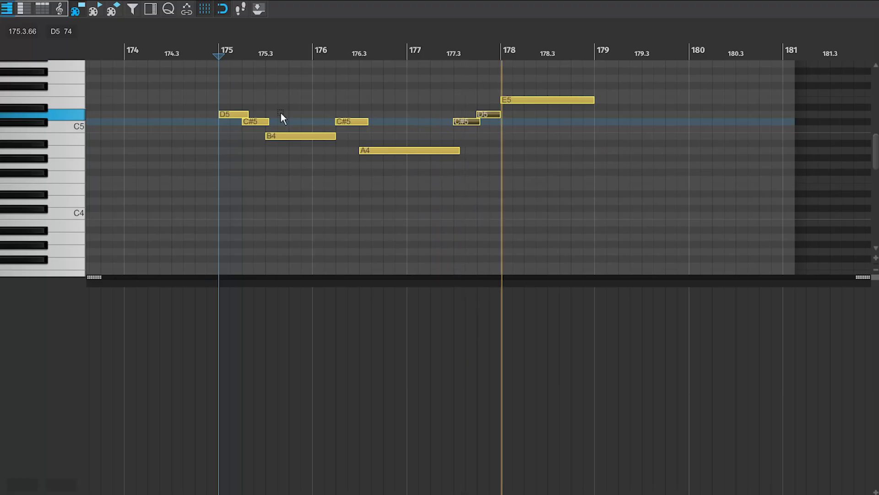
key("space")
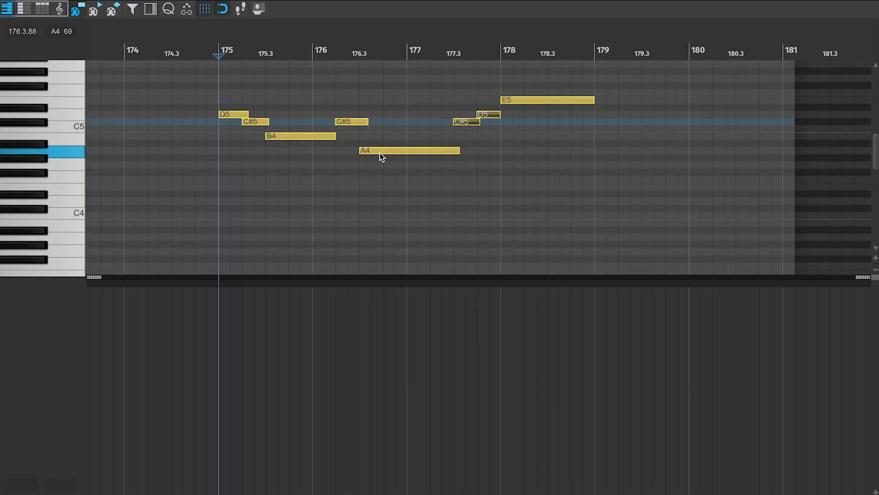
left_click(429, 175)
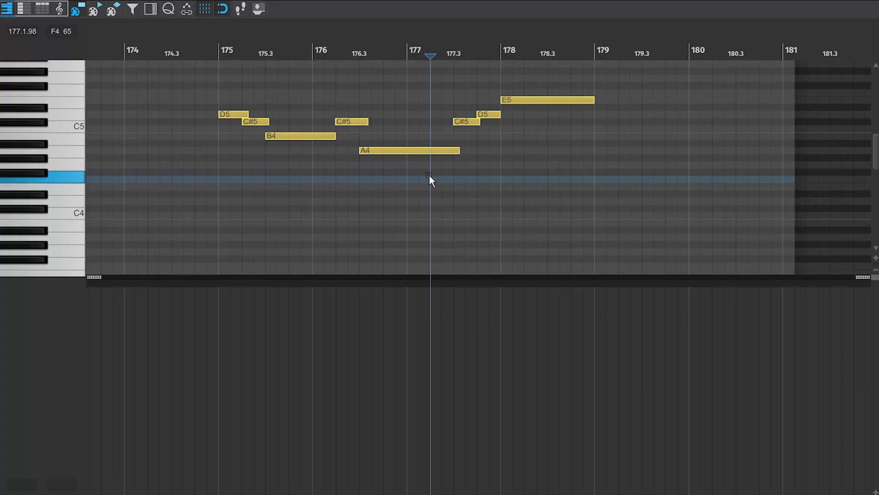
Listen again to the piano phrase from bar 175 to judge the rise into E5.
left_click(219, 47)
key("space")
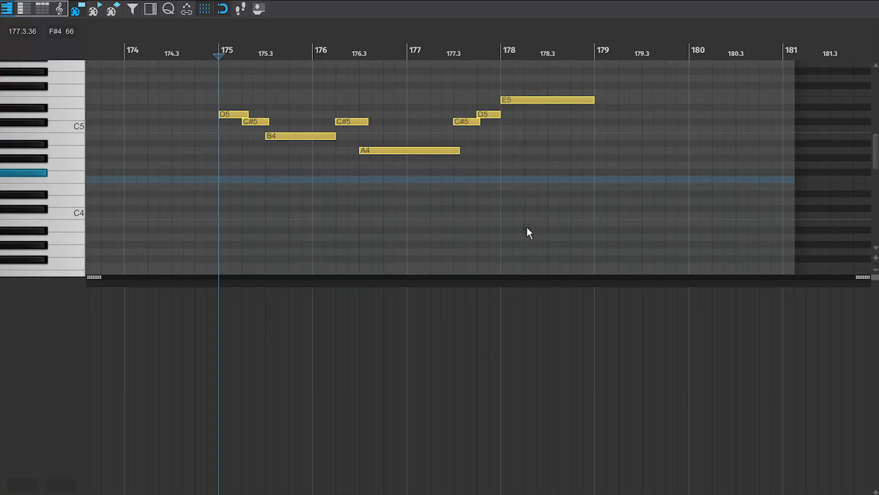
key("space")
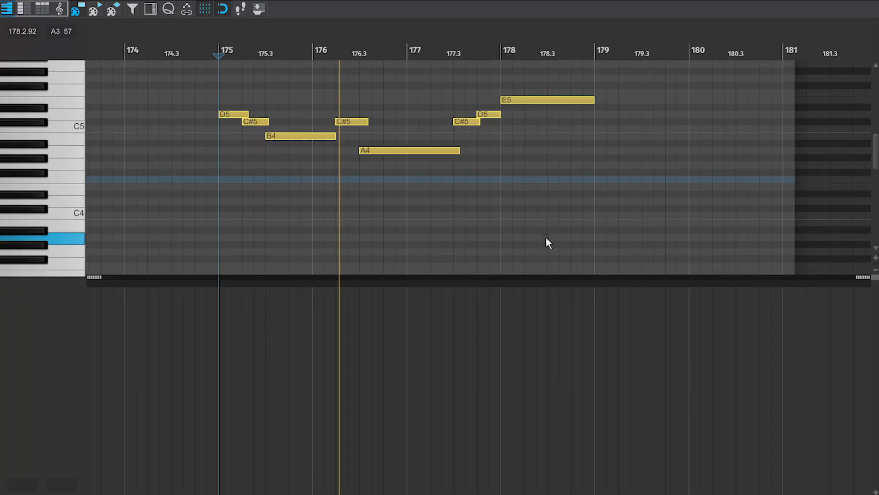
key("space")
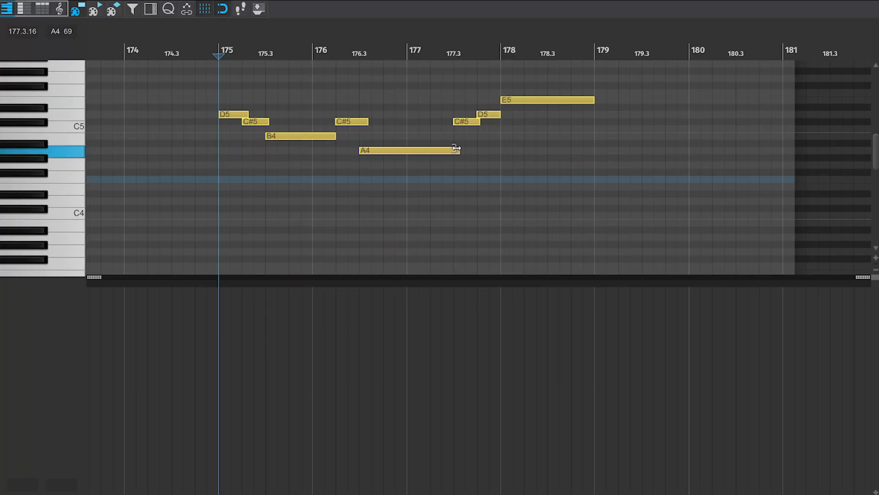
Break the long A4 at bar 177, lower its second half to F#4, and play the phrase from bar 175.
left_click_drag(414, 153, 427, 172)
key("Page_Down")
key("Page_Down")
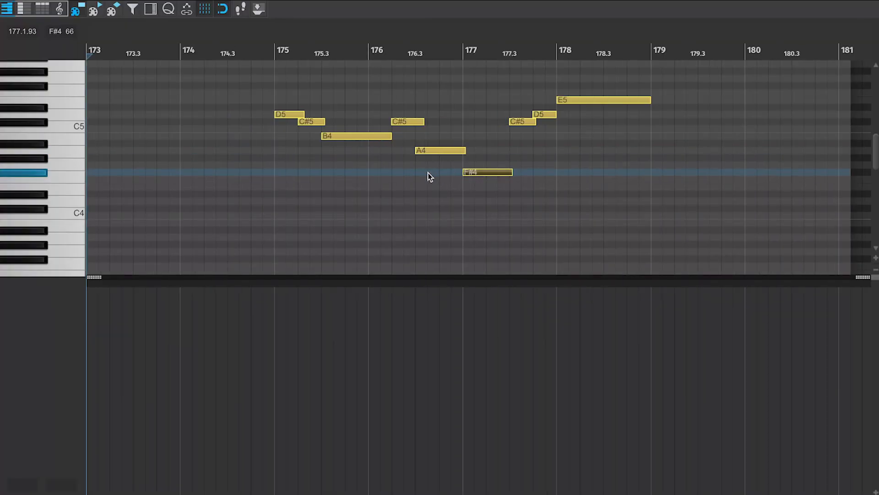
left_click(268, 47)
key("space")
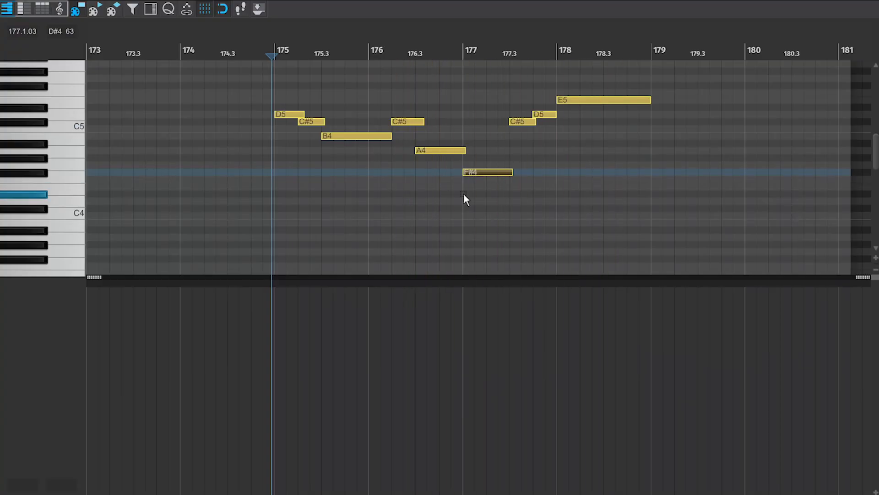
key("Escape")
Split the piano item at bar 179 and delete everything after the split.
left_click(684, 67)
key("s")
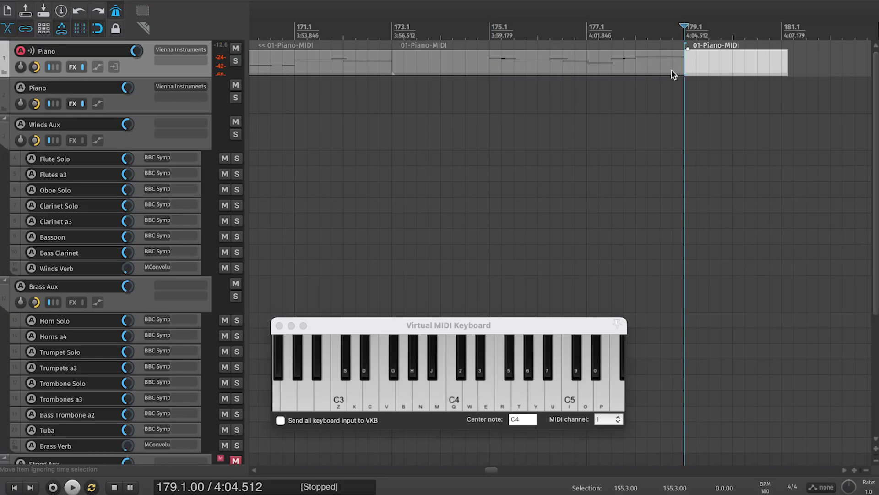
key("Delete")
Split the piano item at bar 175, delete its empty bars 173–174, and move the remaining melody to bar 173.1.
left_click(487, 65)
key("s")
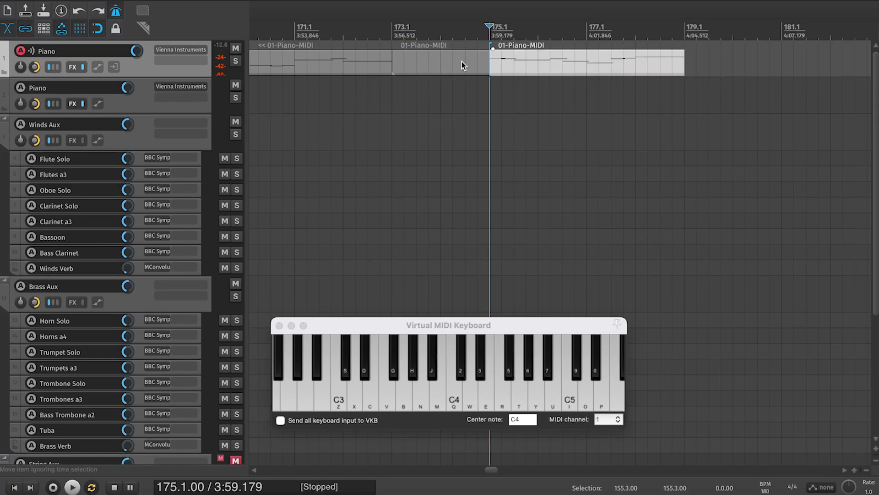
left_click(462, 61)
key("Delete")
left_click_drag(517, 58, 418, 54)
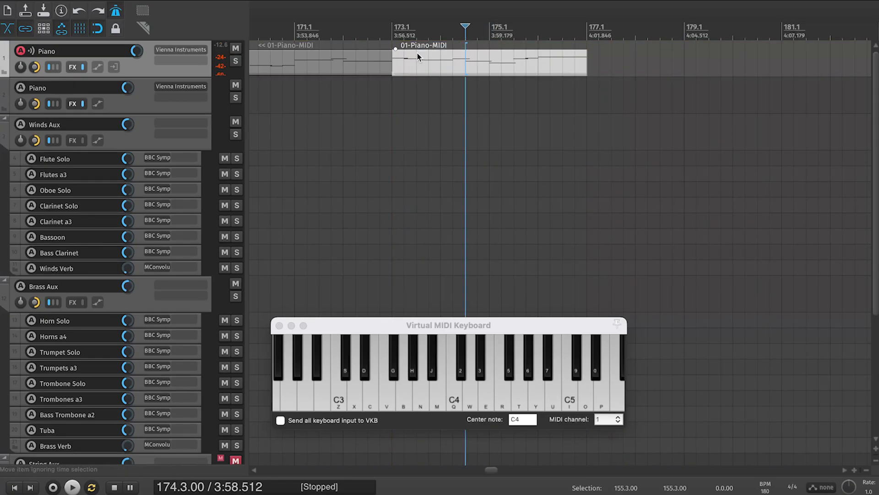
Glue the piano item starting at bar 169 with the moved one, and review the joined melody's notes.
left_click(361, 57, "shift")
right_click(362, 57)
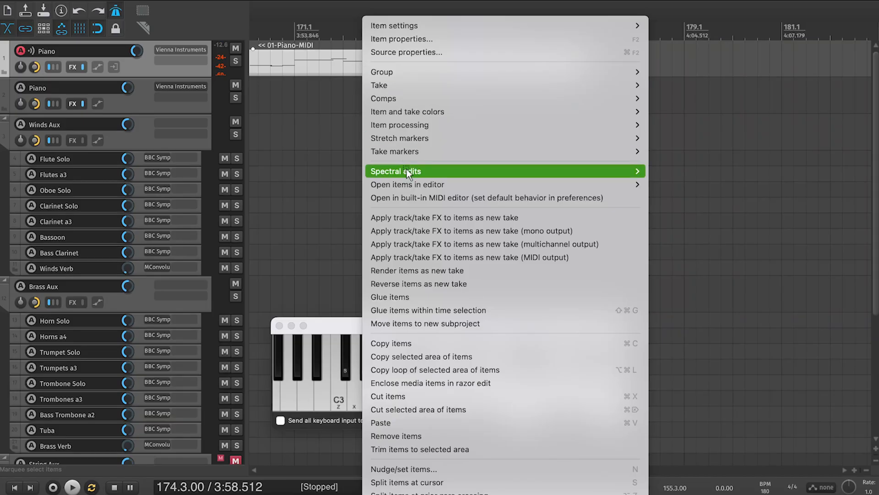
left_click(443, 298)
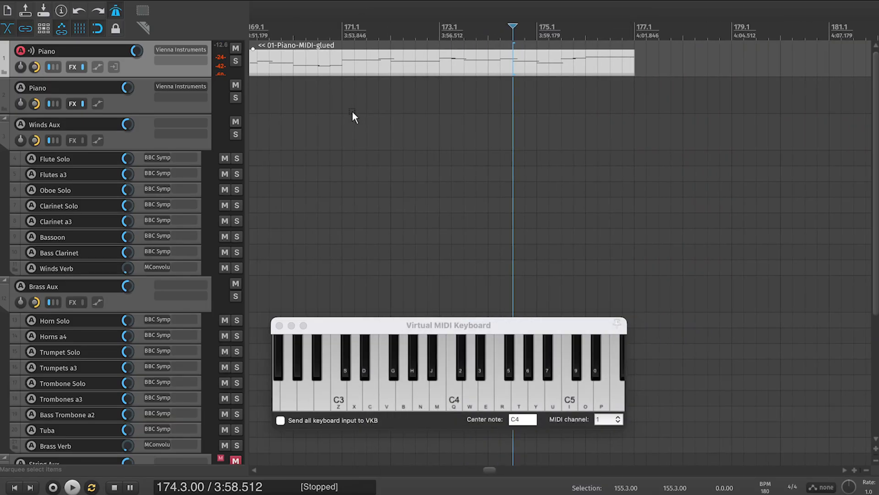
double_click(436, 61)
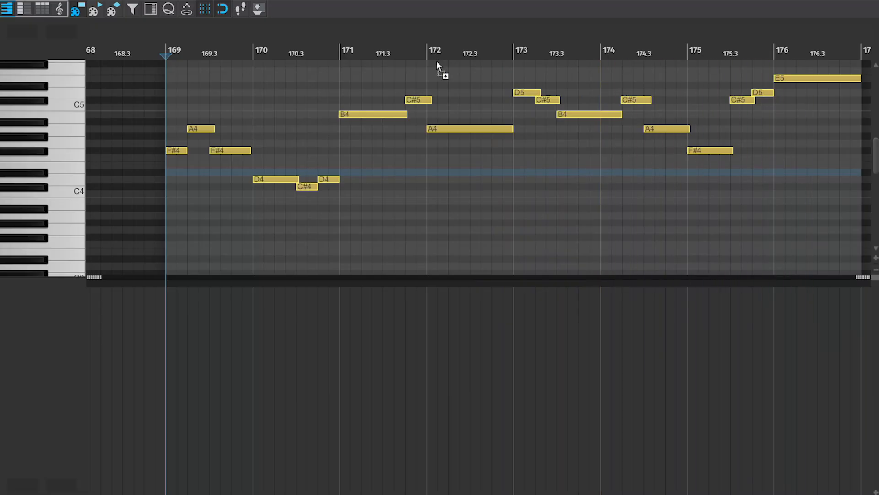
key("Escape")
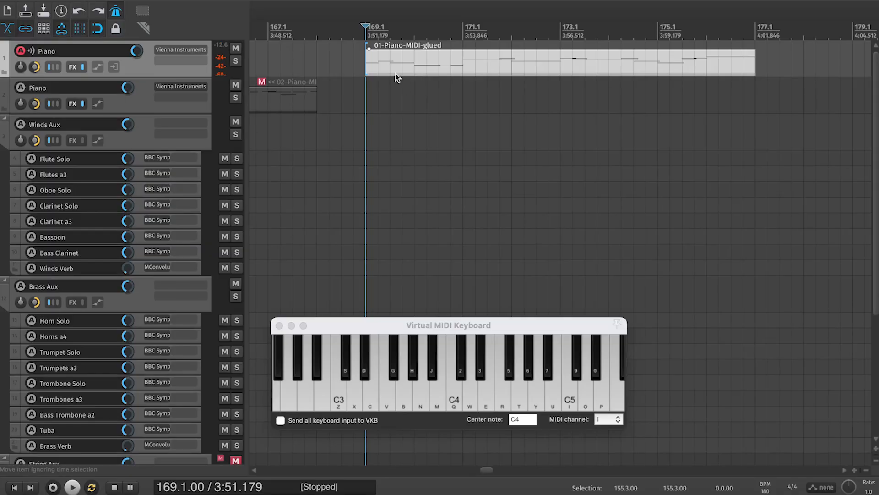
Paste the glued piano melody onto the Violins 1 track at bar 169.1 and listen to it.
scroll(301, 147, "down", 5)
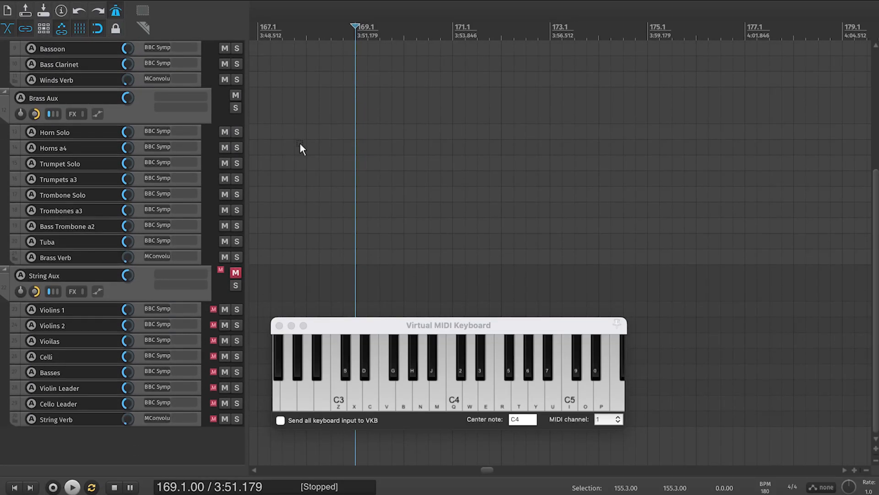
left_click_drag(362, 326, 361, 381)
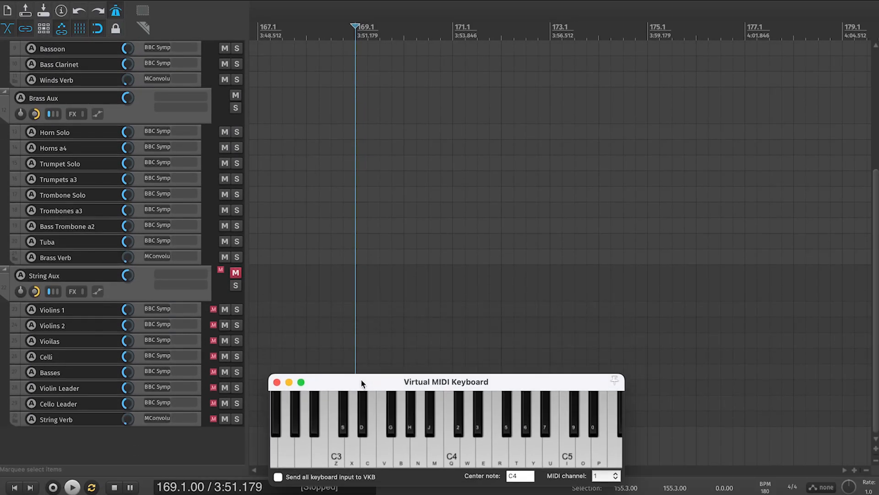
left_click(355, 308)
key("super+v")
double_click(443, 311)
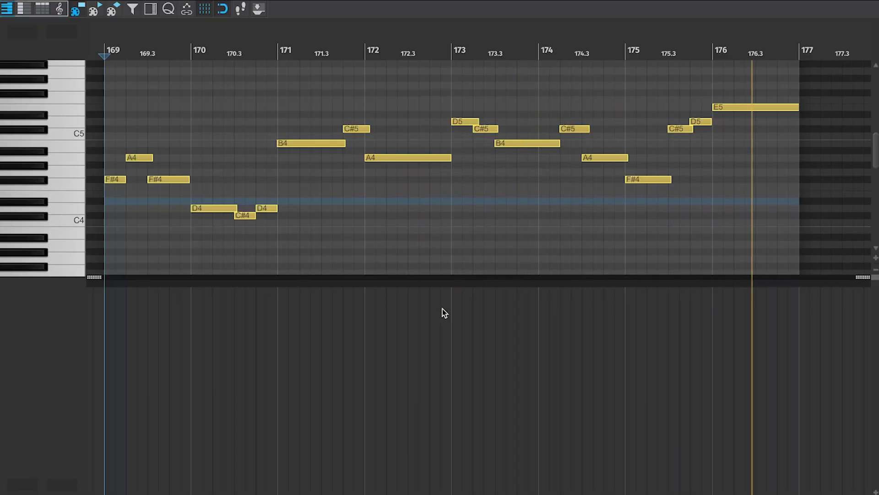
key("space")
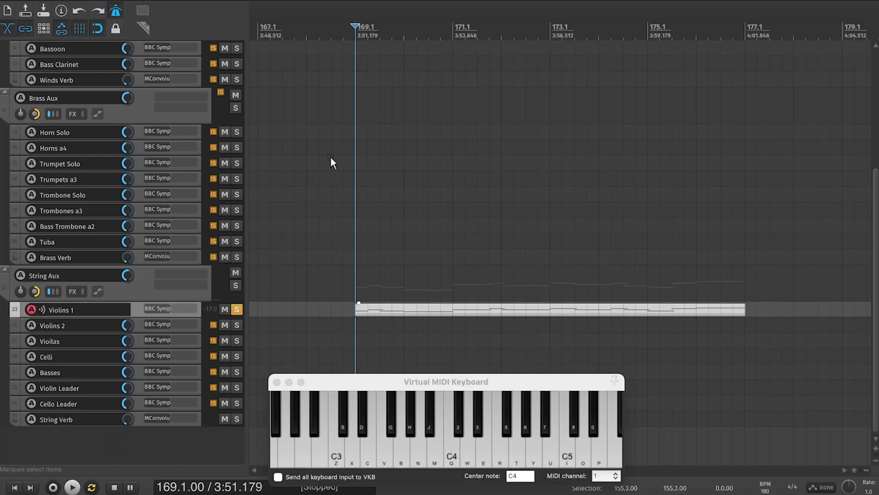
Set the tempo marker at bar 141 to 170 BPM.
scroll(331, 156, "up", 2)
scroll(331, 156, "left", 5)
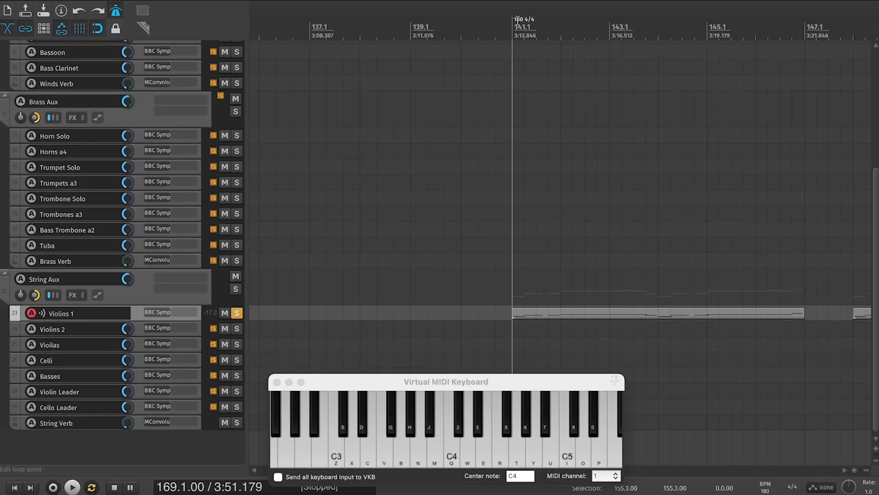
double_click(521, 23)
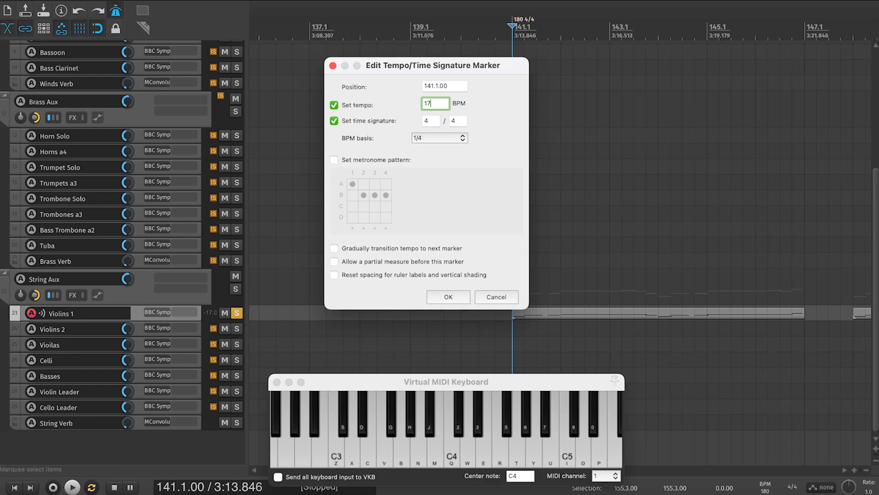
key("Return")
scroll(544, 185, "right", 10)
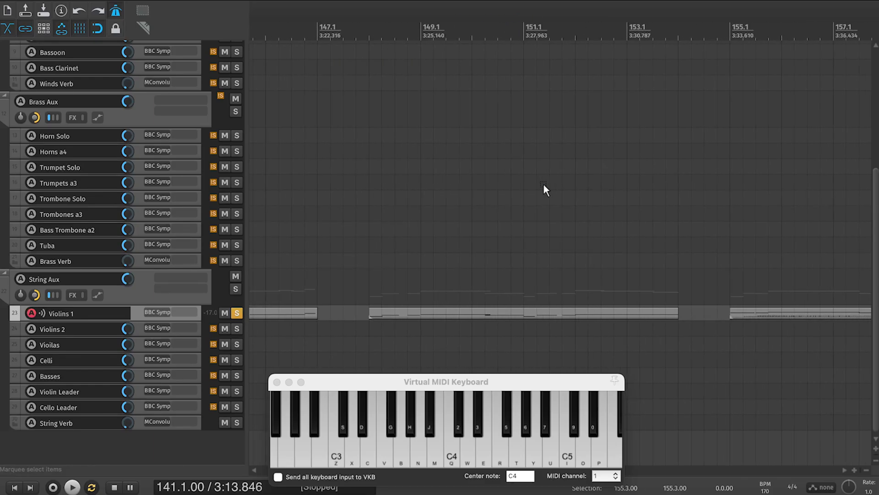
Play Violins 1 from bar 155, and then the new melody from bar 169, at the new tempo.
scroll(543, 183, "left", 2)
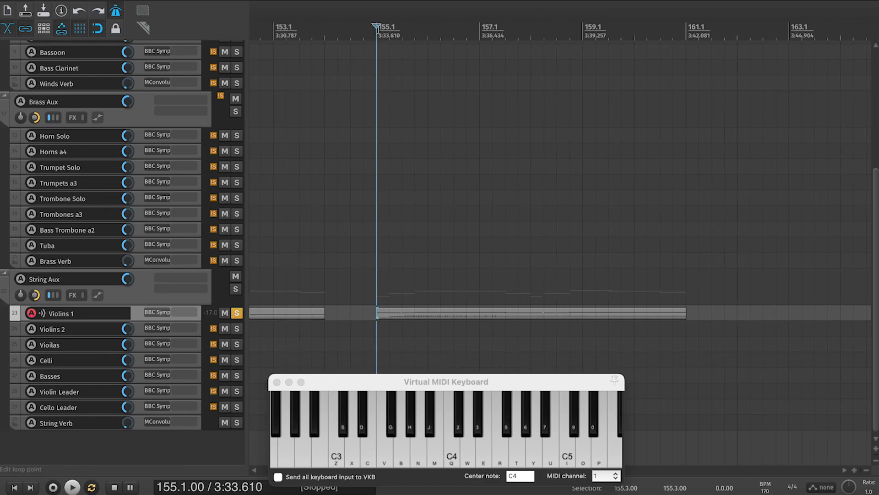
key("space")
scroll(449, 309, "right", 10)
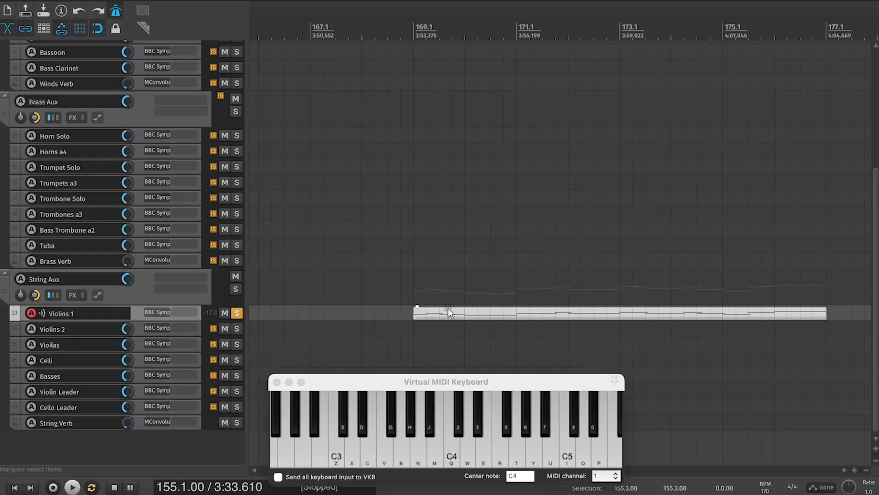
double_click(460, 314)
key("space")
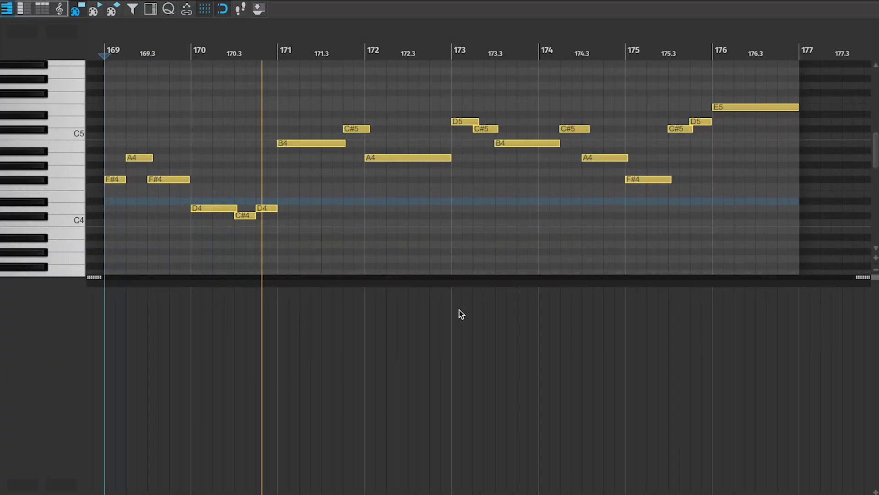
Extend the D4 at 170.4 slightly past bar 171, start the B4 a little later, and play the melody from bar 169.
left_click_drag(291, 182, 263, 238)
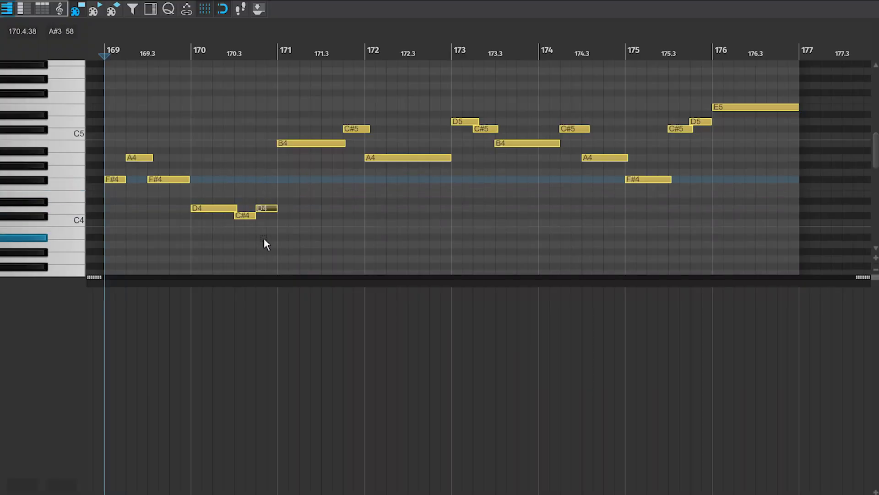
scroll(264, 238, "up", 3)
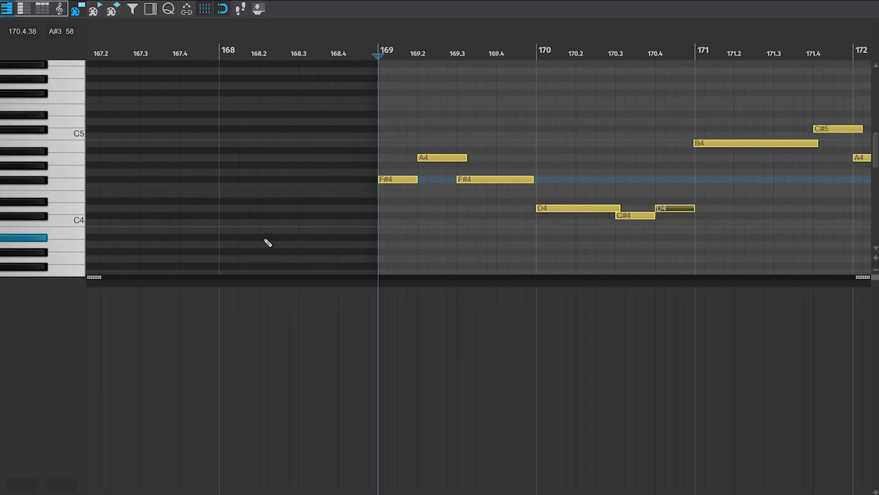
scroll(264, 238, "right", 5)
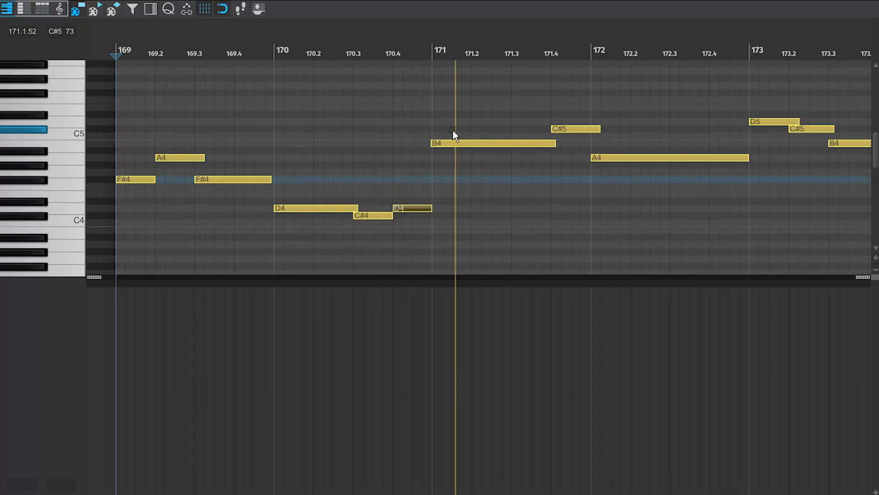
key("space")
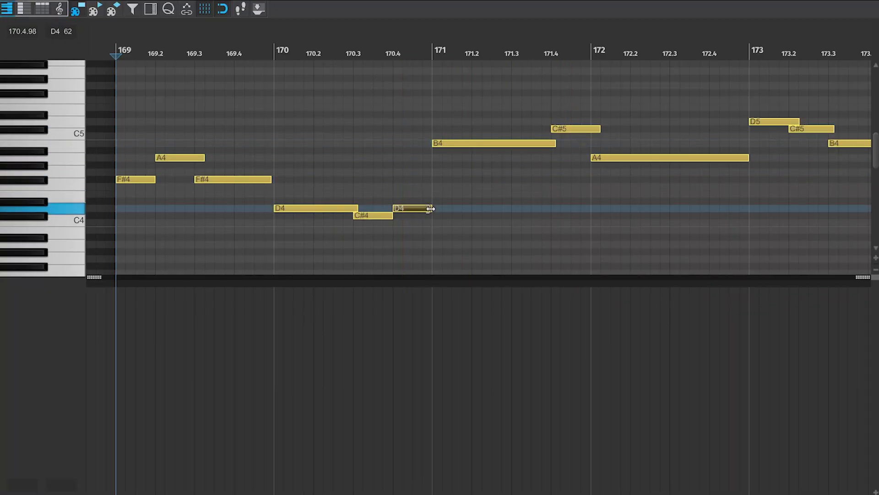
key("space")
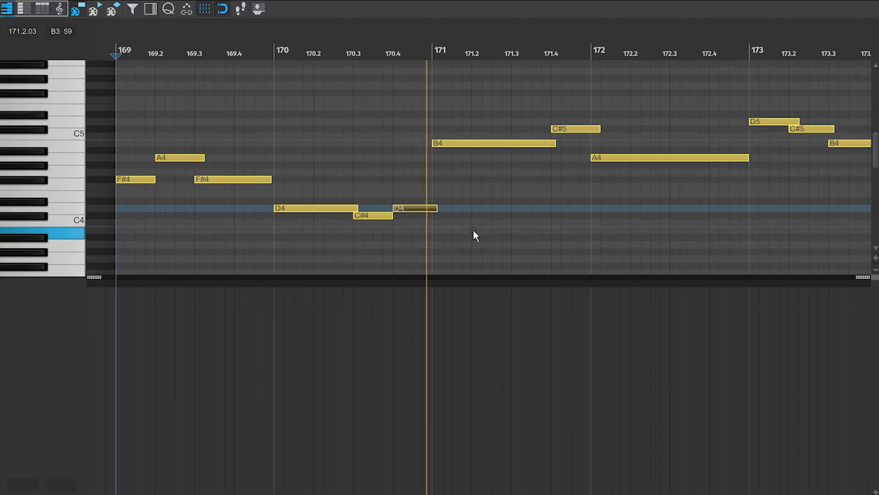
key("space")
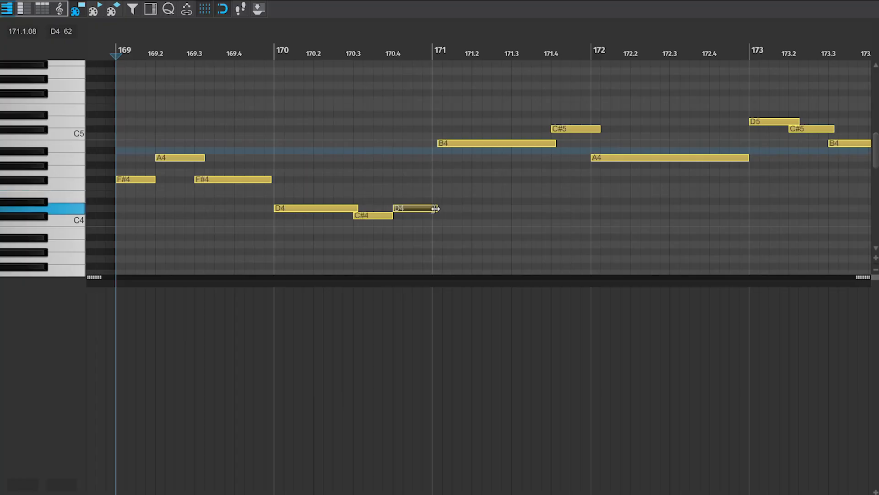
left_click_drag(435, 209, 443, 209)
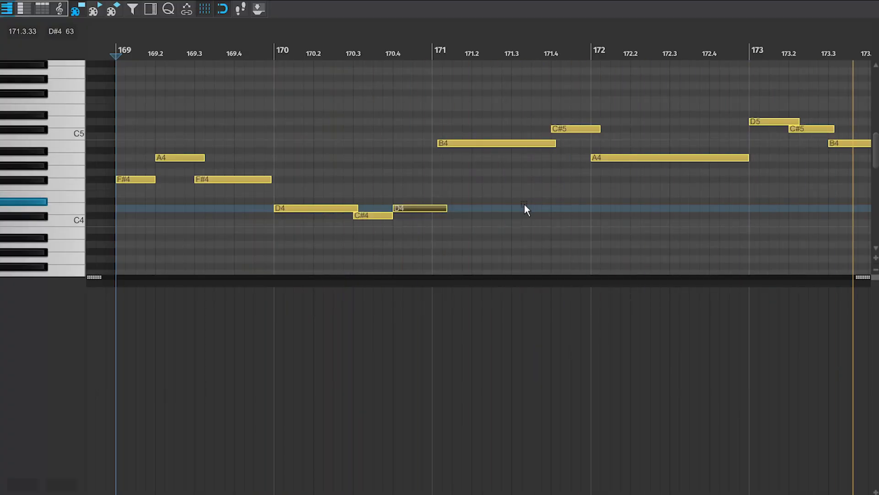
scroll(525, 204, "left", 8)
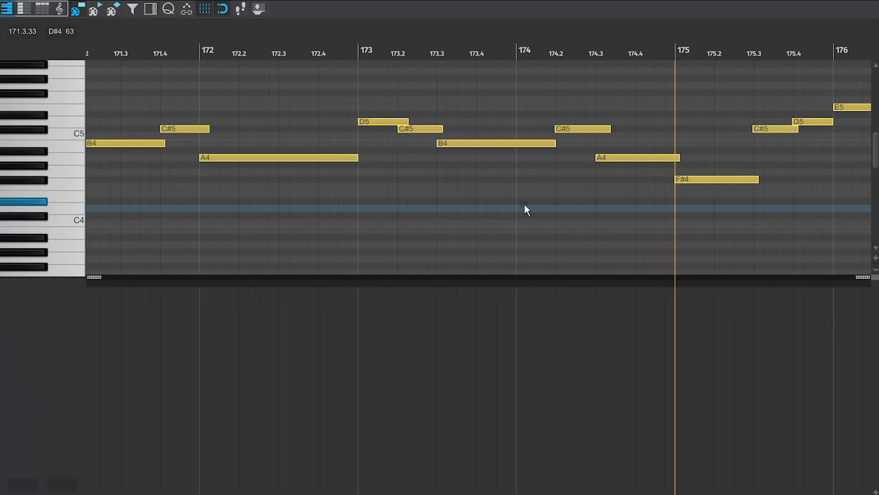
scroll(524, 205, "down", 3)
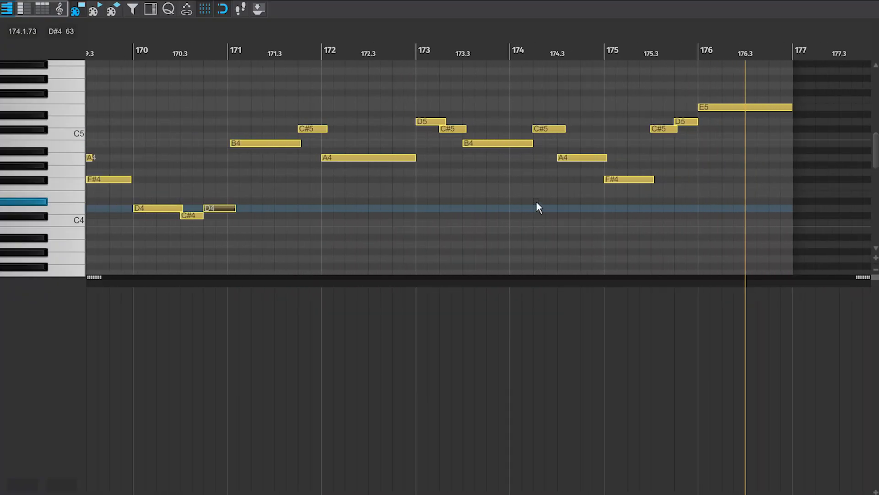
Lower all Violins 1 notes from bar 173 onward by one octave, and play the melody from bar 169.
left_click_drag(753, 87, 430, 205)
scroll(430, 205, "down", 3)
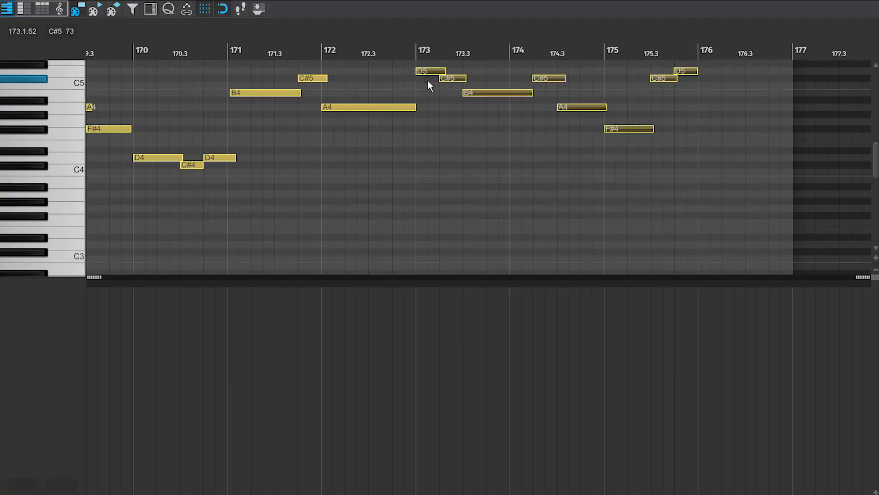
left_click_drag(432, 75, 432, 158)
left_click(503, 210)
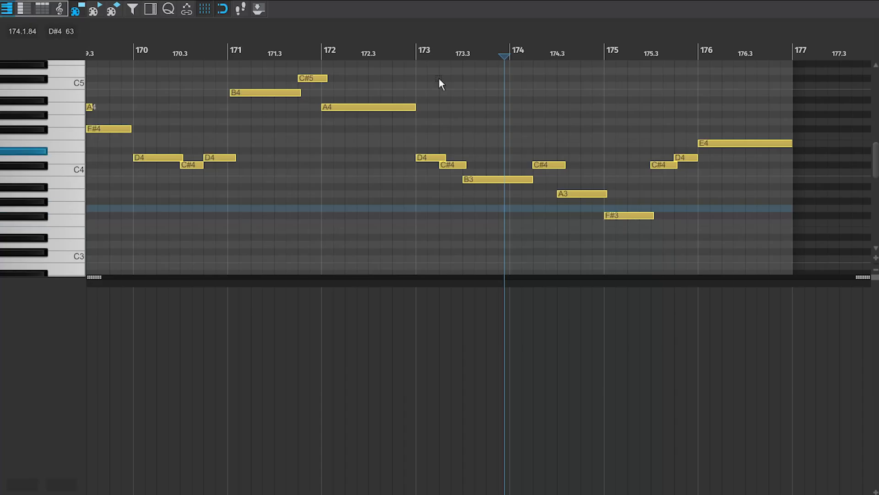
key("Home")
key("space")
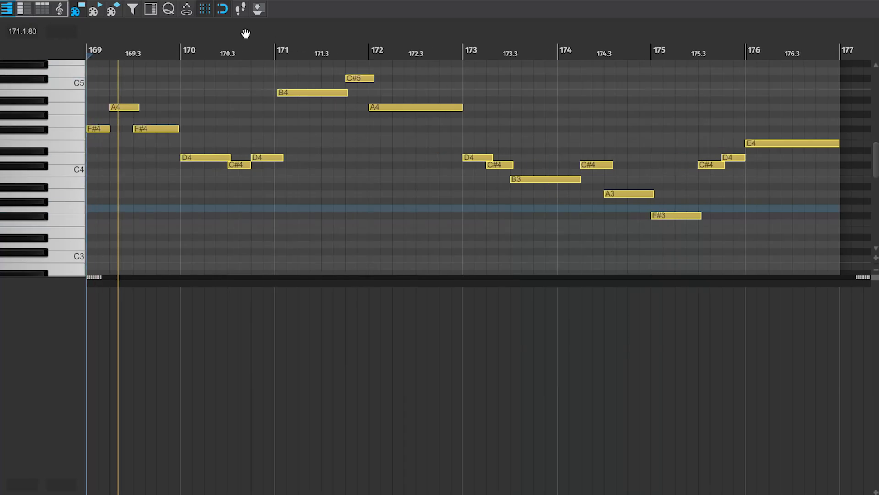
scroll(335, 109, "left", 1)
scroll(335, 109, "up", 1)
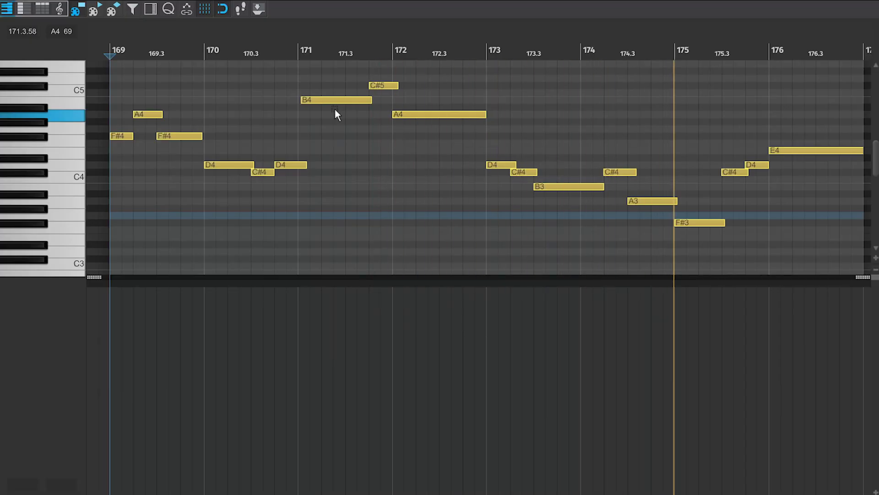
Try raising the F#3 at bar 175 of Violins 1 to B3, and play from bar 173.
scroll(446, 108, "right", 2)
left_click(626, 183)
left_click_drag(612, 230, 613, 191)
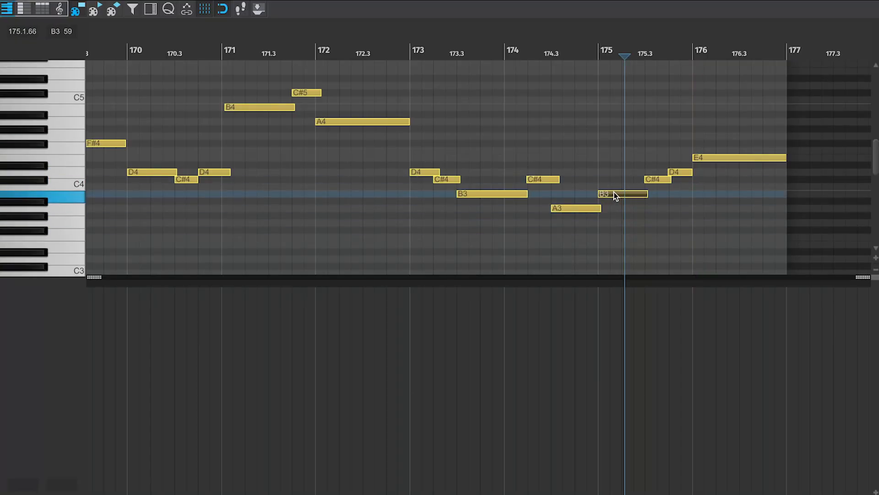
left_click(411, 49)
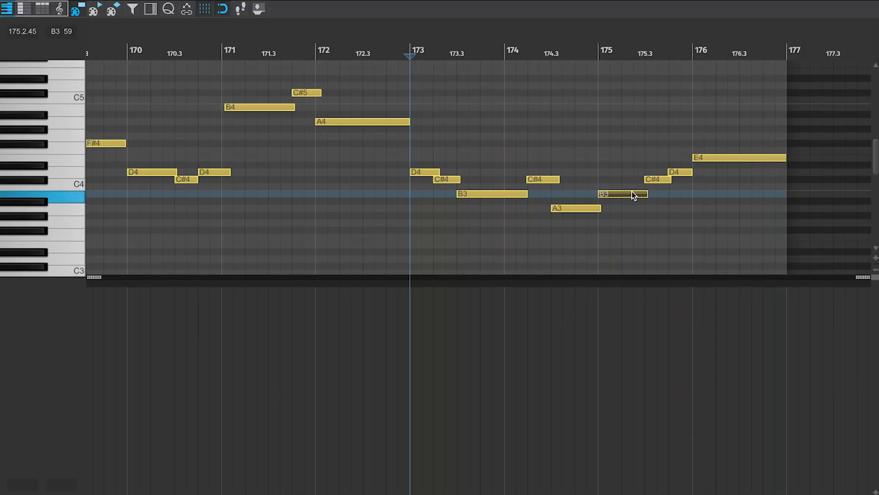
Raise the note at bar 175 to C#4 and play the Violins 1 melody from bar 169.
left_click_drag(632, 193, 631, 180)
key("space")
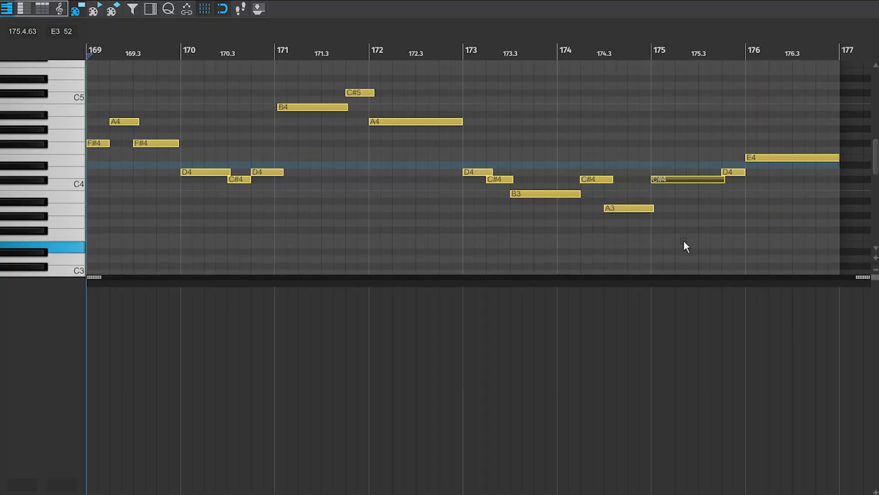
scroll(683, 240, "left", 1)
scroll(683, 240, "right", 1)
scroll(683, 240, "up", 1)
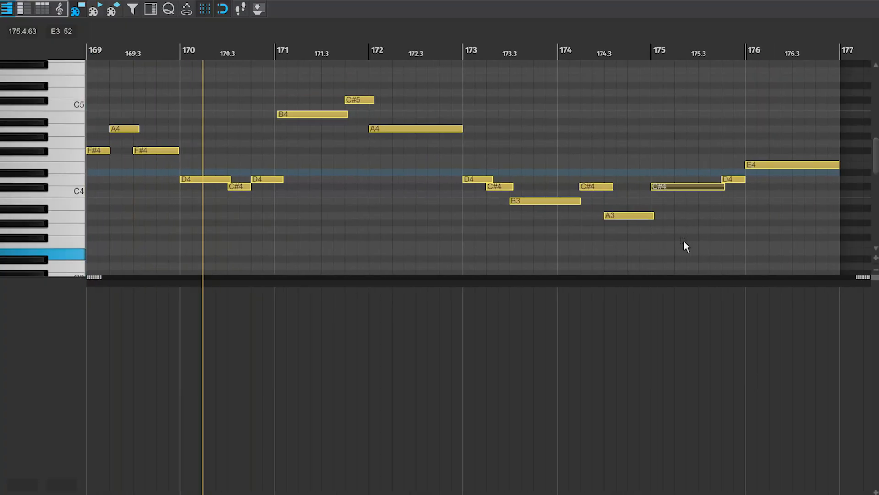
scroll(683, 240, "left", 1)
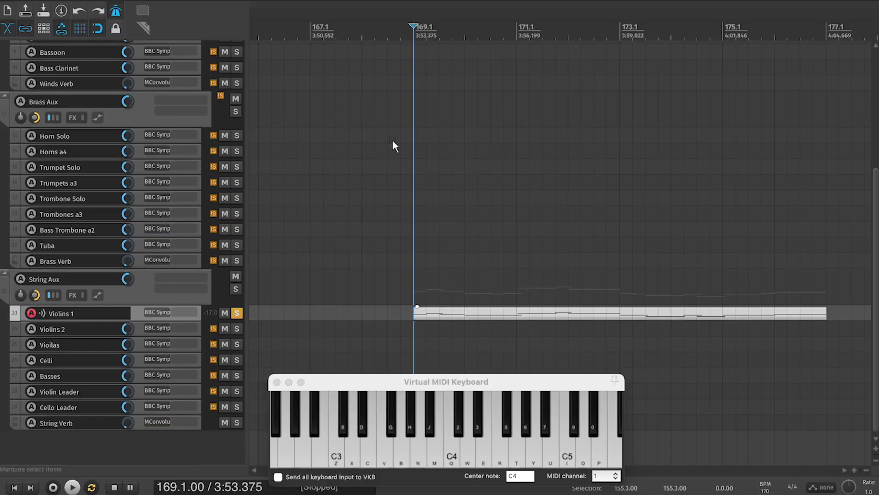
Set the tempo marker at bar 141 to 160 BPM.
scroll(392, 145, "up", 2)
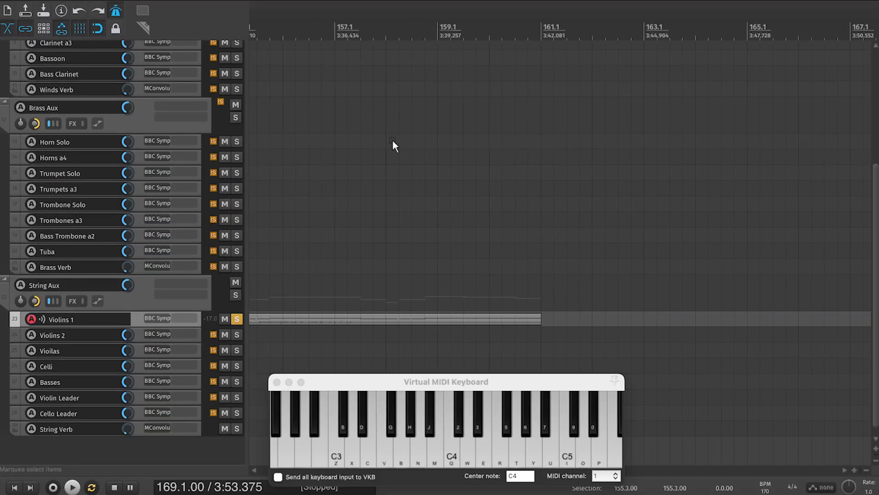
scroll(391, 146, "up", 1)
scroll(392, 146, "left", 5)
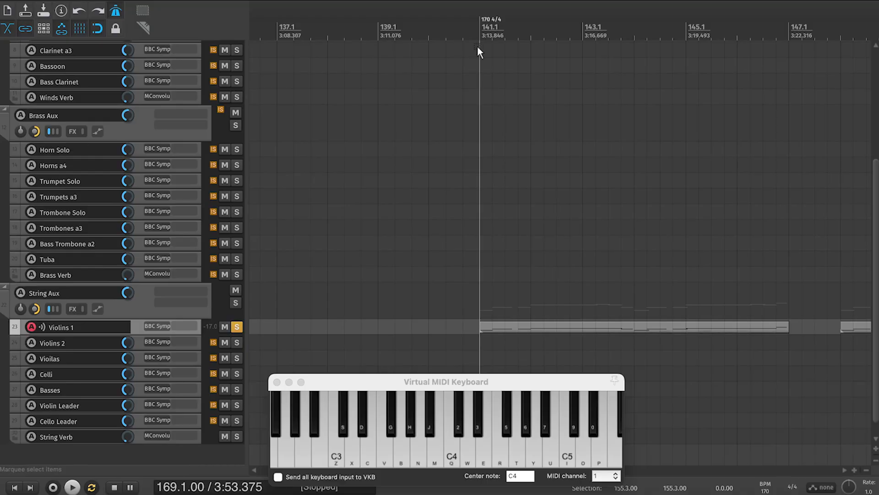
double_click(489, 21)
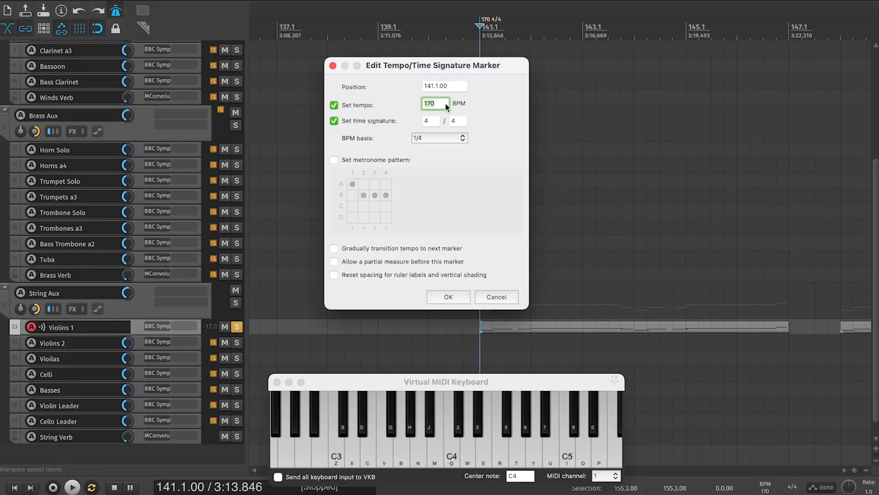
type("160")
key("Return")
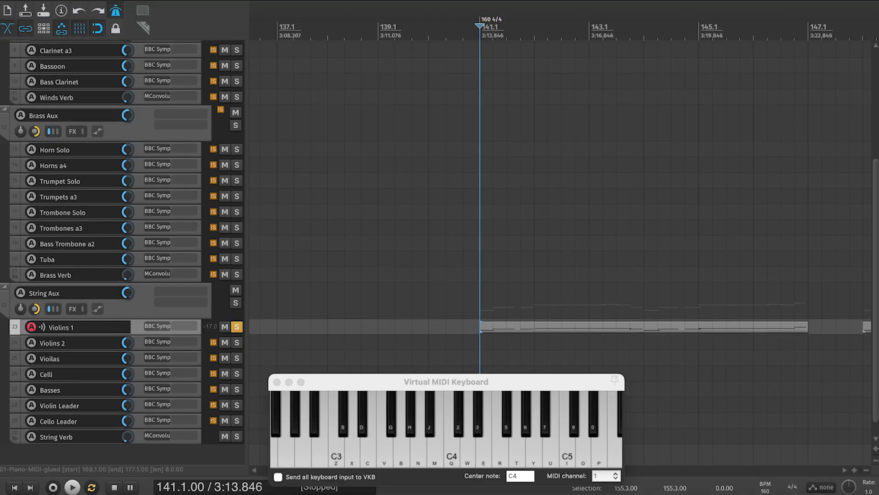
Open the Violins 1 item at bar 169 and shorten the C#4 at bar 175 to about half a bar.
scroll(492, 119, "right", 11)
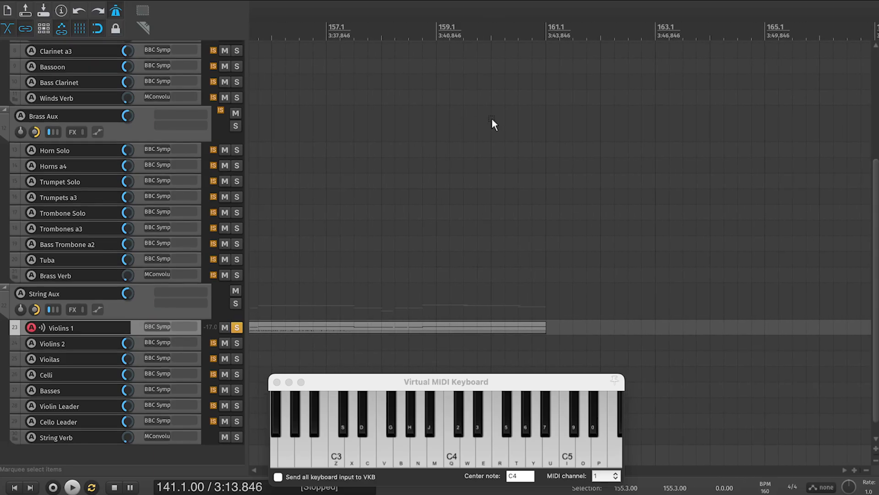
scroll(492, 124, "left", 2)
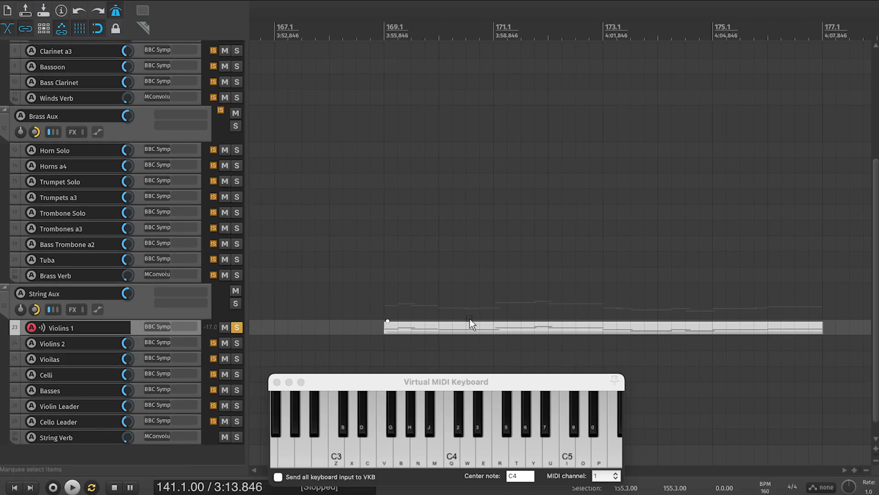
double_click(477, 327)
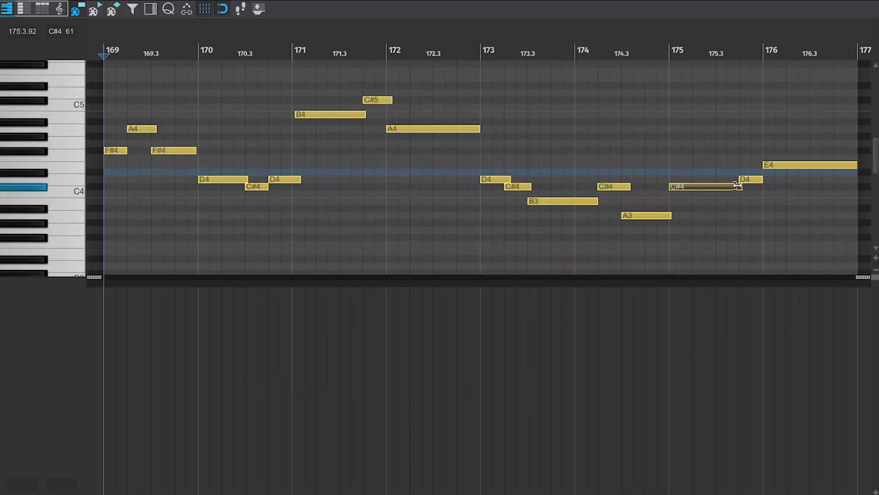
left_click_drag(737, 184, 713, 198)
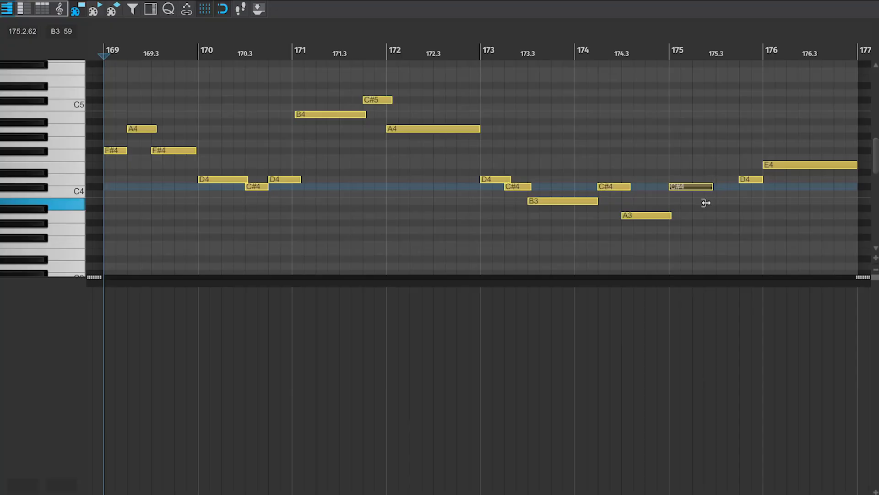
Copy the D4 before bar 176 as a short C#4 just ahead of it, and play the melody from bar 169.
left_click(751, 179, "ctrl")
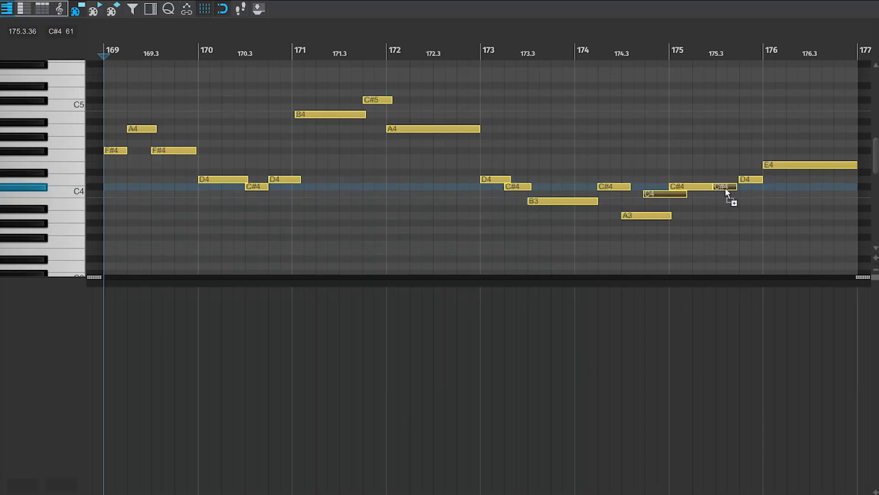
left_click_drag(750, 179, 731, 190)
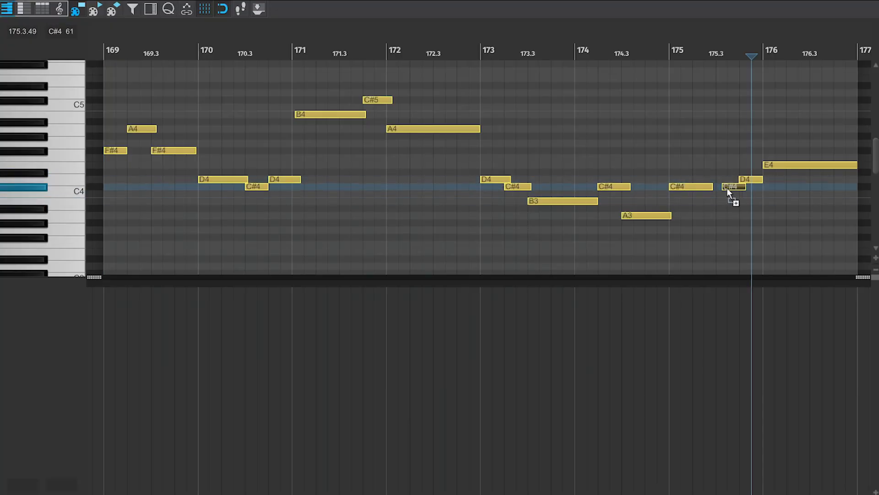
key("space")
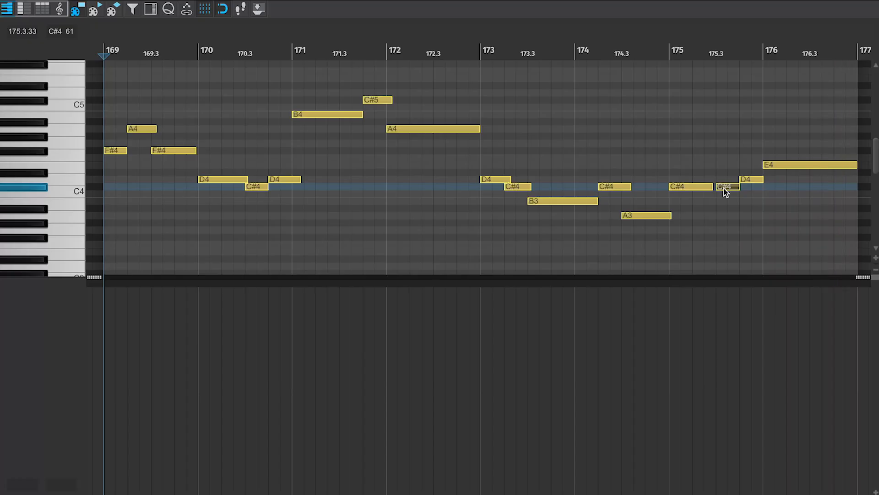
key("Escape")
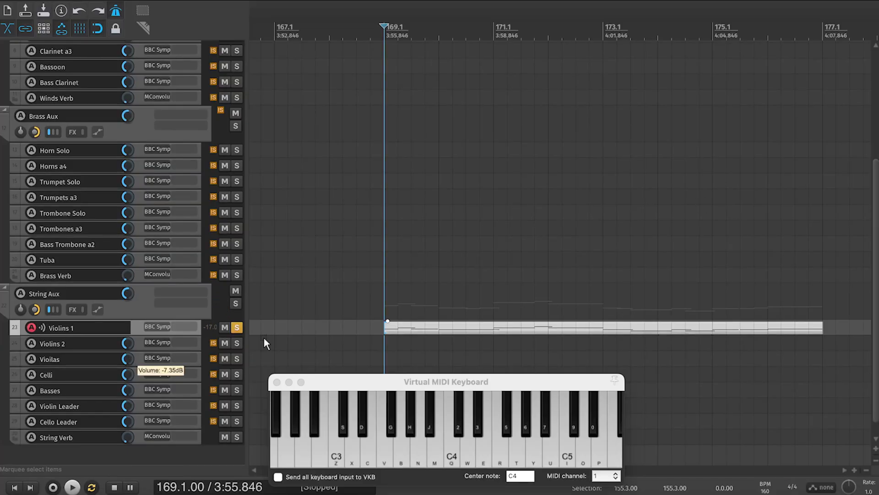
Hide the virtual MIDI keyboard and play Violins 1 from bar 141 with that item's notes open.
left_click_drag(323, 383, 325, 388)
key("alt+b")
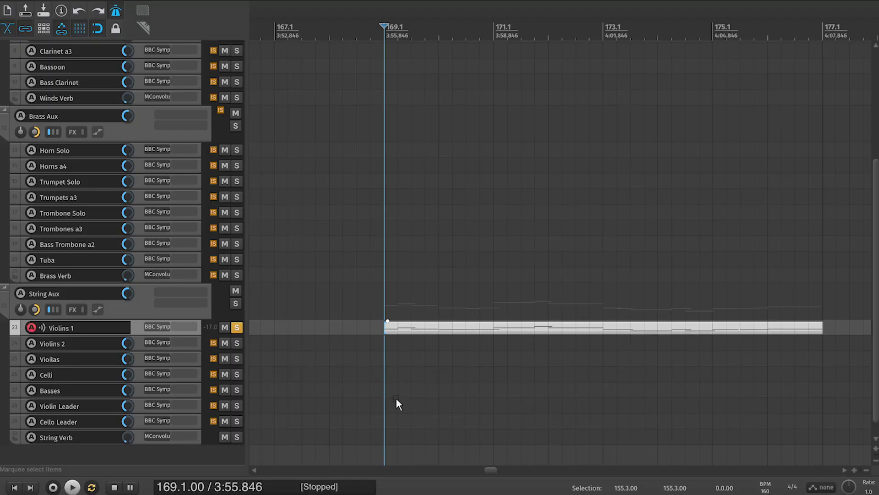
scroll(396, 398, "left", 10)
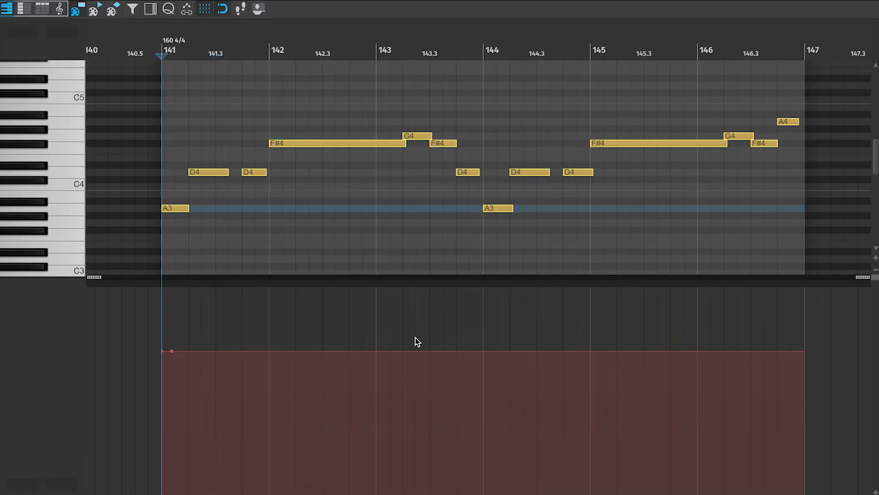
key("space")
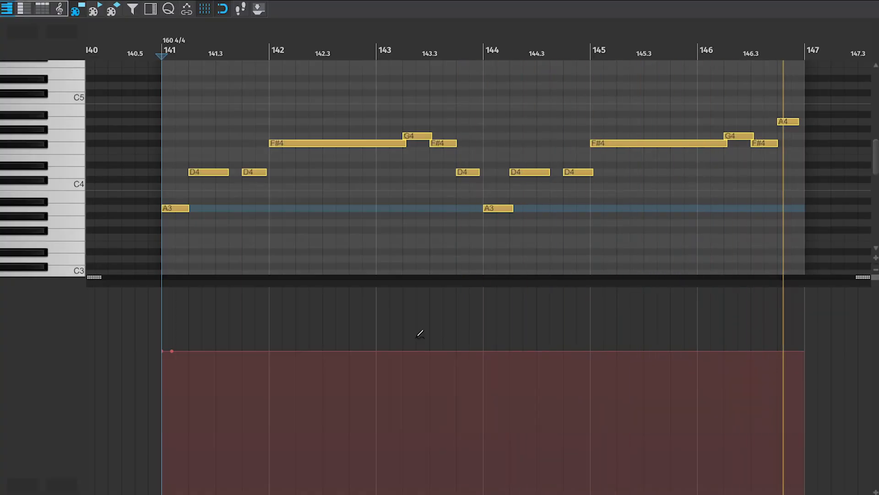
Open the Violins 1 item at bar 148 and follow its notes during playback up to bar 154.
key("Escape")
left_click(804, 331)
double_click(804, 332)
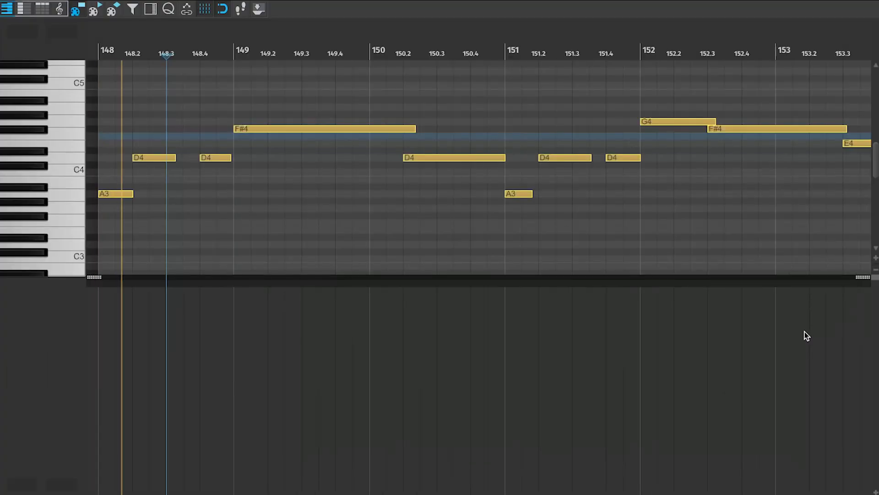
scroll(665, 265, "up", 1)
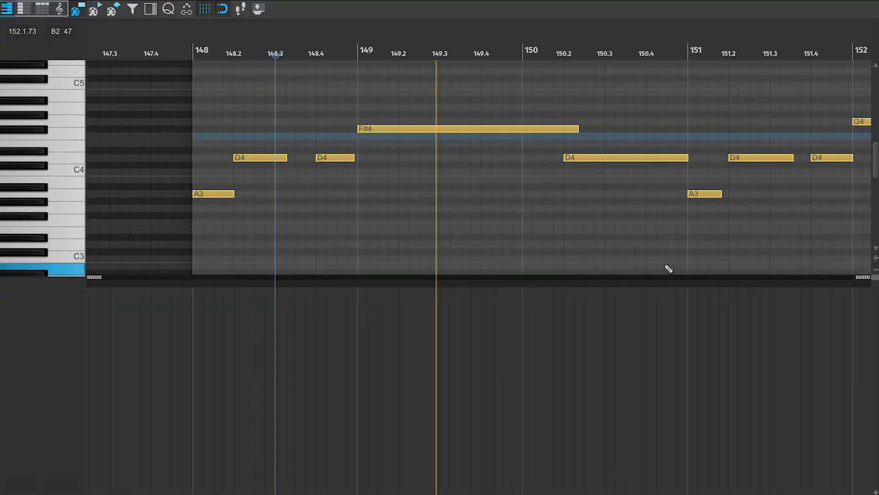
scroll(665, 265, "down", 4)
scroll(644, 253, "right", 4)
scroll(644, 258, "right", 1)
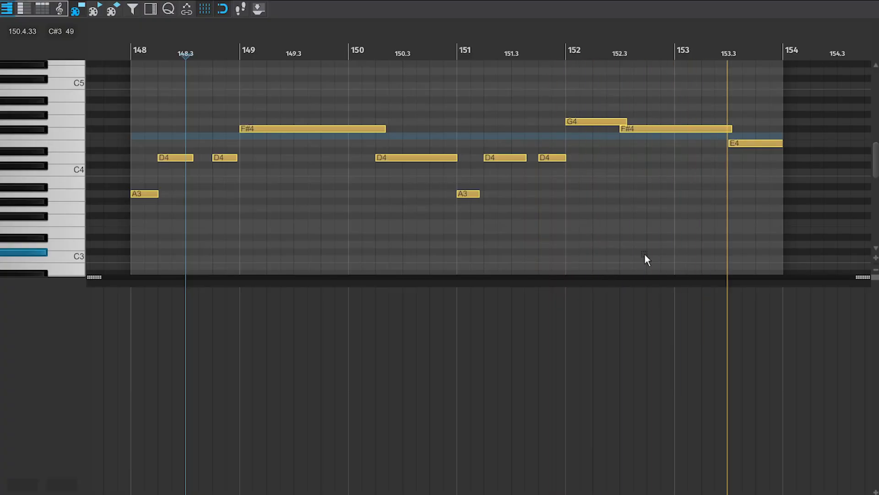
Open the Violins 1 item at bar 155 and follow its notes and controller curve during playback.
key("Escape")
scroll(644, 254, "right", 10)
scroll(644, 255, "right", 1)
double_click(650, 331)
scroll(567, 184, "down", 2)
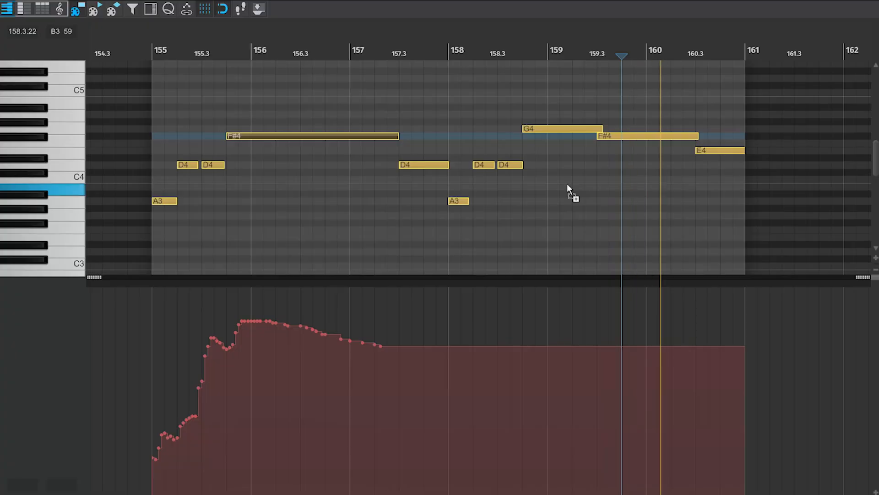
Open the melody item at bar 162, follow its notes through to the end, and stop playback.
key("Escape")
scroll(680, 292, "right", 4)
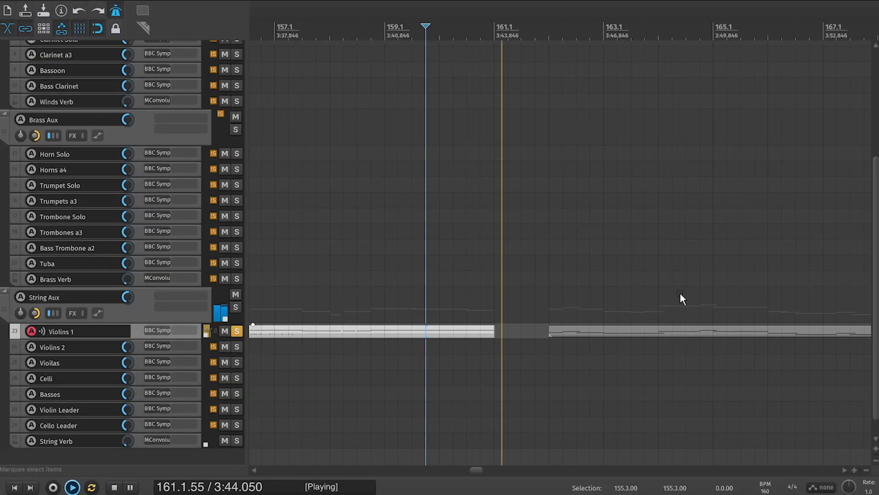
double_click(710, 331)
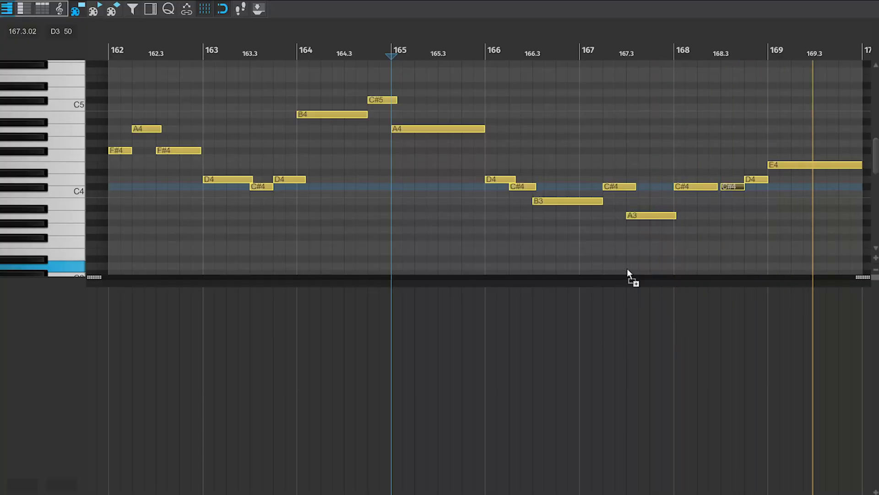
key("Escape")
scroll(627, 268, "right", 8)
scroll(627, 274, "right", 1)
key("space")
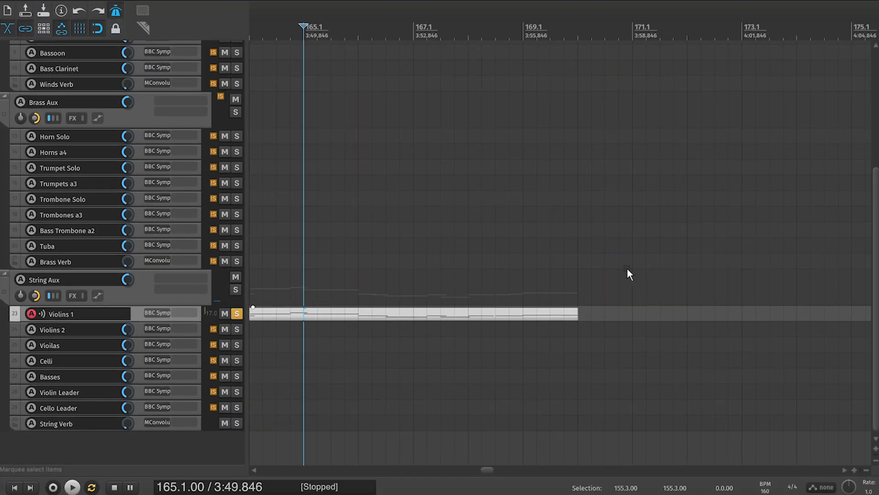